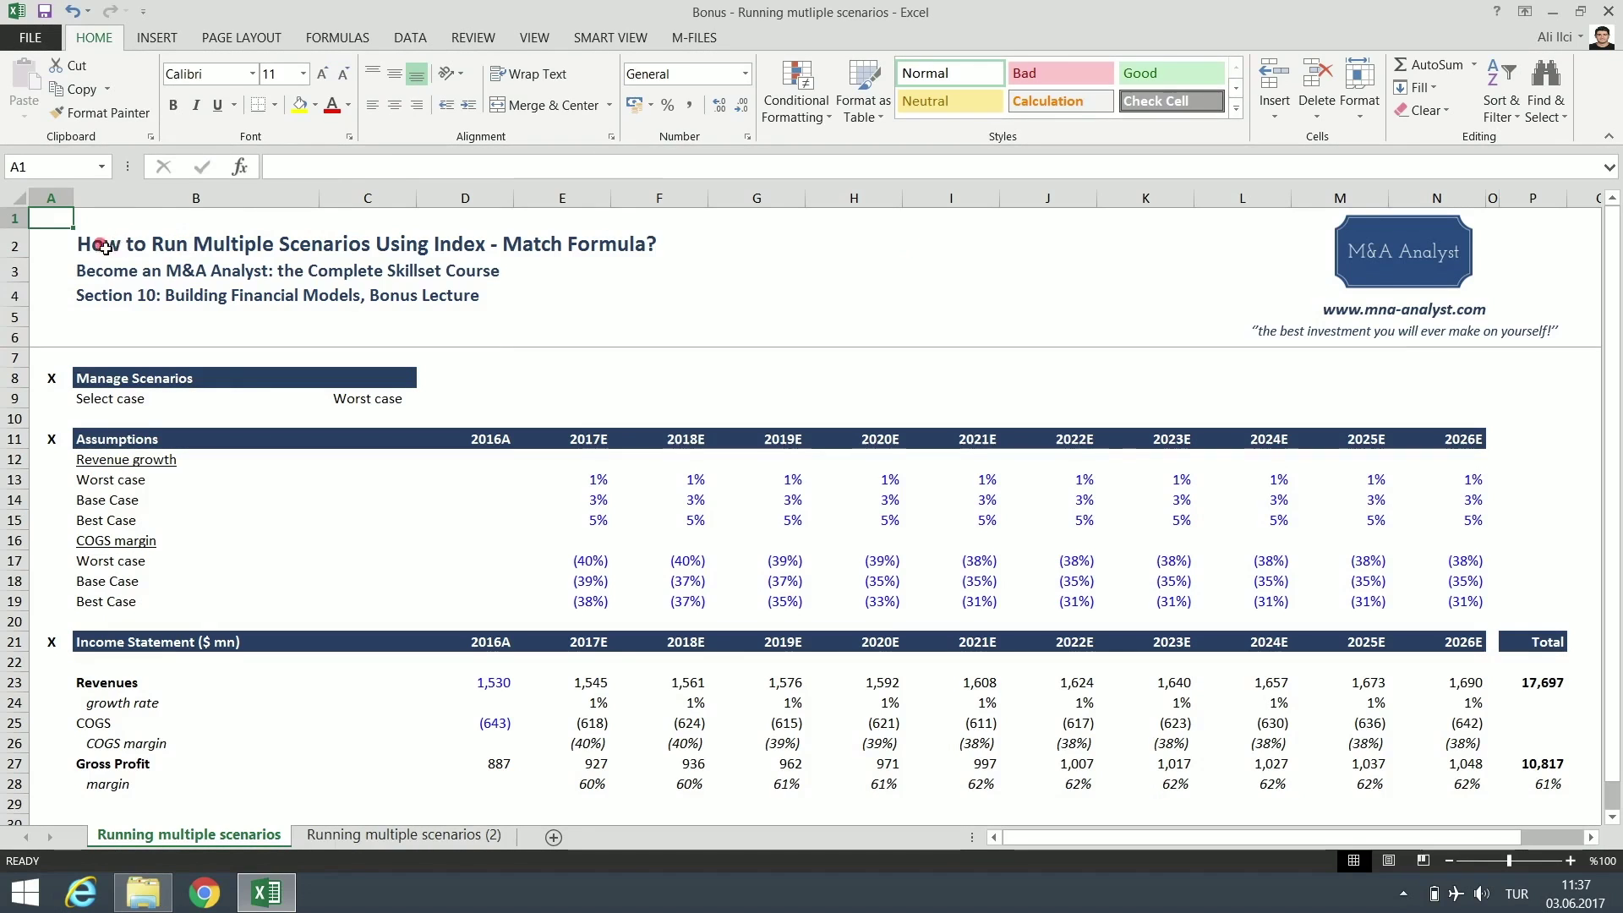
# - Review the worksheet title and Manage Scenarios block, keeping Worst case selected in C9
pyautogui.moveTo(101, 243); pyautogui.dragTo(693, 245)
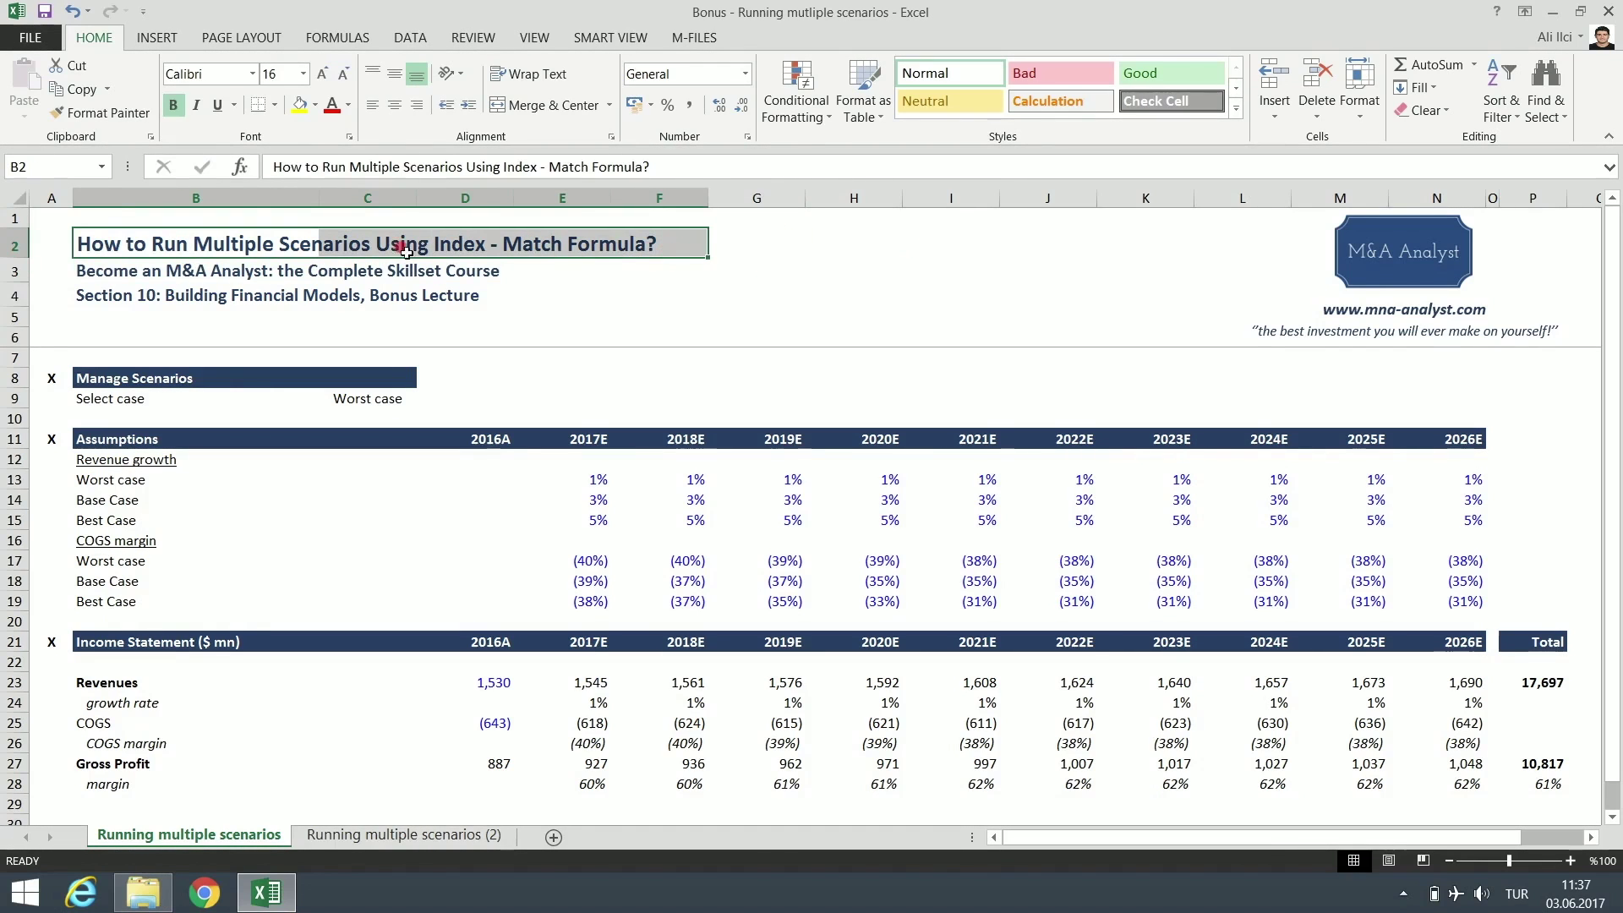
pyautogui.click(54, 240)
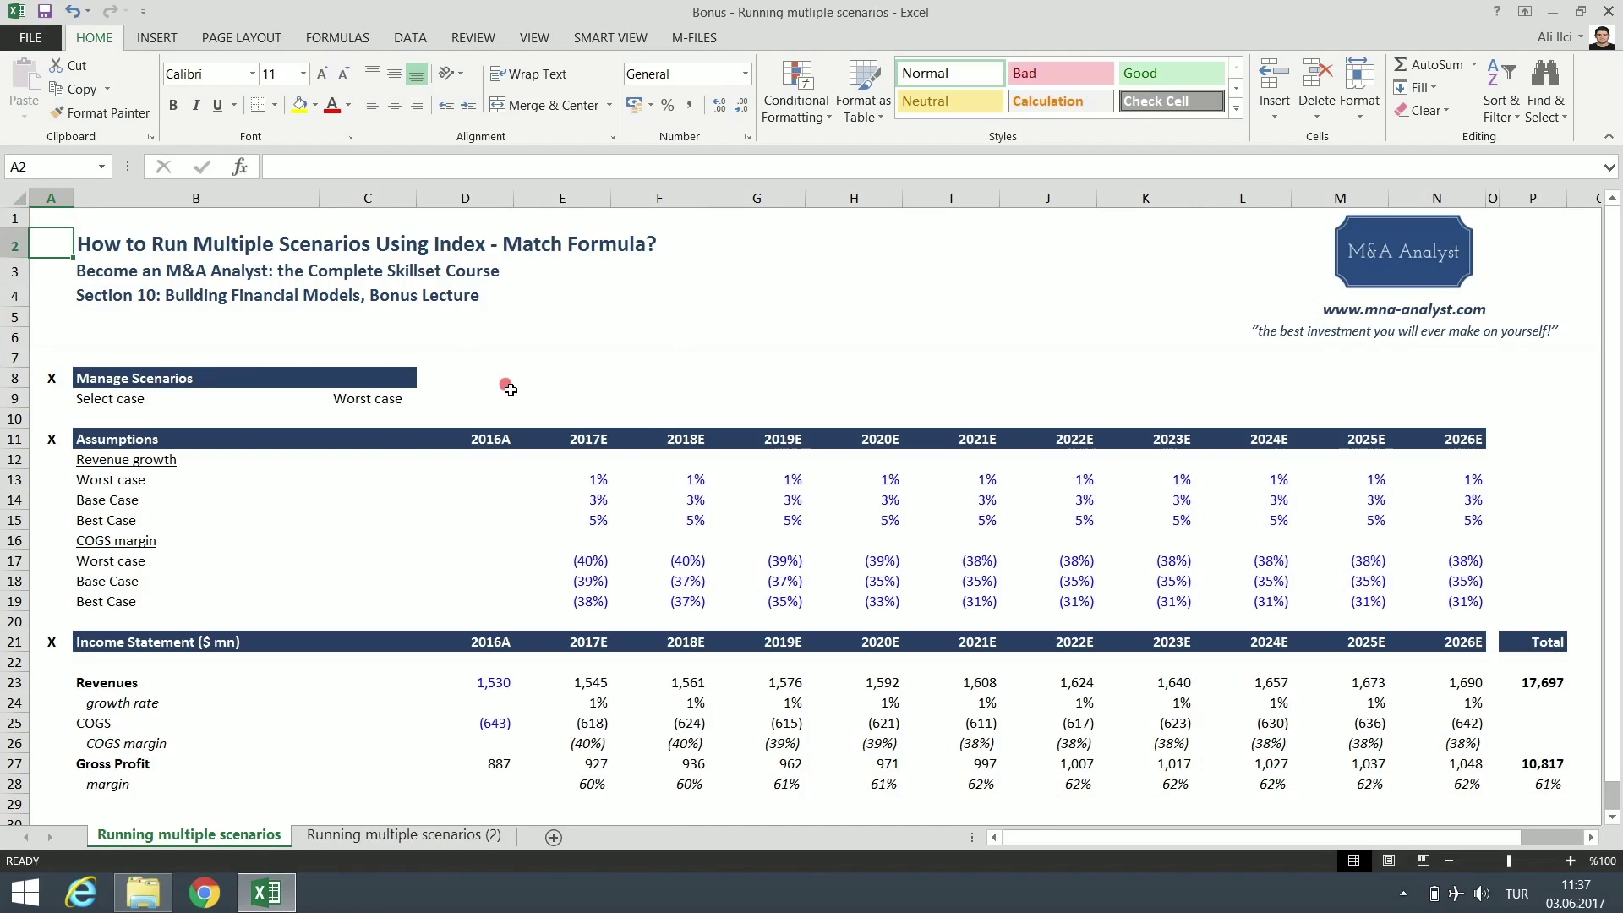
pyautogui.moveTo(51, 379); pyautogui.dragTo(377, 403)
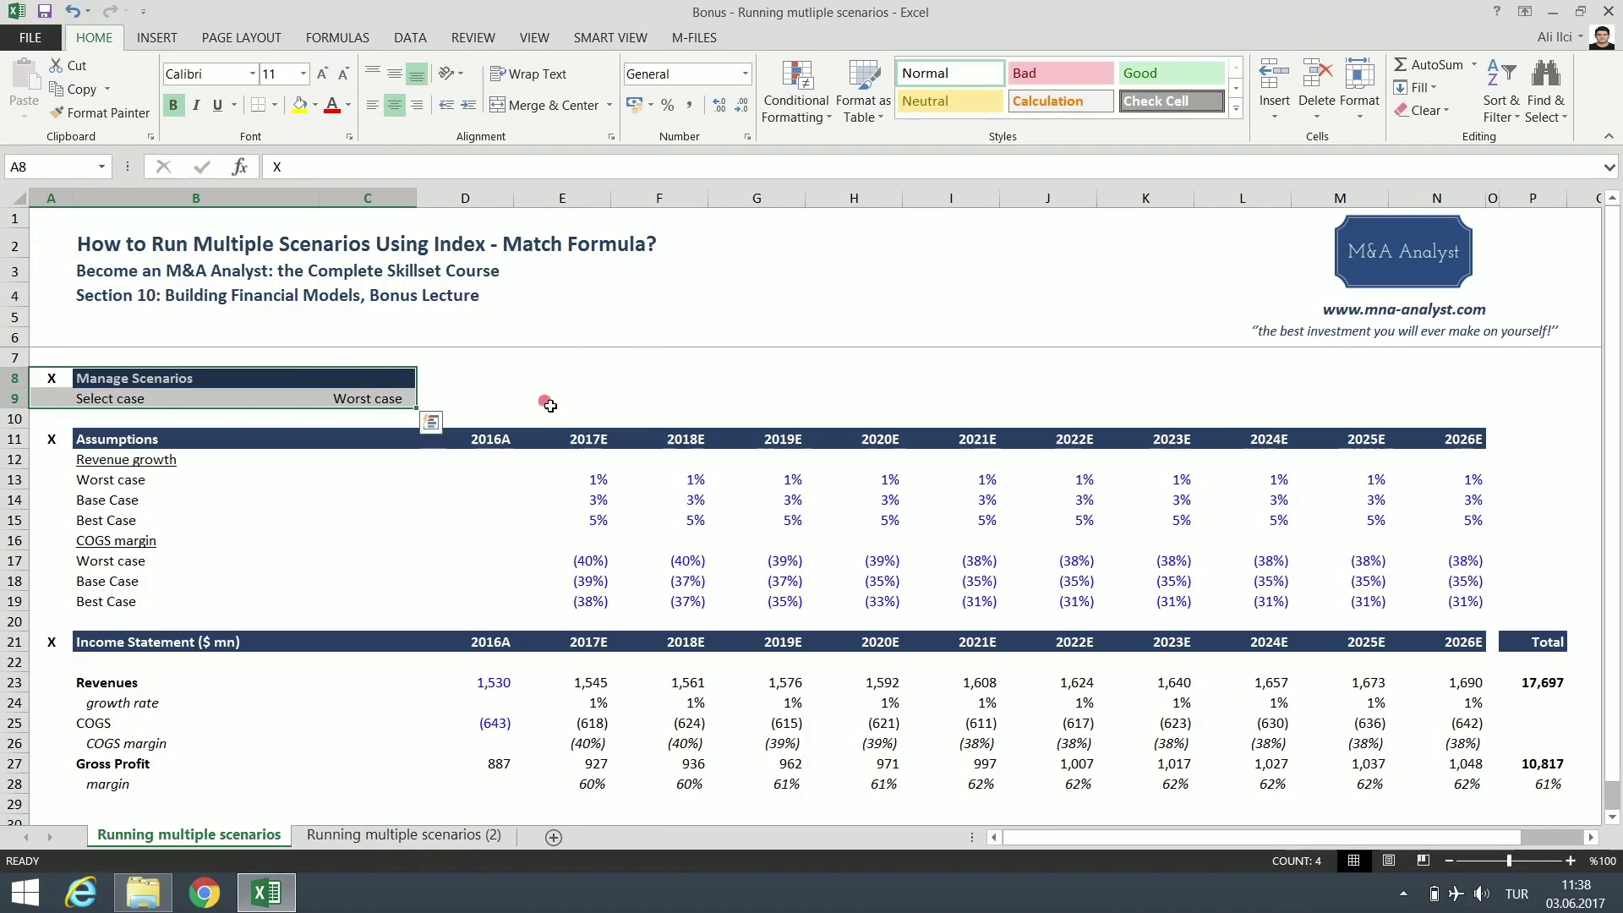
pyautogui.click(78, 380)
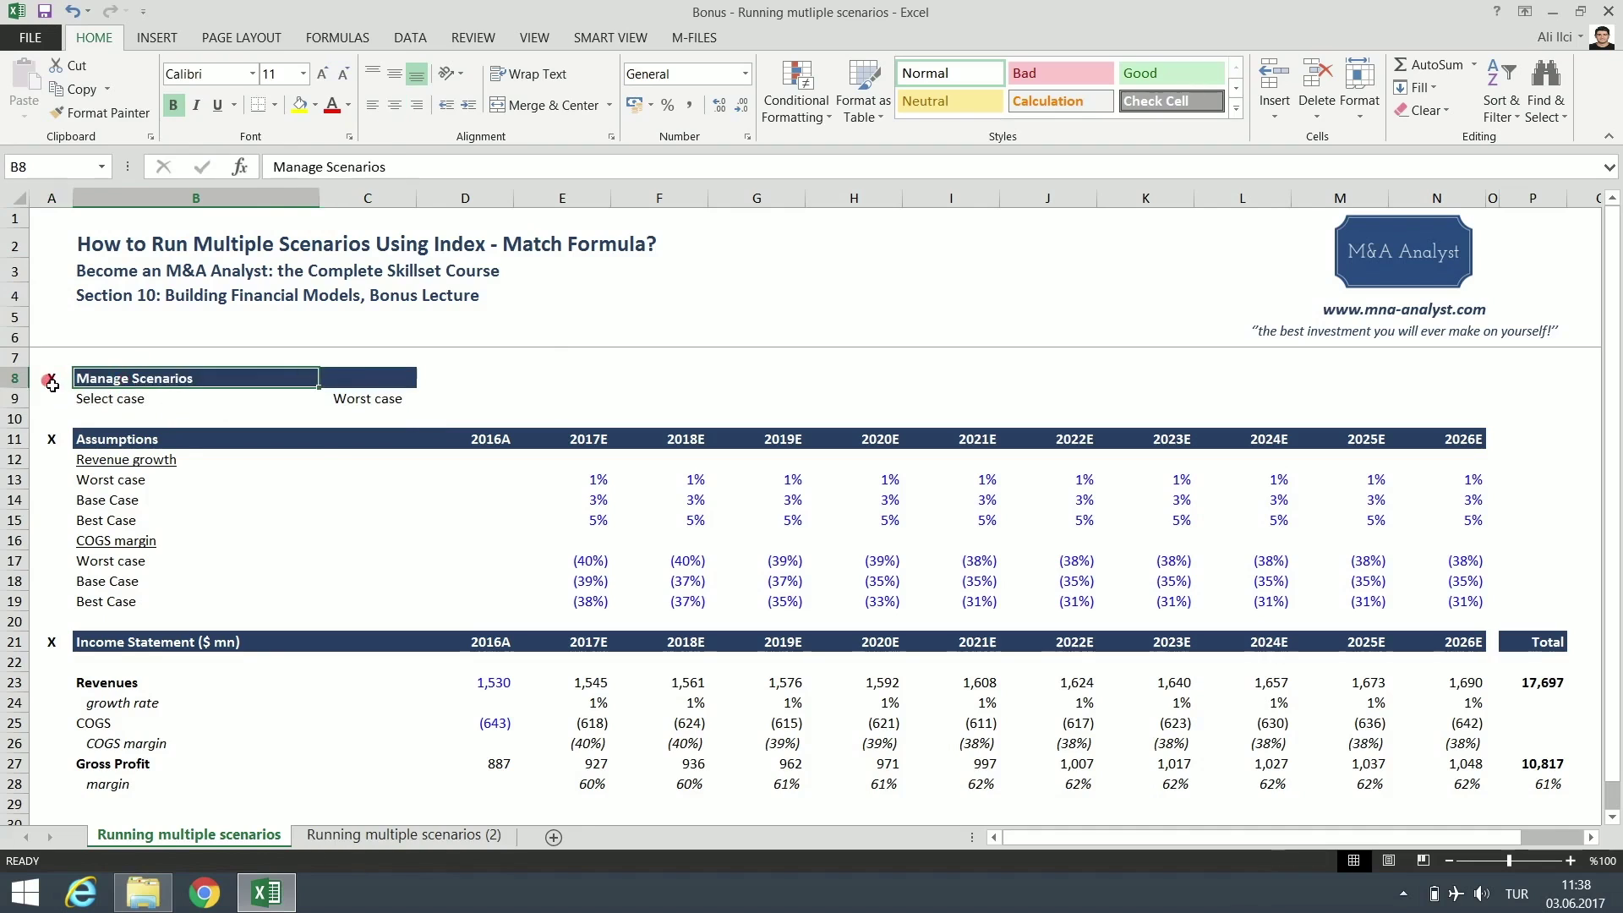
pyautogui.click(52, 382)
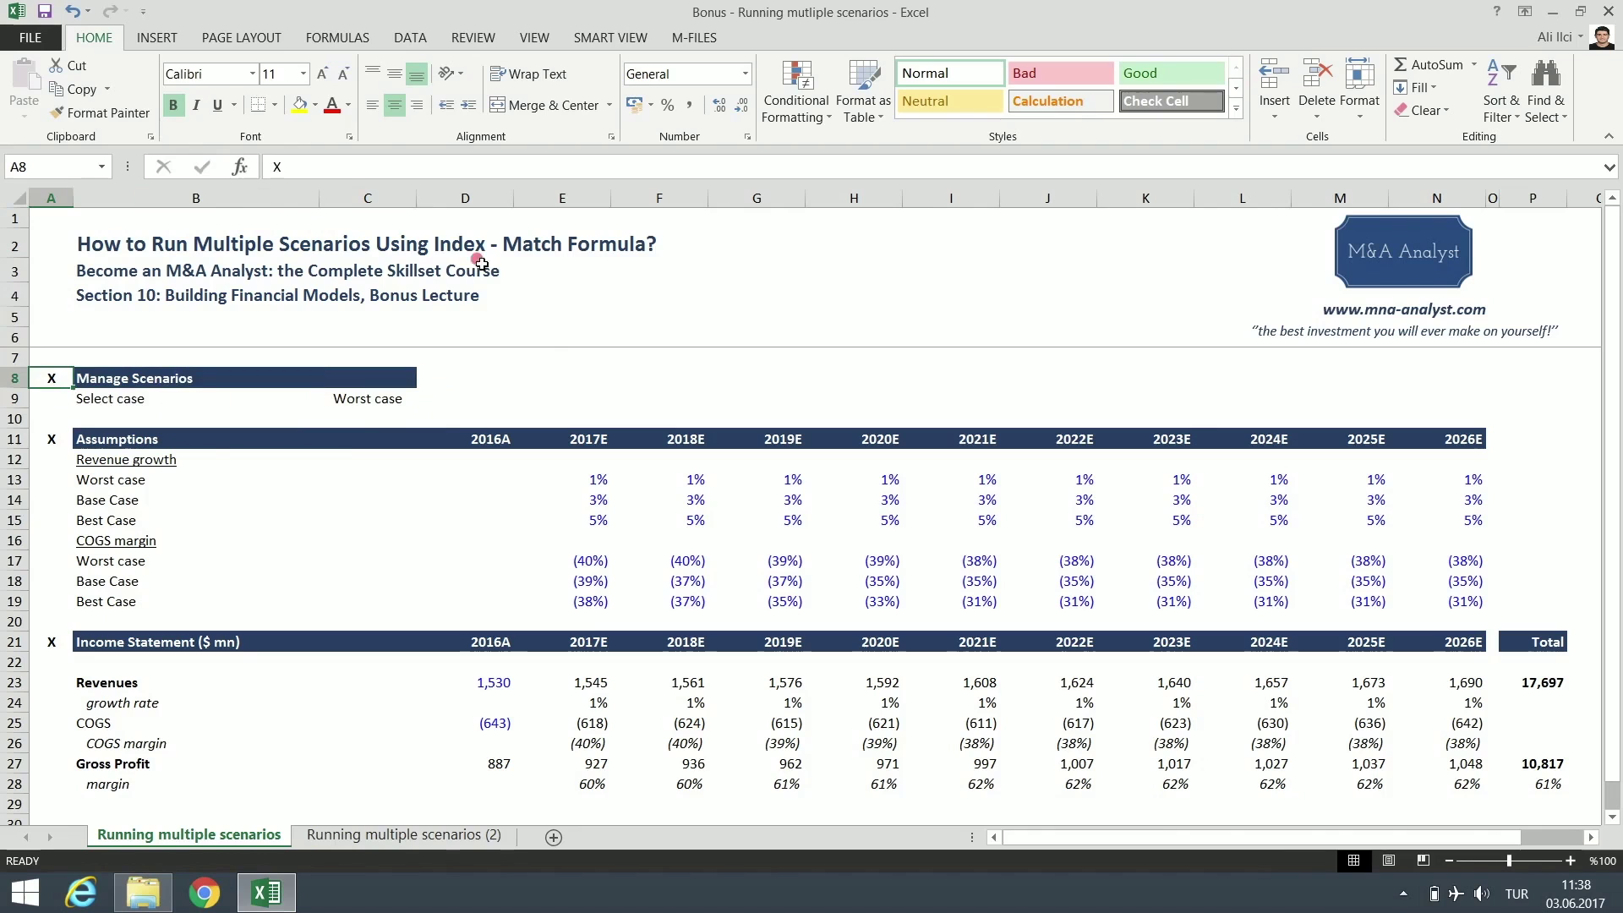
pyautogui.click(380, 399)
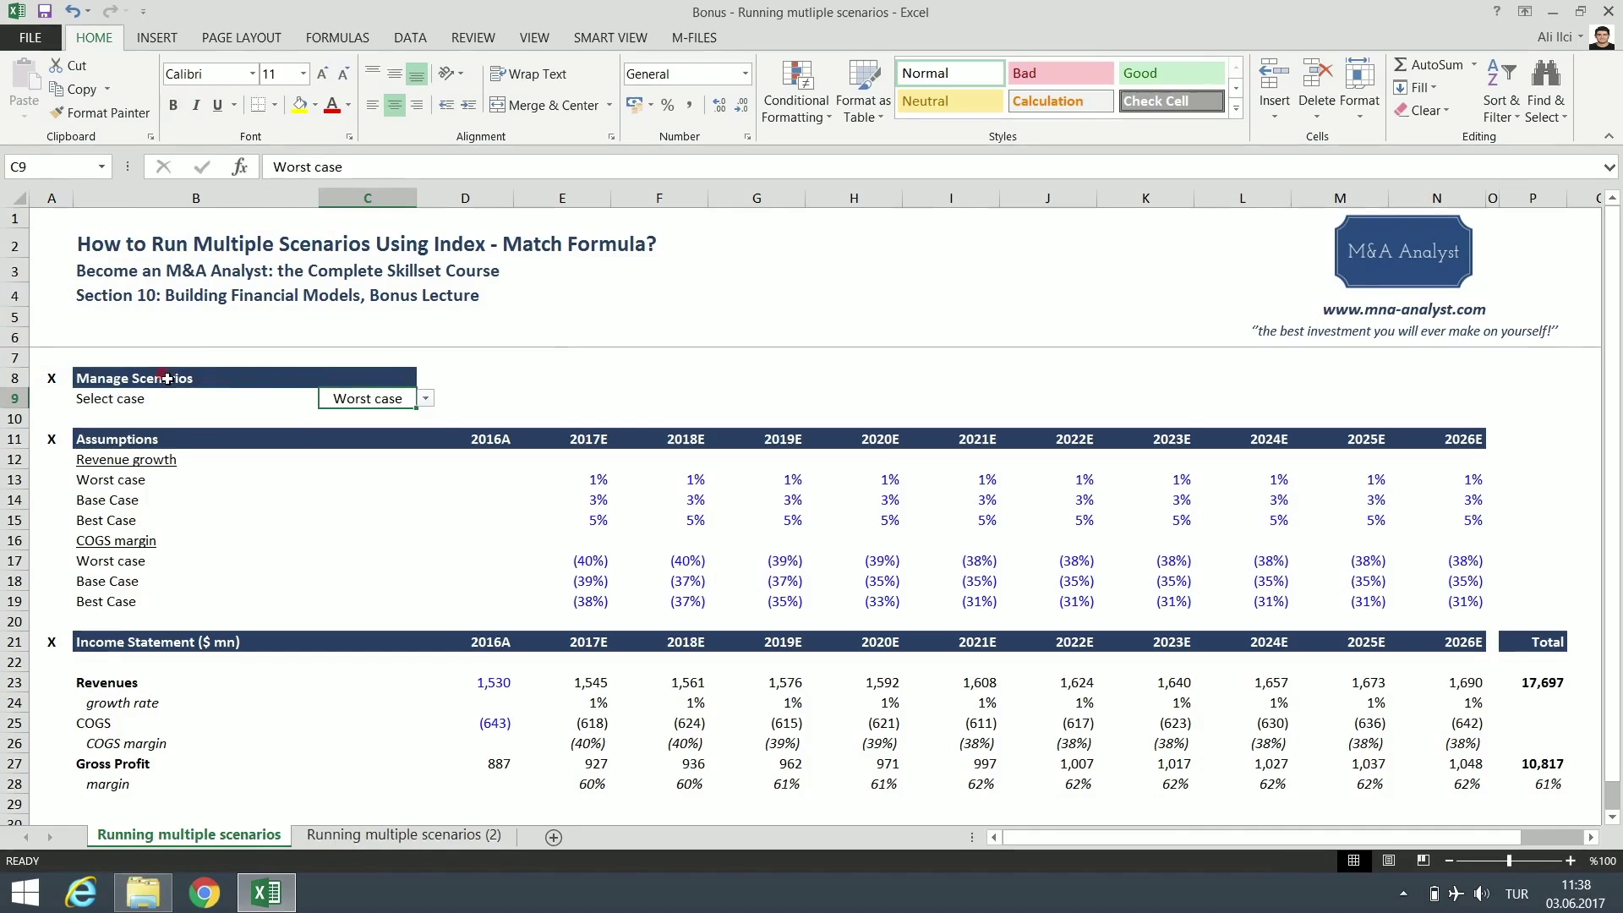
pyautogui.moveTo(167, 378); pyautogui.dragTo(557, 378)
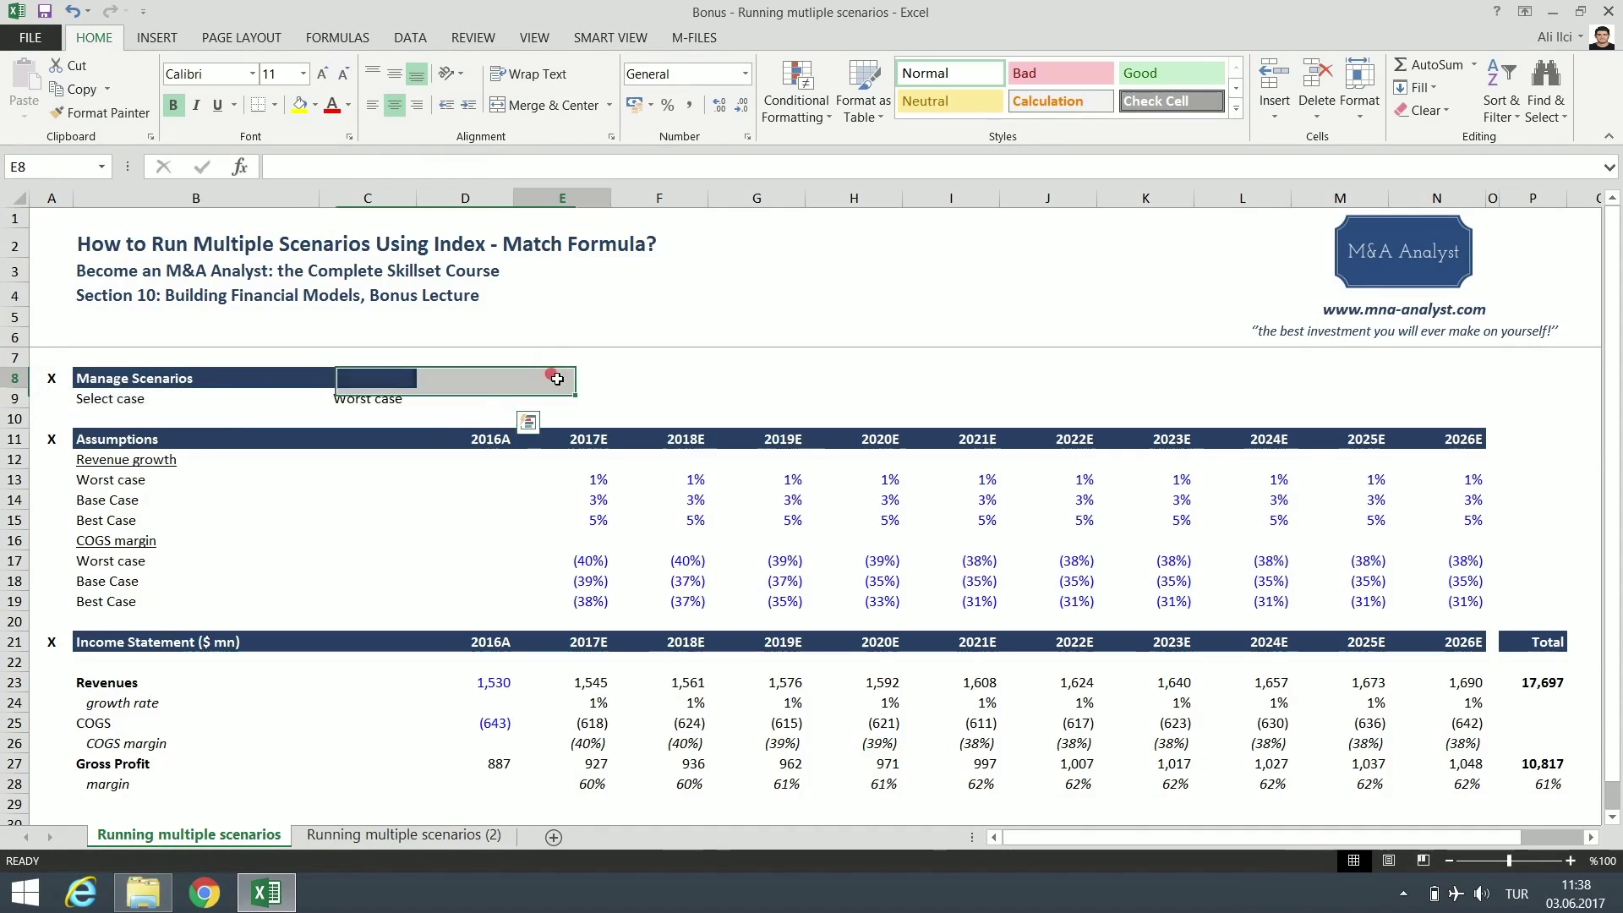
pyautogui.click(221, 397)
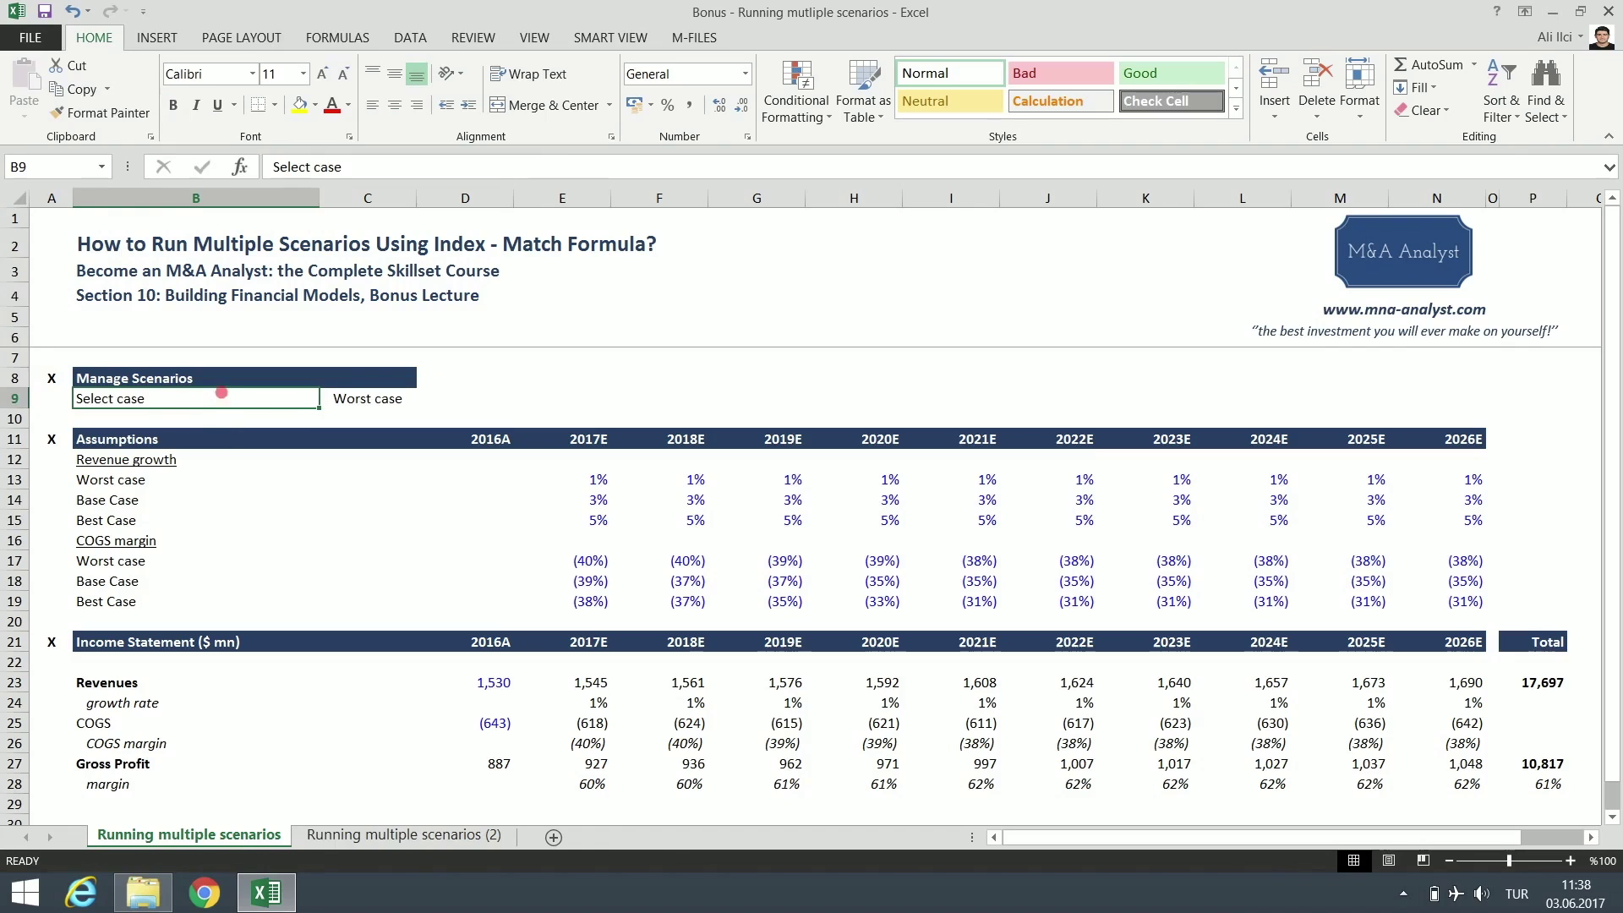
pyautogui.click(379, 400)
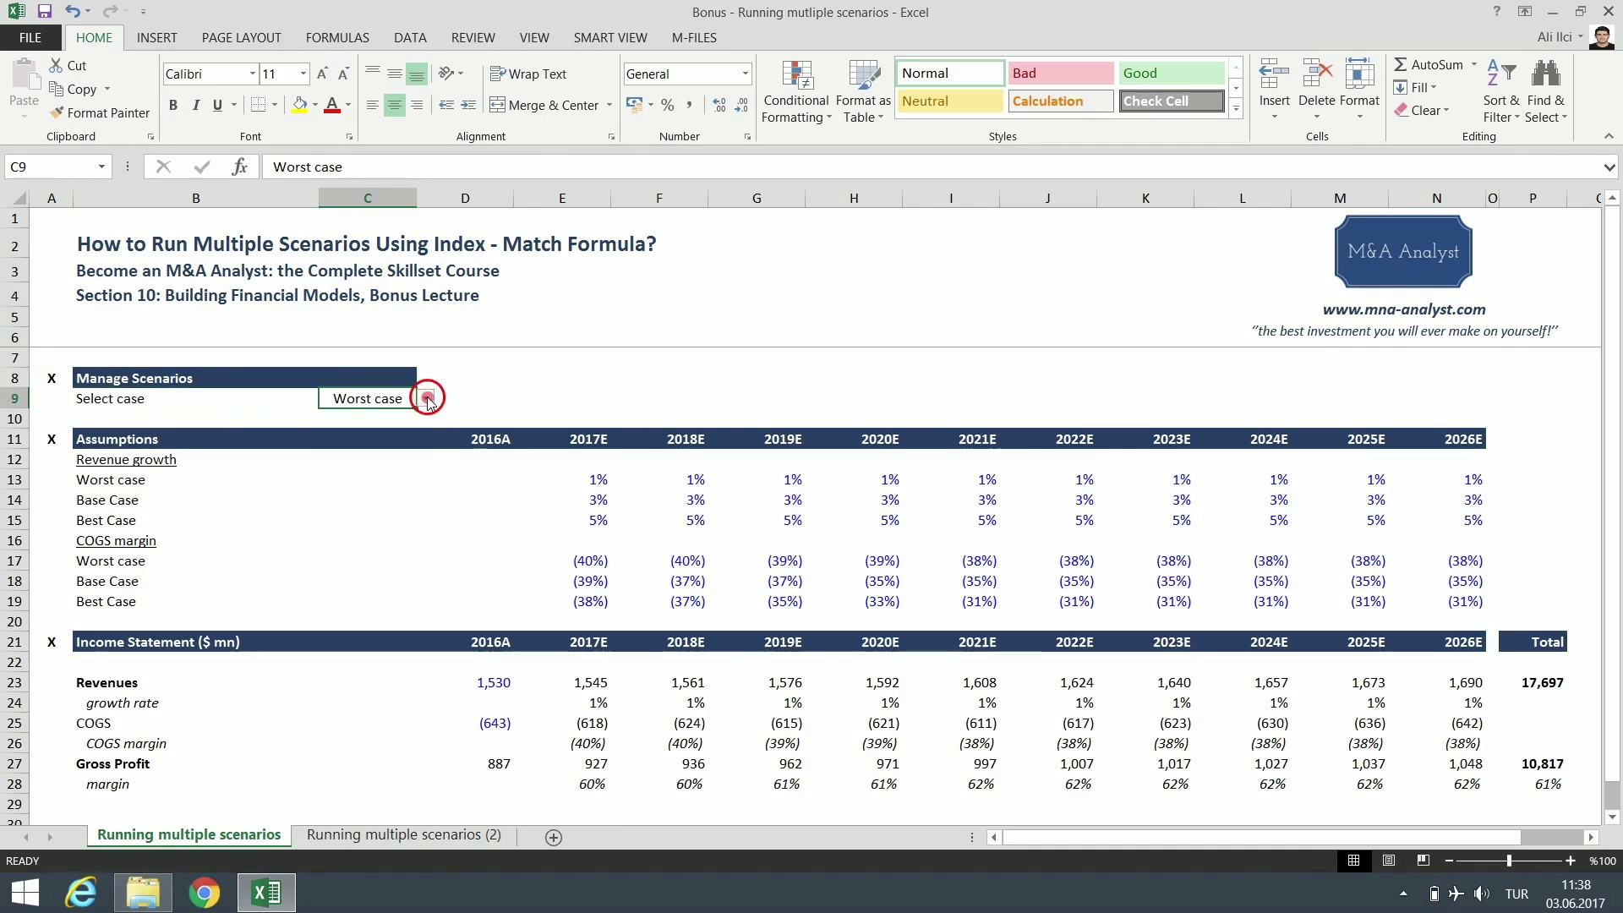
pyautogui.click(428, 399)
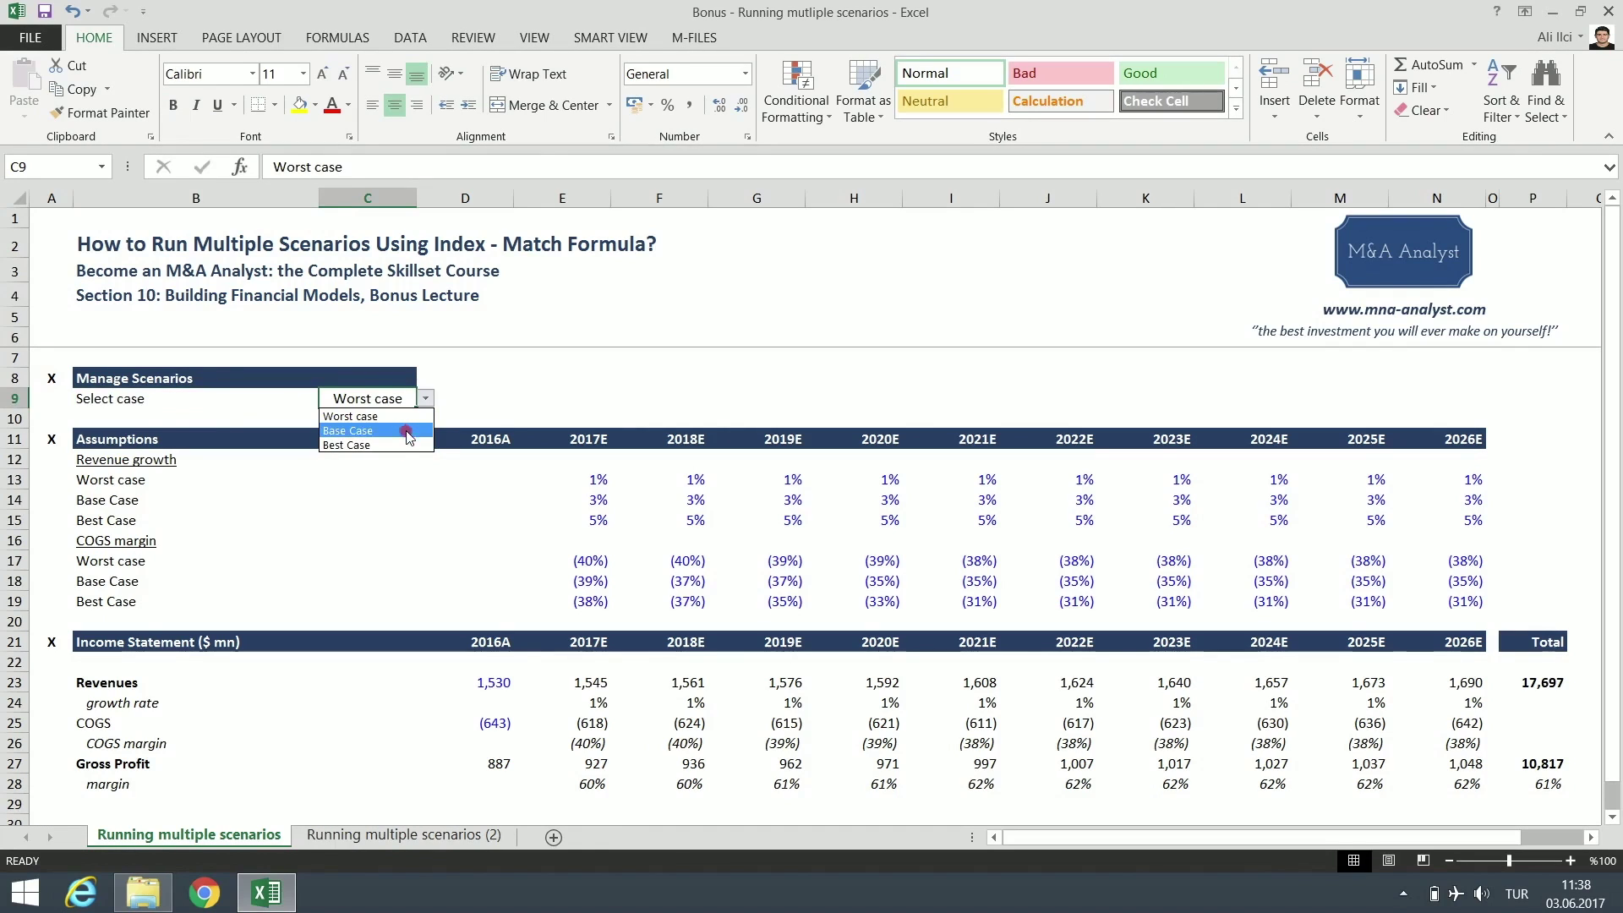
pyautogui.click(363, 416)
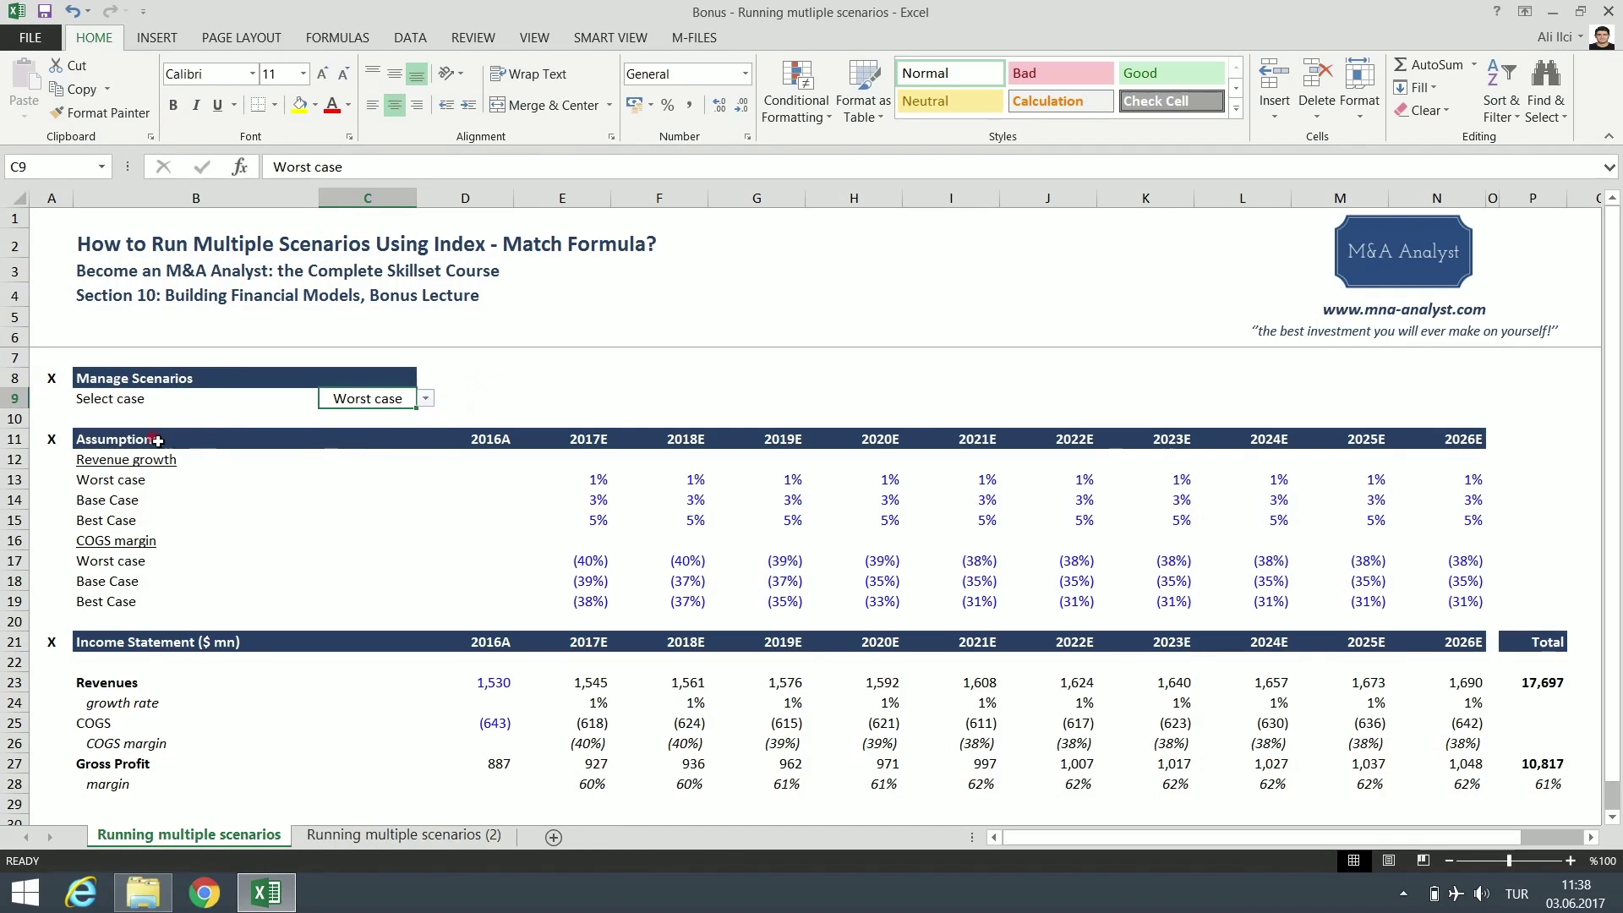
# - Walk through the assumptions block's three revenue growth cases, starting with Worst case
pyautogui.click(157, 441)
pyautogui.moveTo(51, 441); pyautogui.dragTo(1475, 605)
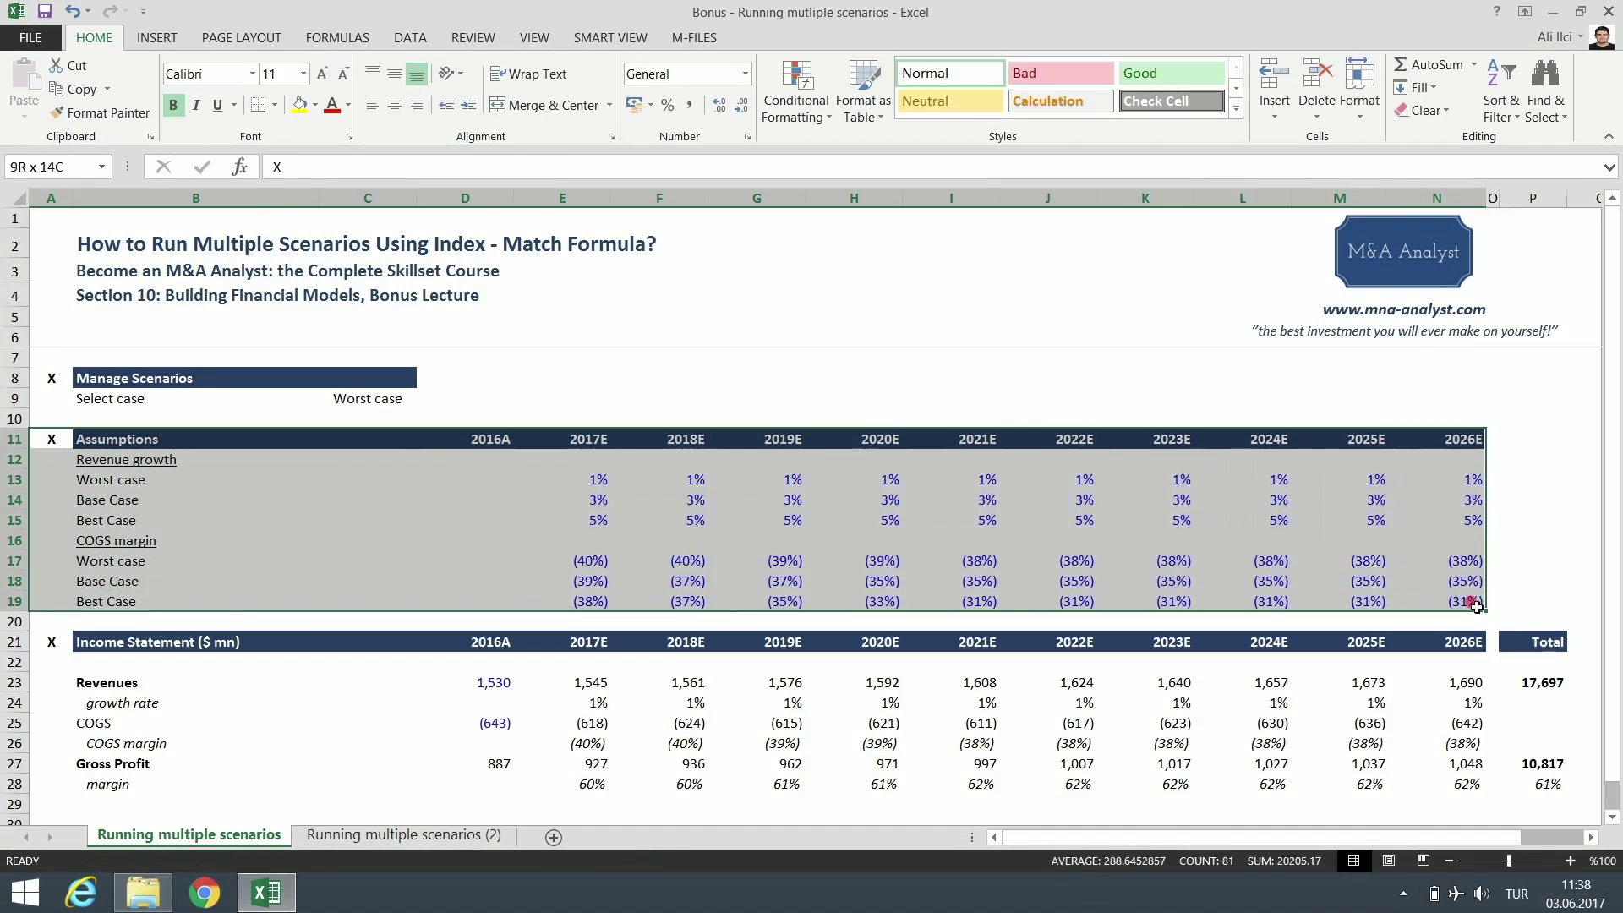
pyautogui.click(1474, 520)
pyautogui.moveTo(1471, 480); pyautogui.dragTo(228, 521)
pyautogui.click(51, 480)
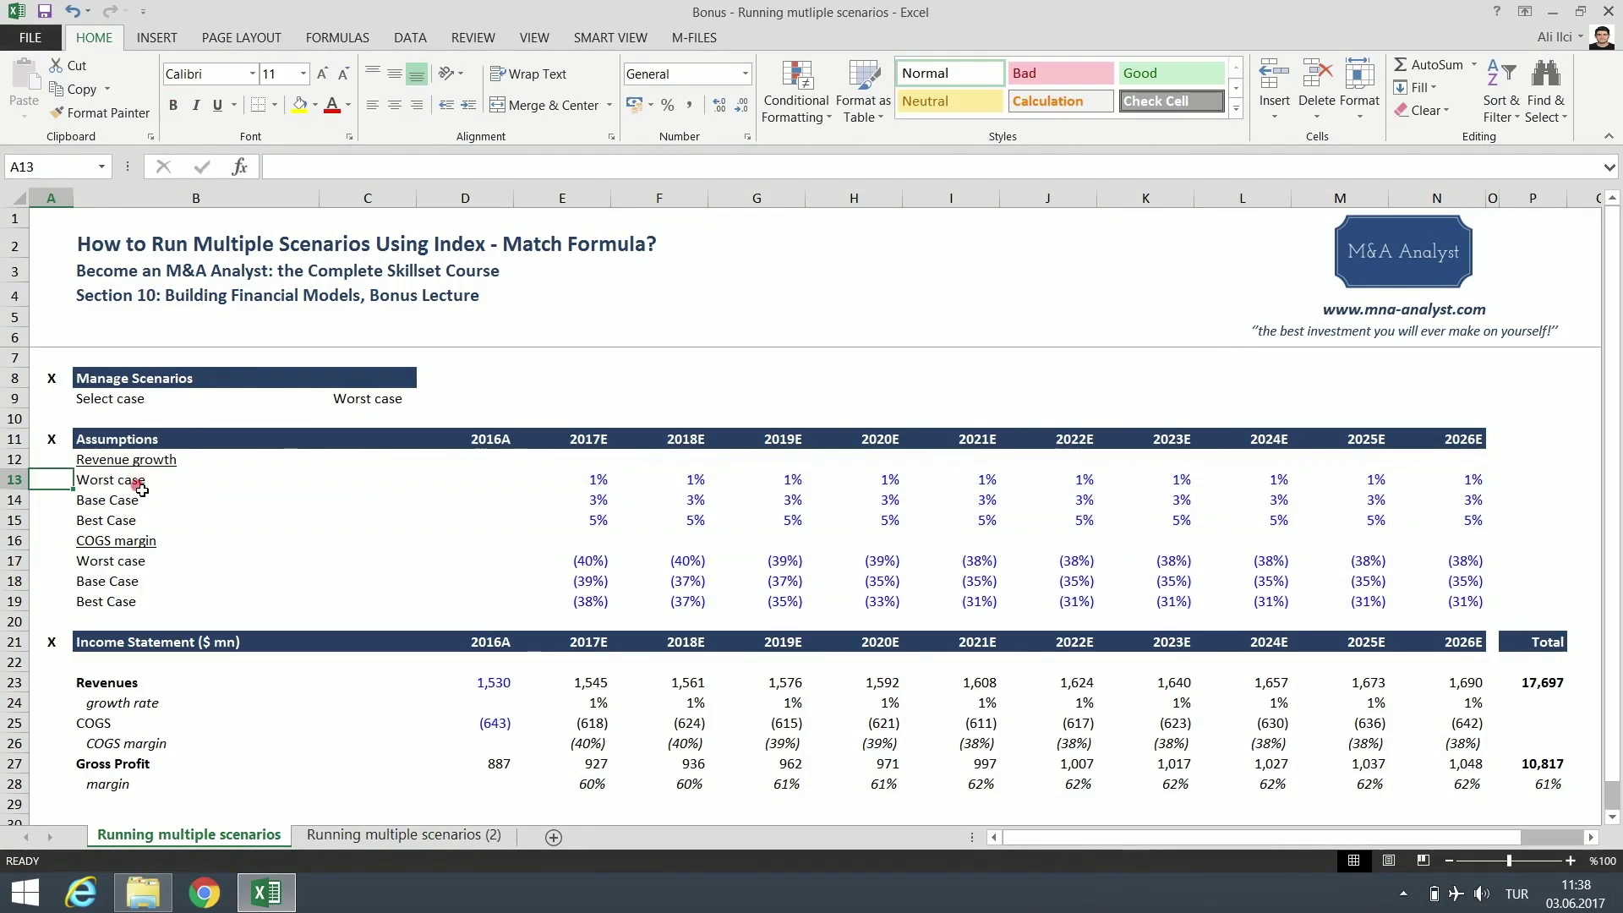
pyautogui.click(160, 461)
pyautogui.click(173, 480)
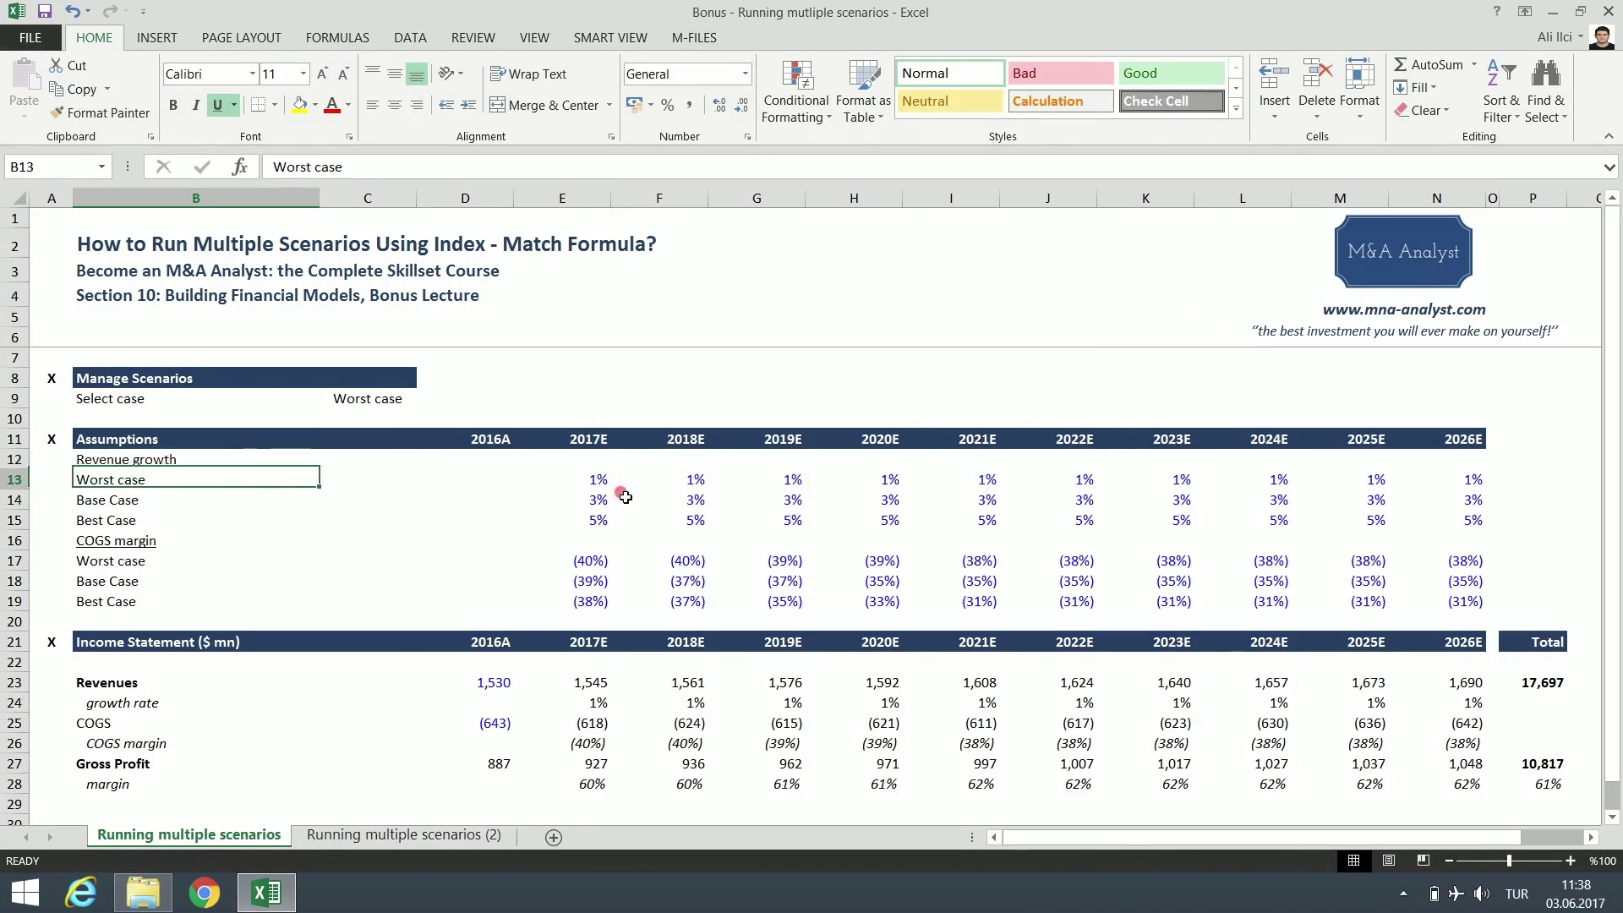
pyautogui.moveTo(625, 497); pyautogui.dragTo(233, 522)
# - Review the COGS margin cases and the 2017E values, including the 1% worst case growth
pyautogui.click(155, 546)
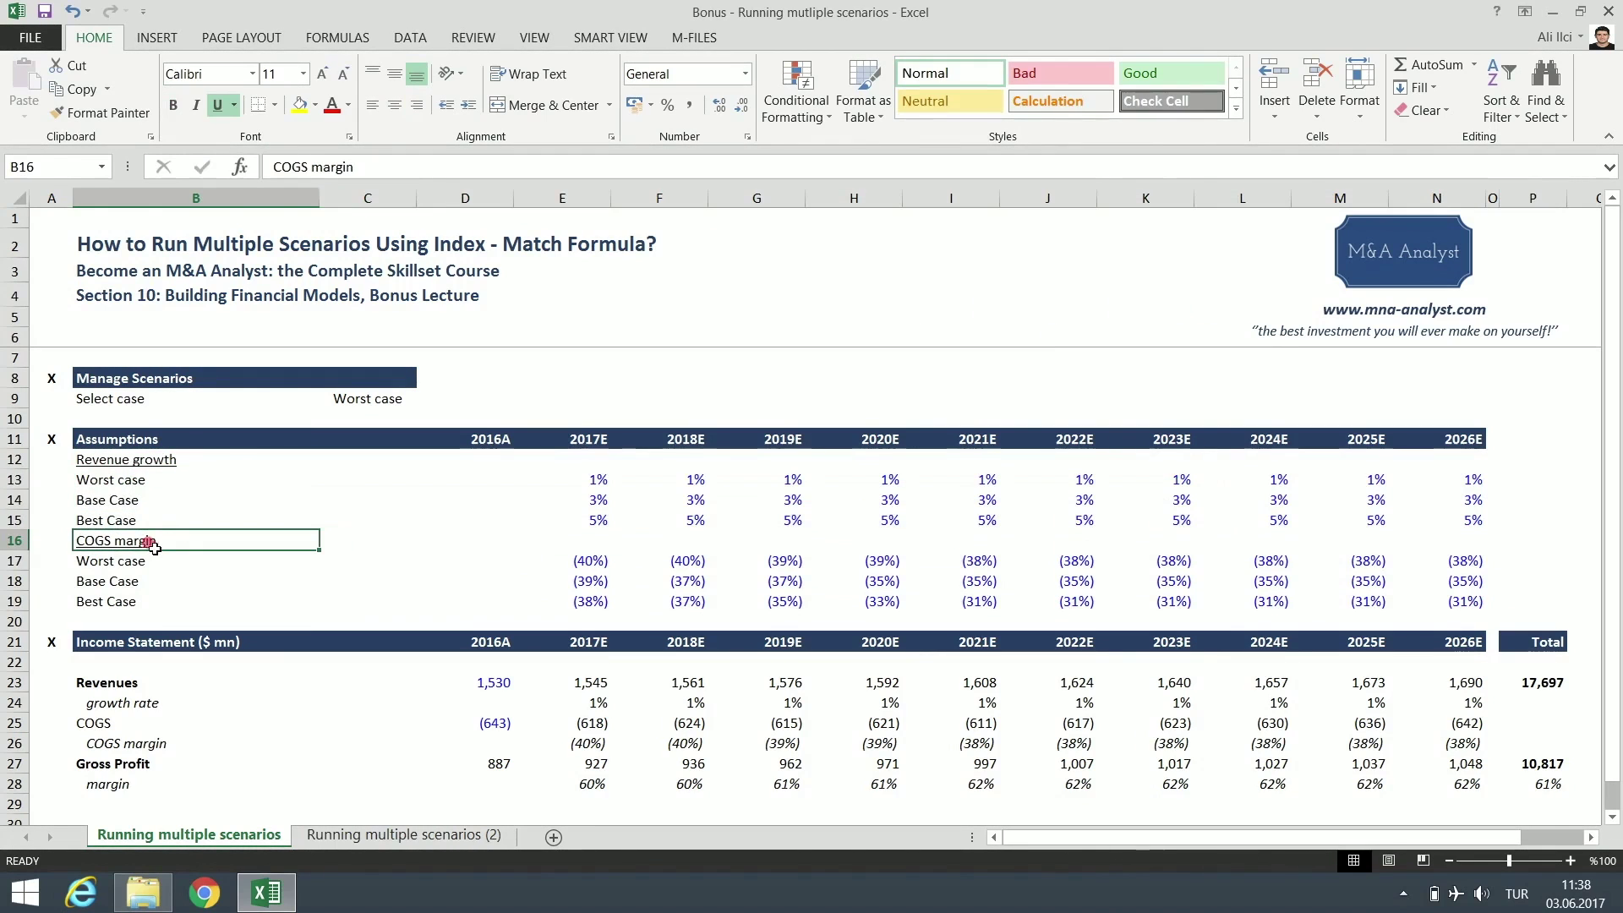
pyautogui.moveTo(159, 559); pyautogui.dragTo(1519, 599)
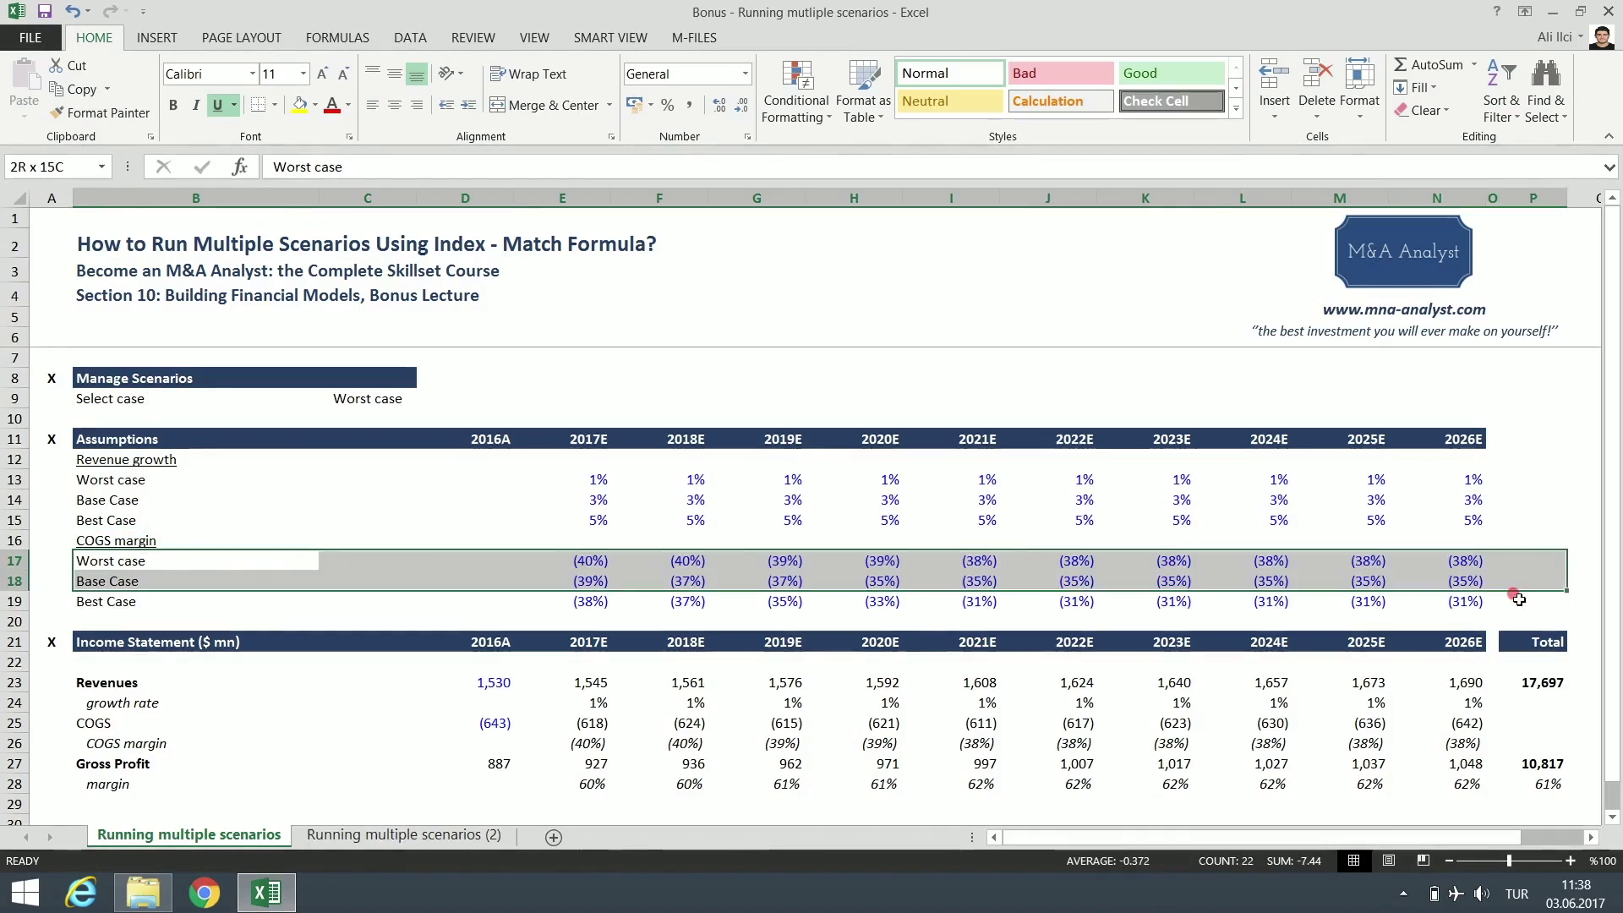
pyautogui.click(660, 519)
pyautogui.click(584, 480)
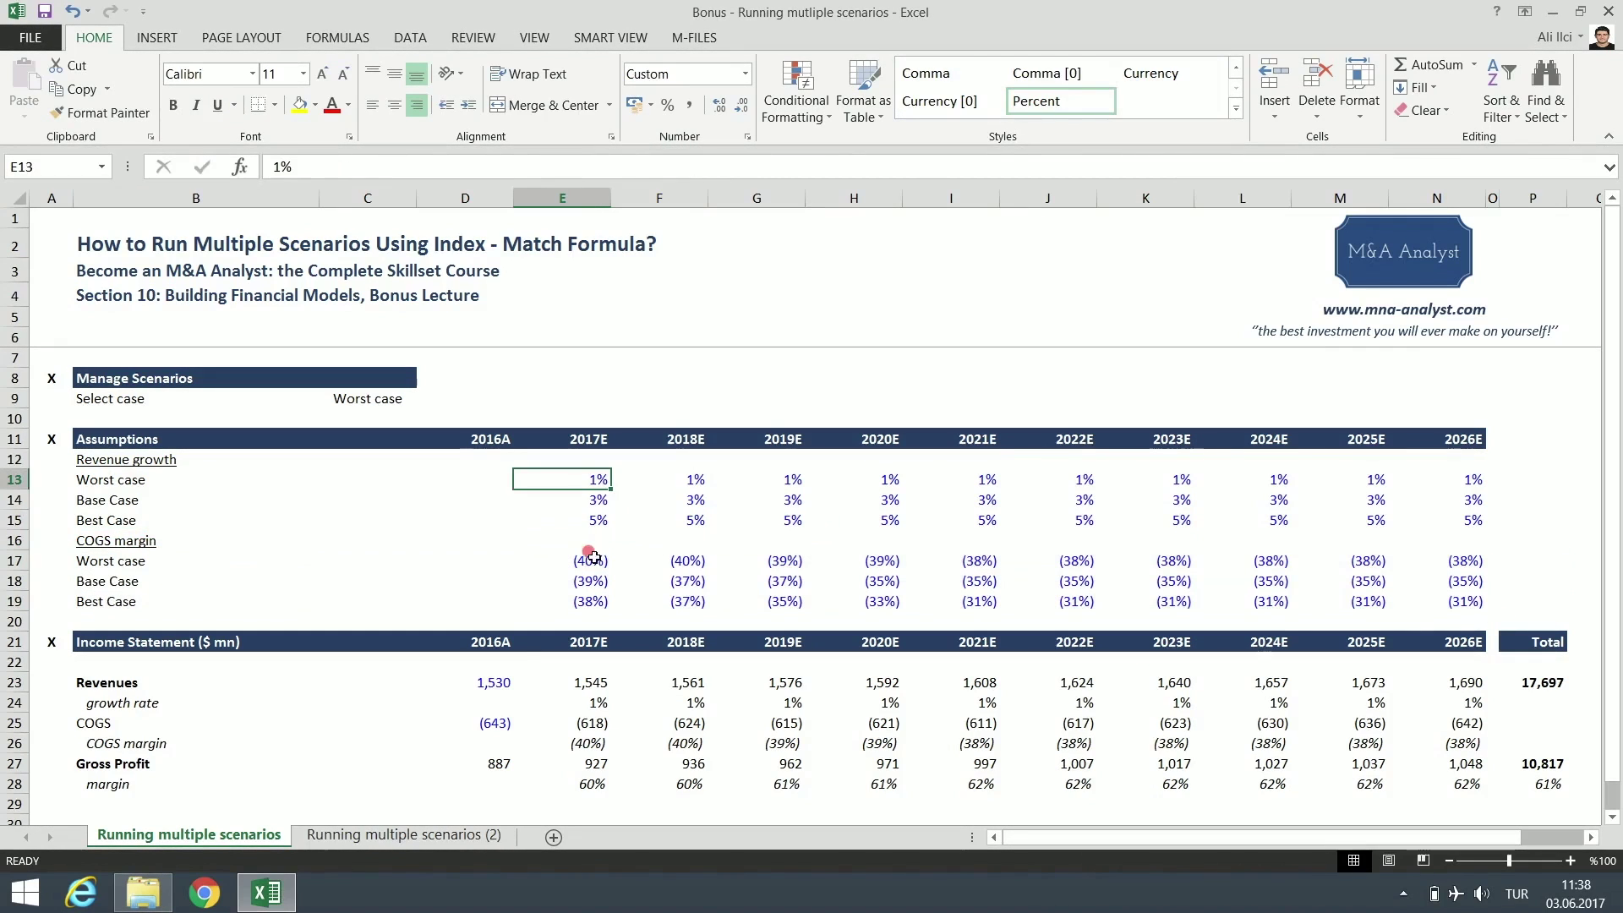
pyautogui.click(592, 561)
pyautogui.click(592, 499)
pyautogui.click(591, 560)
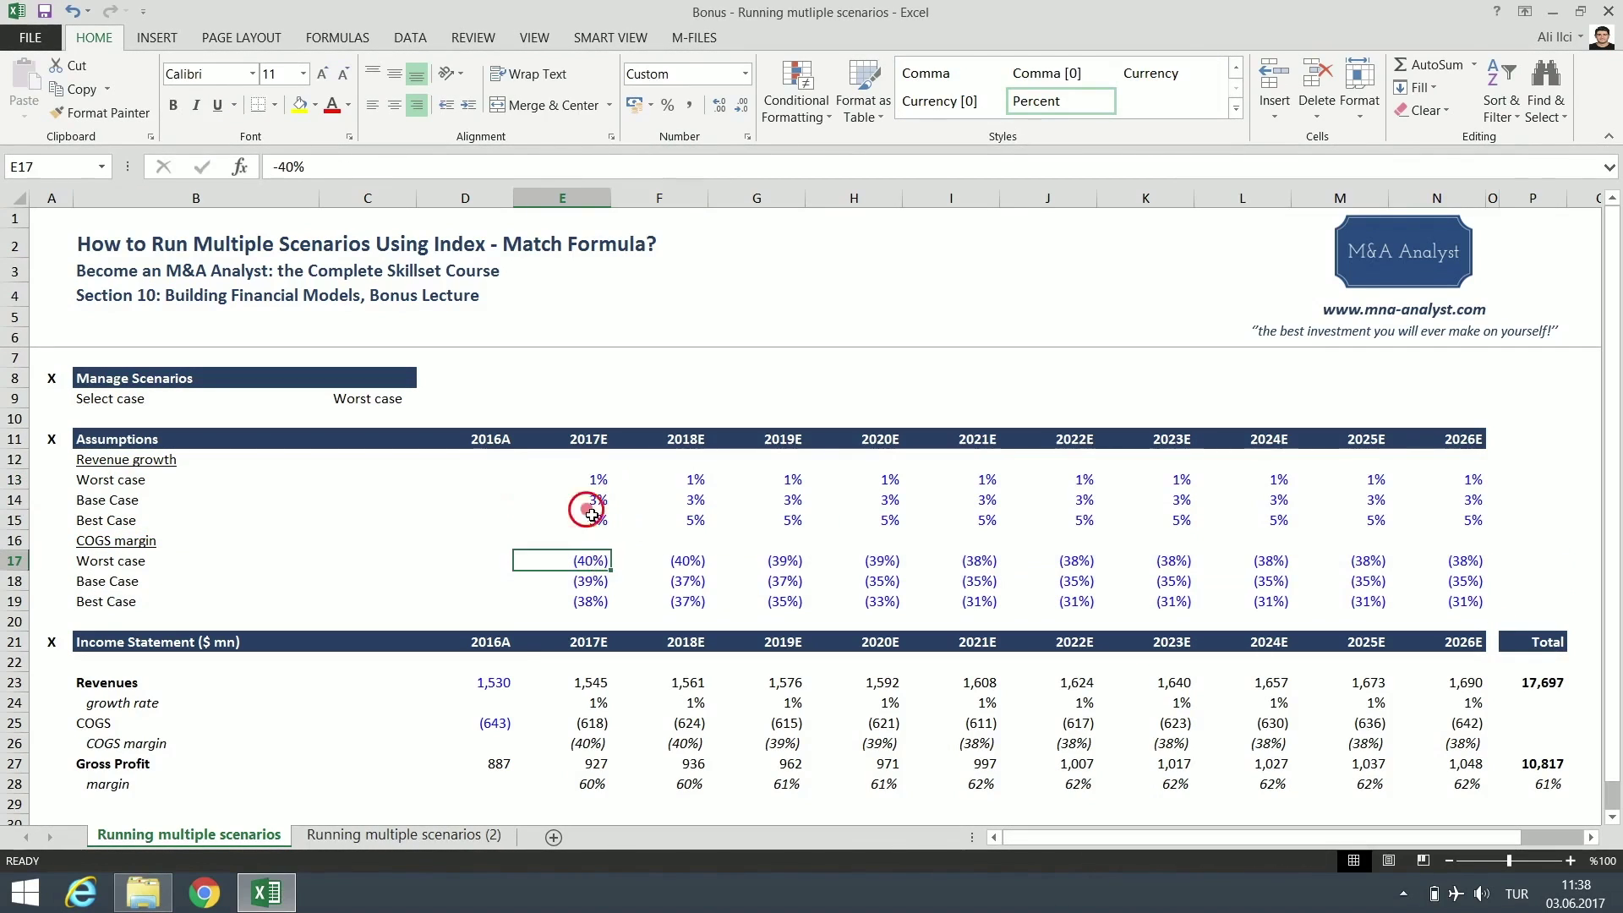
pyautogui.click(592, 507)
pyautogui.click(591, 479)
# - Review the income statement's revenues, COGS and gross profit rows with their rates
pyautogui.click(85, 646)
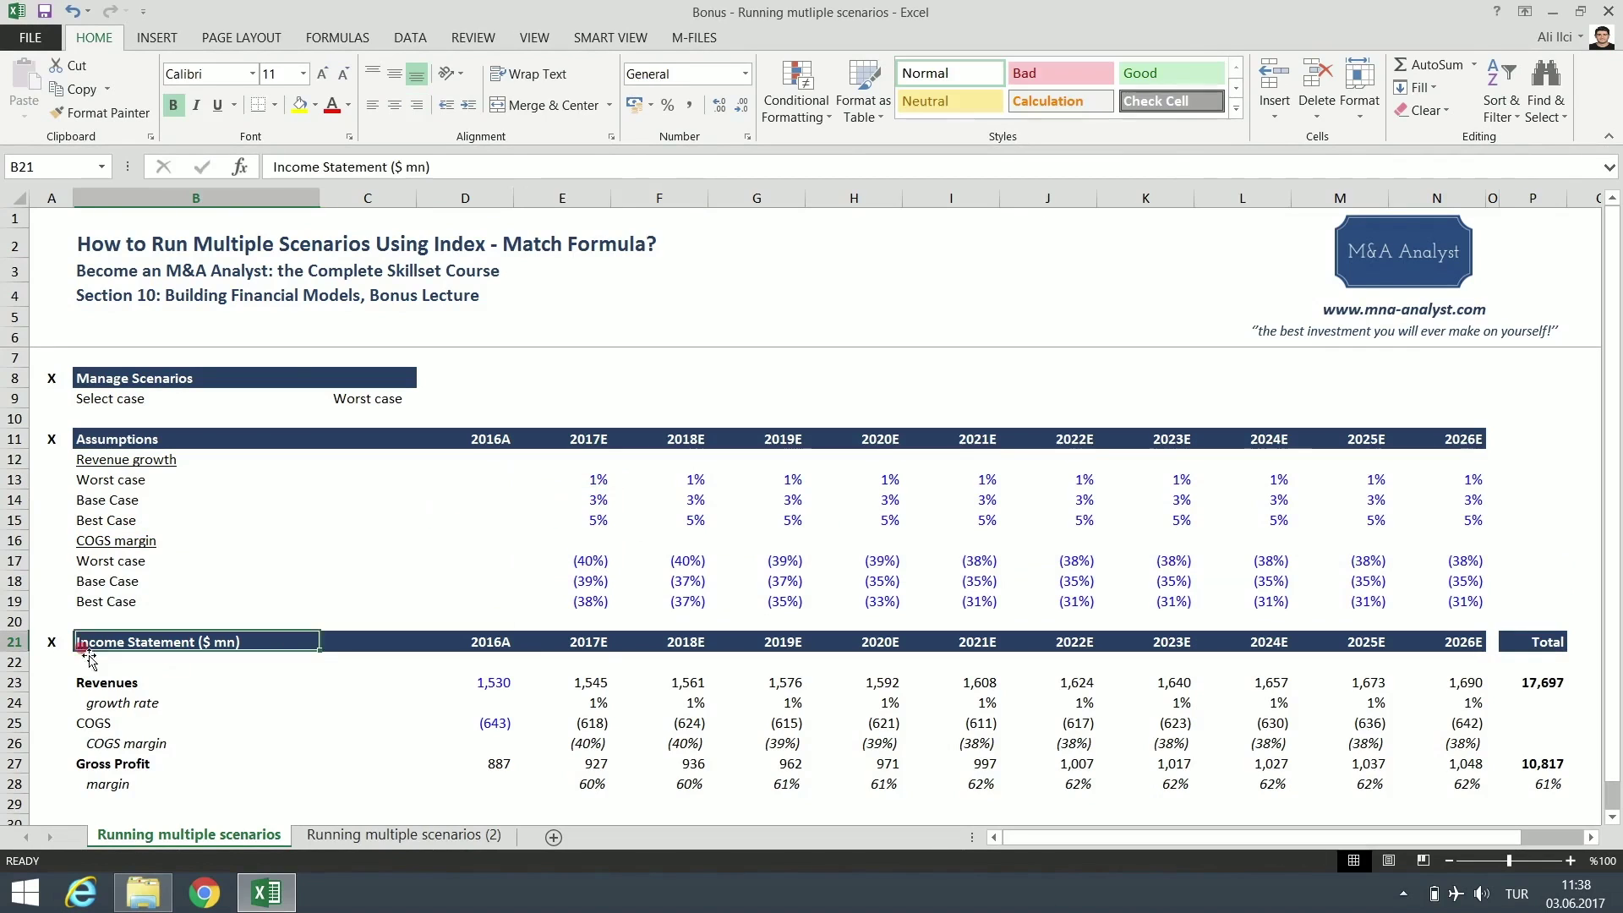
pyautogui.moveTo(50, 642); pyautogui.dragTo(1475, 785)
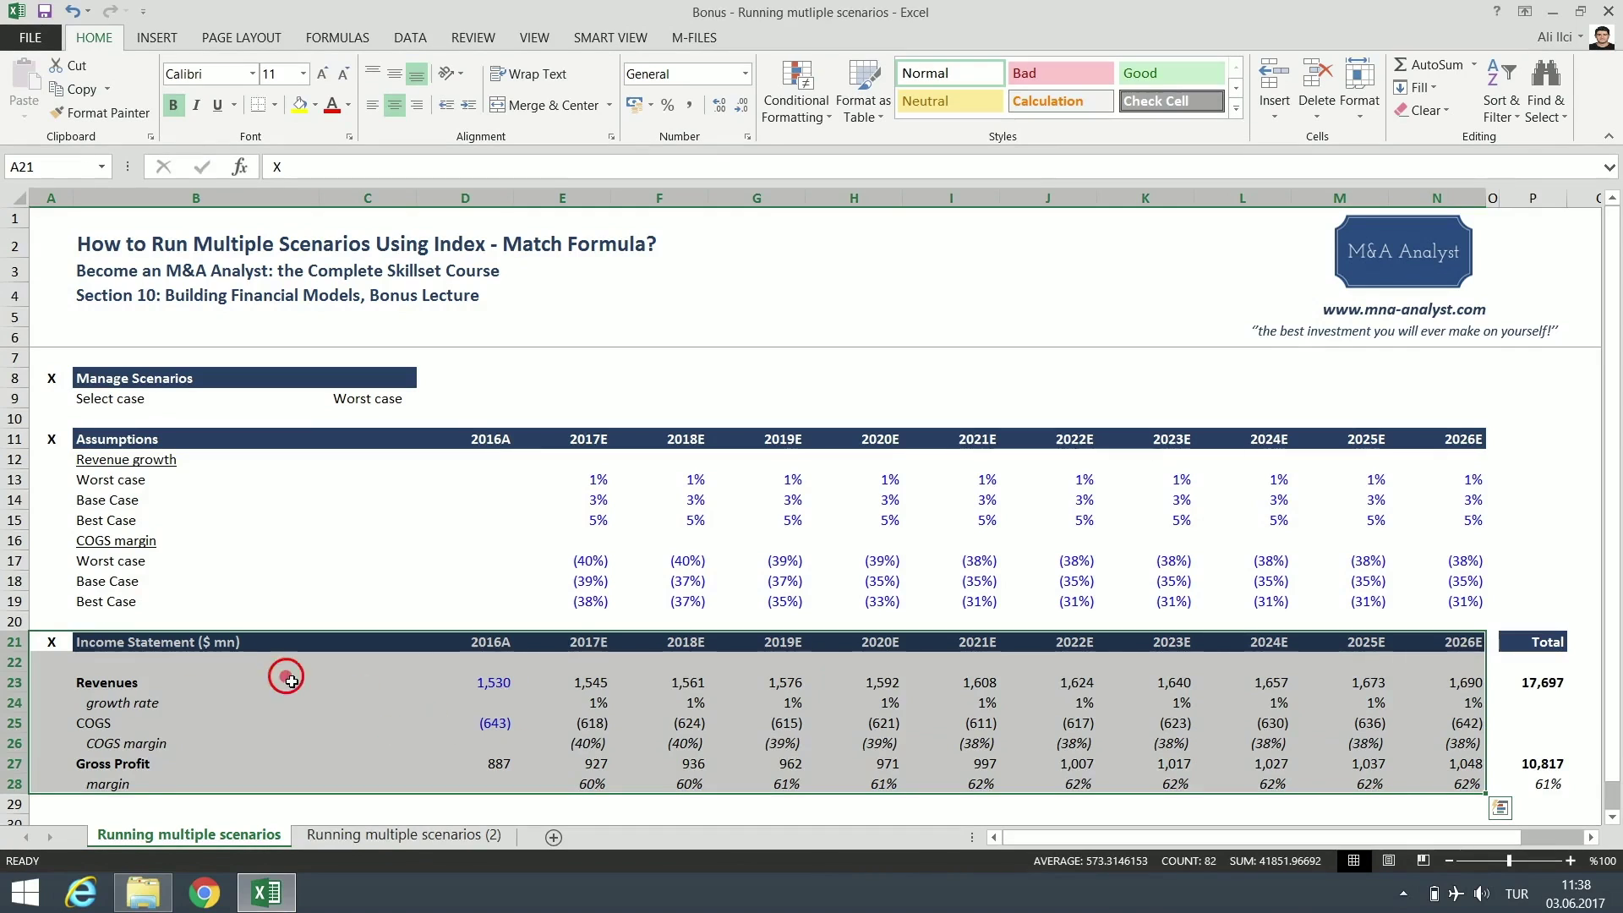
pyautogui.click(163, 683)
pyautogui.moveTo(179, 684); pyautogui.dragTo(1425, 701)
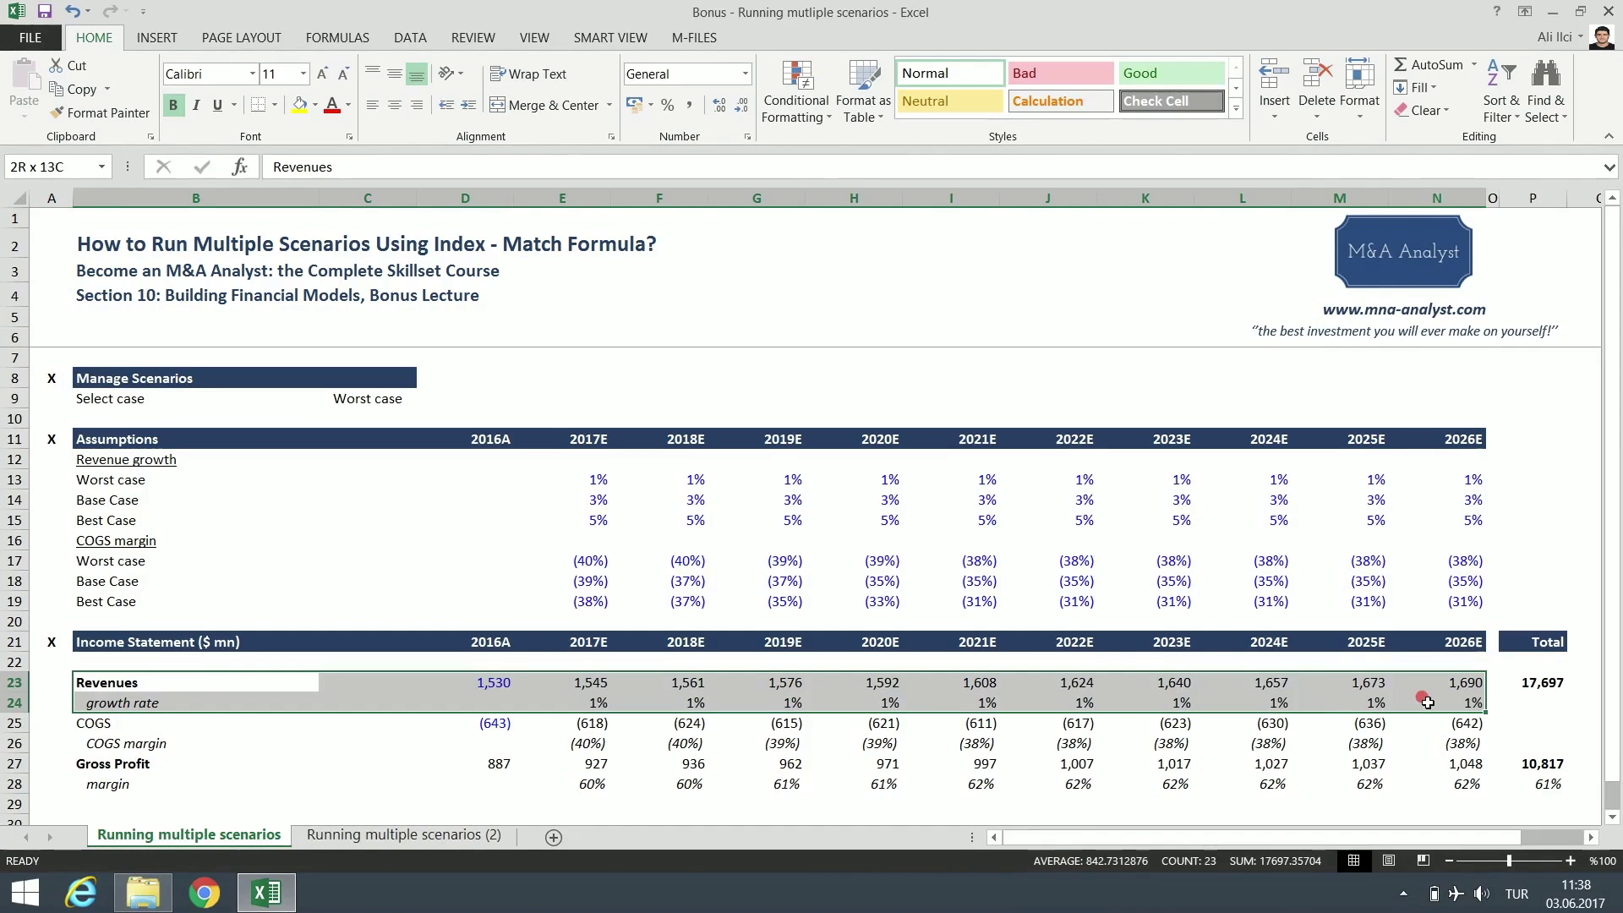
pyautogui.moveTo(184, 729); pyautogui.dragTo(1437, 744)
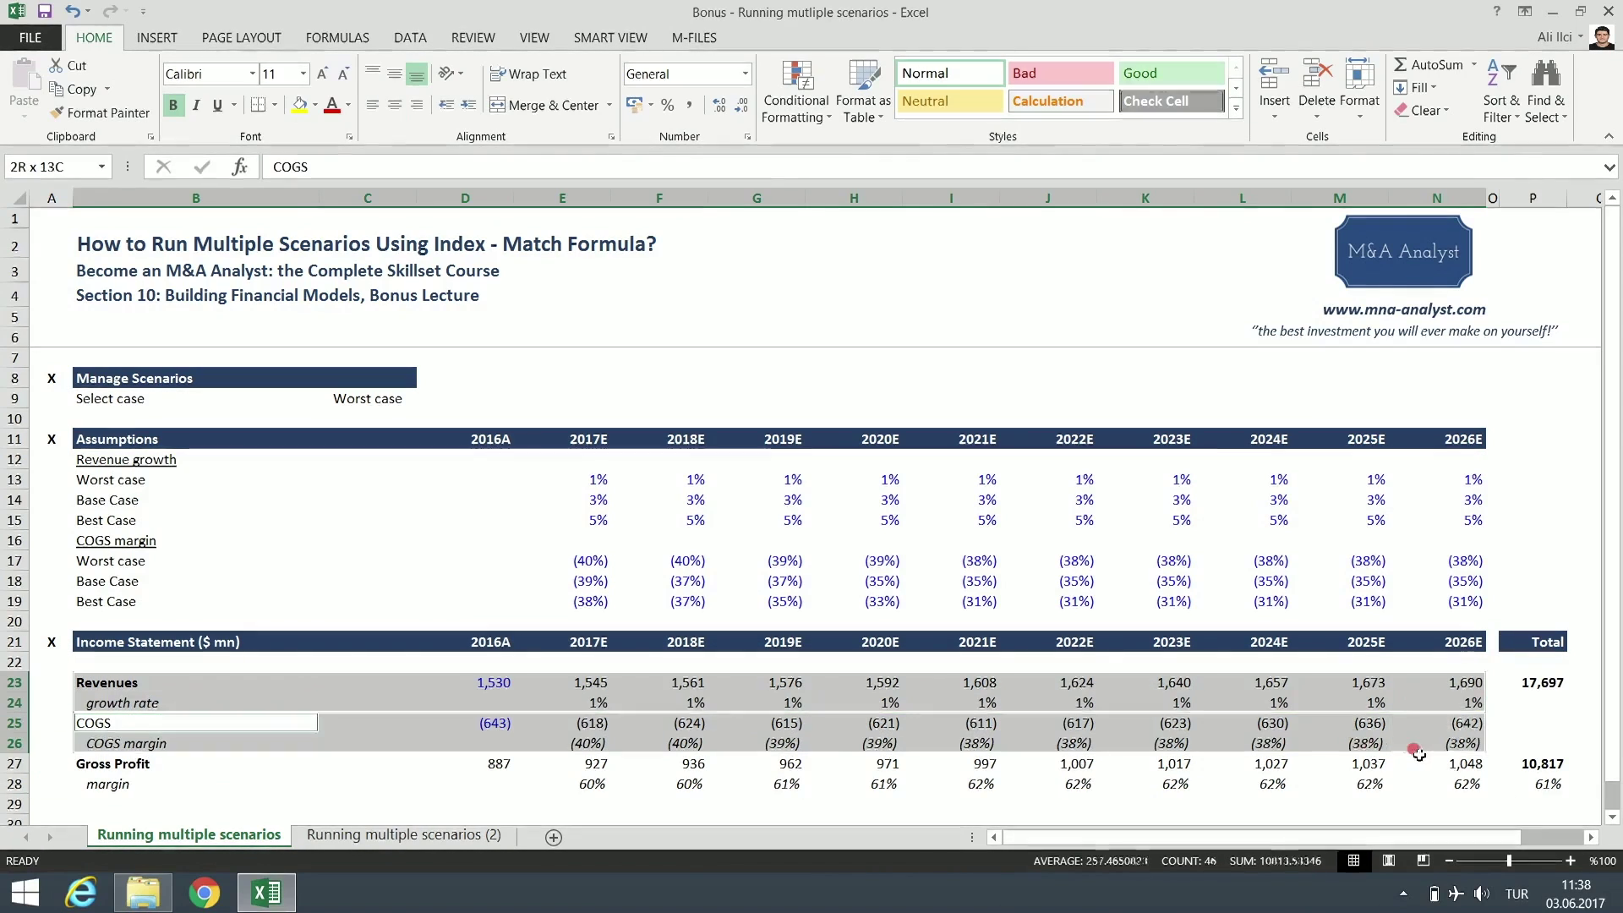
pyautogui.moveTo(282, 763); pyautogui.dragTo(1439, 766)
# - Check the total revenues and gross profit formulas against the worst case growth and COGS rows
pyautogui.click(393, 401)
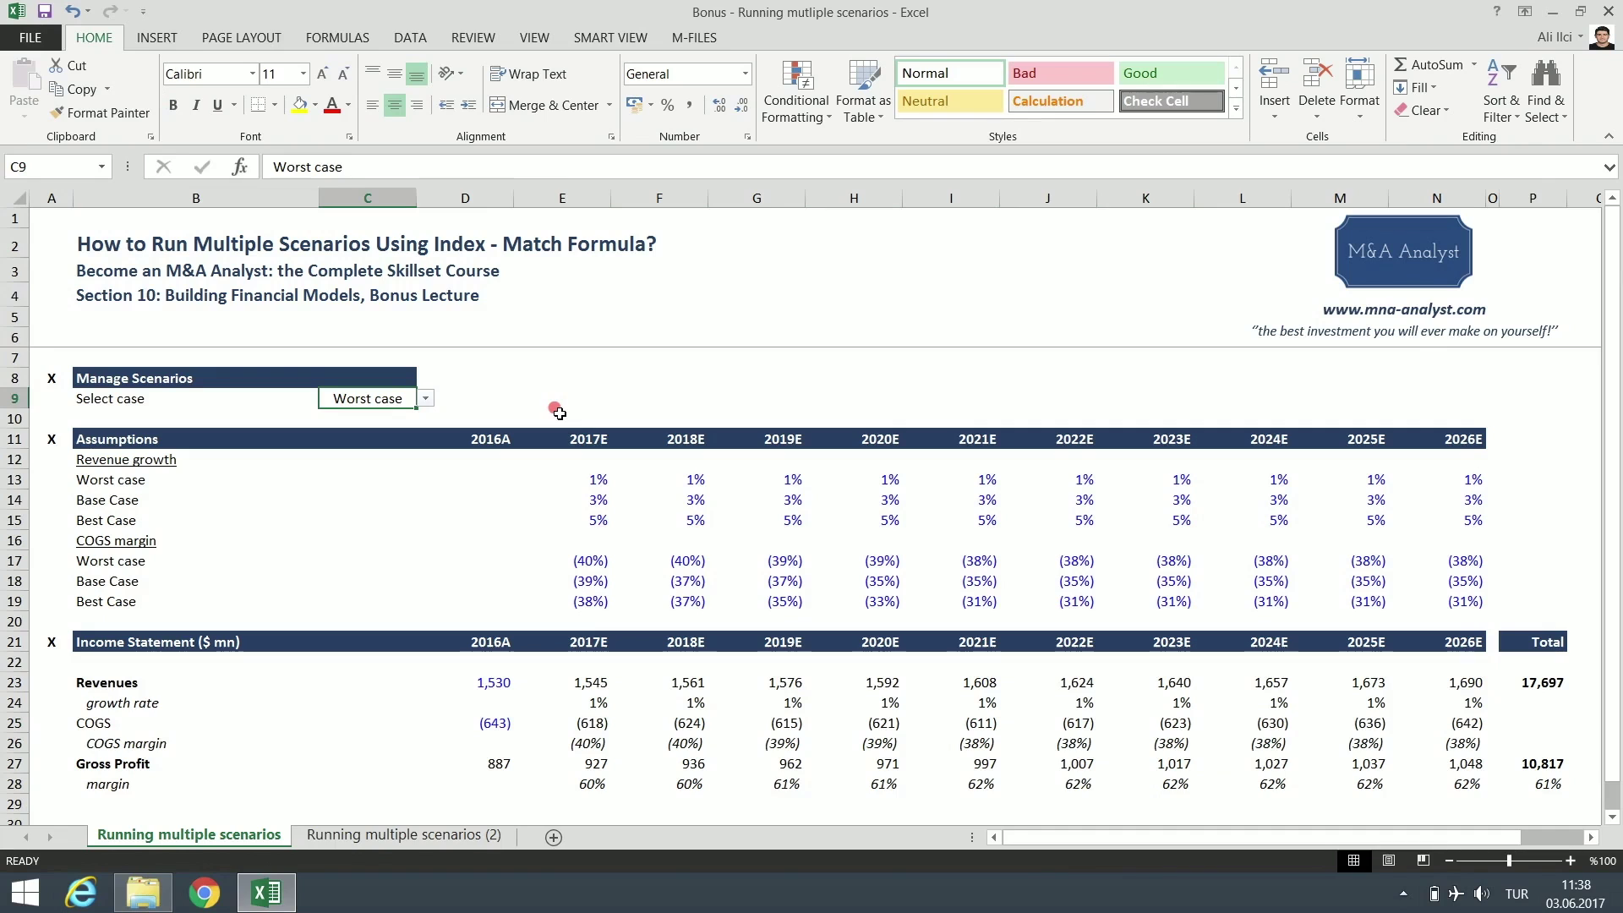
pyautogui.click(1528, 685)
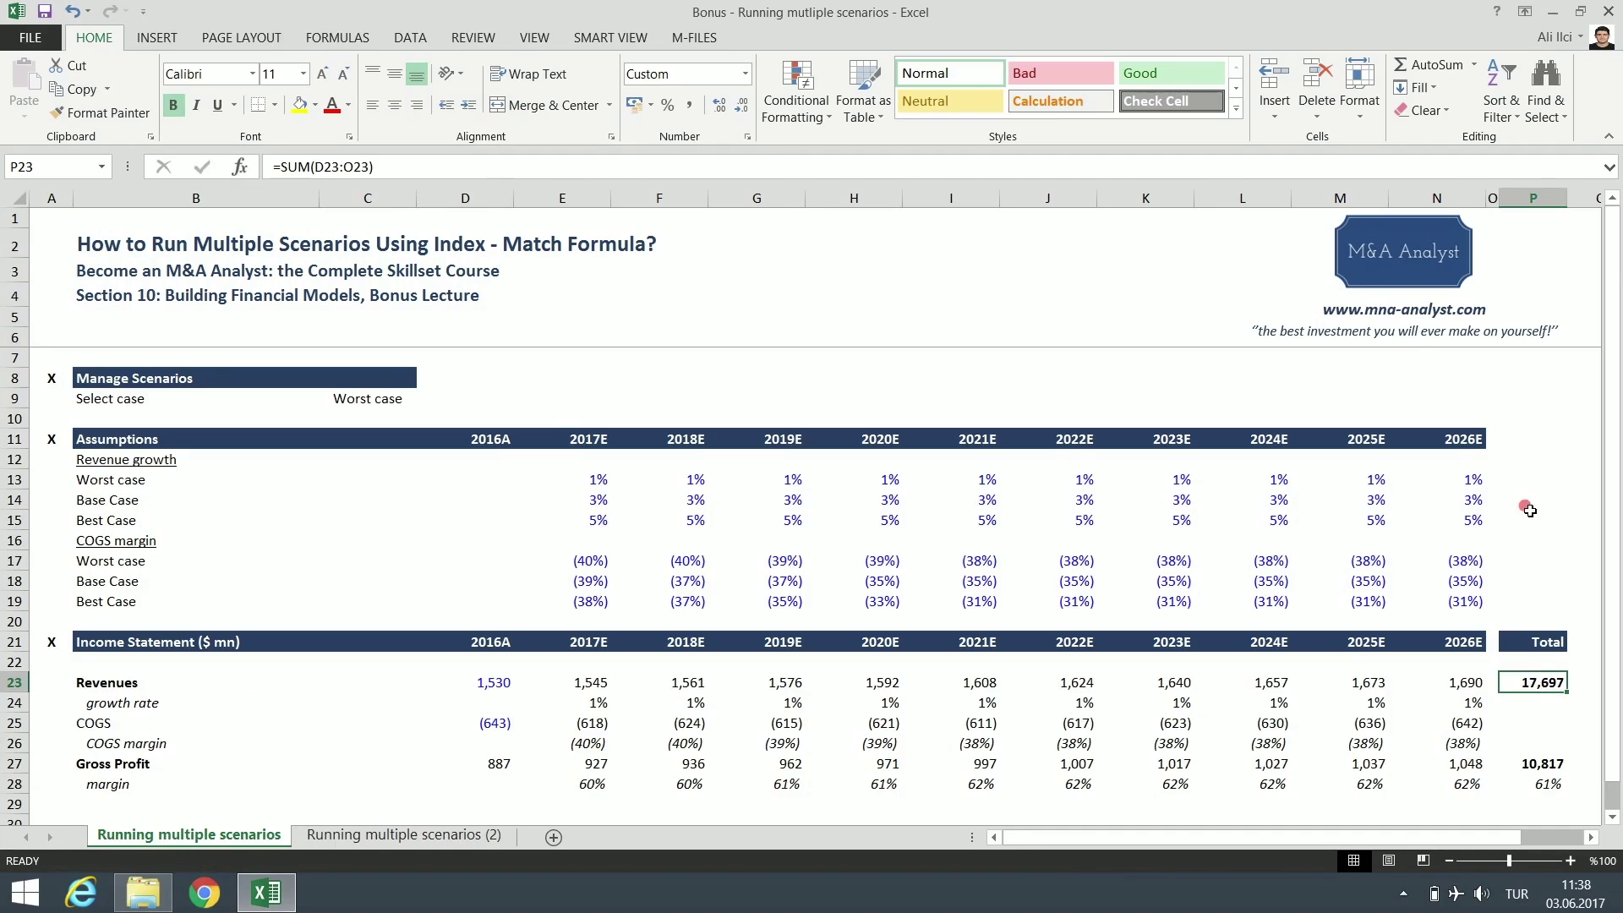
pyautogui.click(1552, 765)
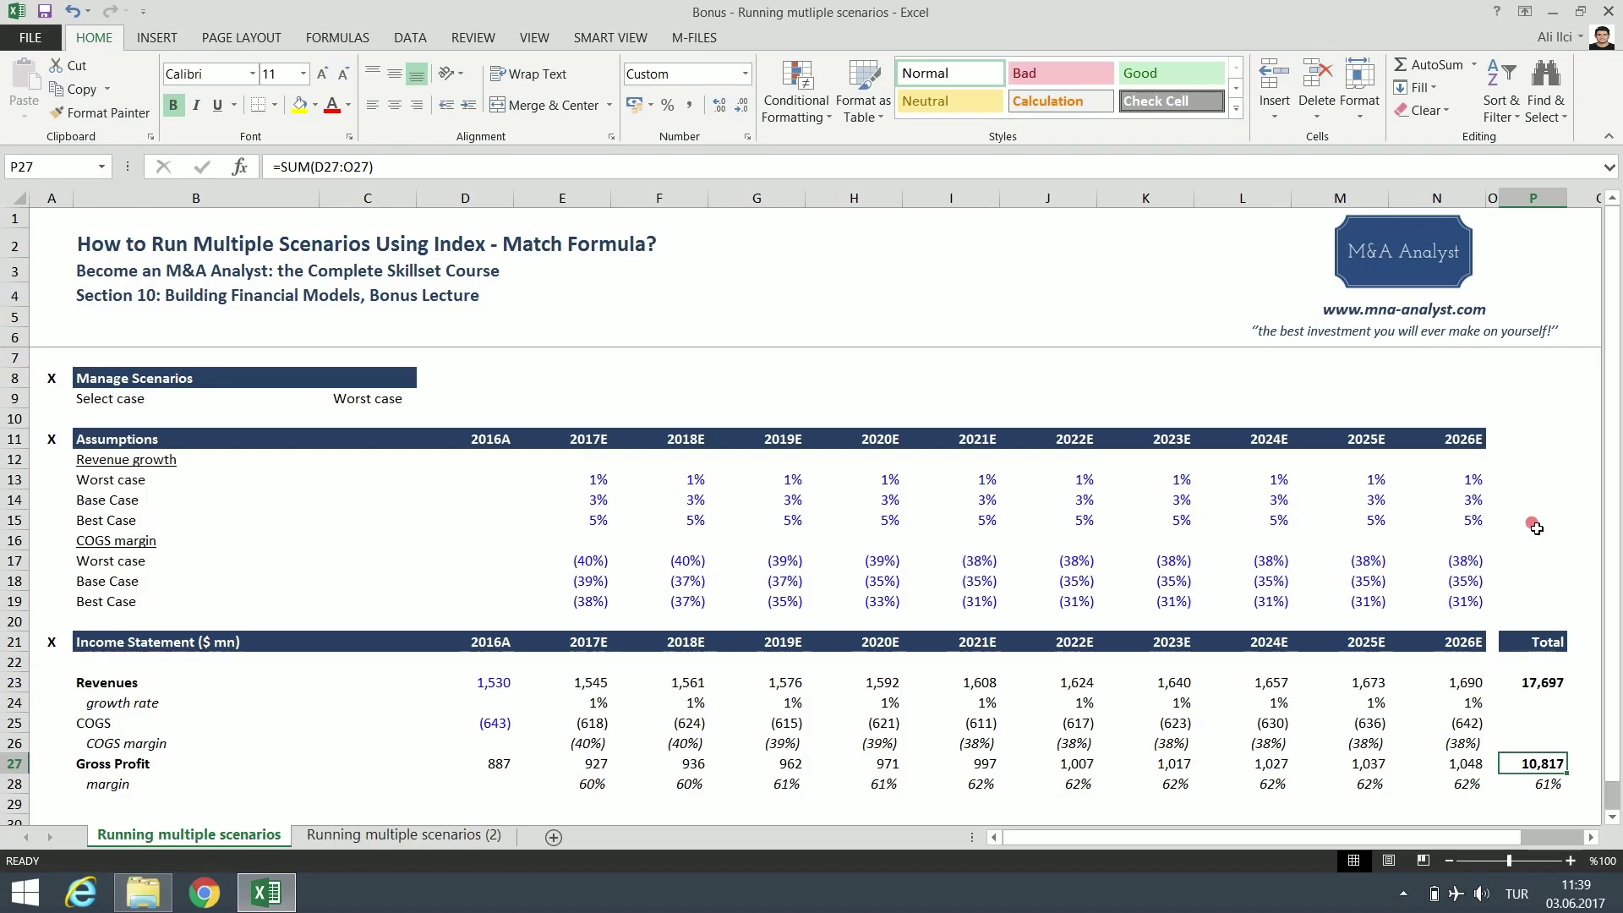
pyautogui.click(452, 399)
pyautogui.click(389, 400)
pyautogui.moveTo(150, 481); pyautogui.dragTo(1457, 483)
pyautogui.keyDown('ctrl'); pyautogui.moveTo(147, 564); pyautogui.dragTo(1460, 566); pyautogui.keyUp('ctrl')
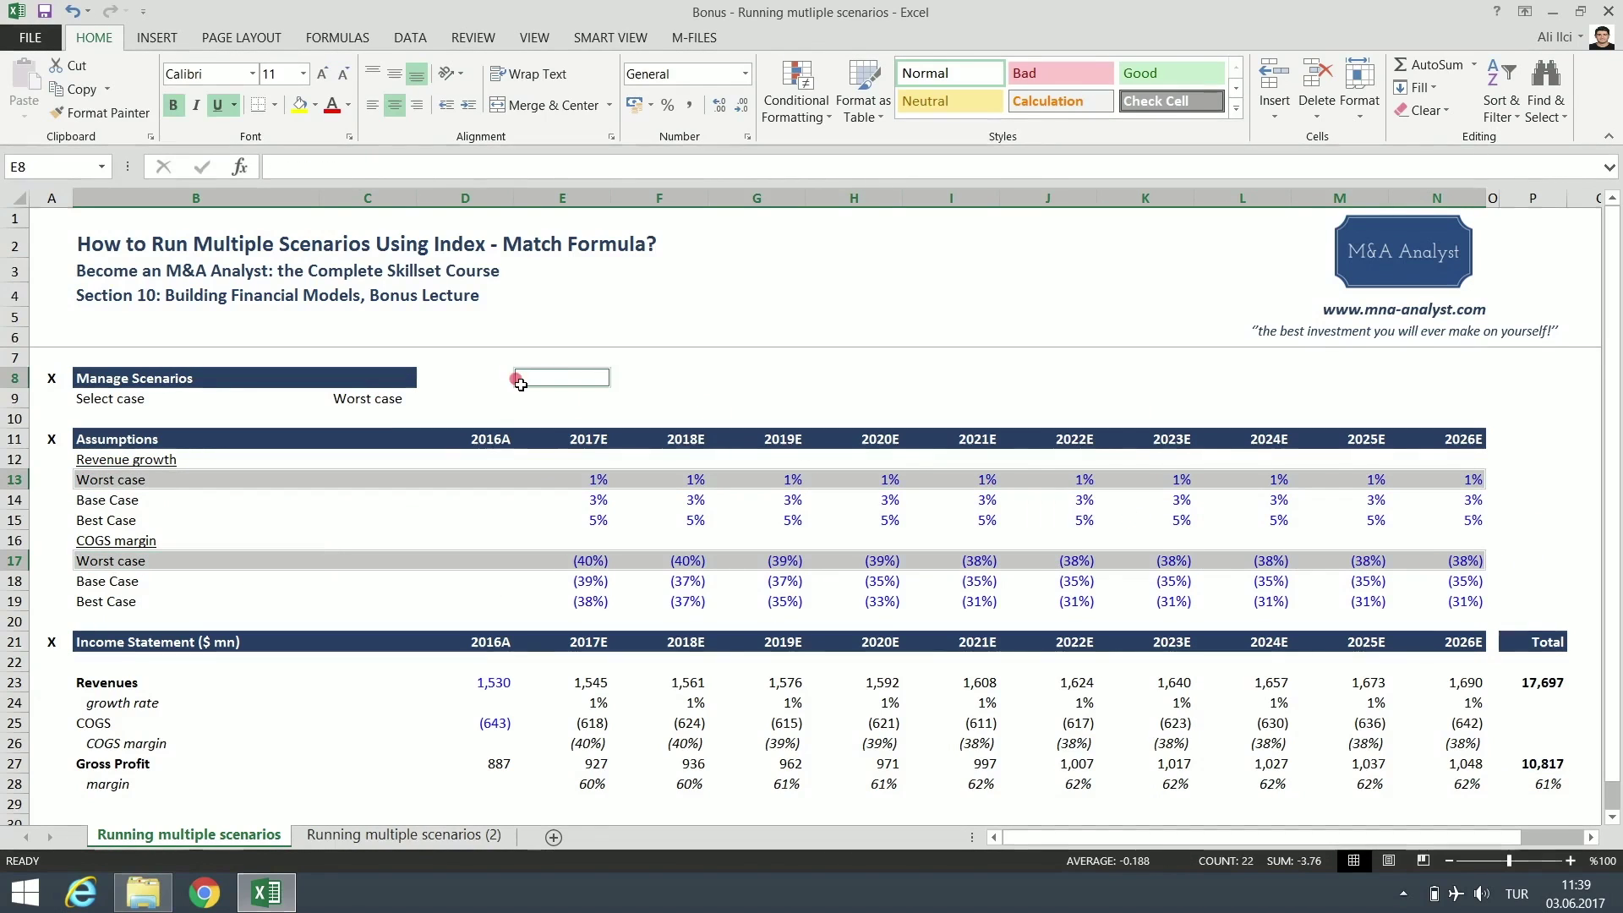
# - Switch the scenario in C9 to Base Case and inspect the revenue and gross profit totals
pyautogui.click(516, 376)
pyautogui.click(391, 403)
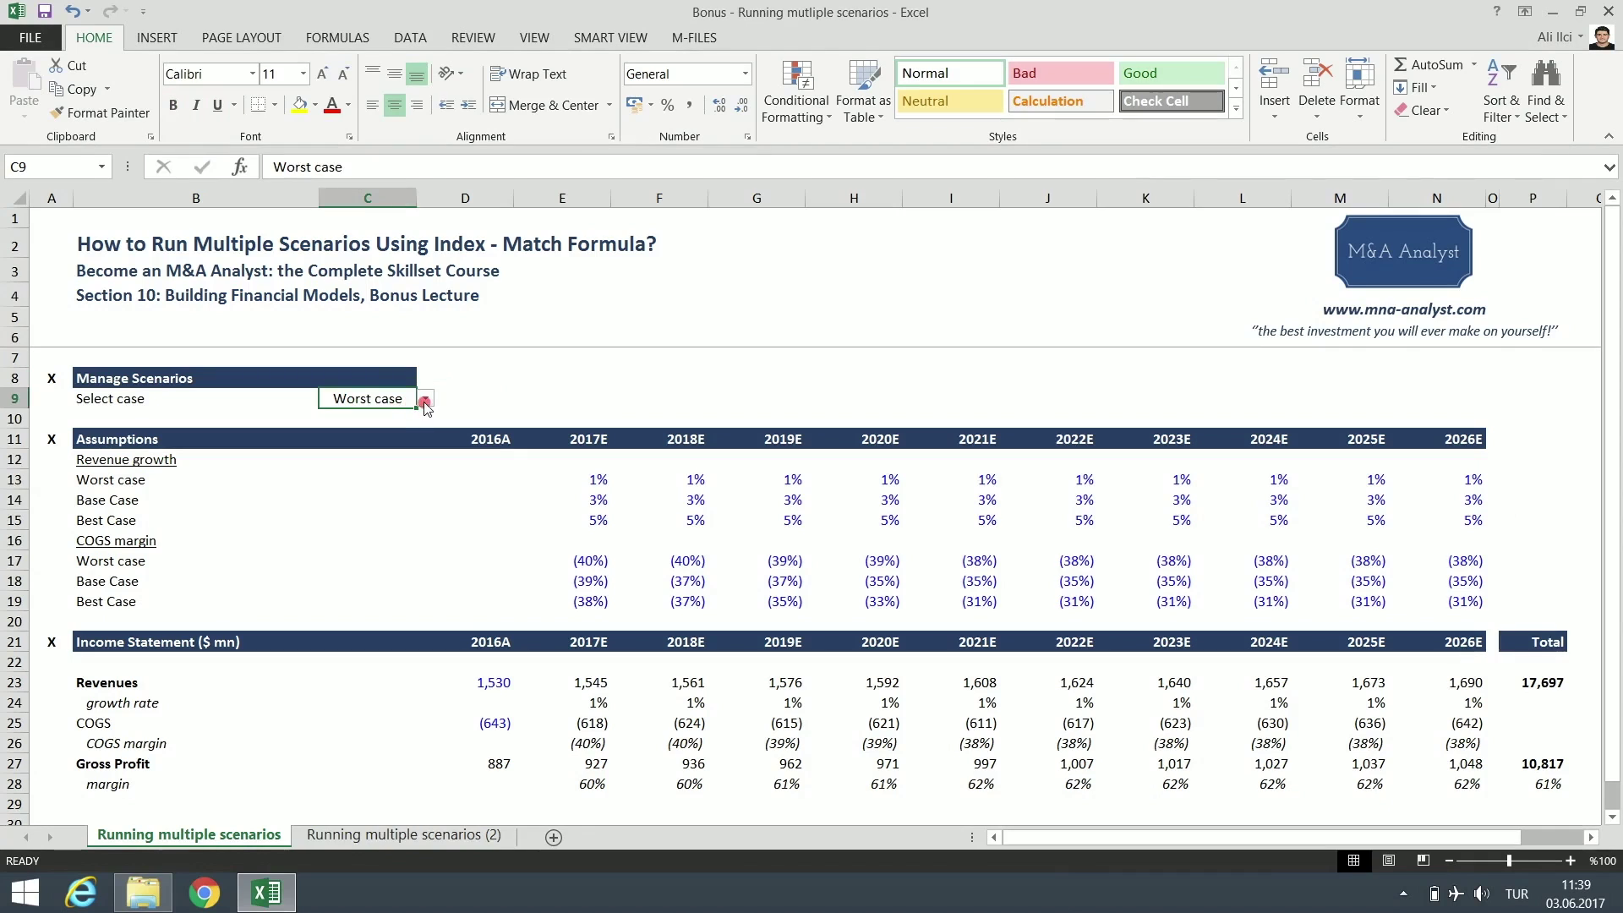
pyautogui.click(425, 398)
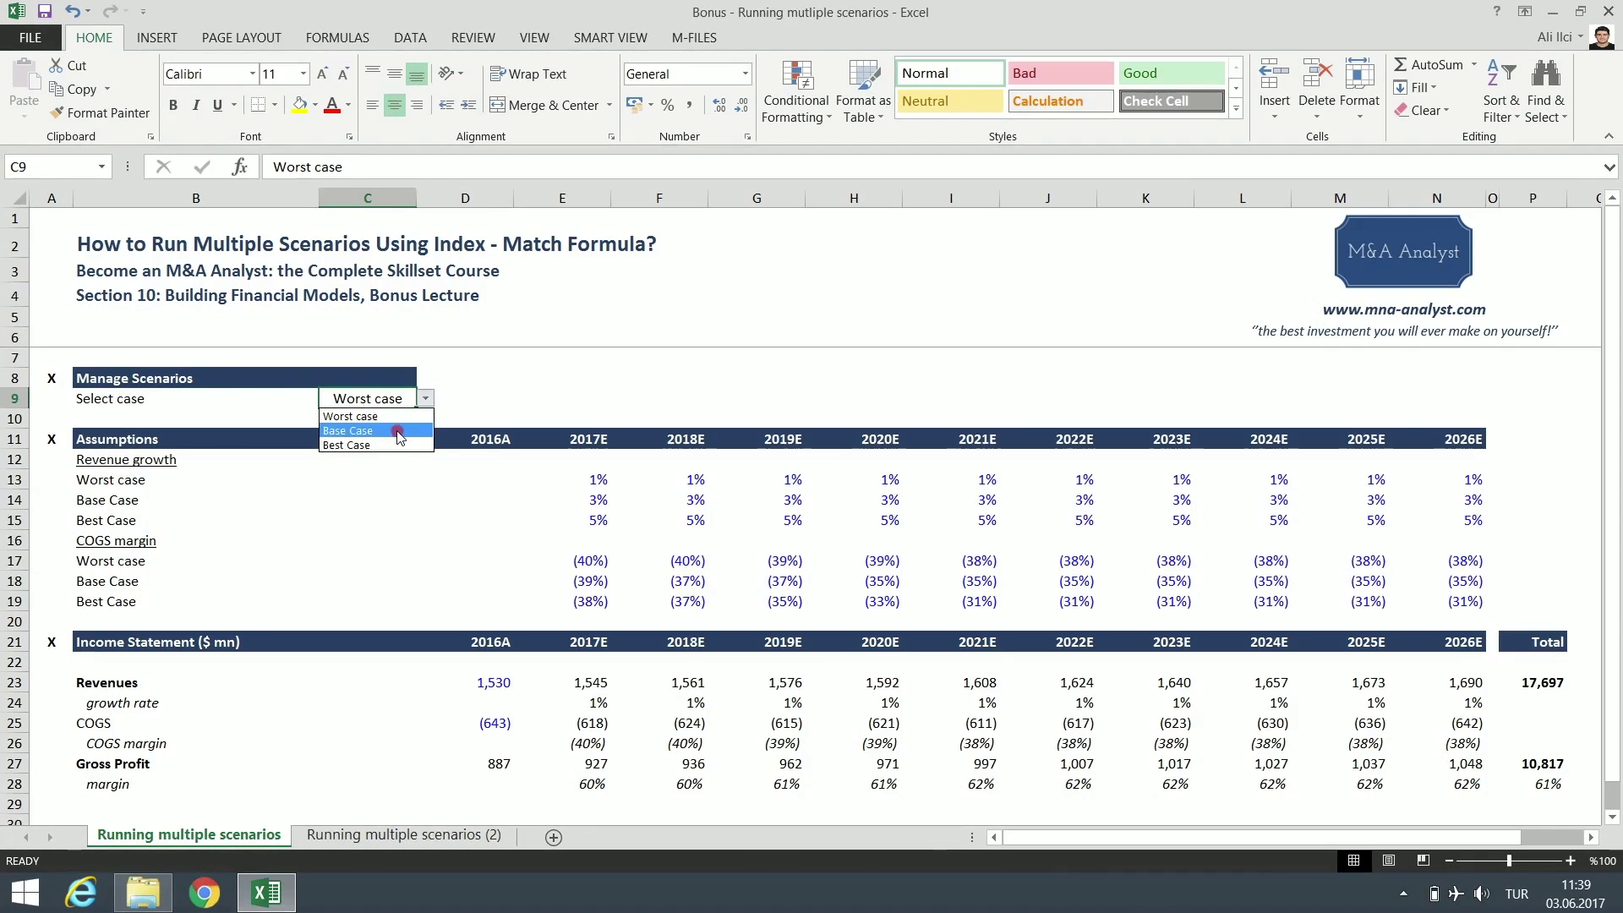
pyautogui.click(407, 433)
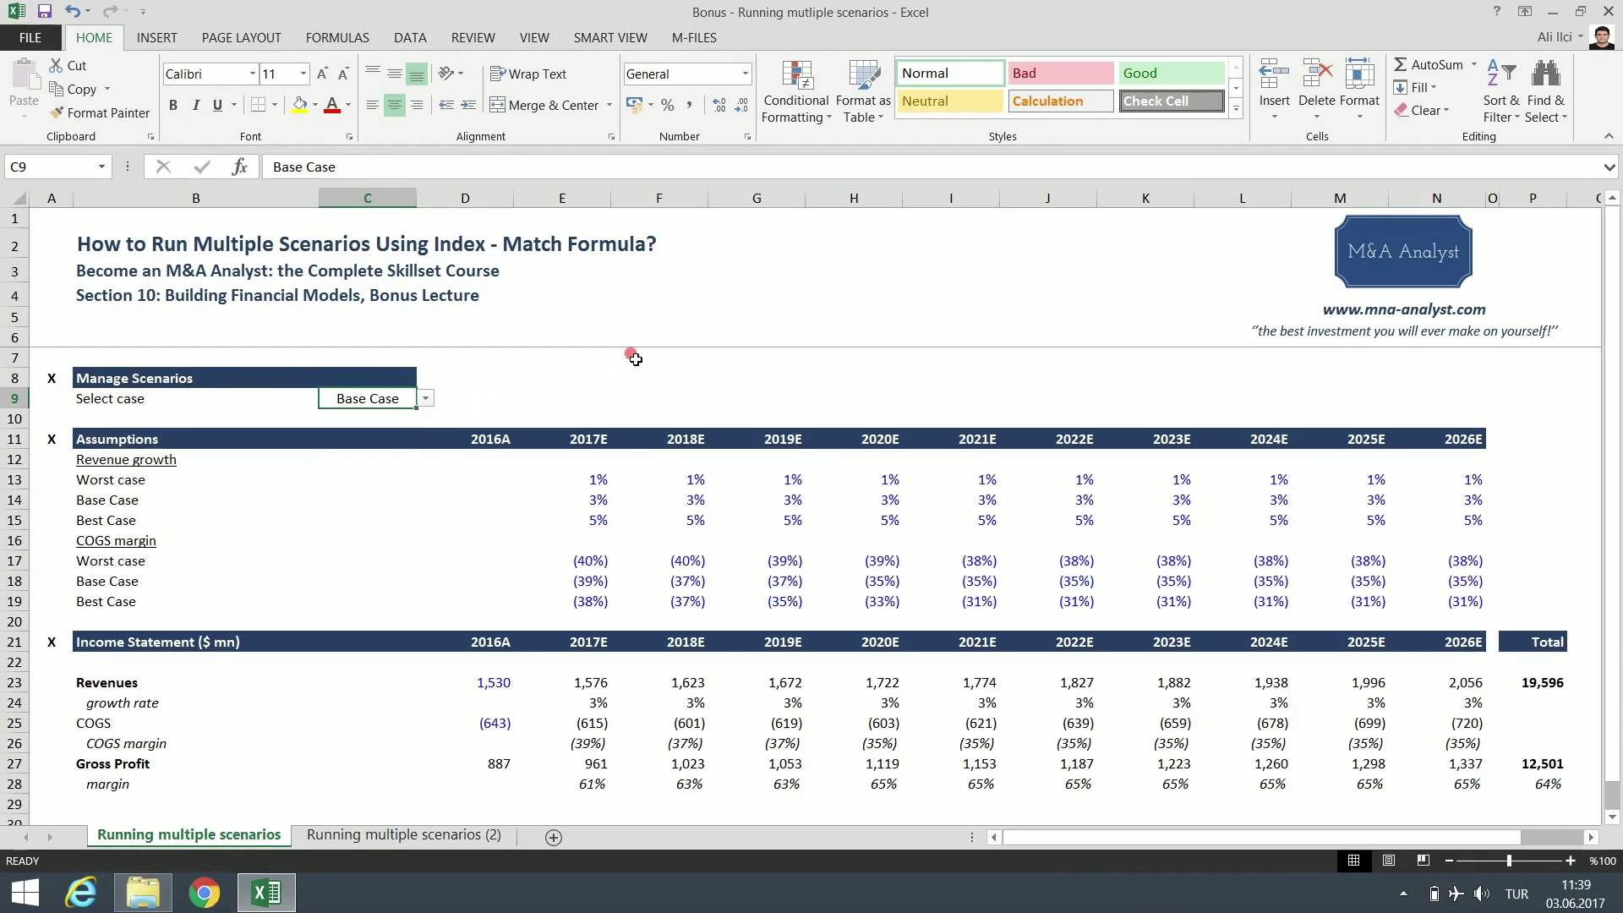
pyautogui.click(1552, 685)
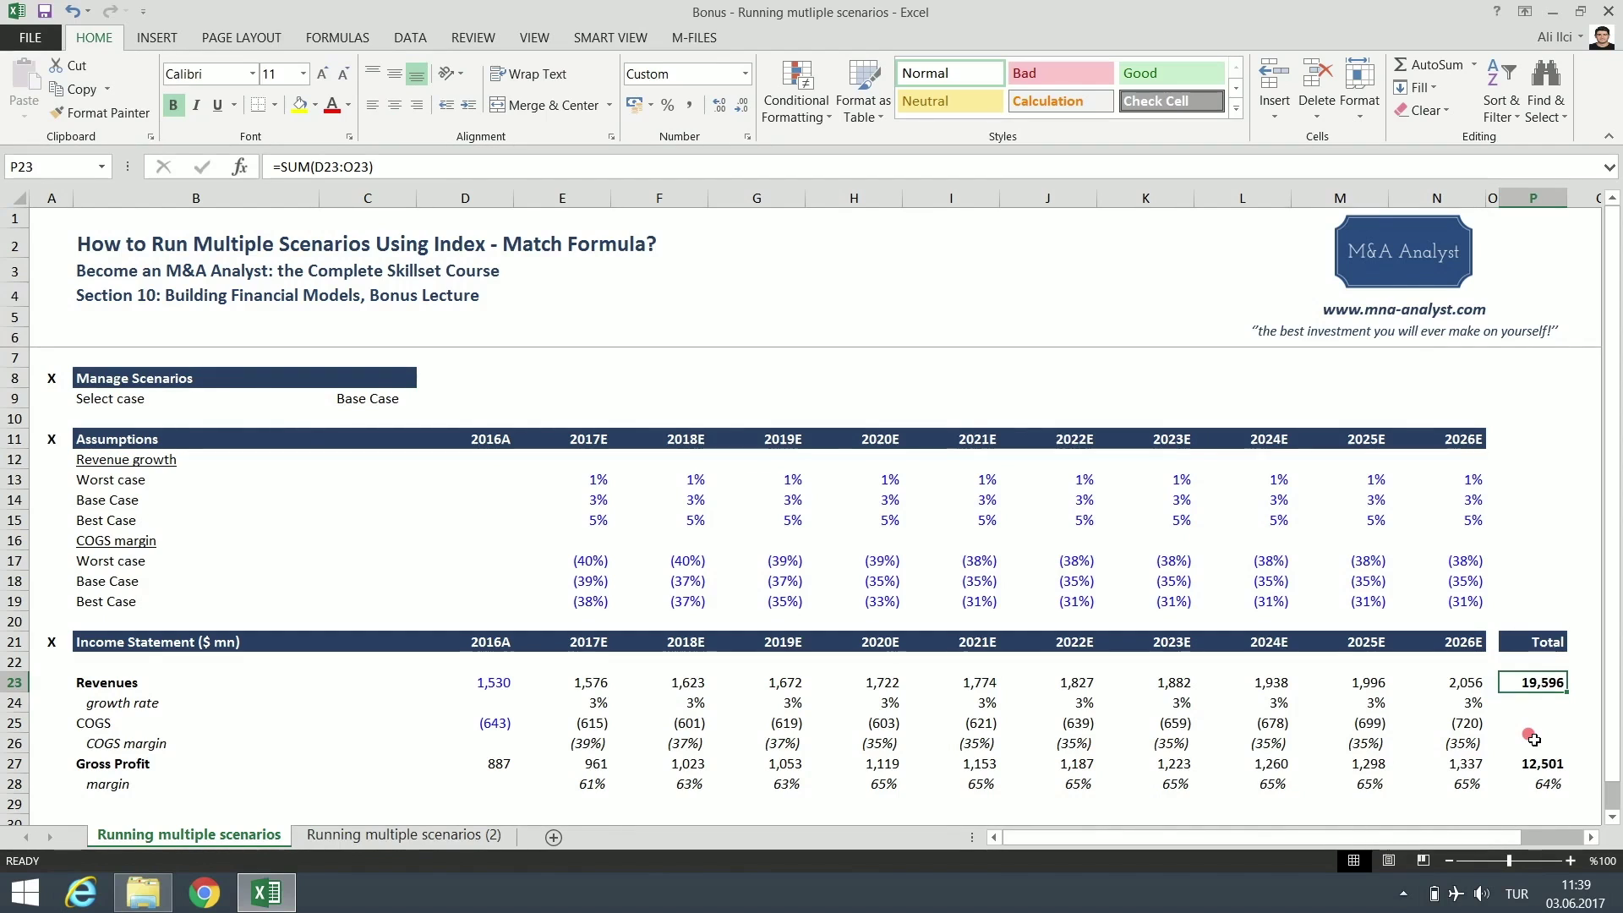
pyautogui.click(1536, 765)
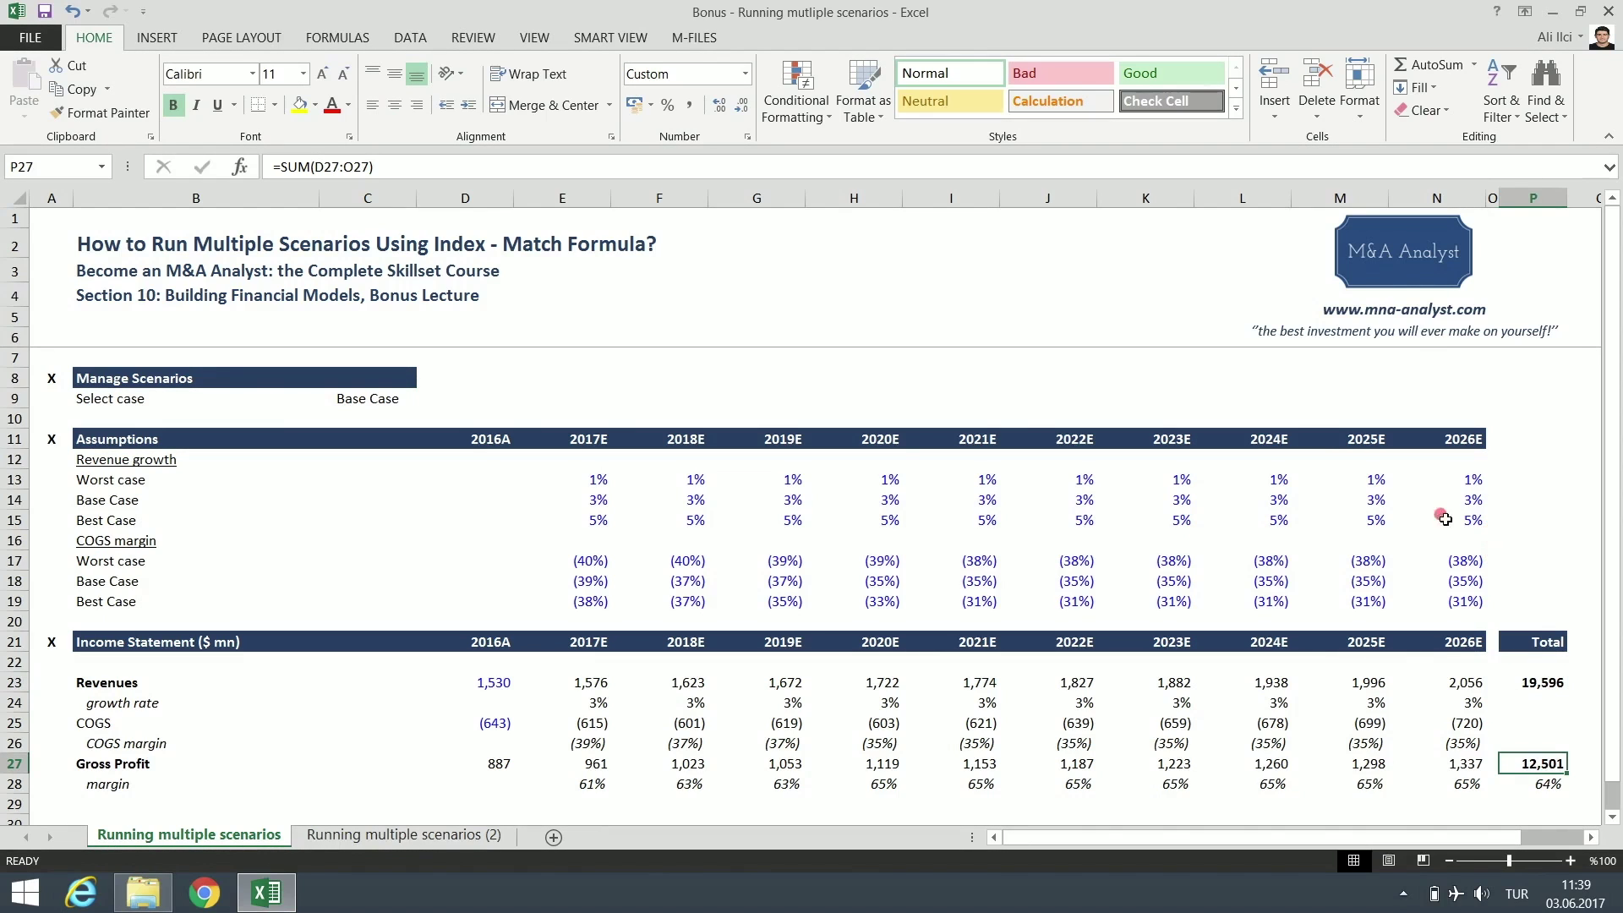
# - Switch the scenario to Best Case, giving total revenues of 21,736 and gross profit 14,508
pyautogui.click(397, 398)
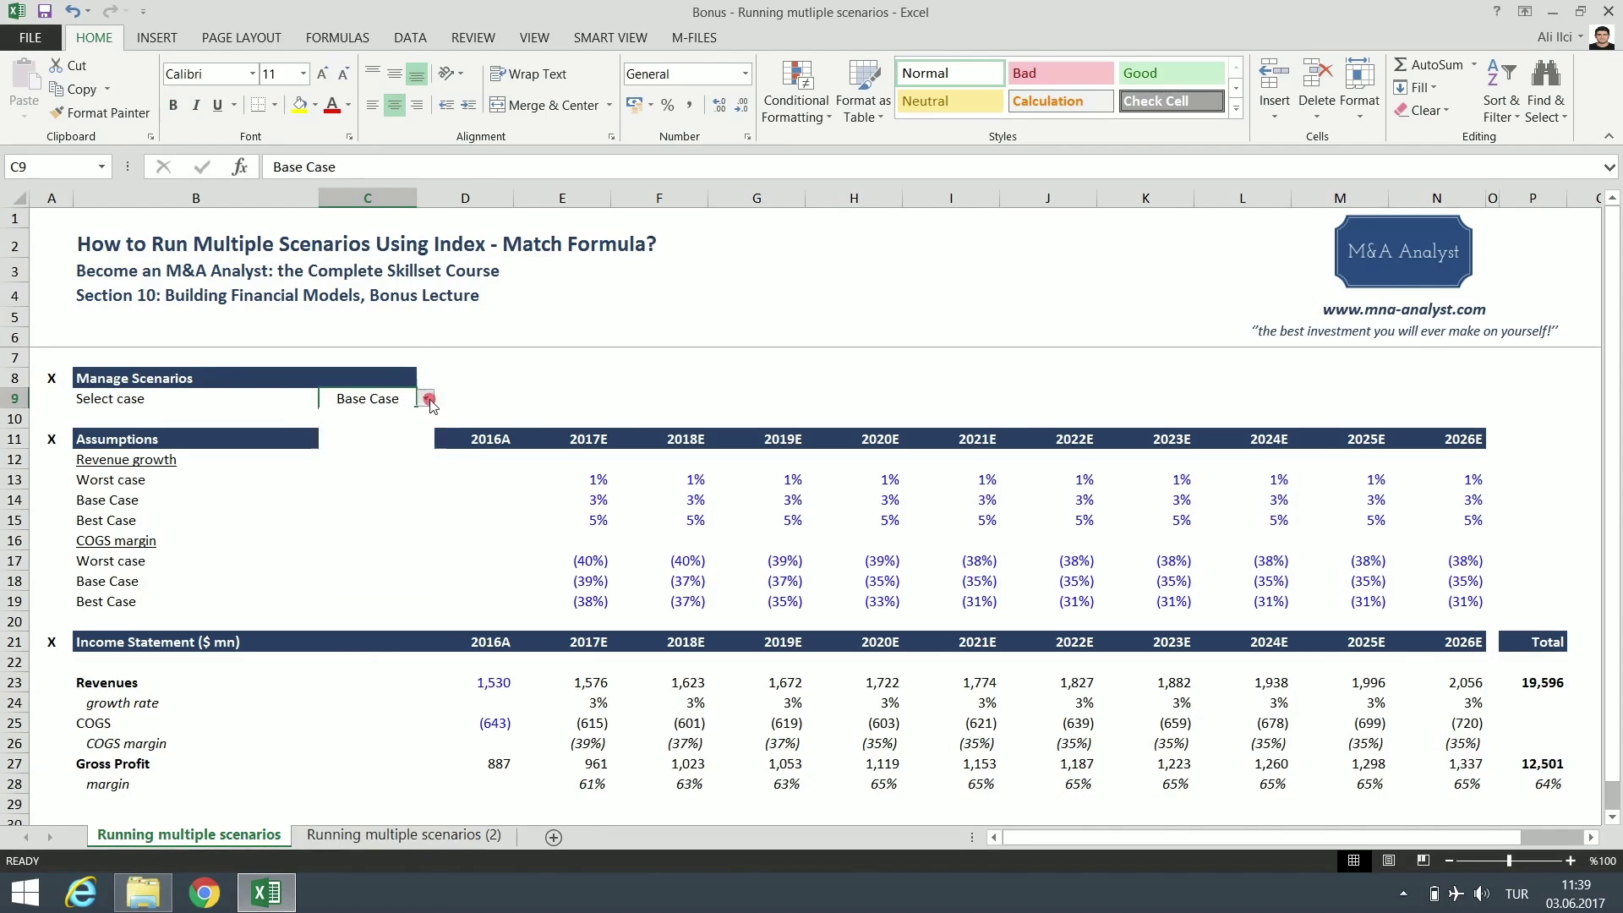
pyautogui.click(425, 398)
pyautogui.click(396, 446)
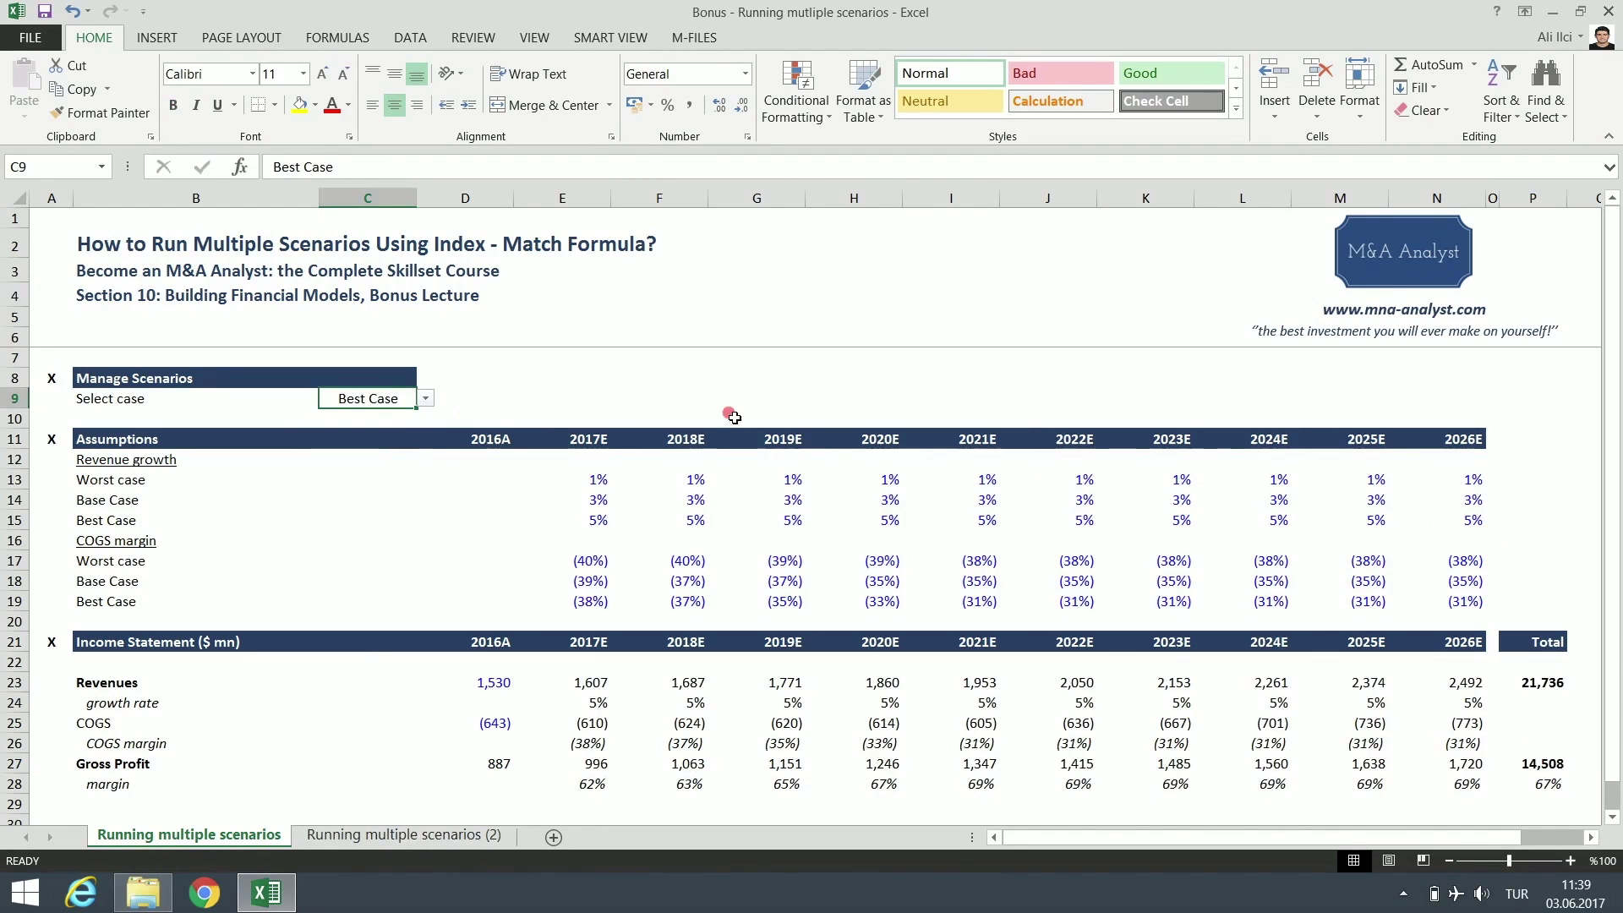
pyautogui.click(1513, 683)
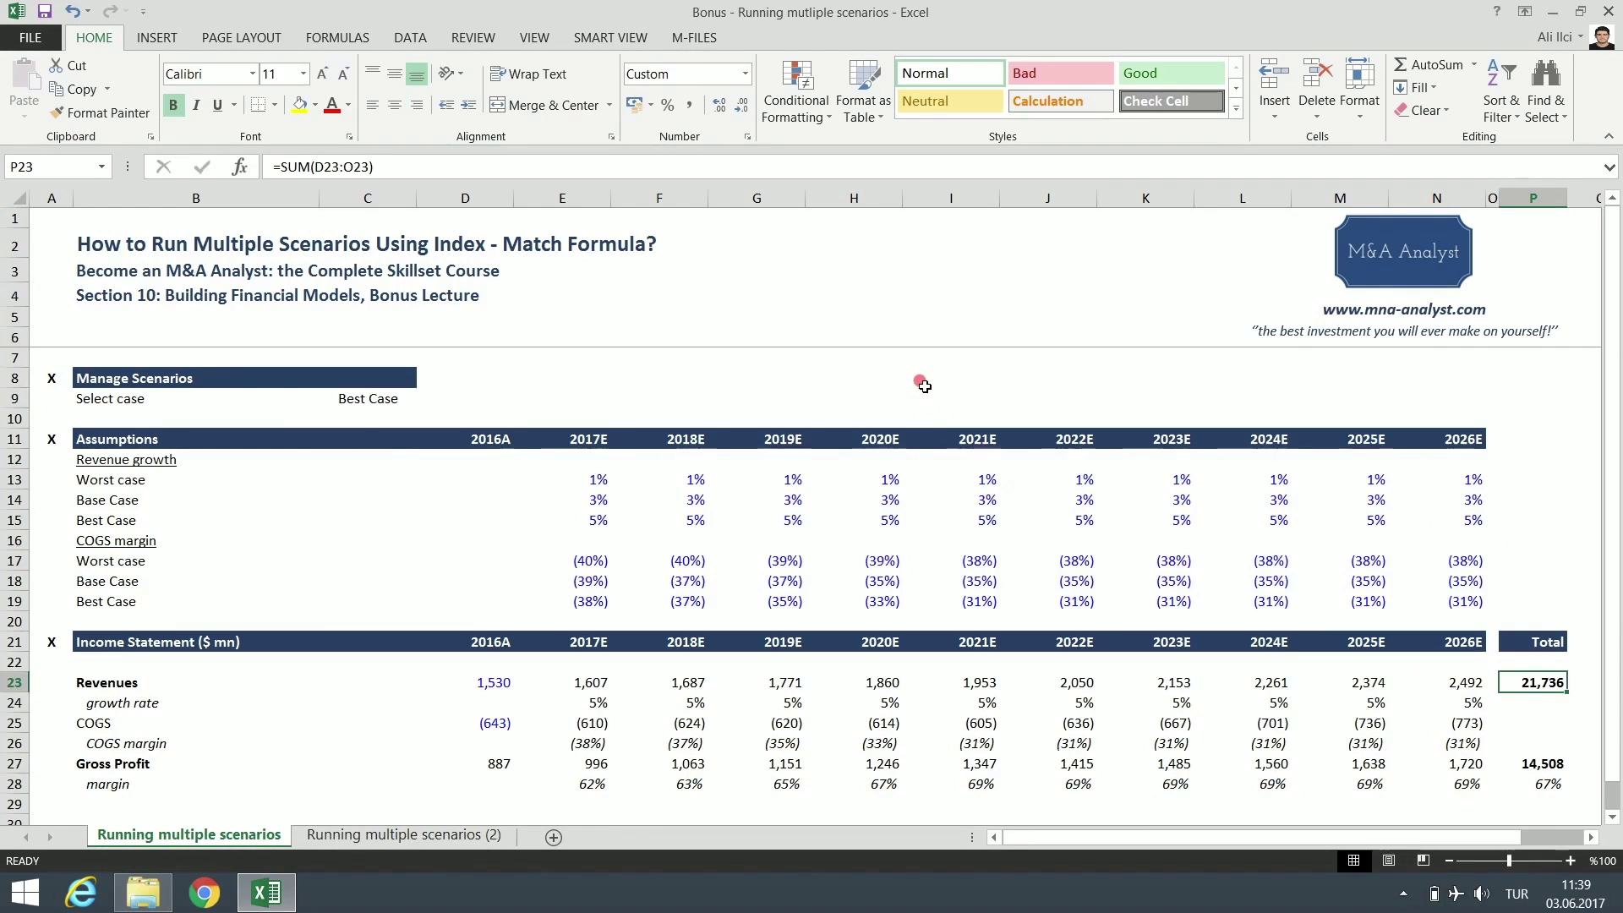
pyautogui.click(1555, 766)
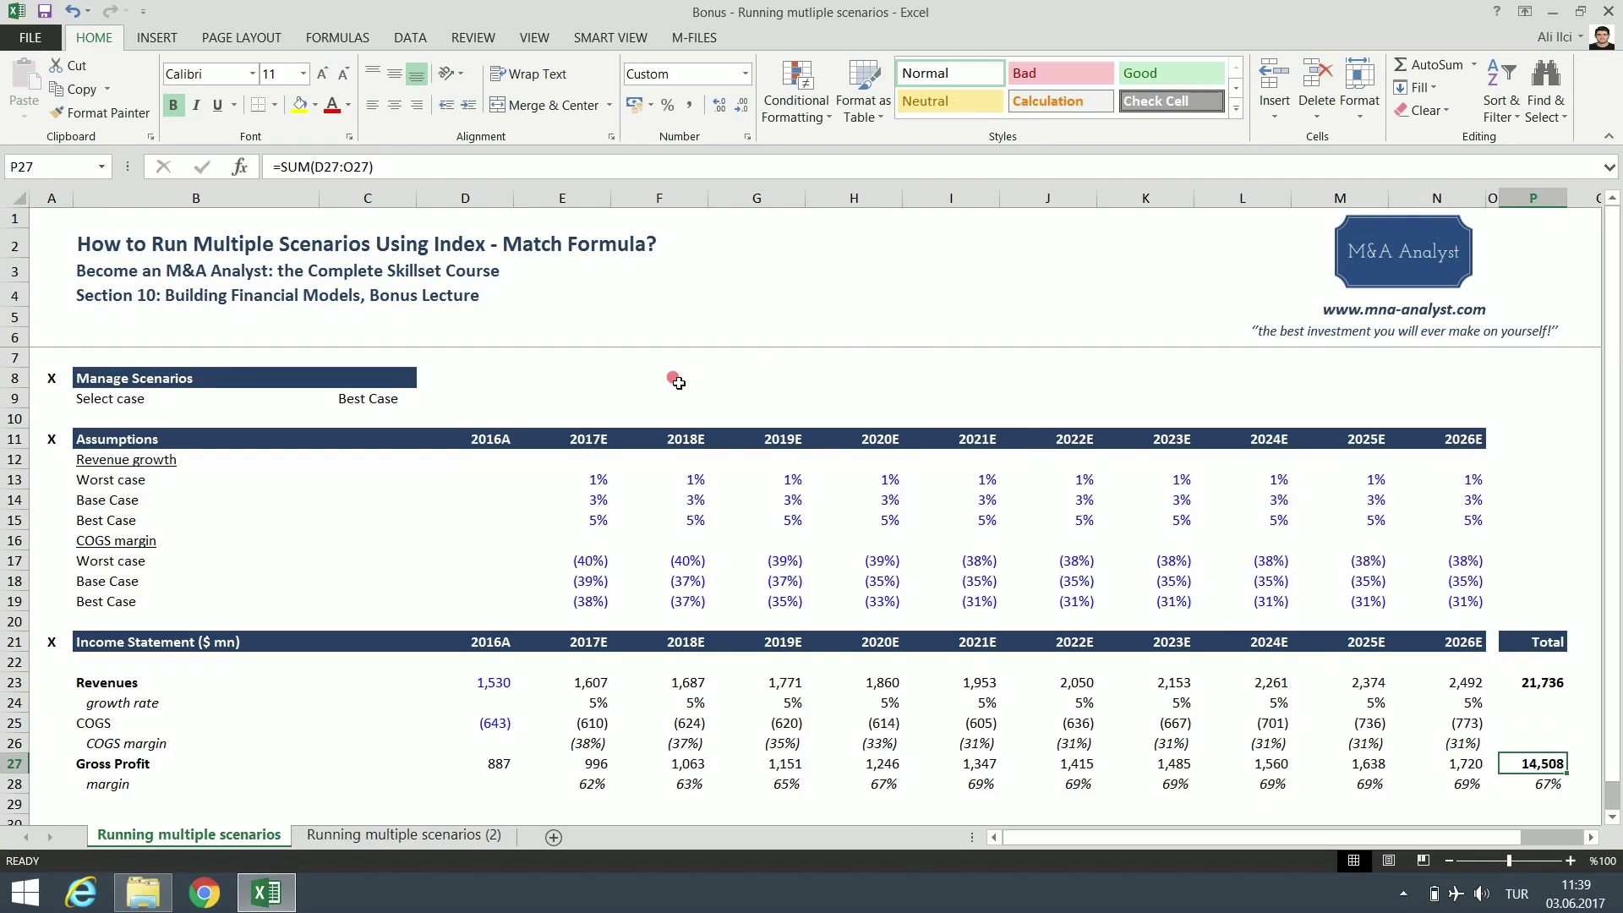
# - Browse the scenario list without changing Best Case, then open the Running multiple scenarios (2) sheet
pyautogui.click(484, 398)
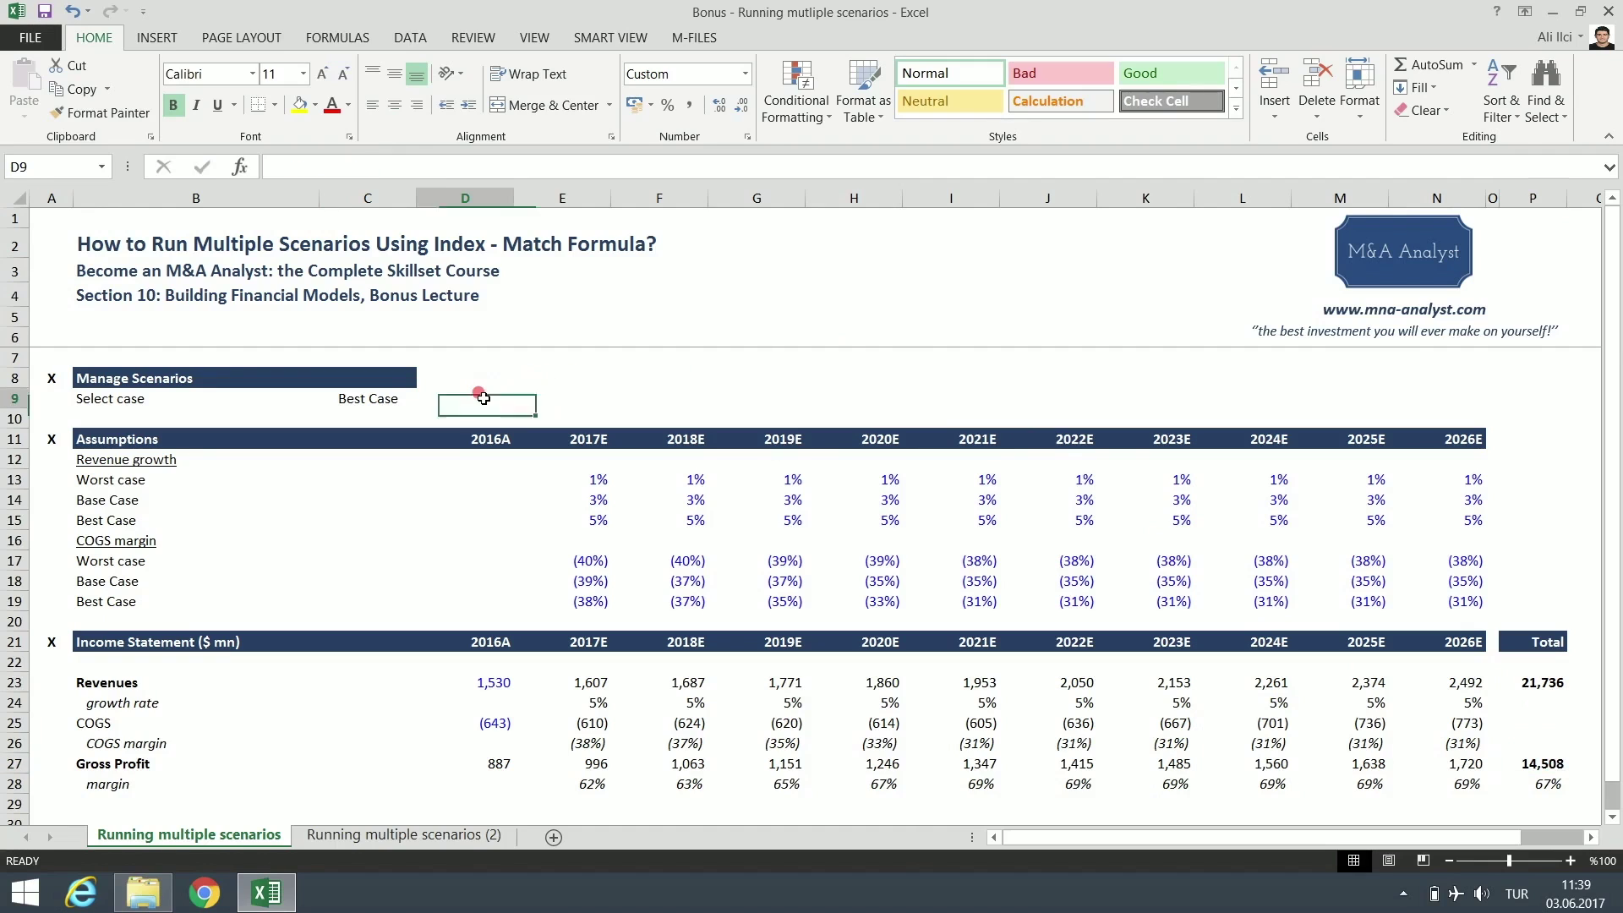
pyautogui.click(477, 380)
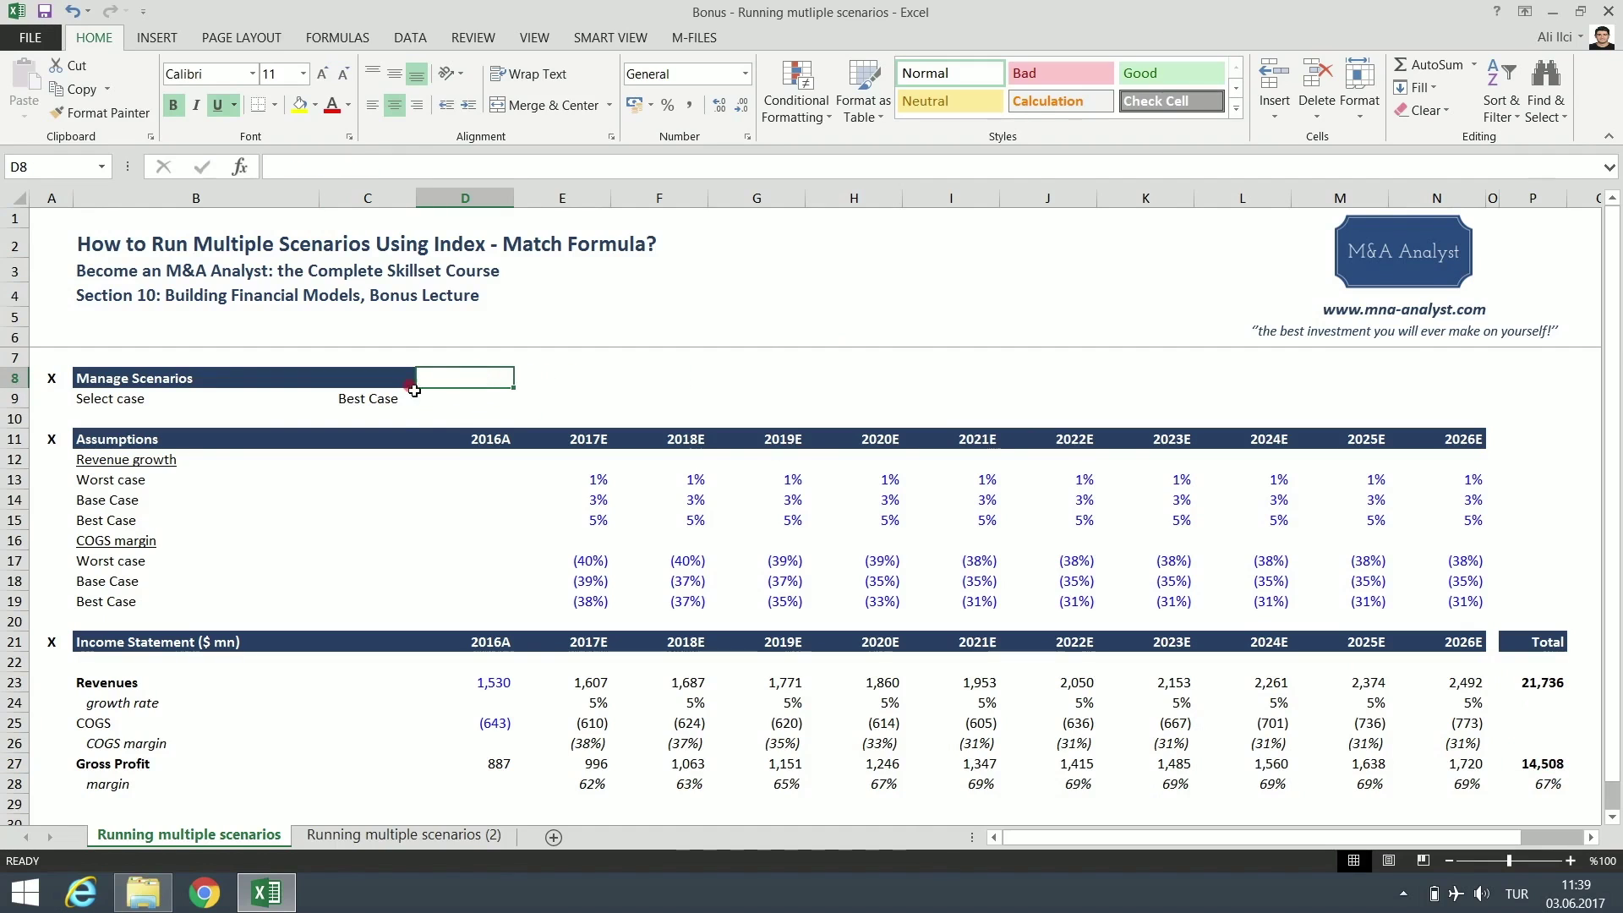
pyautogui.click(364, 401)
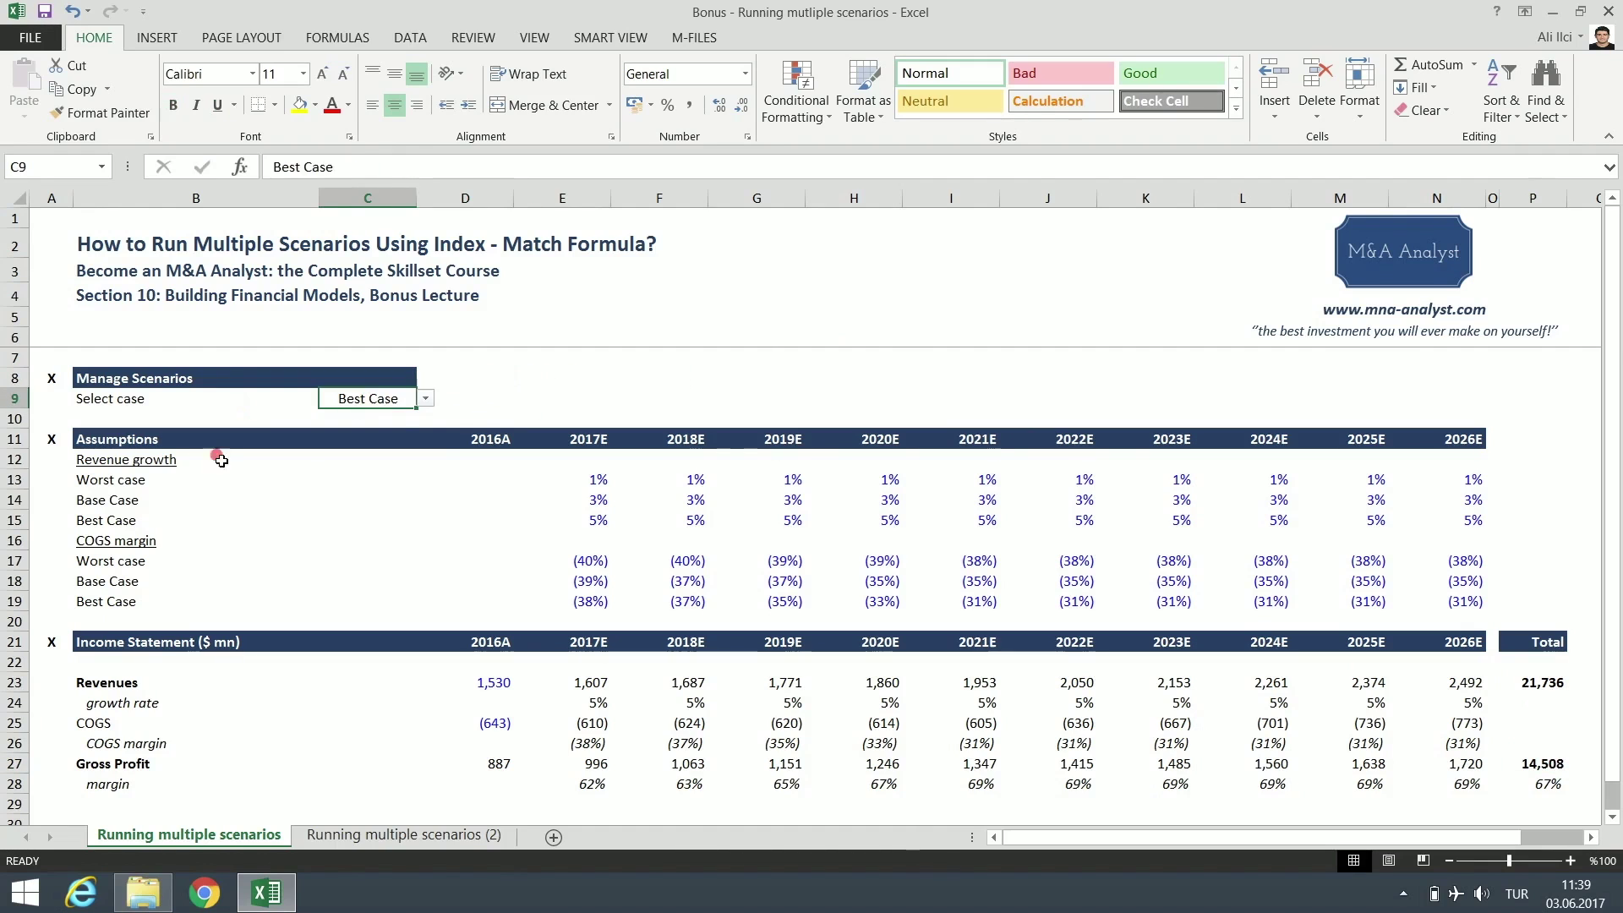
pyautogui.click(425, 399)
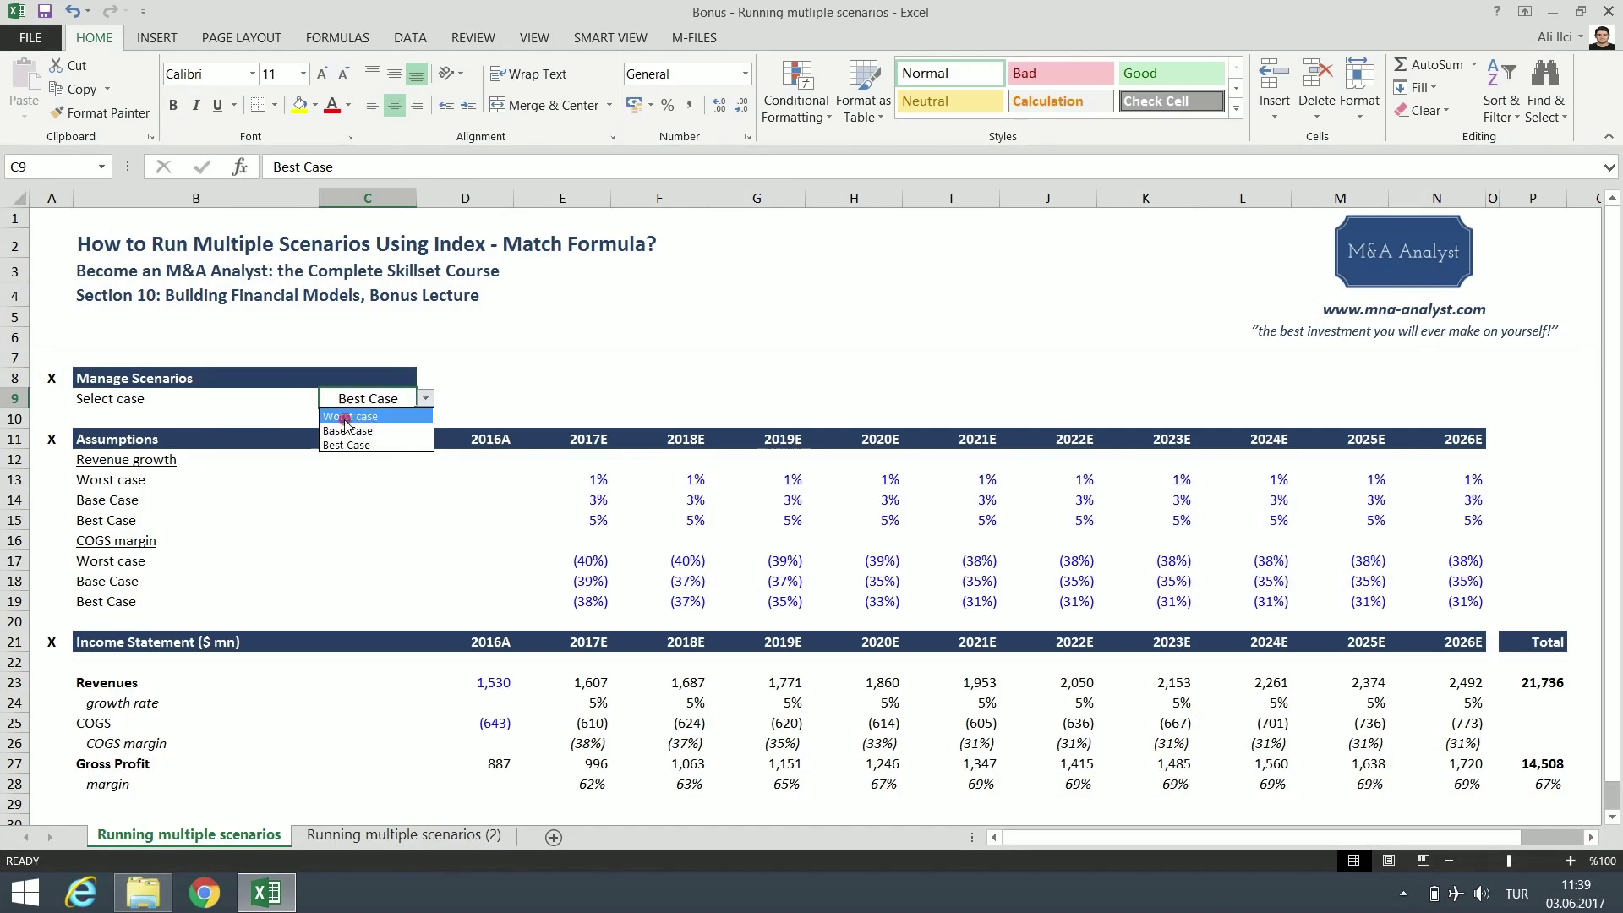
pyautogui.click(457, 422)
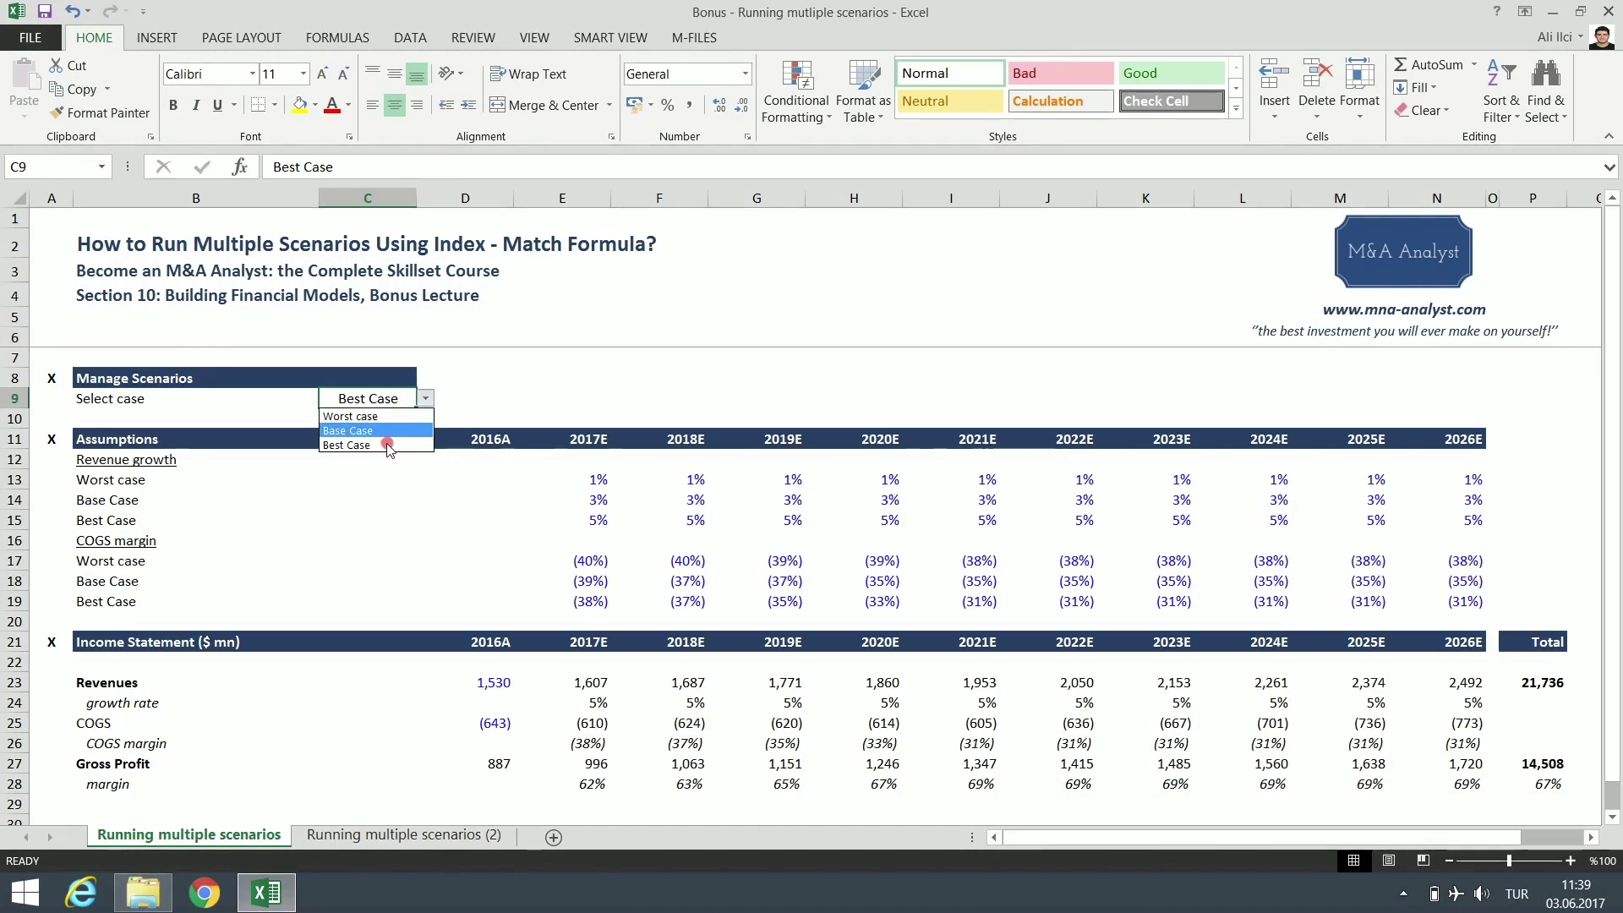
pyautogui.click(535, 377)
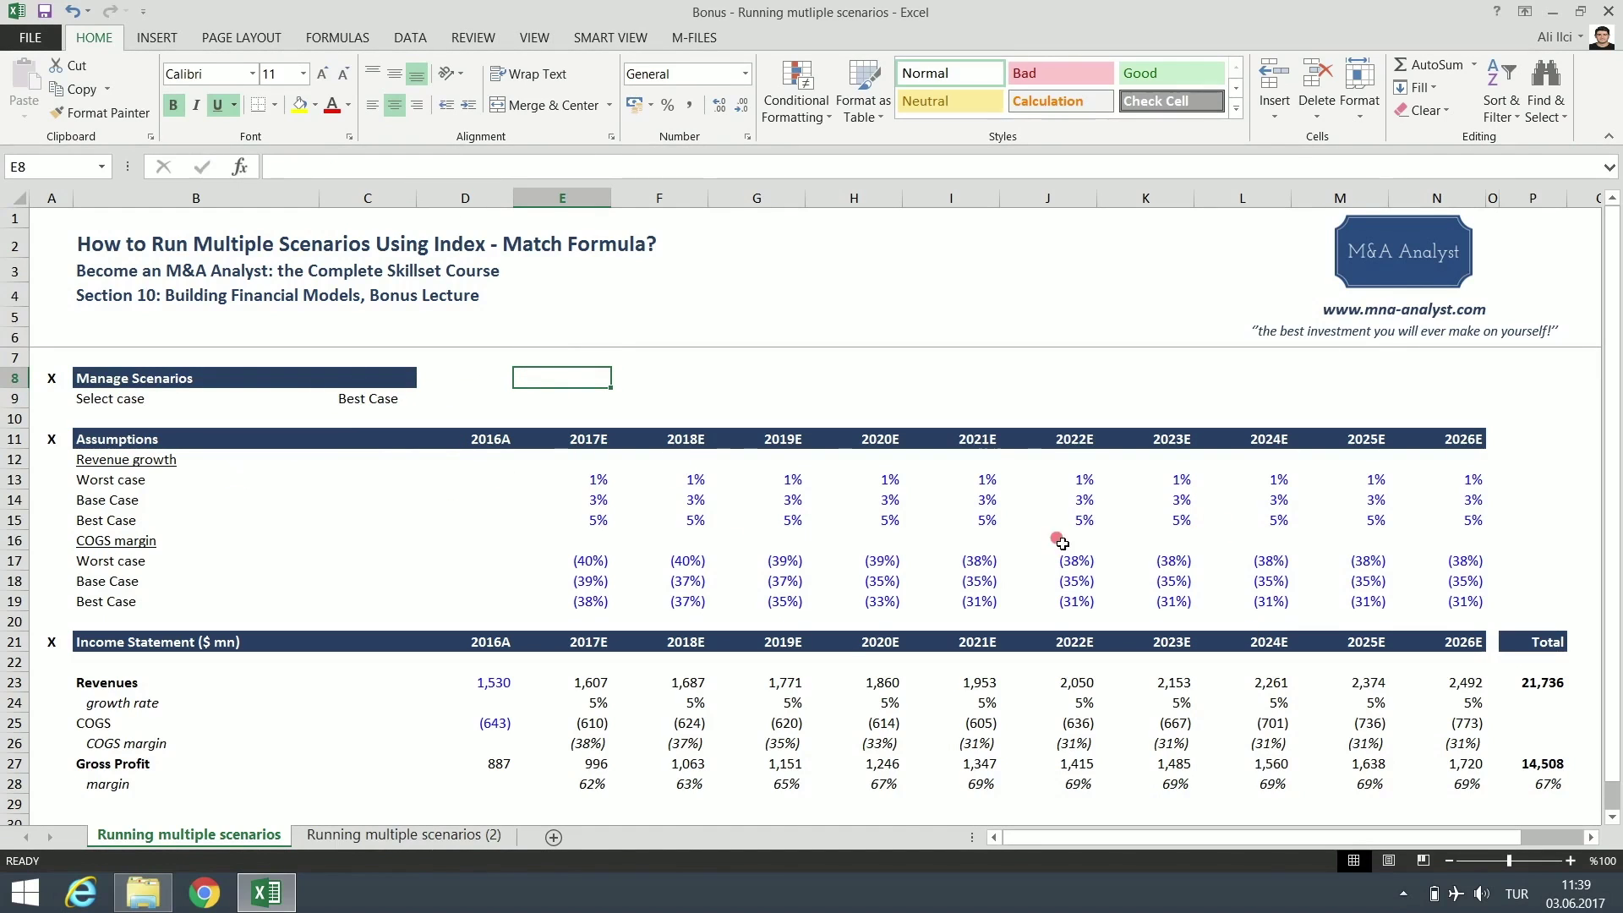
pyautogui.click(489, 378)
pyautogui.click(71, 380)
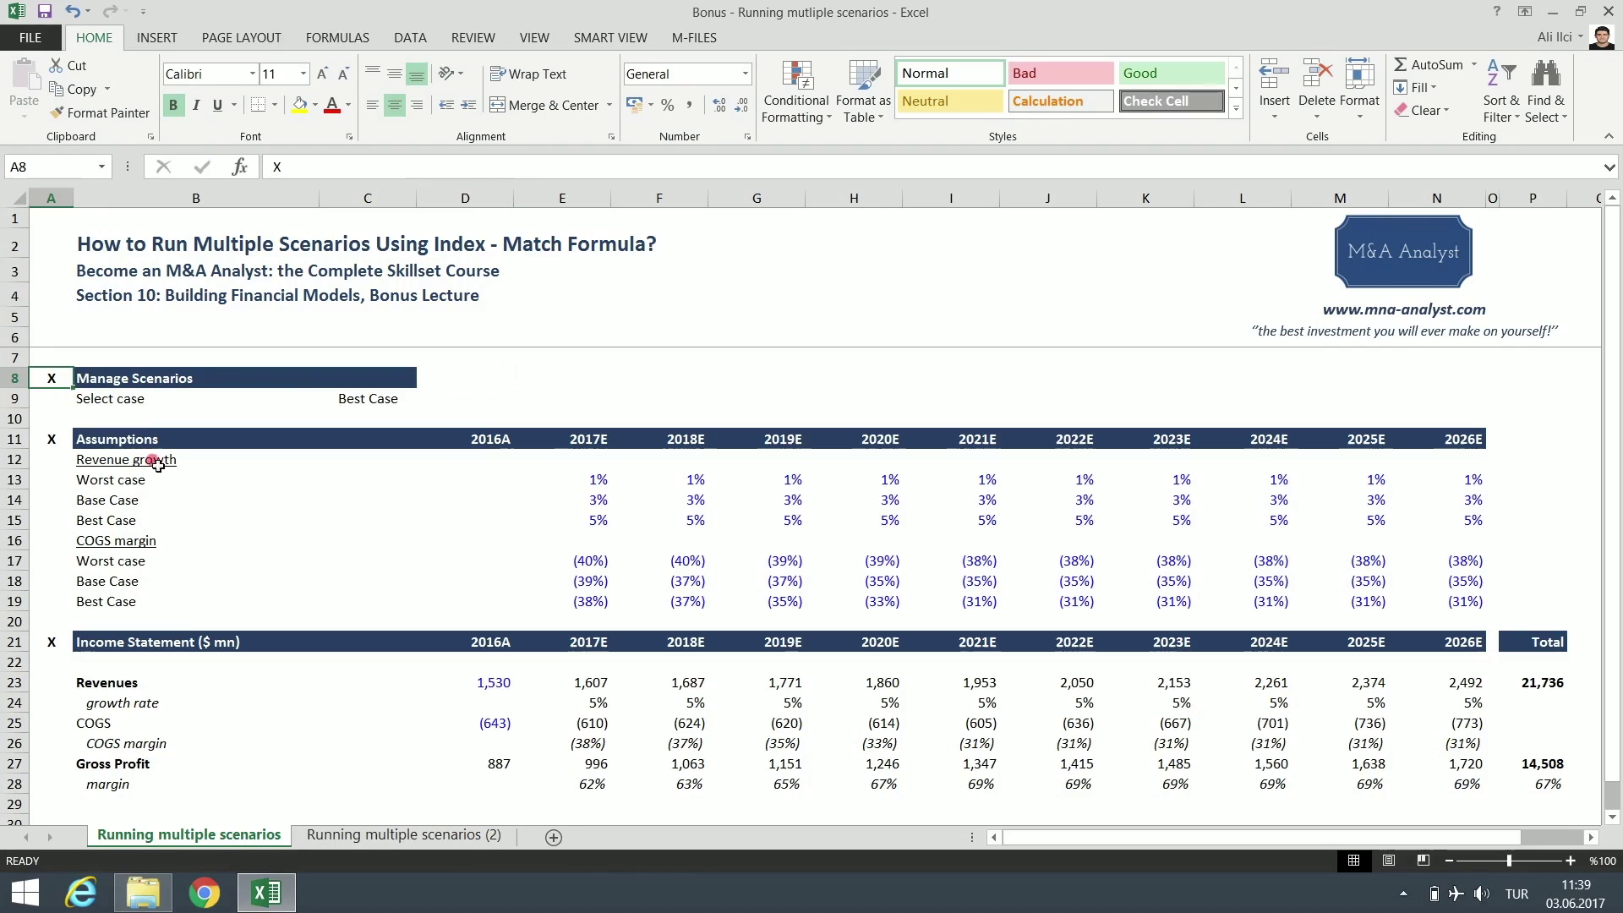
pyautogui.click(446, 837)
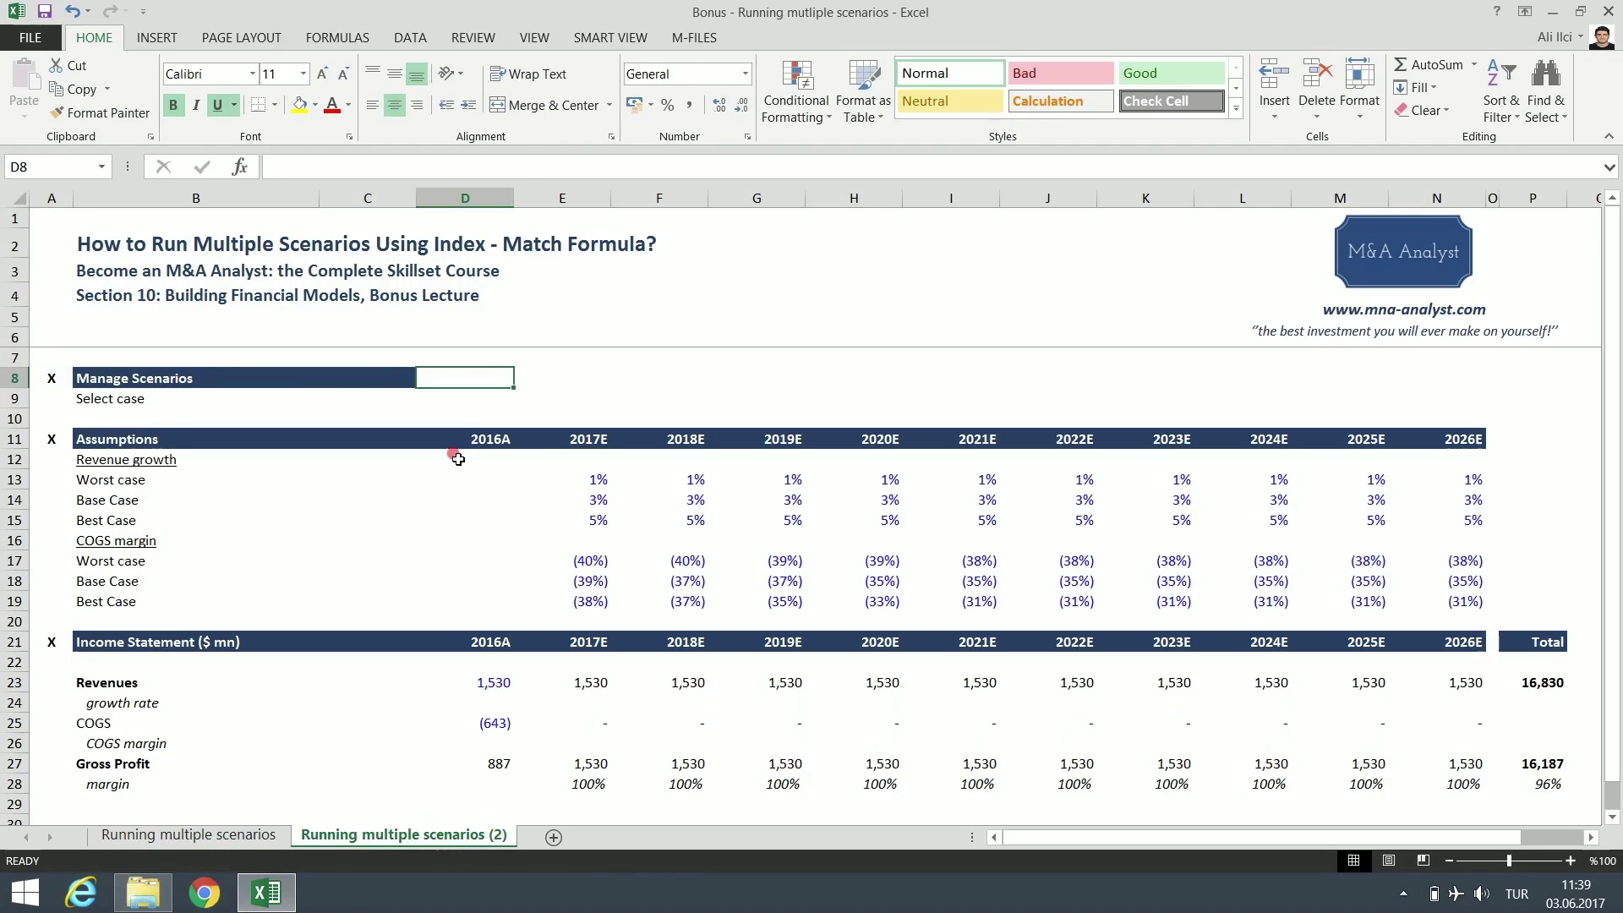
pyautogui.moveTo(465, 479)
pyautogui.mouseDown()
pyautogui.moveTo(1294, 536)
pyautogui.moveTo(1475, 602)
pyautogui.mouseUp()
pyautogui.click(550, 398)
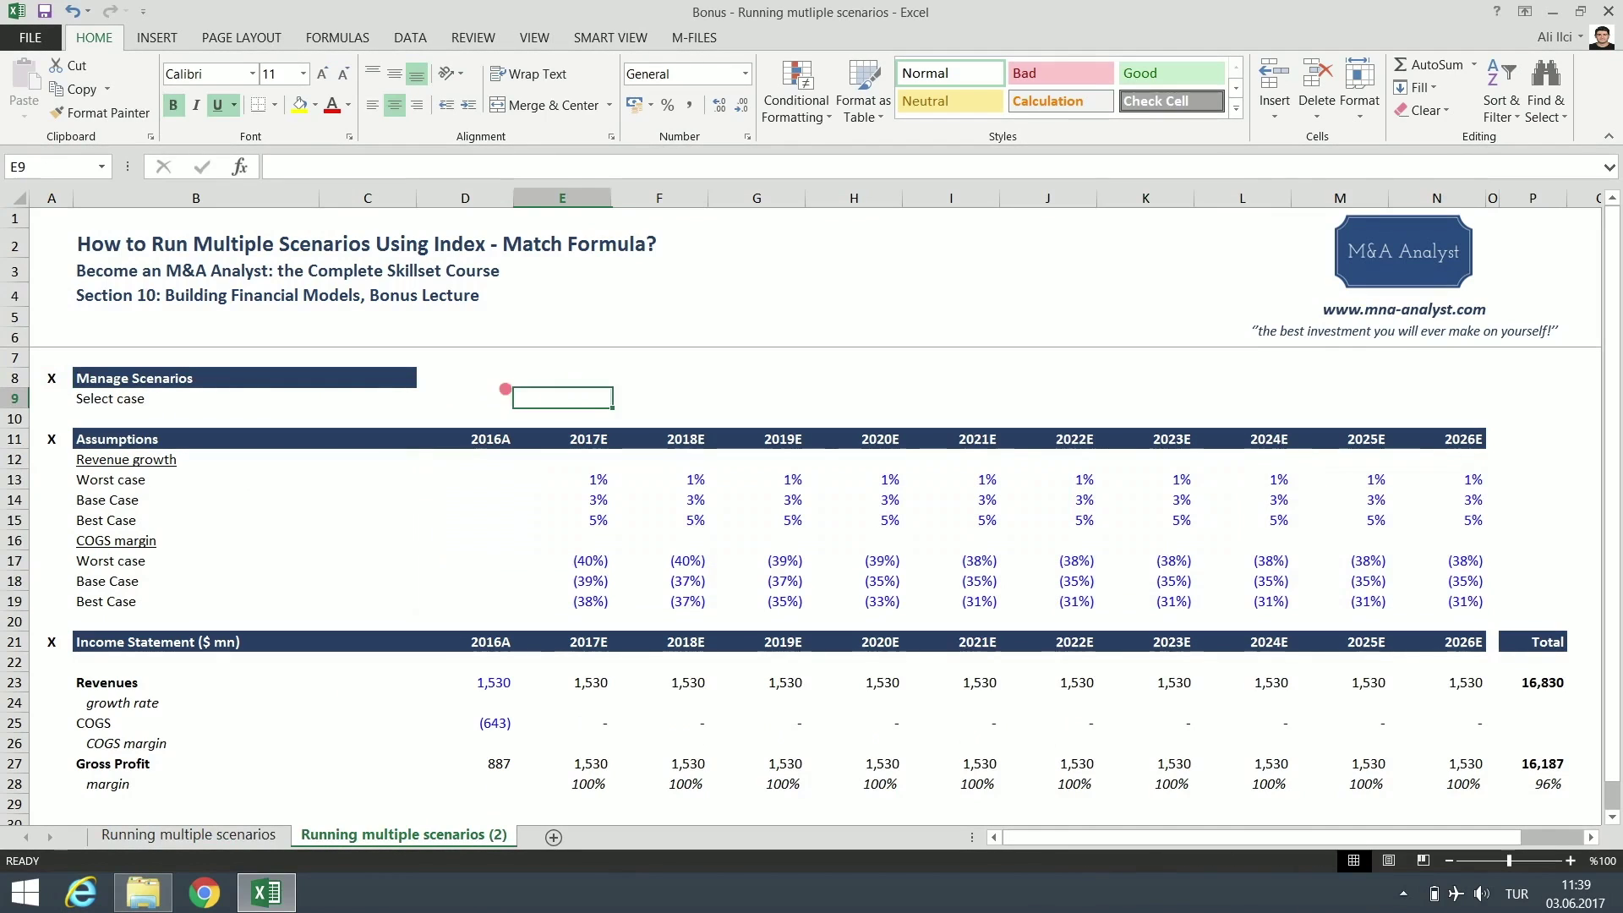
pyautogui.click(372, 397)
pyautogui.click(56, 381)
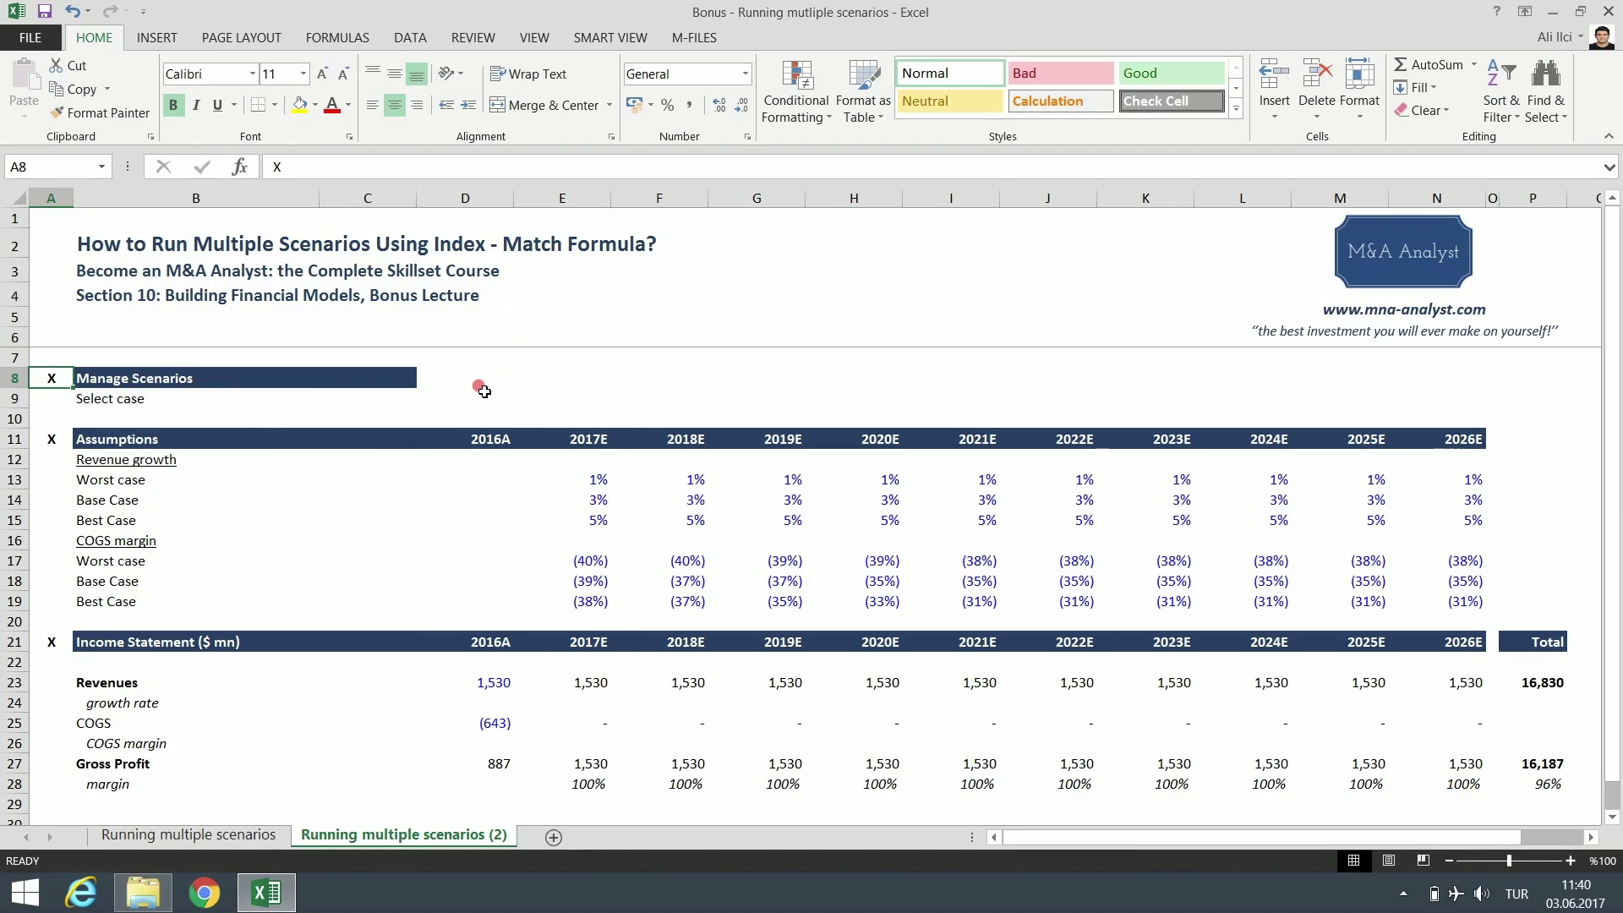
pyautogui.click(389, 400)
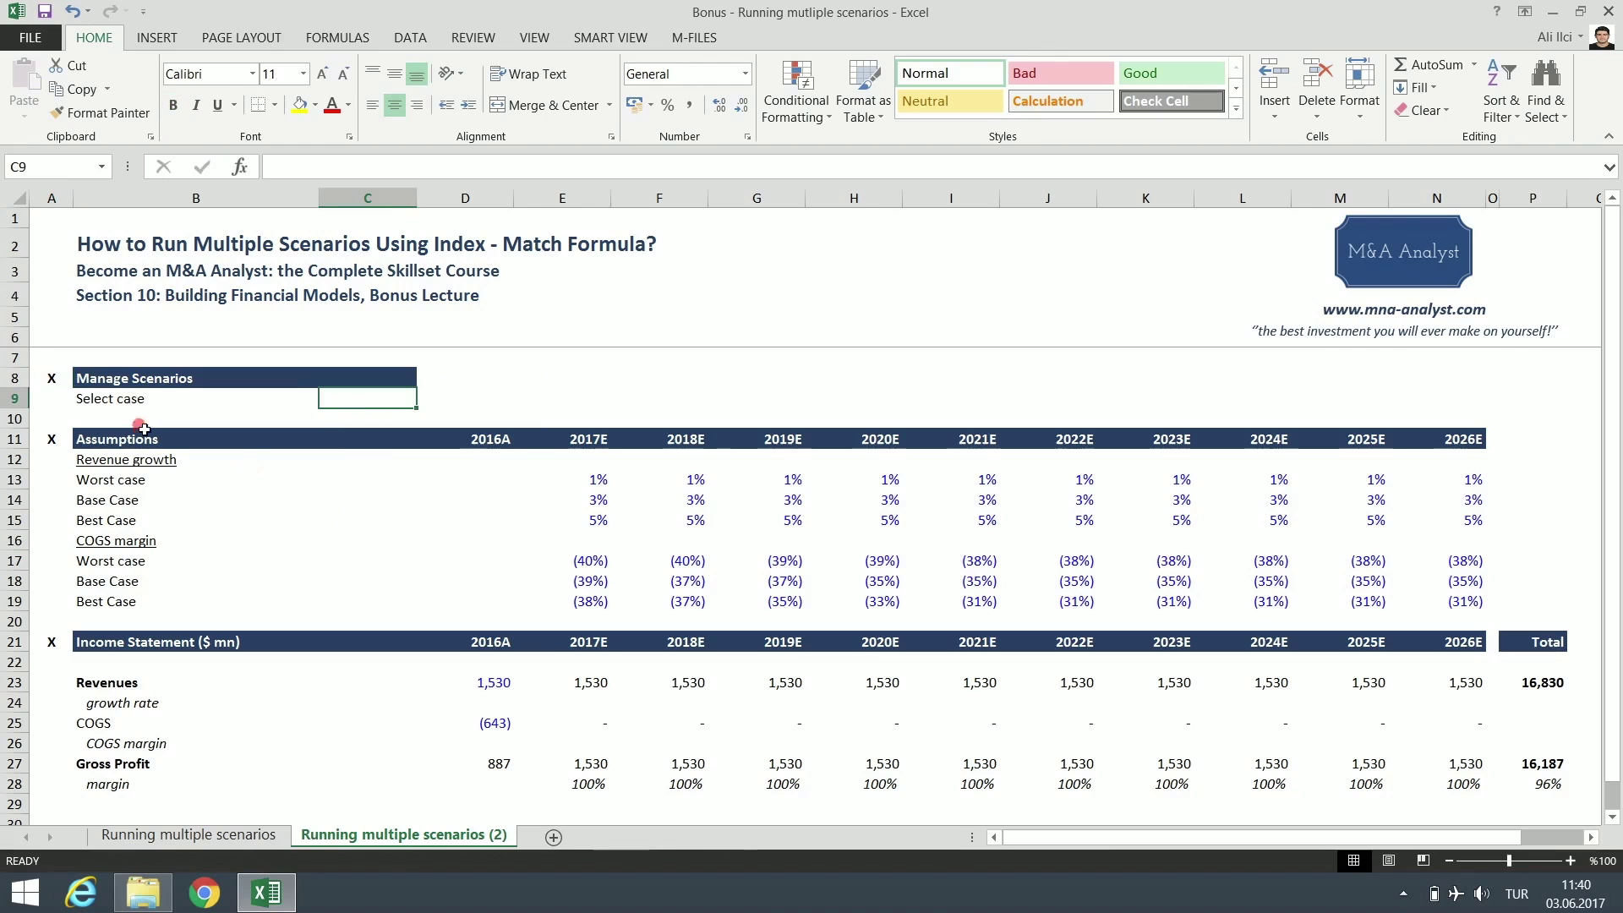
pyautogui.moveTo(131, 381); pyautogui.dragTo(327, 393)
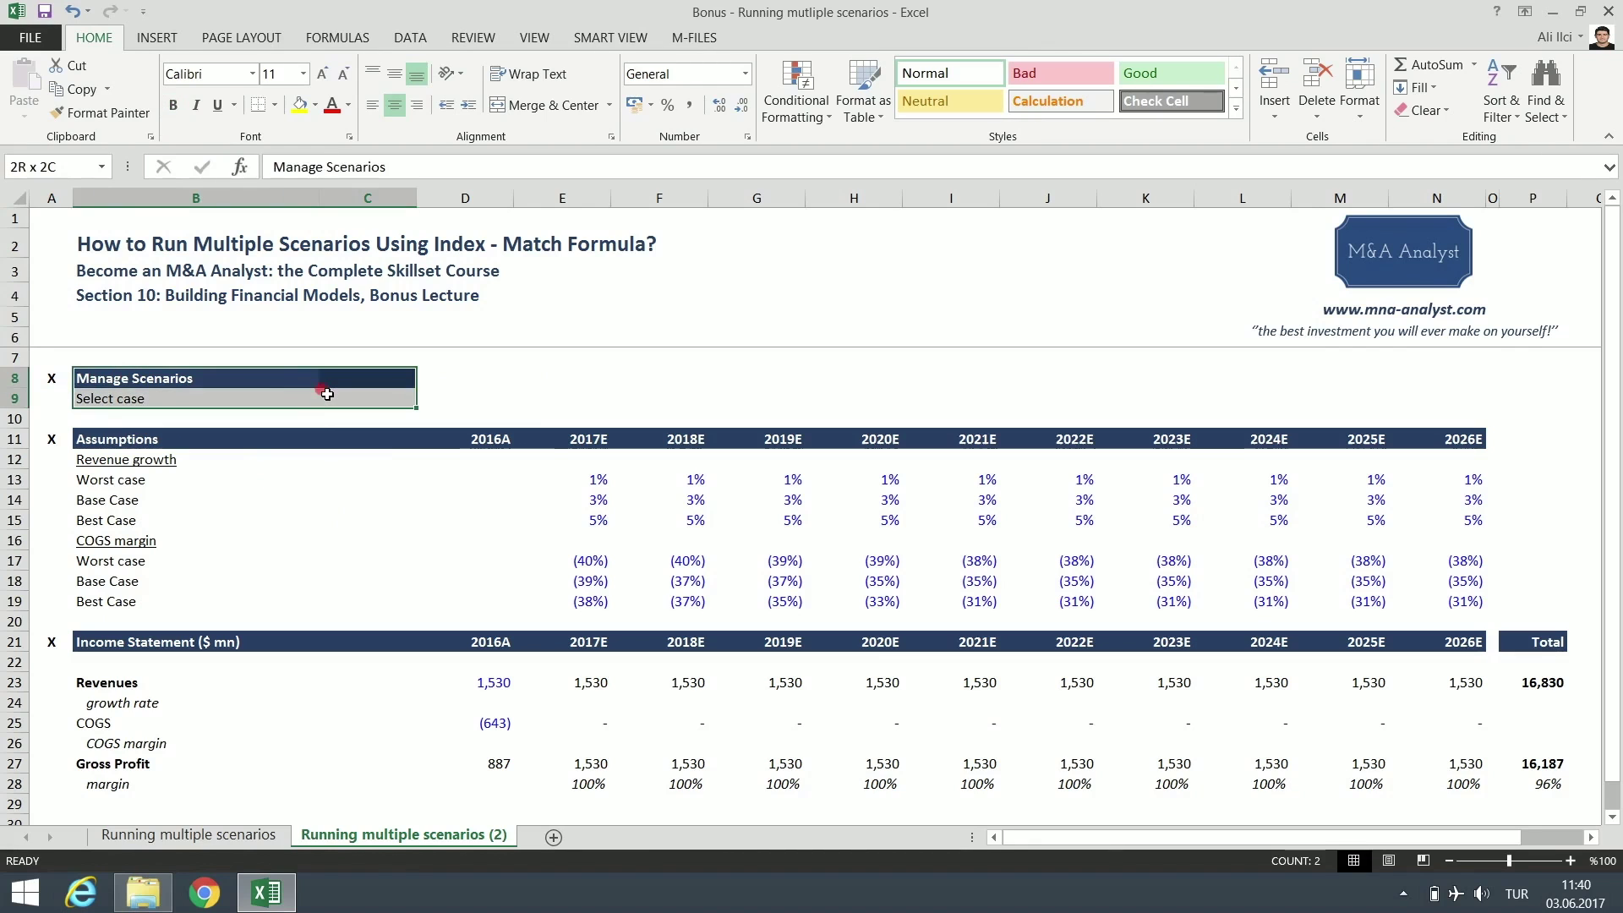
# - Confirm the original sheet's C9 dropdown still holds Best Case, then return to the (2) sheet
pyautogui.click(370, 397)
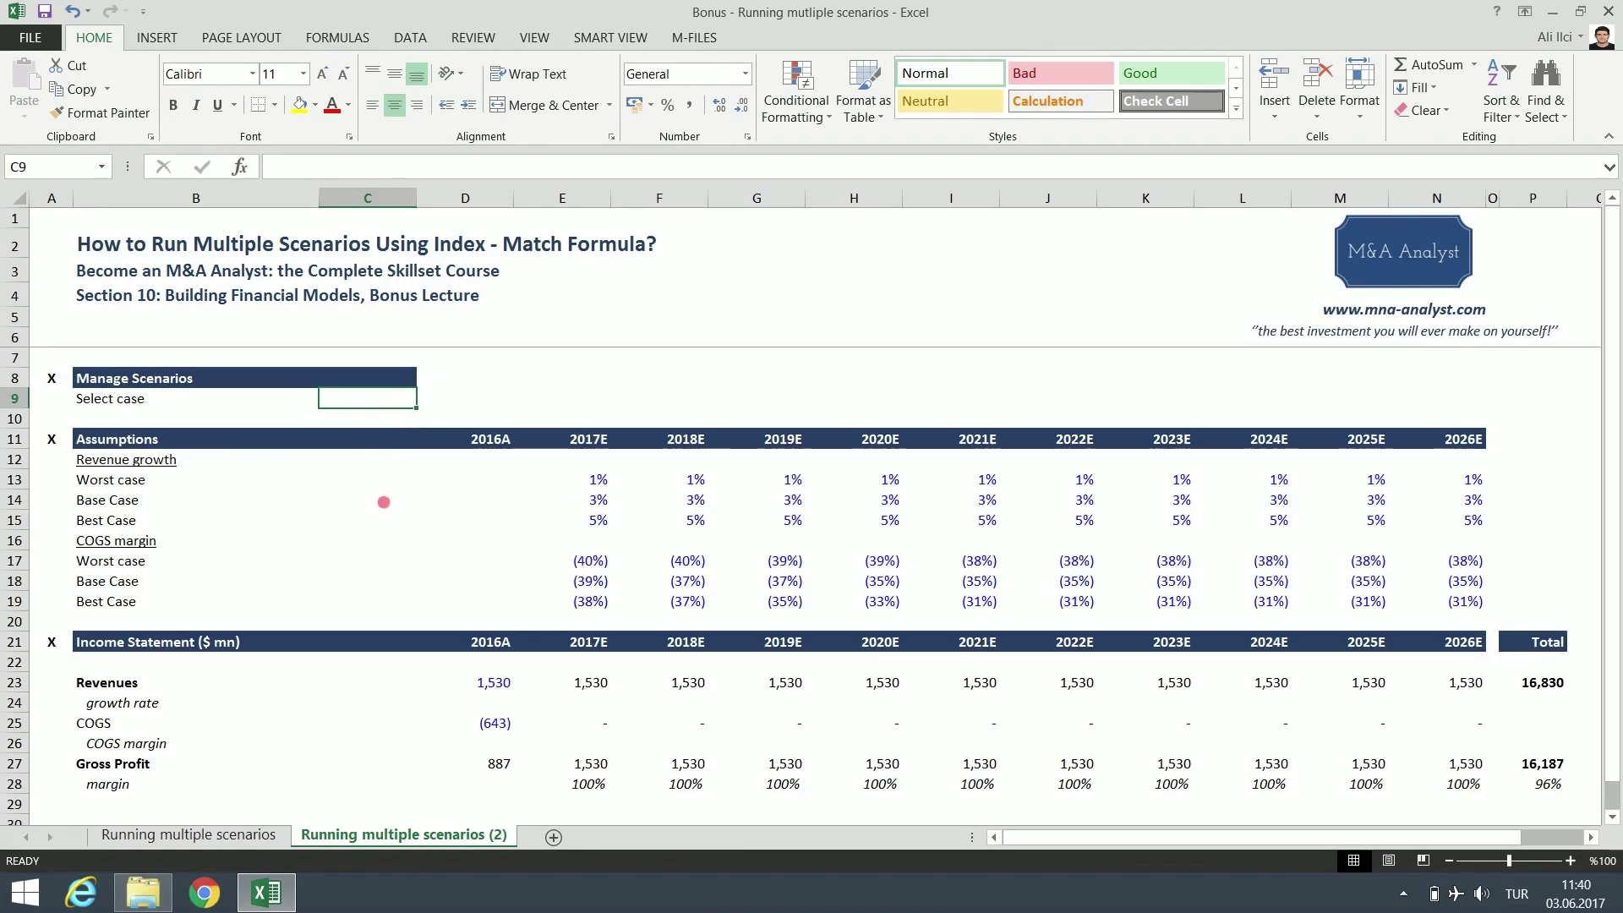
pyautogui.click(188, 835)
pyautogui.click(389, 398)
pyautogui.click(425, 398)
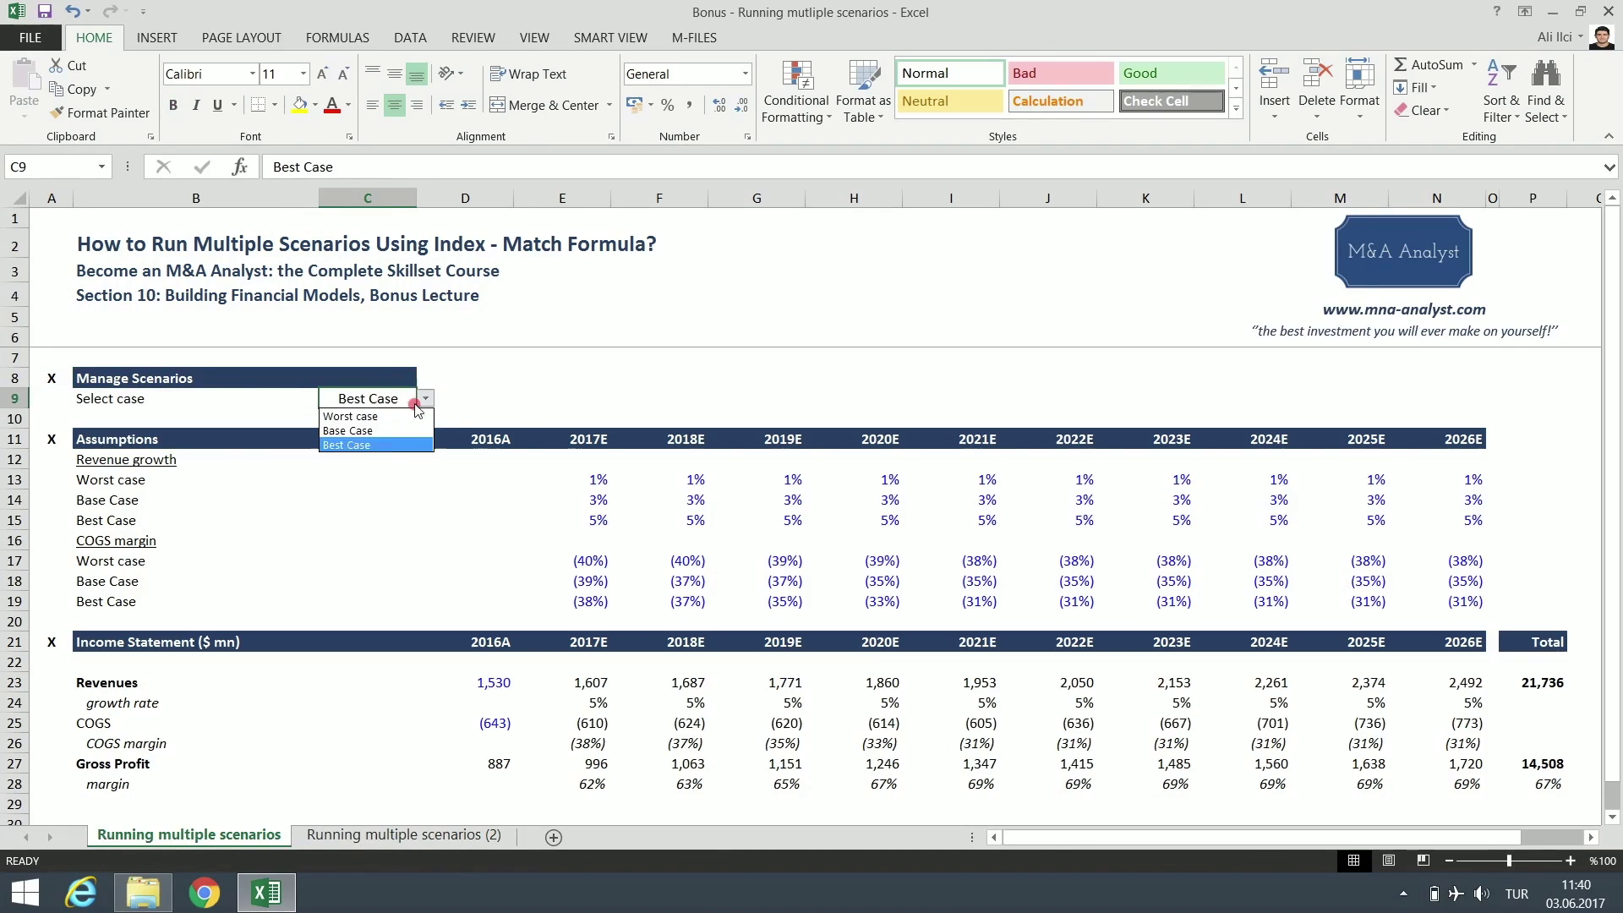
pyautogui.click(486, 400)
pyautogui.click(474, 385)
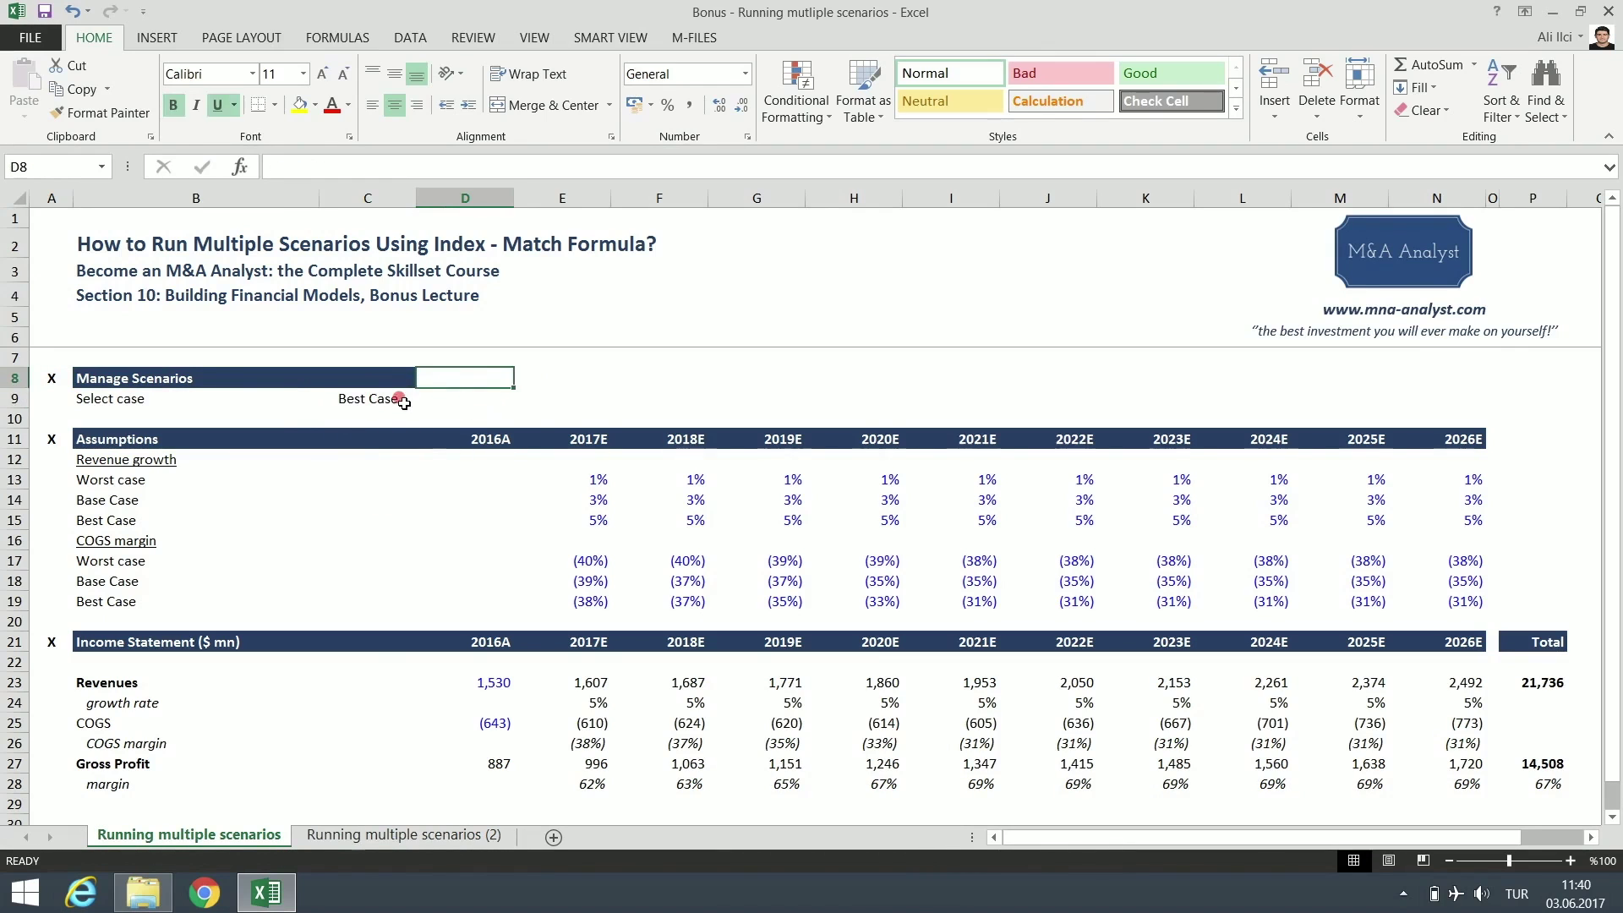
pyautogui.click(388, 398)
pyautogui.click(425, 398)
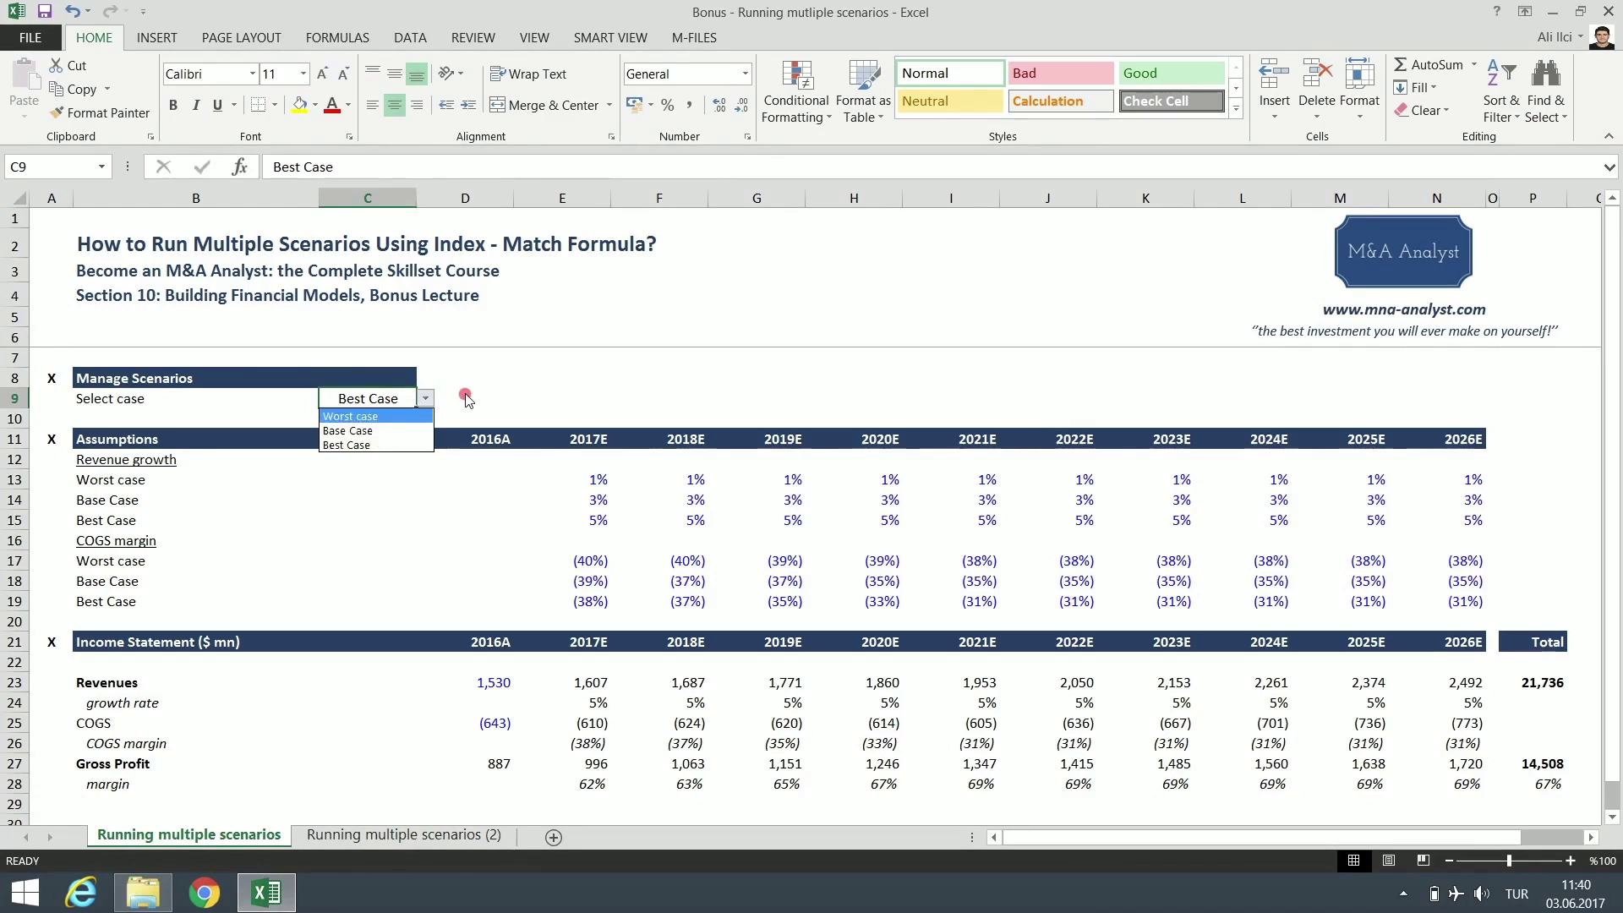
pyautogui.click(411, 399)
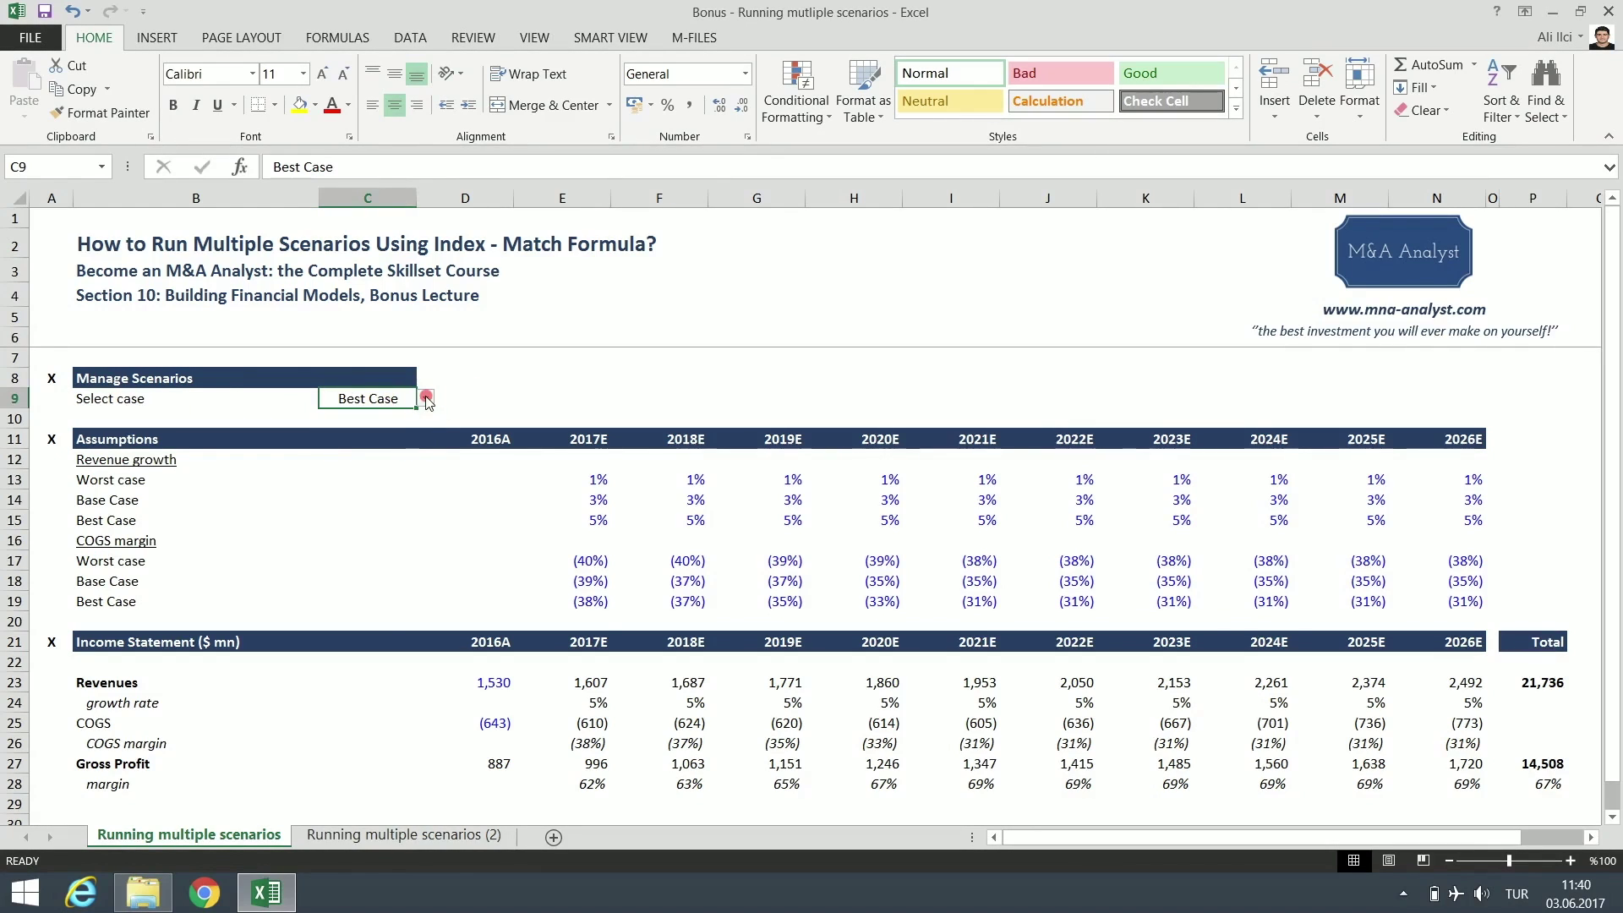
pyautogui.click(380, 834)
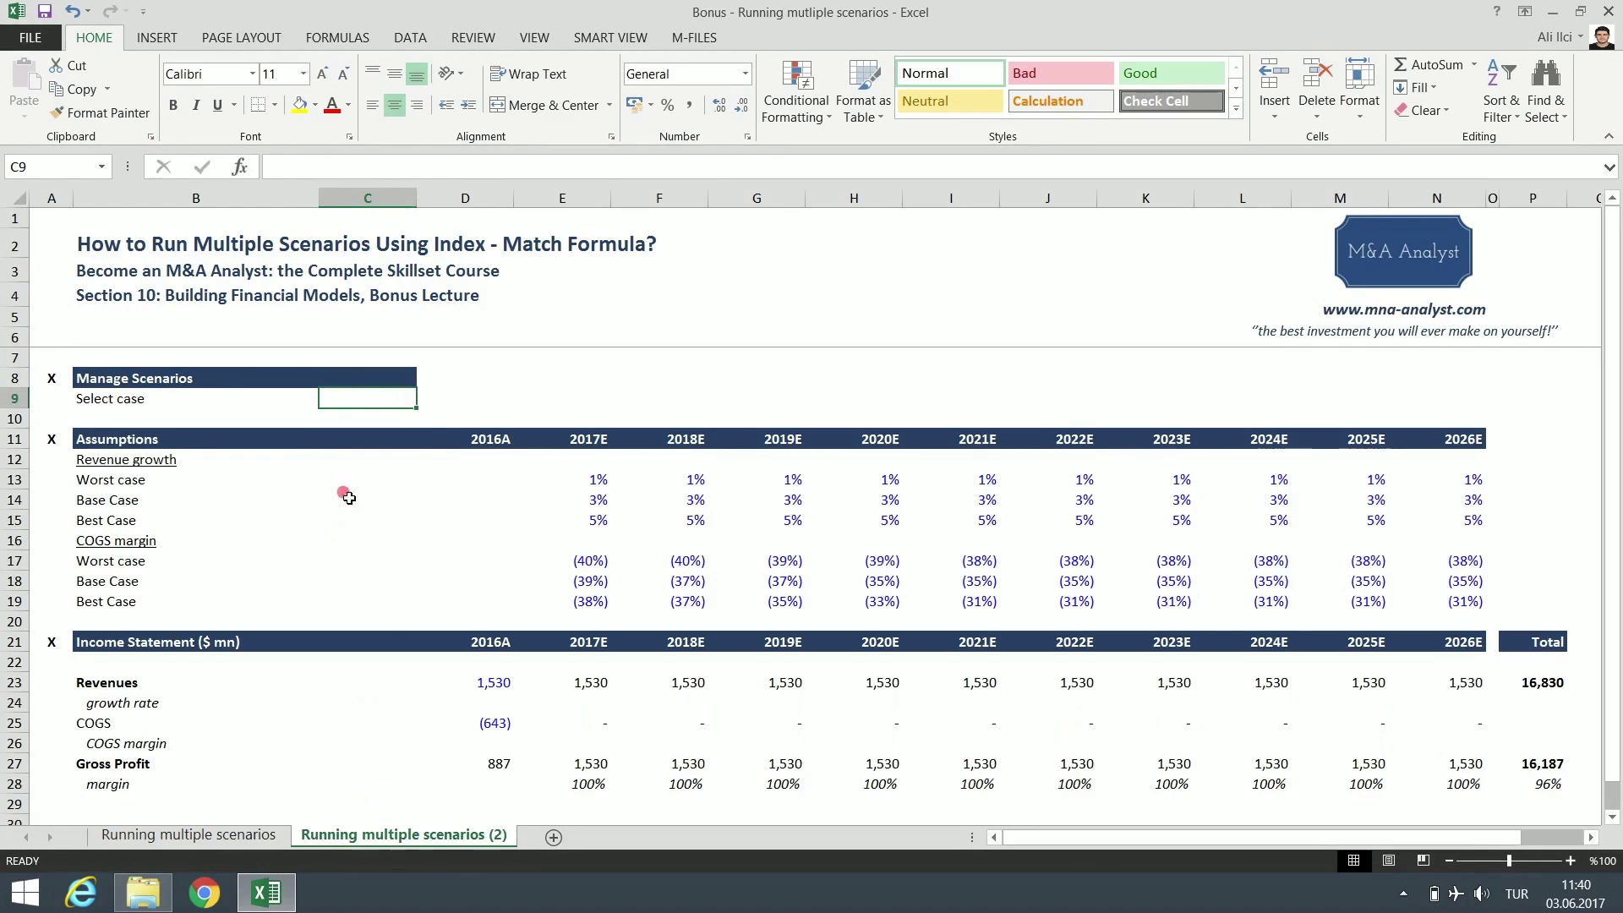
pyautogui.click(408, 38)
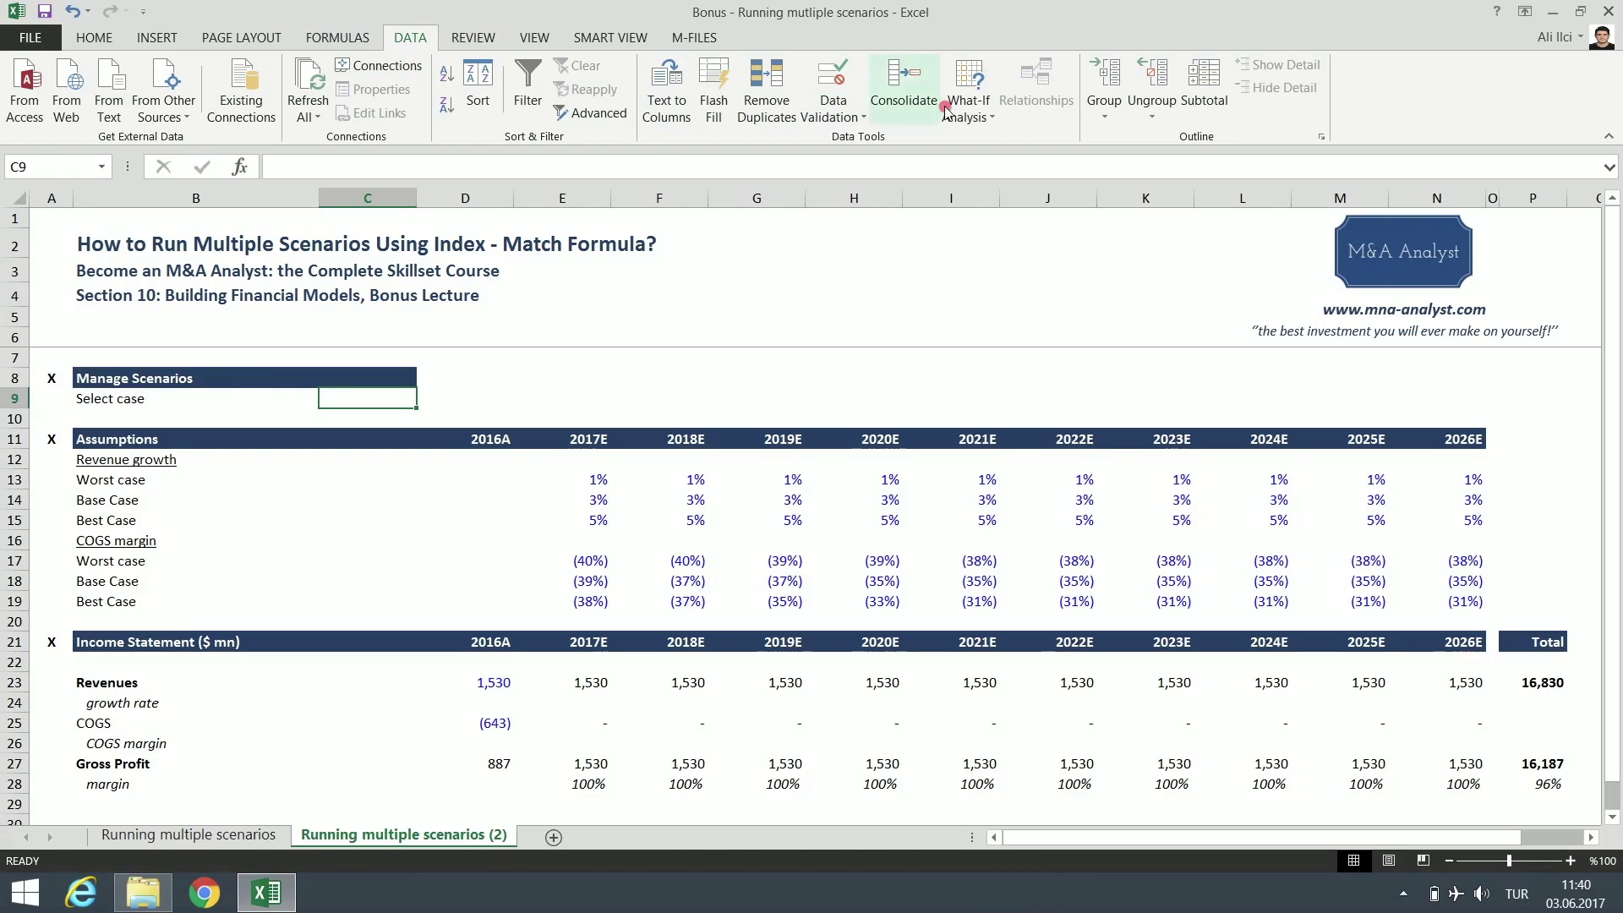
# - Give C9 a List data validation sourced from =$B$13:$B$15, Worst case through Best case
pyautogui.click(855, 117)
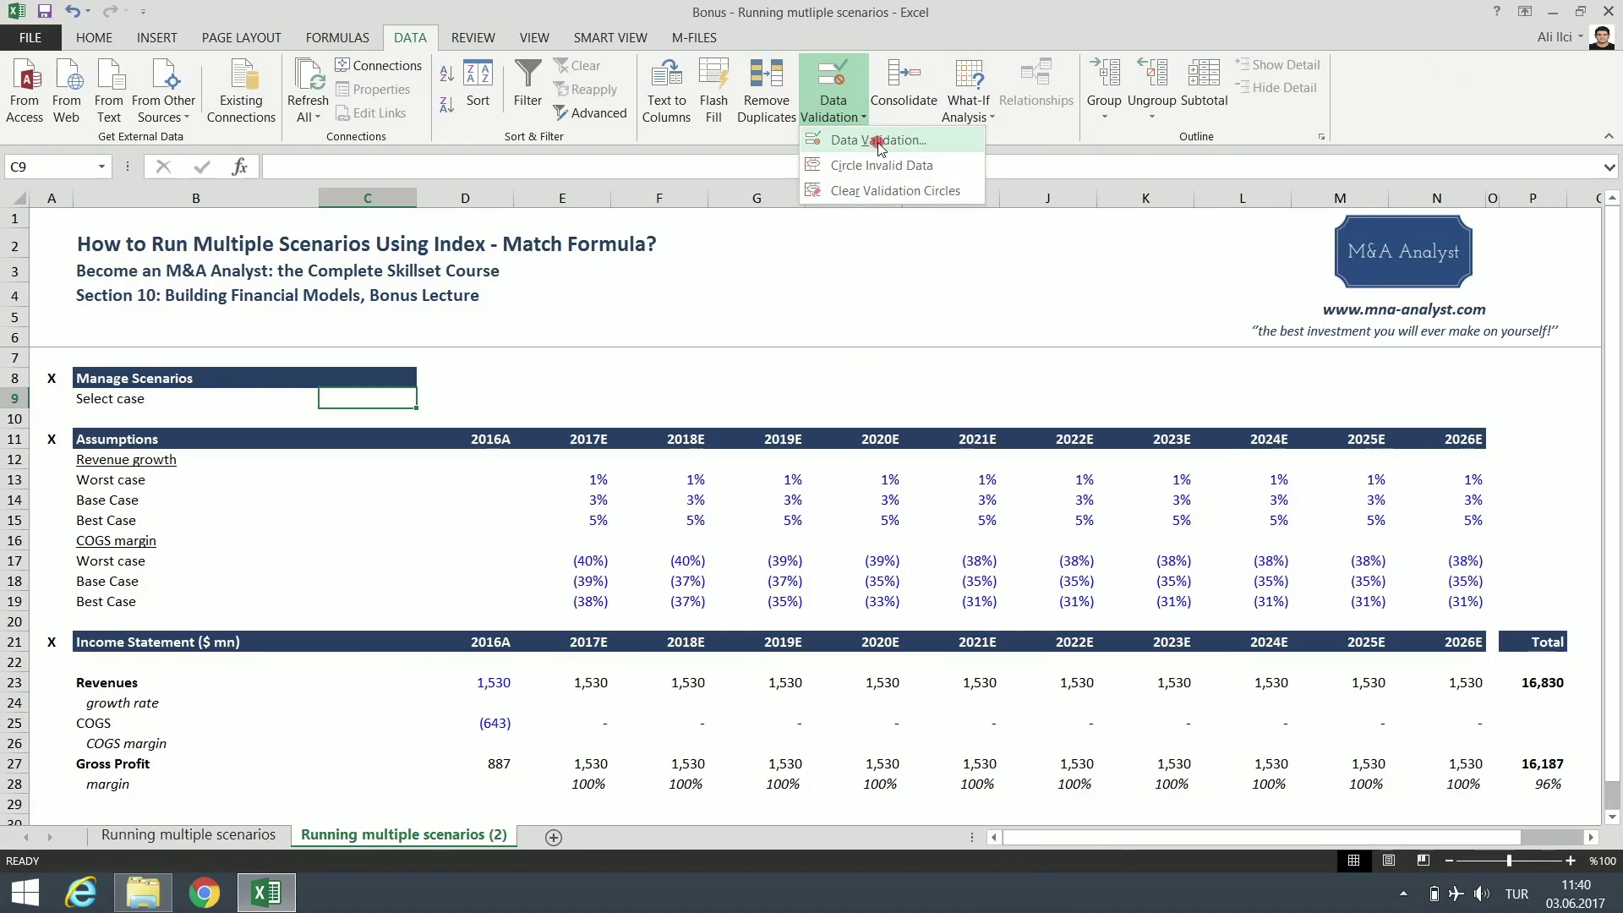
pyautogui.click(881, 143)
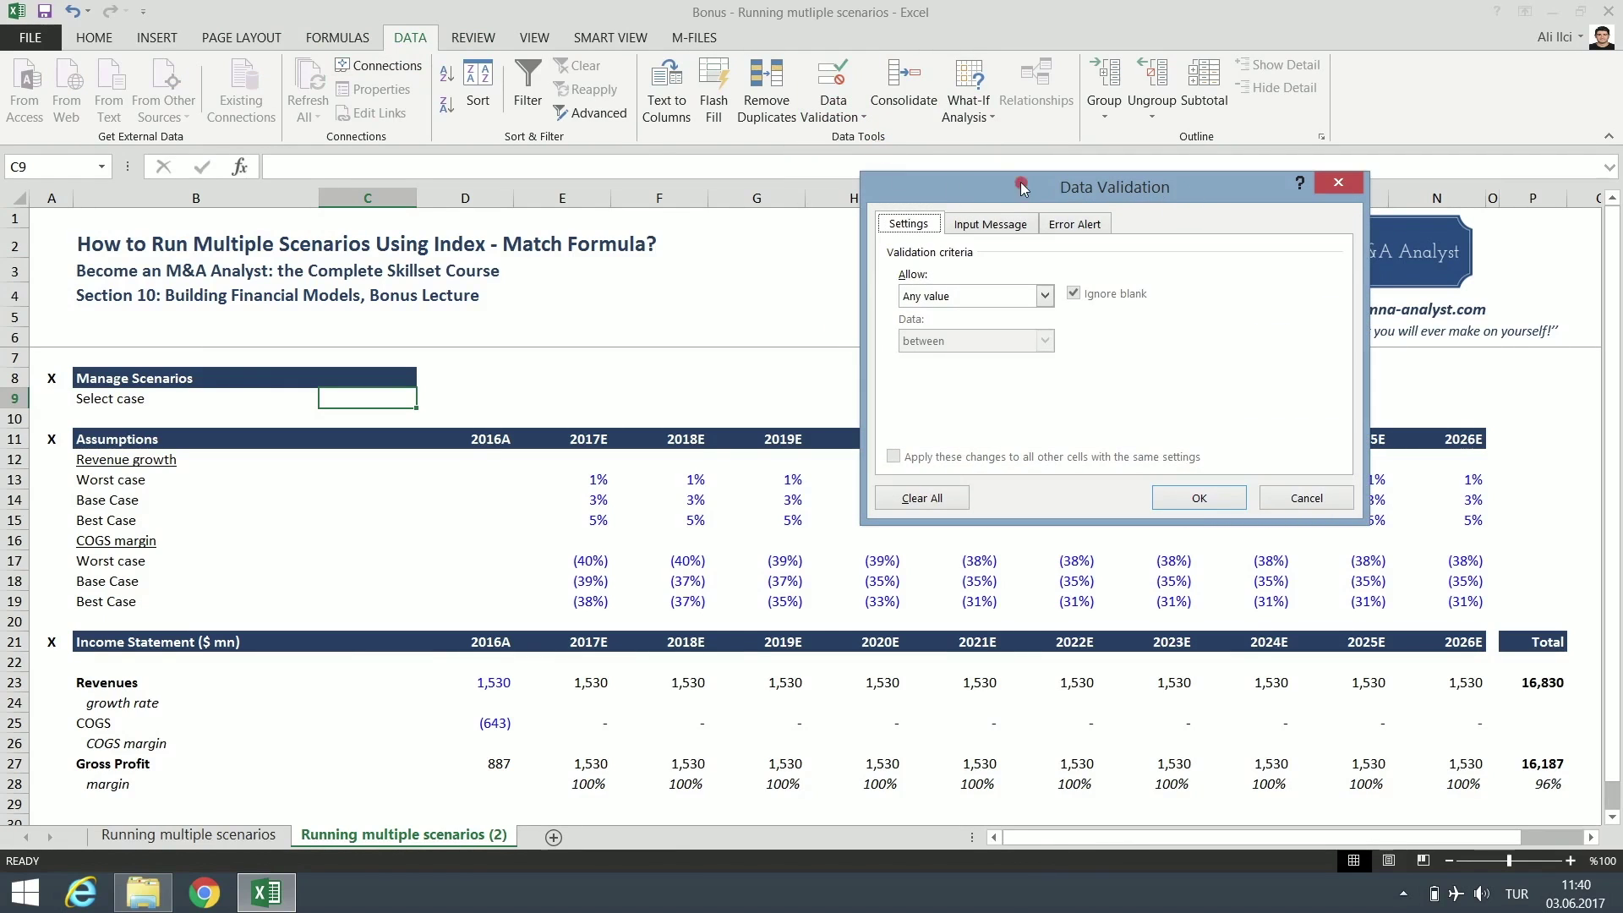
pyautogui.click(1010, 298)
pyautogui.click(994, 359)
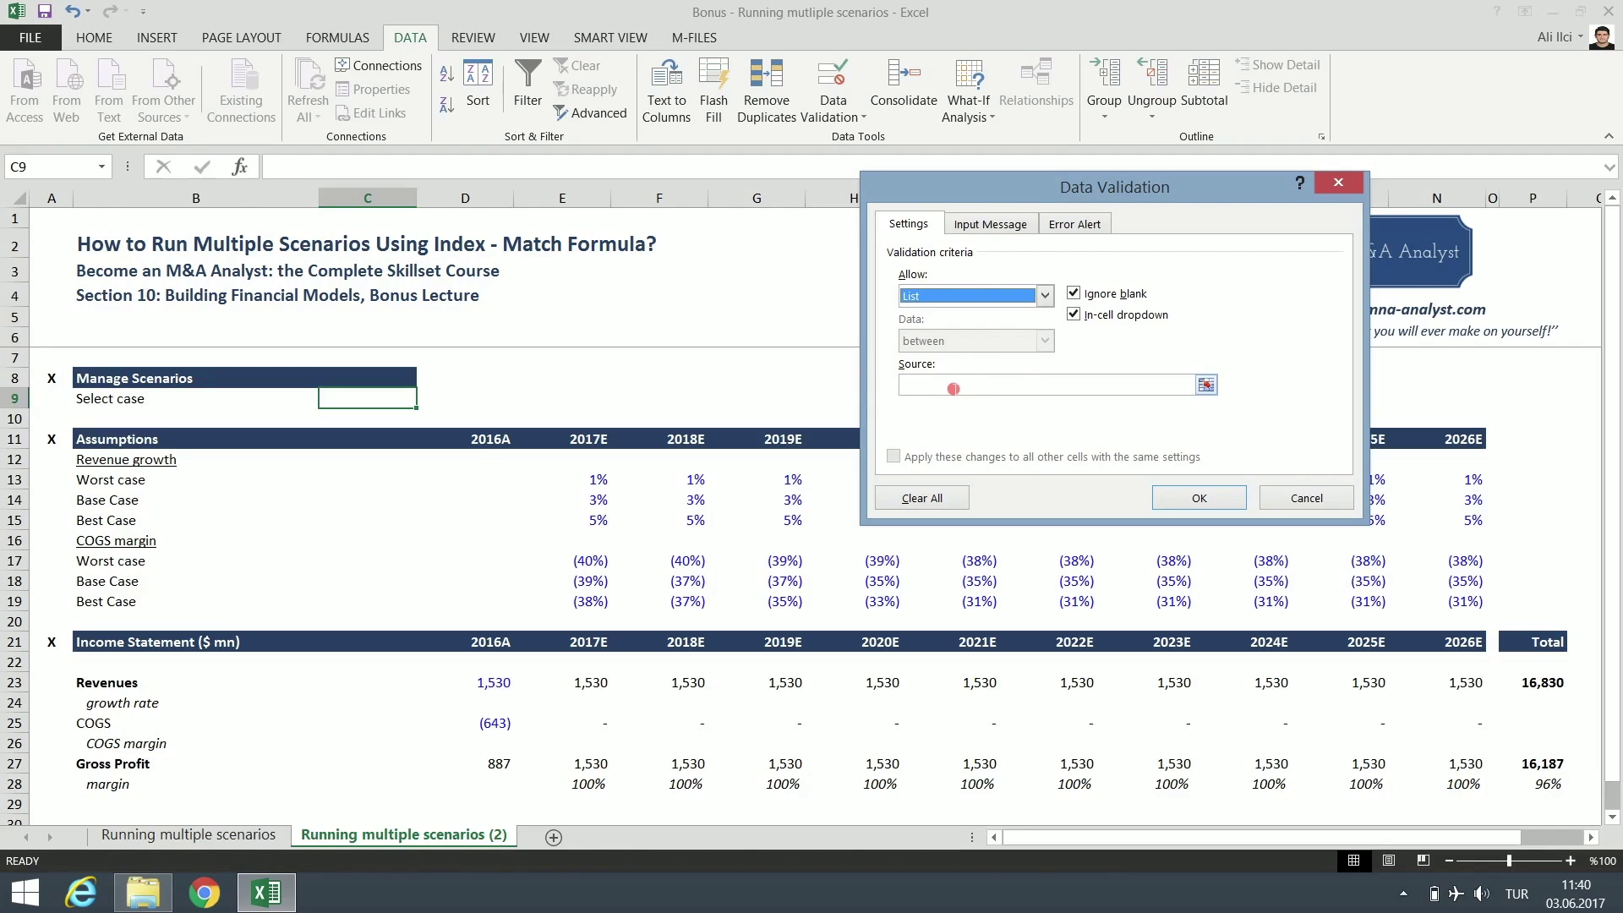
pyautogui.click(958, 389)
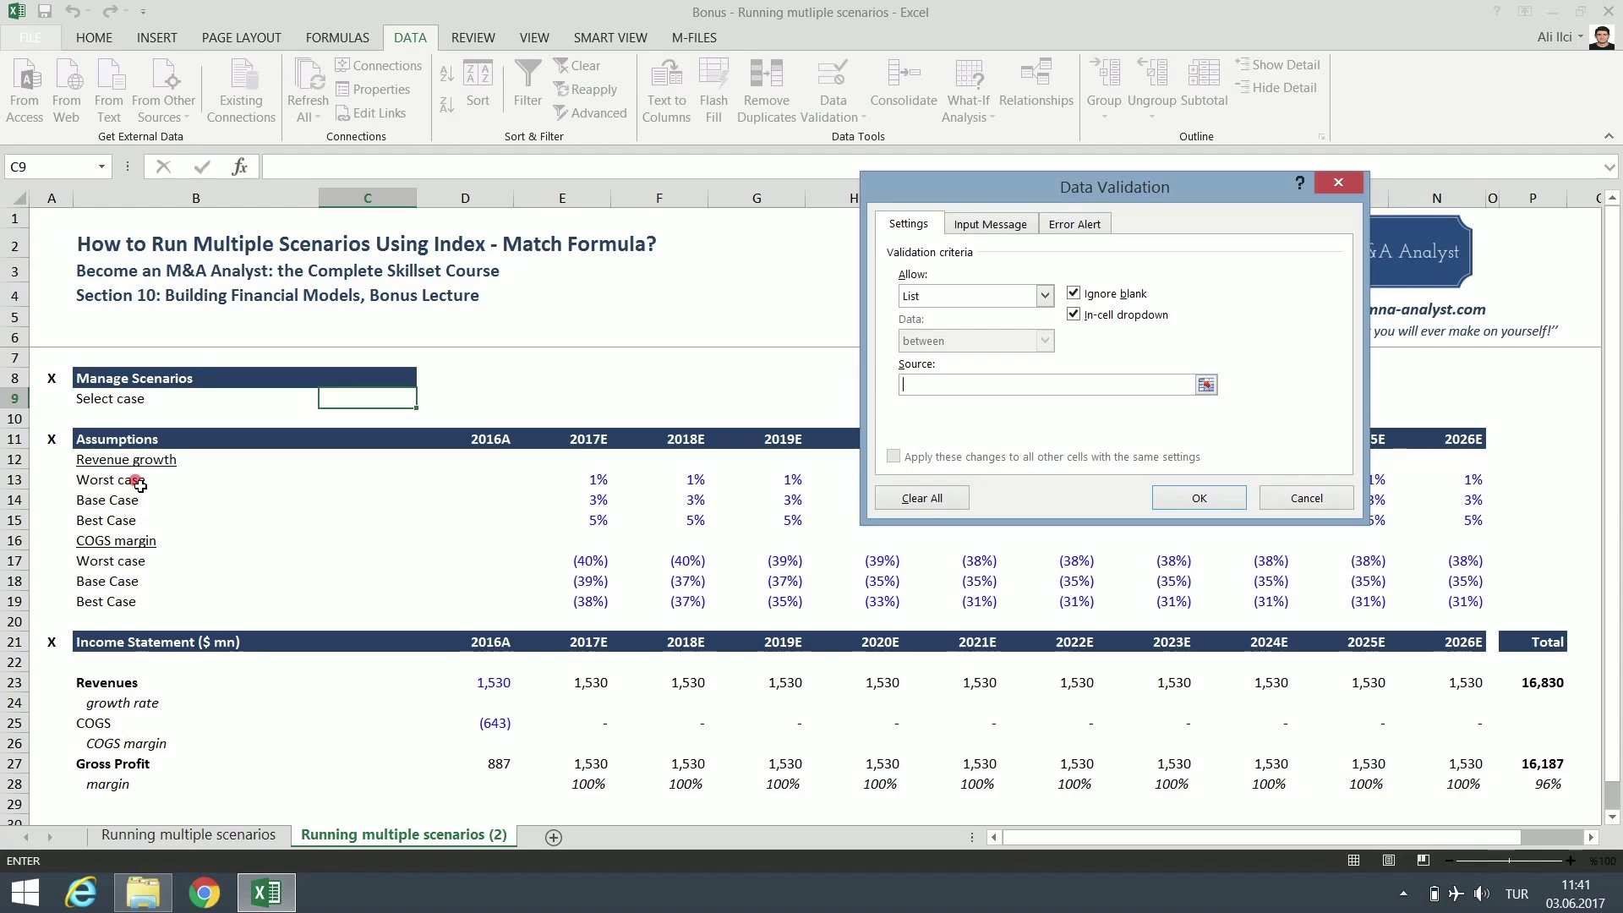
pyautogui.click(140, 484)
pyautogui.moveTo(139, 484); pyautogui.dragTo(127, 519)
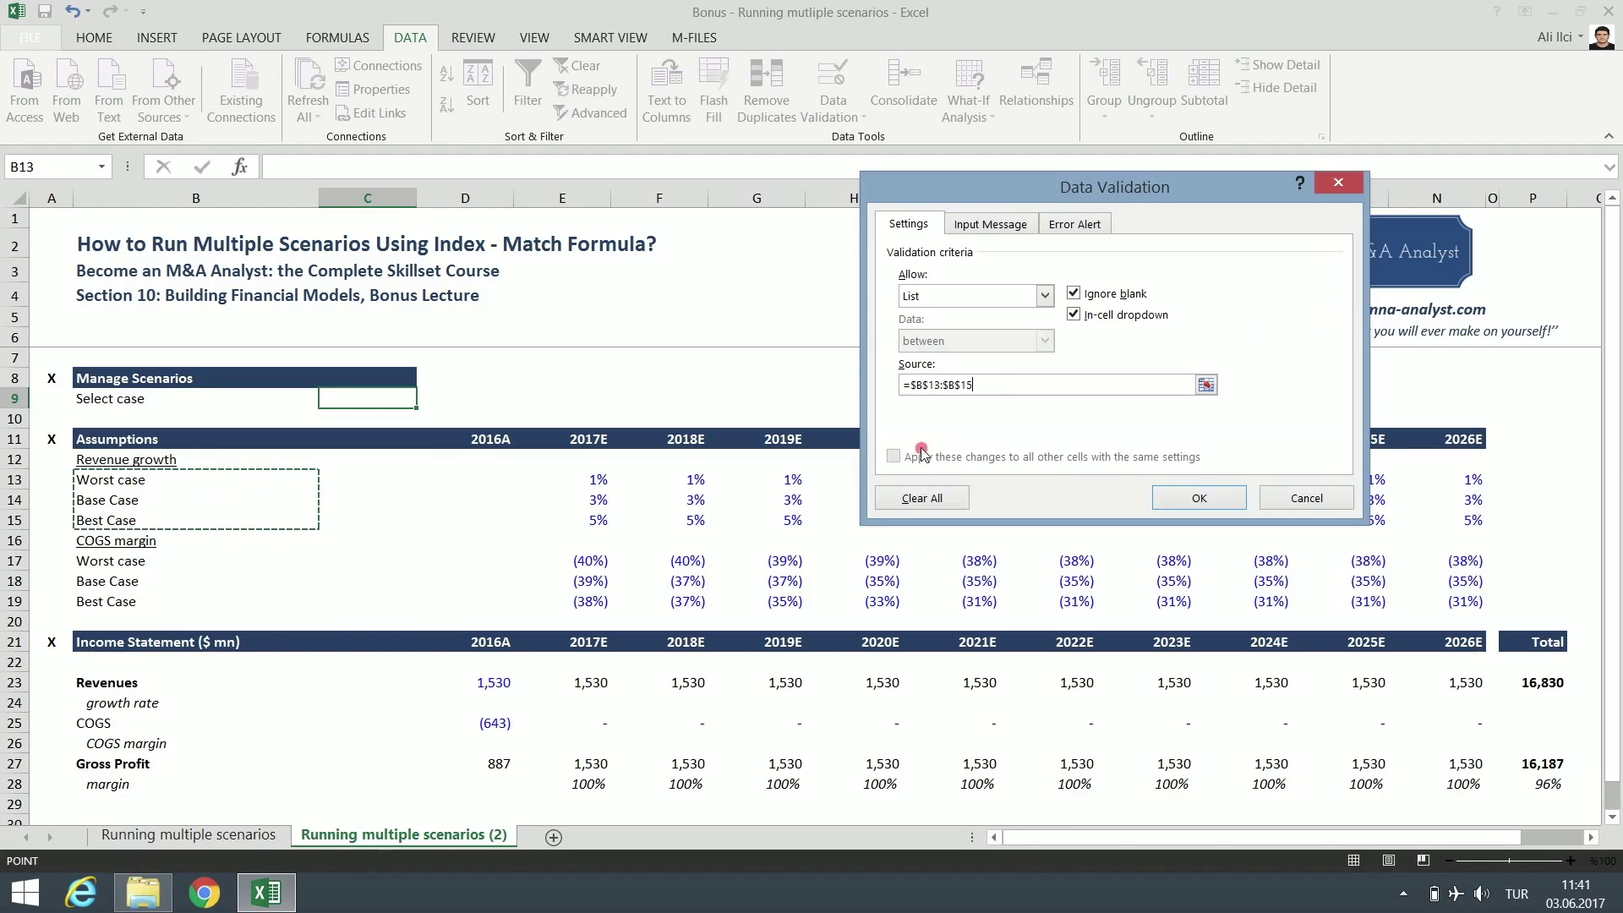
pyautogui.click(1200, 497)
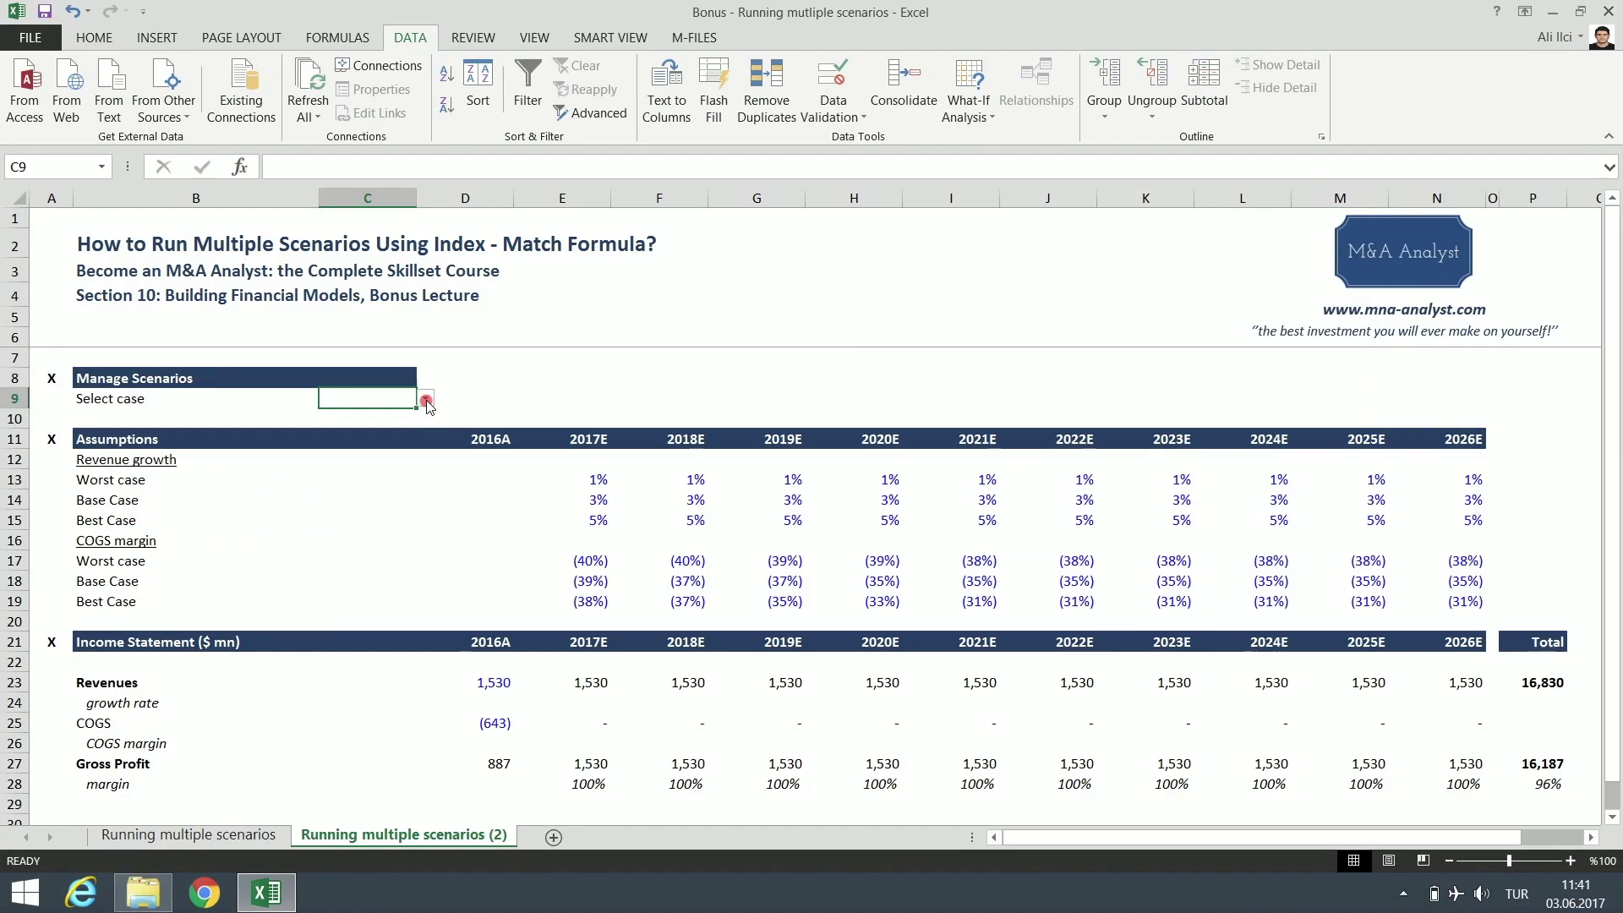
# - Choose Worst case, then Base Case, then Best Case from C9's dropdown
pyautogui.click(425, 401)
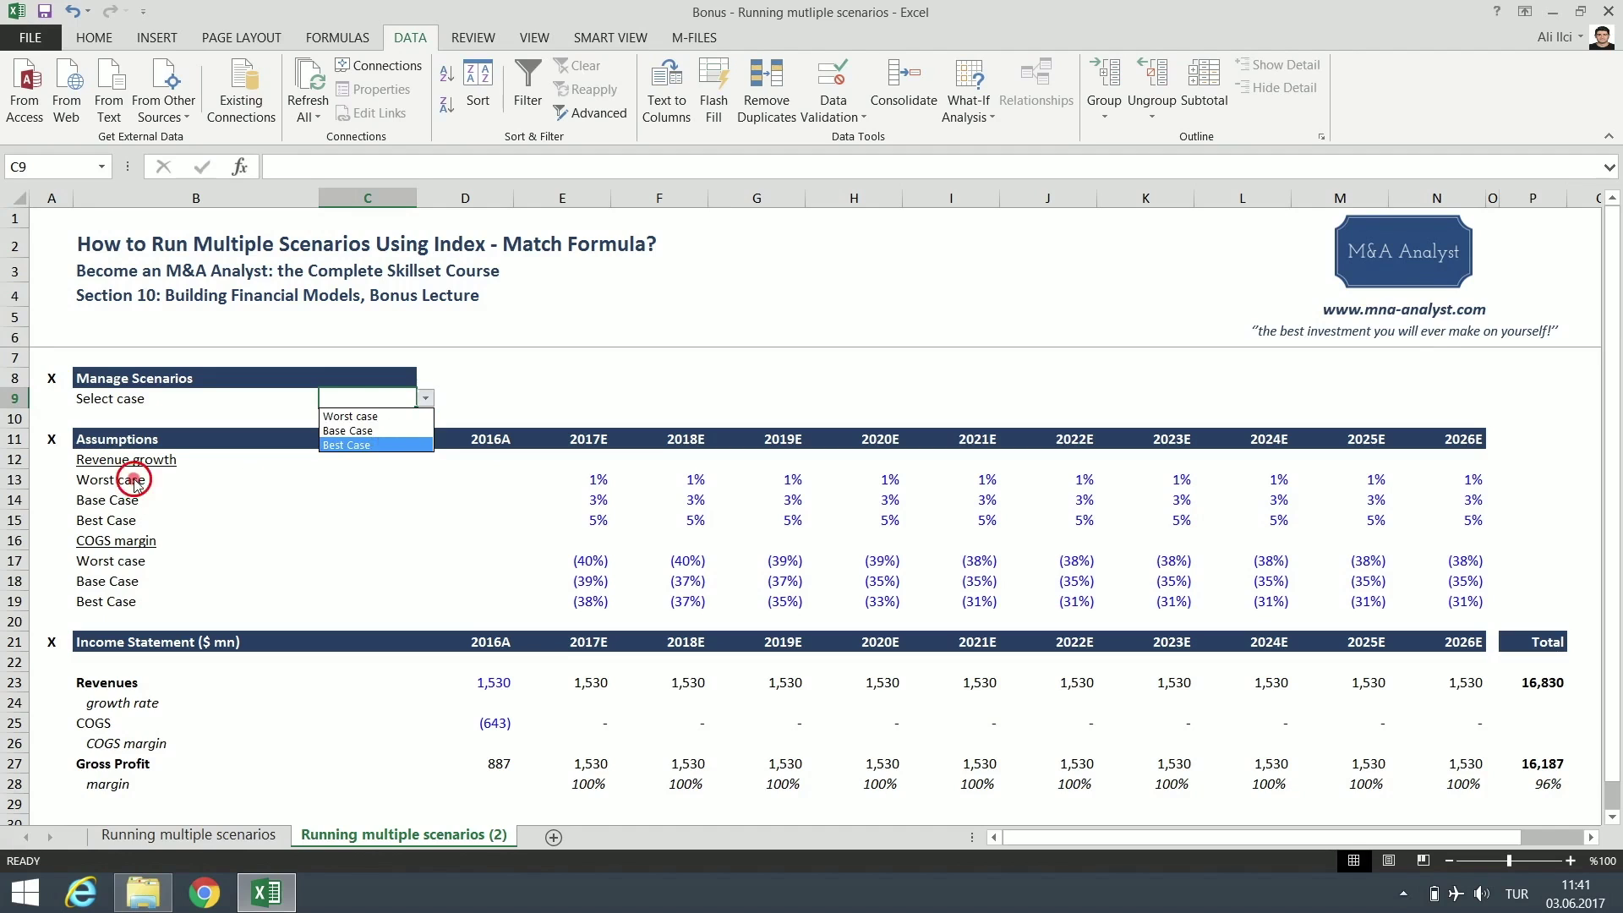
pyautogui.click(133, 479)
pyautogui.moveTo(136, 480); pyautogui.dragTo(161, 524)
pyautogui.click(373, 396)
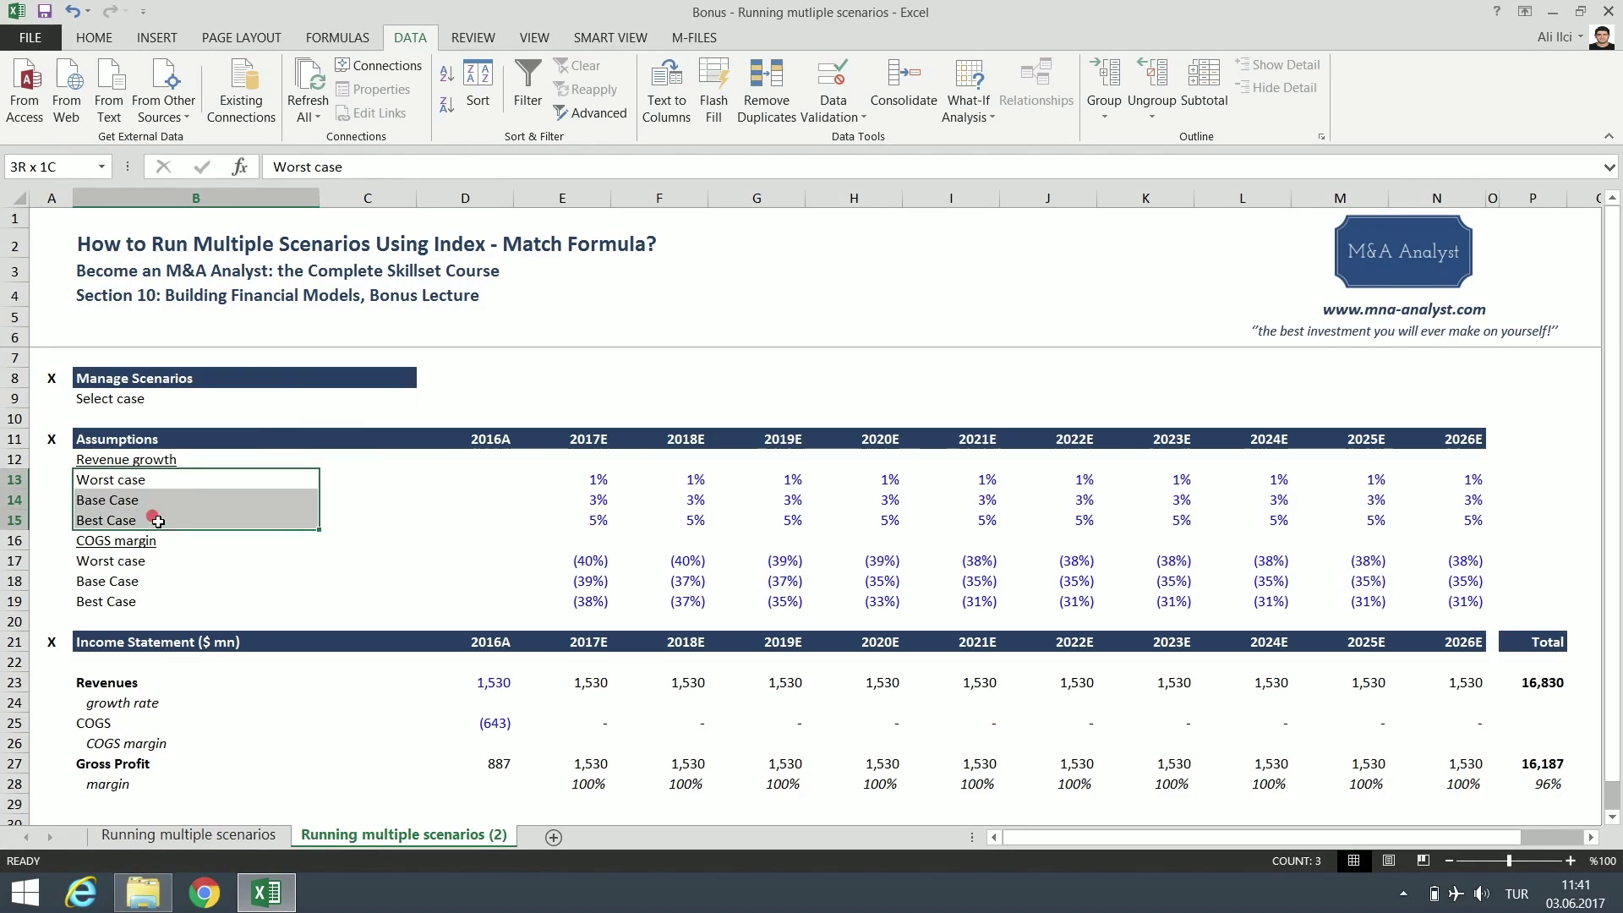
pyautogui.moveTo(158, 521)
pyautogui.mouseDown()
pyautogui.moveTo(153, 486)
pyautogui.moveTo(163, 526)
pyautogui.mouseUp()
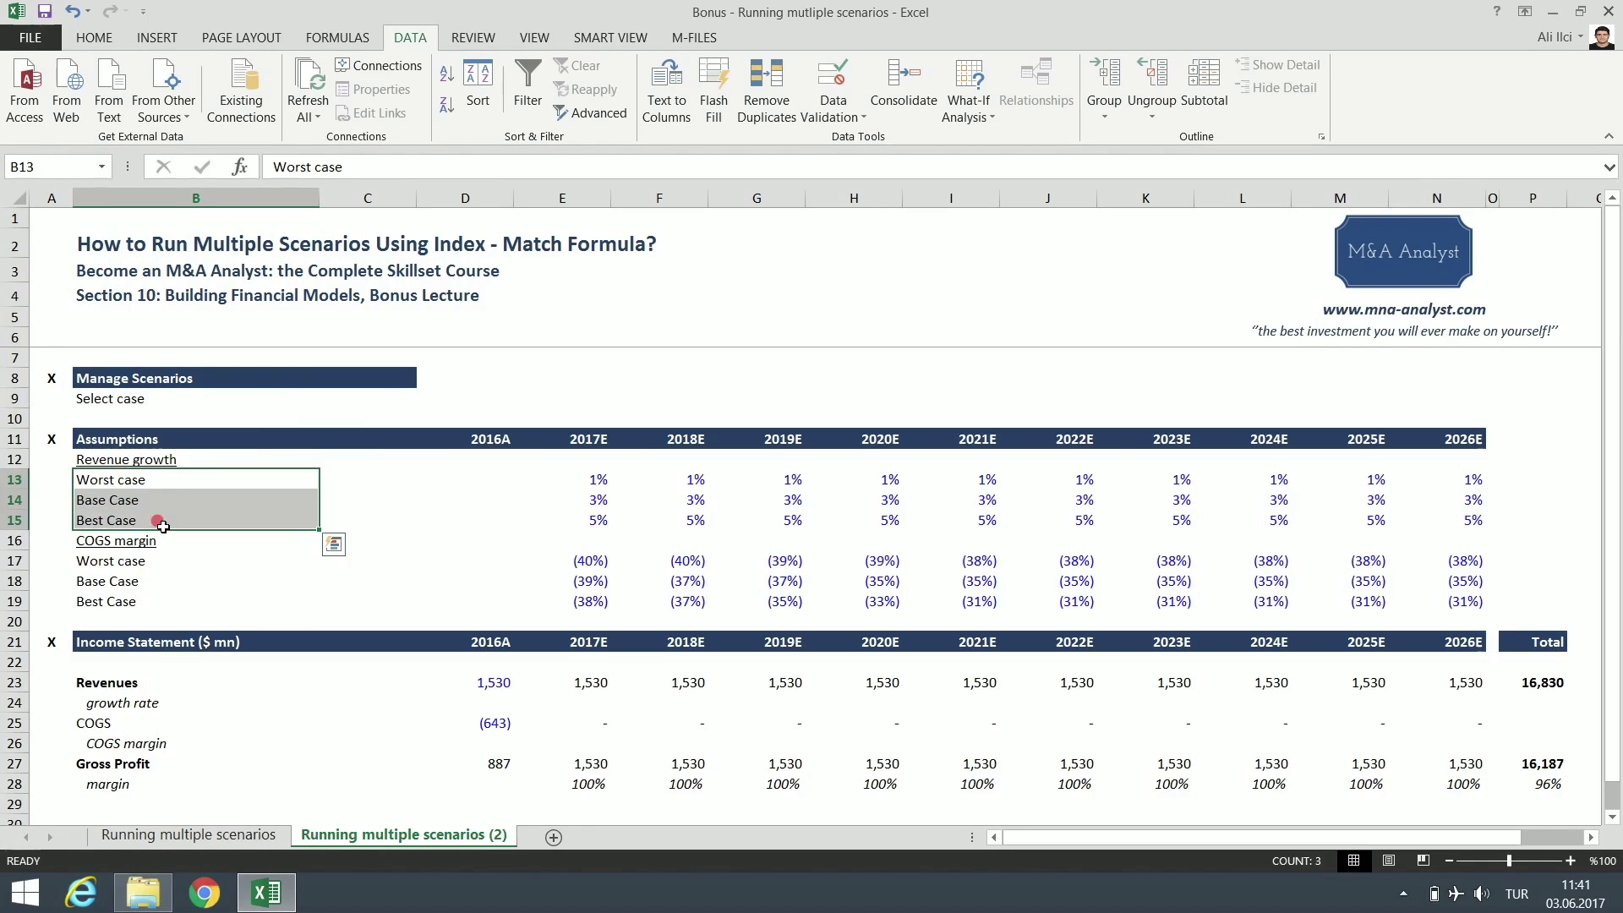
pyautogui.click(351, 402)
pyautogui.click(424, 398)
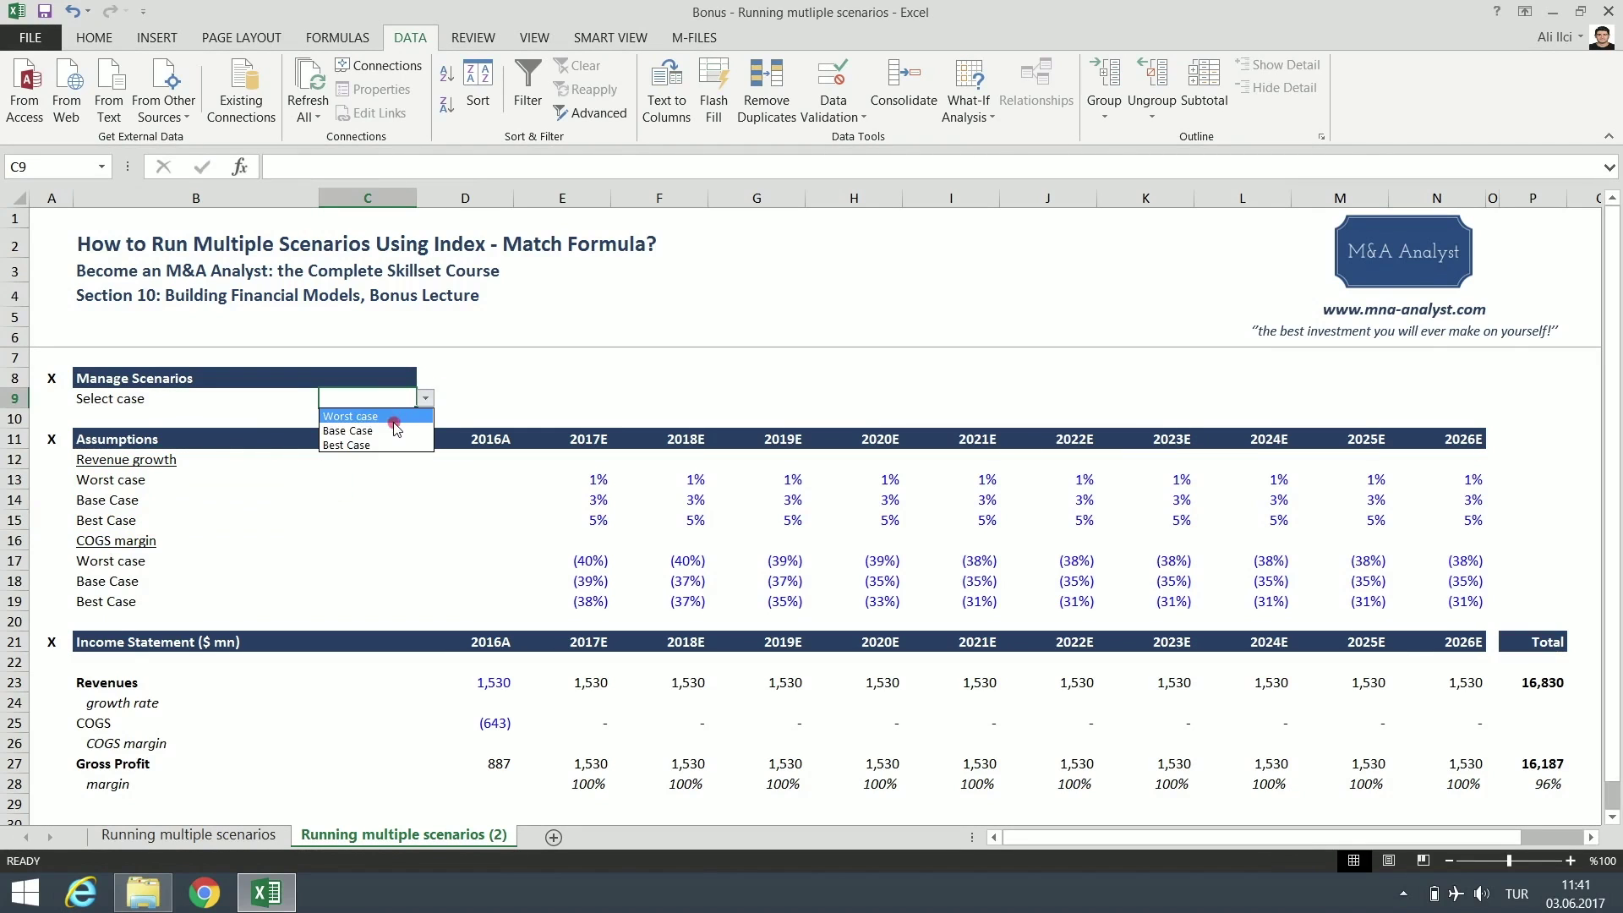
pyautogui.click(393, 423)
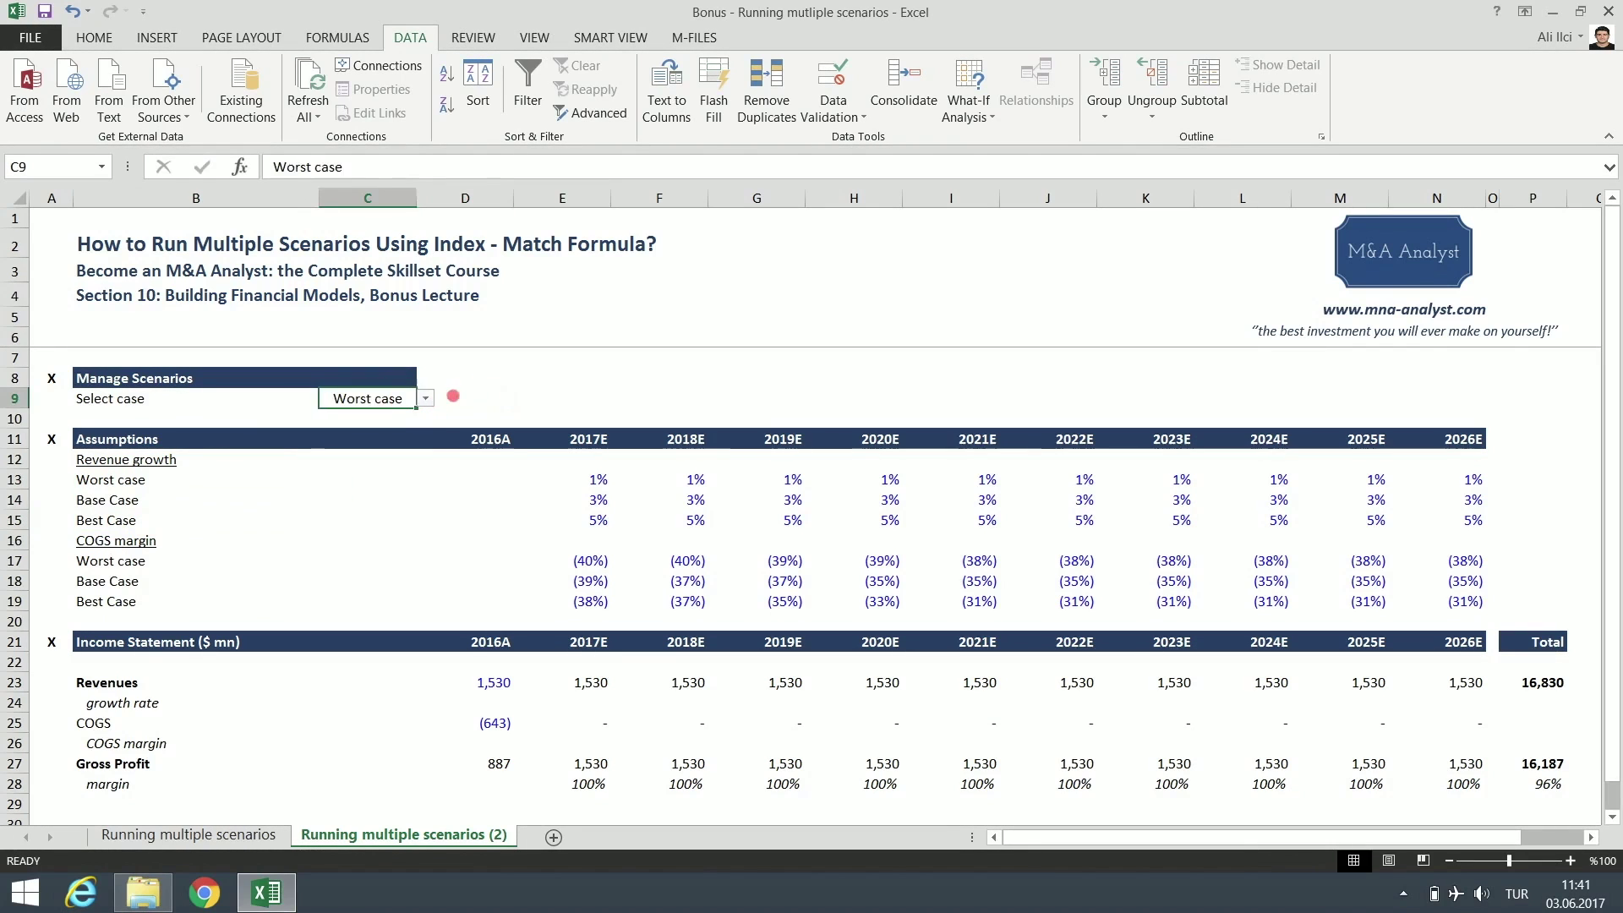
pyautogui.click(421, 399)
pyautogui.click(372, 430)
pyautogui.click(425, 398)
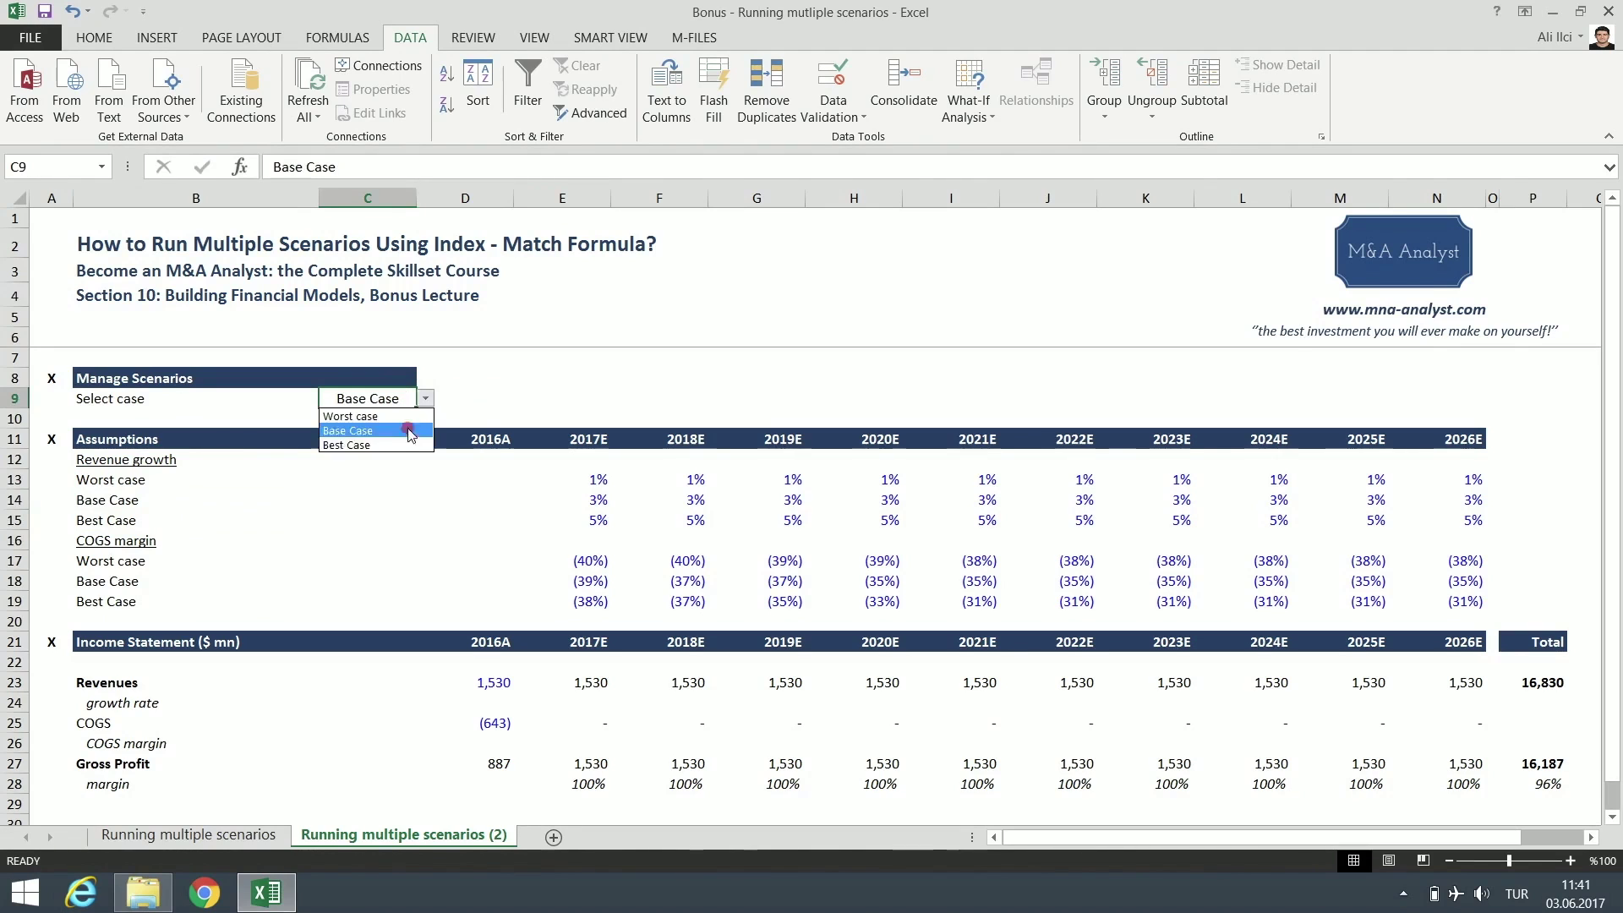
pyautogui.click(402, 445)
# - Delete the B13:B15 labels to show the dropdown goes blank, then undo with Ctrl+Z
pyautogui.moveTo(127, 479); pyautogui.dragTo(169, 518)
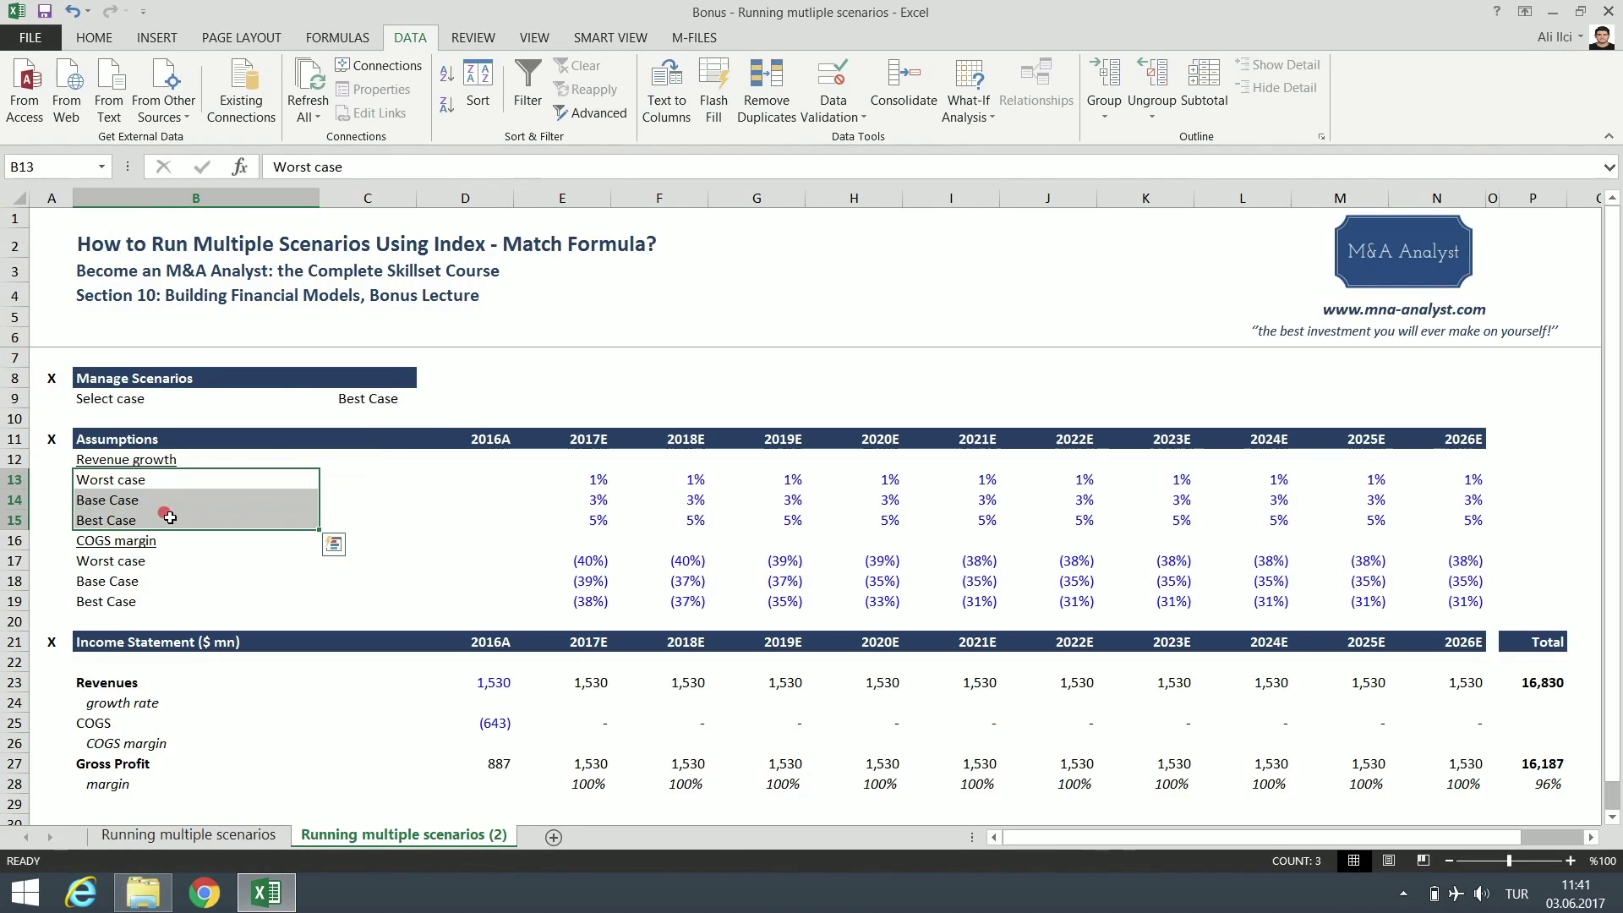
pyautogui.press('Delete')
pyautogui.click(388, 400)
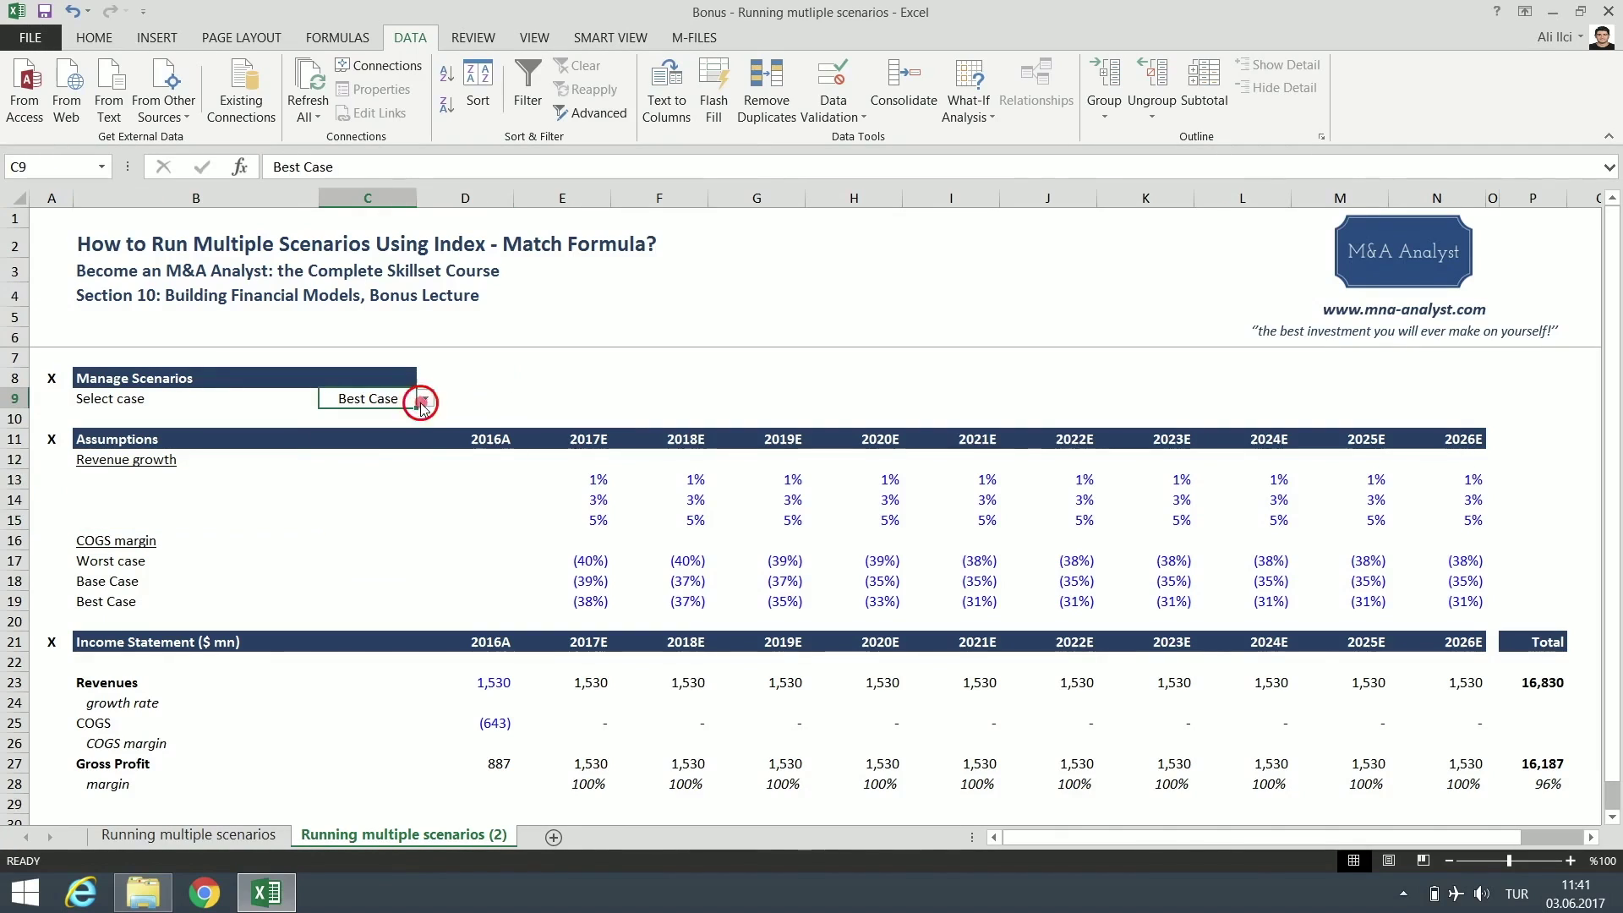
pyautogui.click(425, 398)
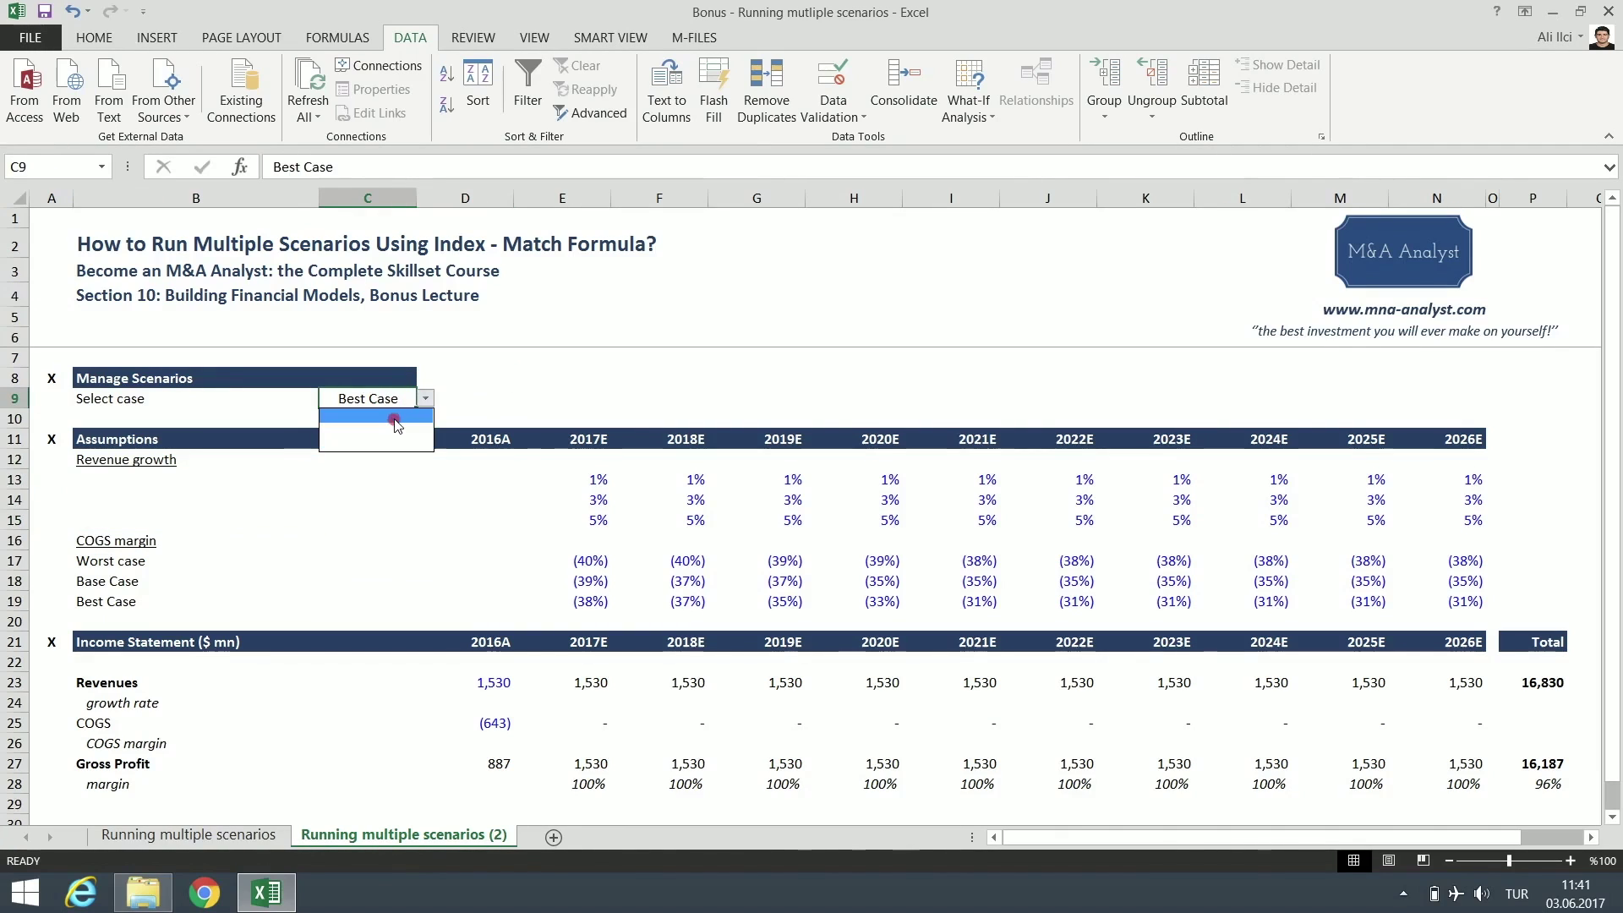
pyautogui.click(500, 394)
pyautogui.hotkey('ctrl', 'z')
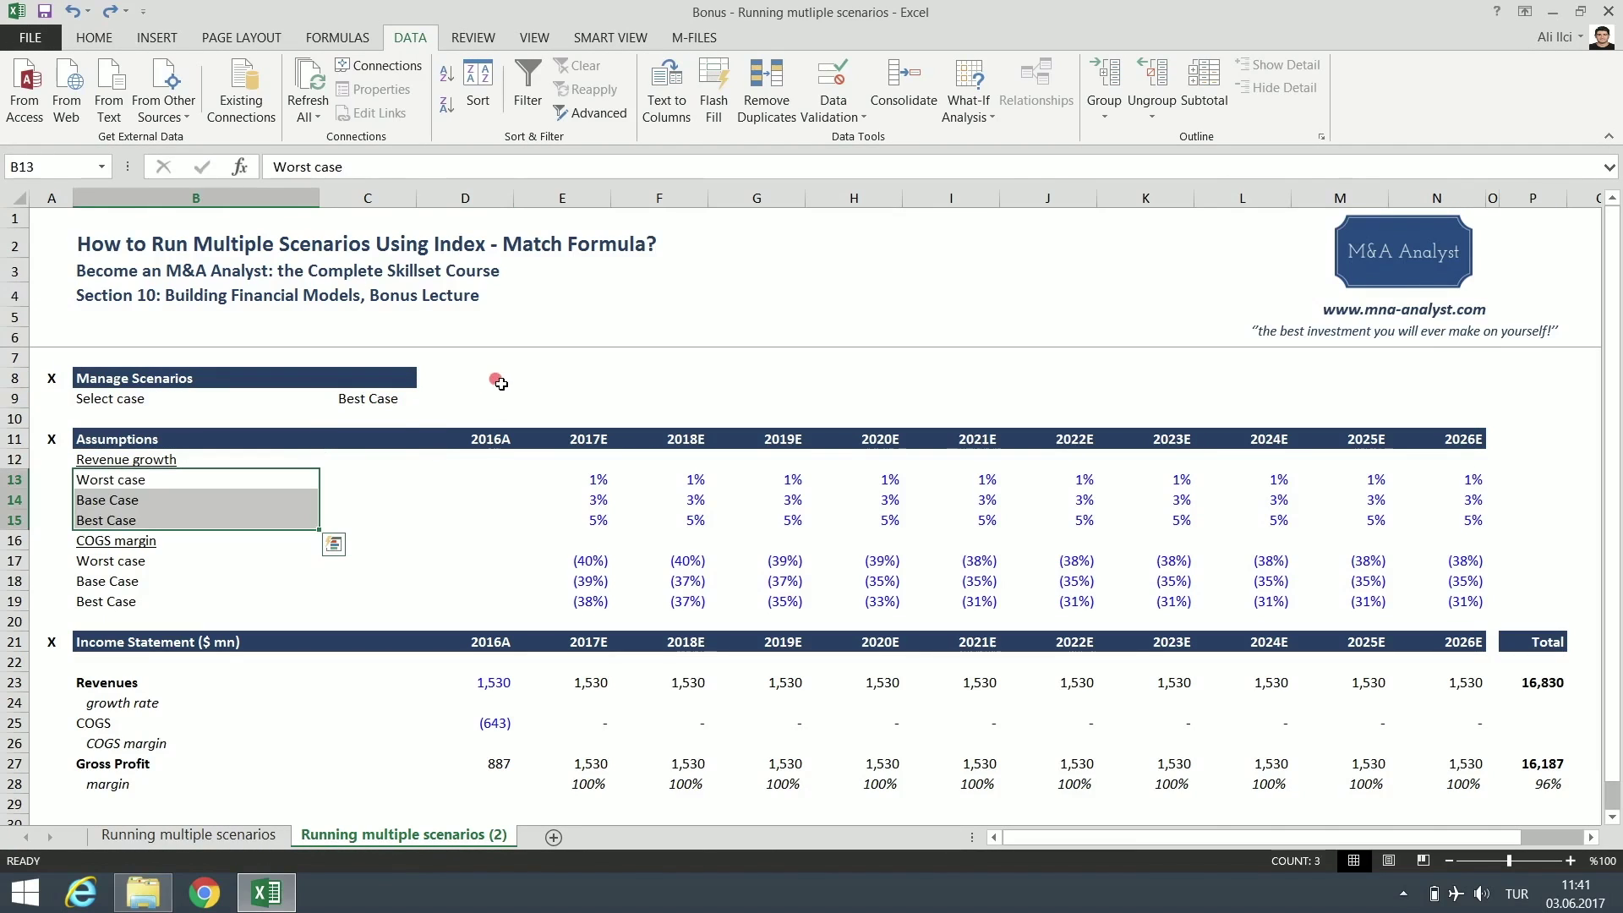
pyautogui.click(377, 398)
pyautogui.moveTo(50, 377); pyautogui.dragTo(388, 403)
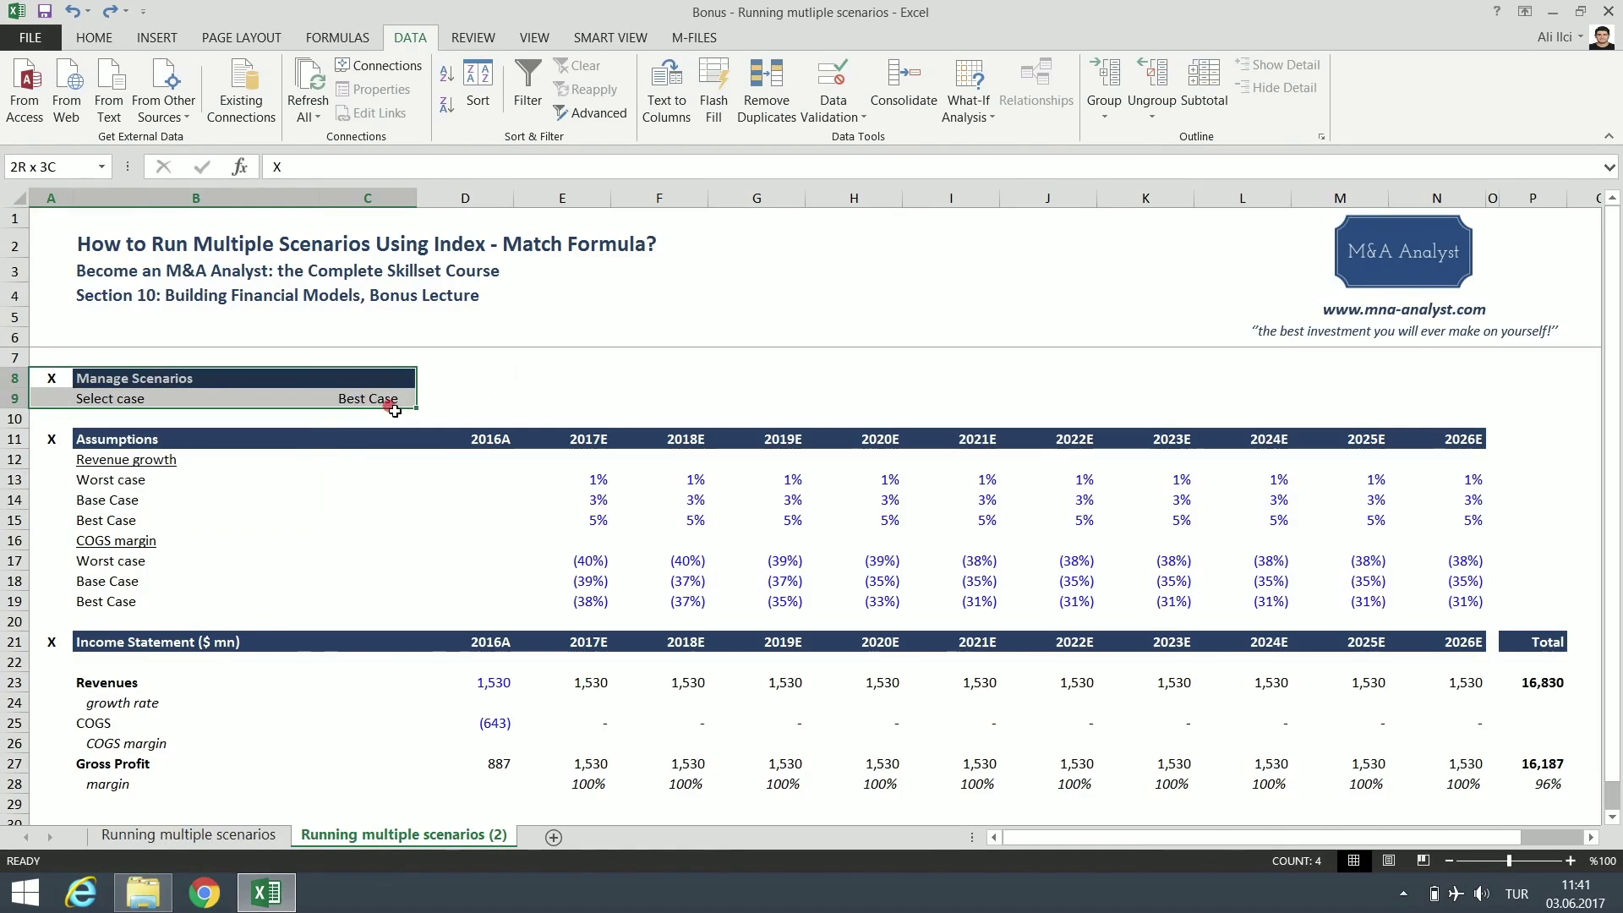
pyautogui.click(89, 37)
pyautogui.click(465, 380)
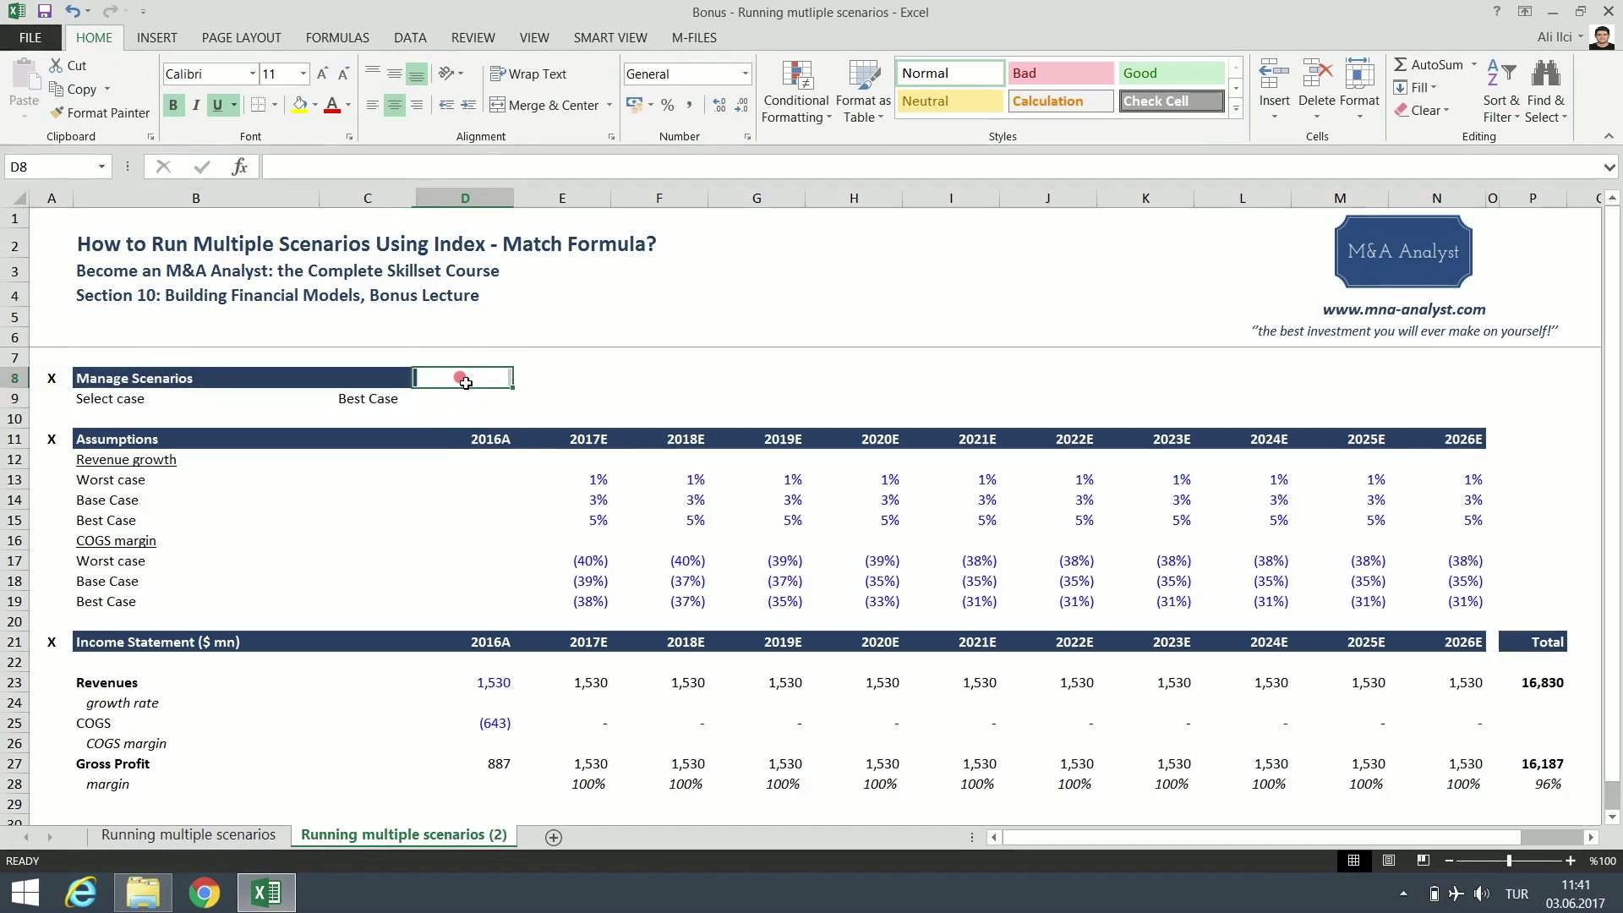
pyautogui.click(147, 709)
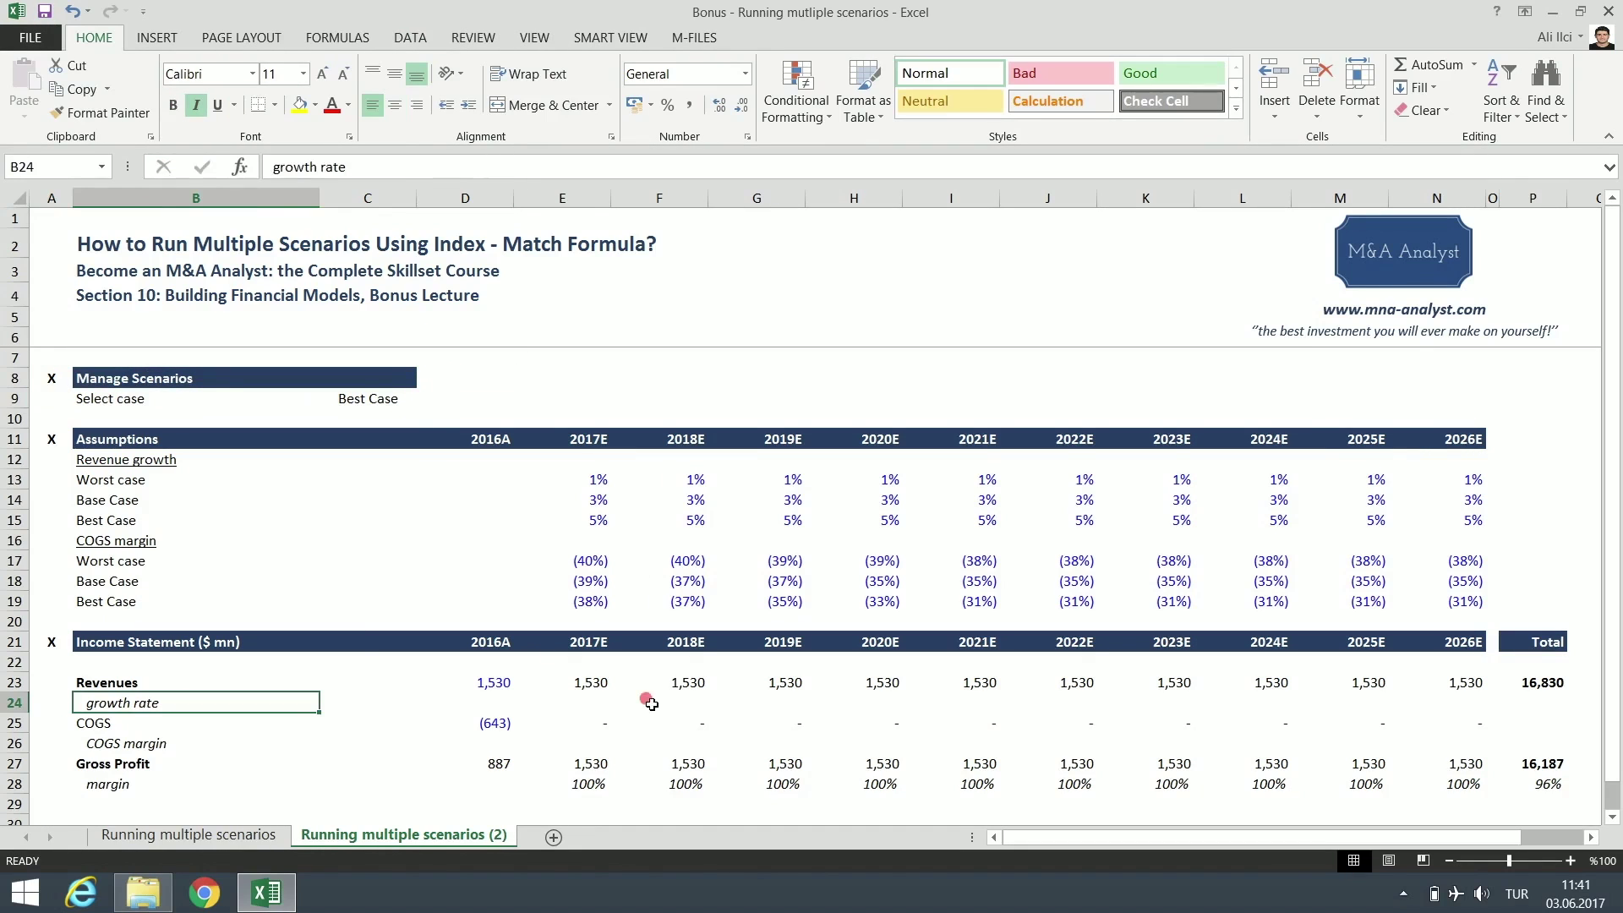
pyautogui.moveTo(591, 702); pyautogui.dragTo(1451, 707)
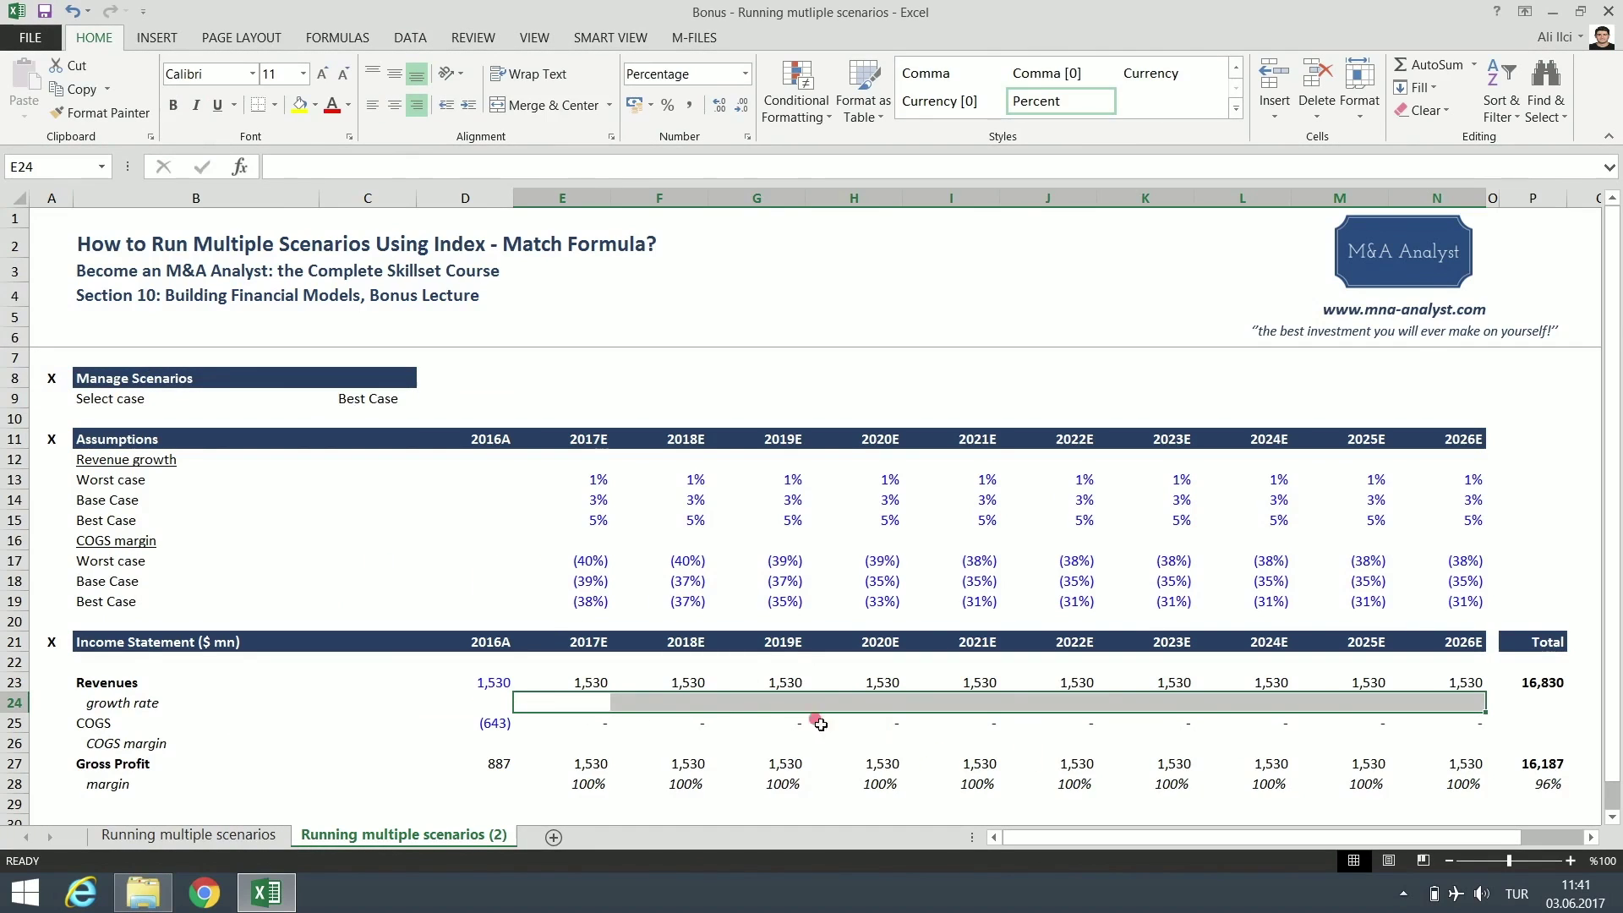
pyautogui.click(409, 400)
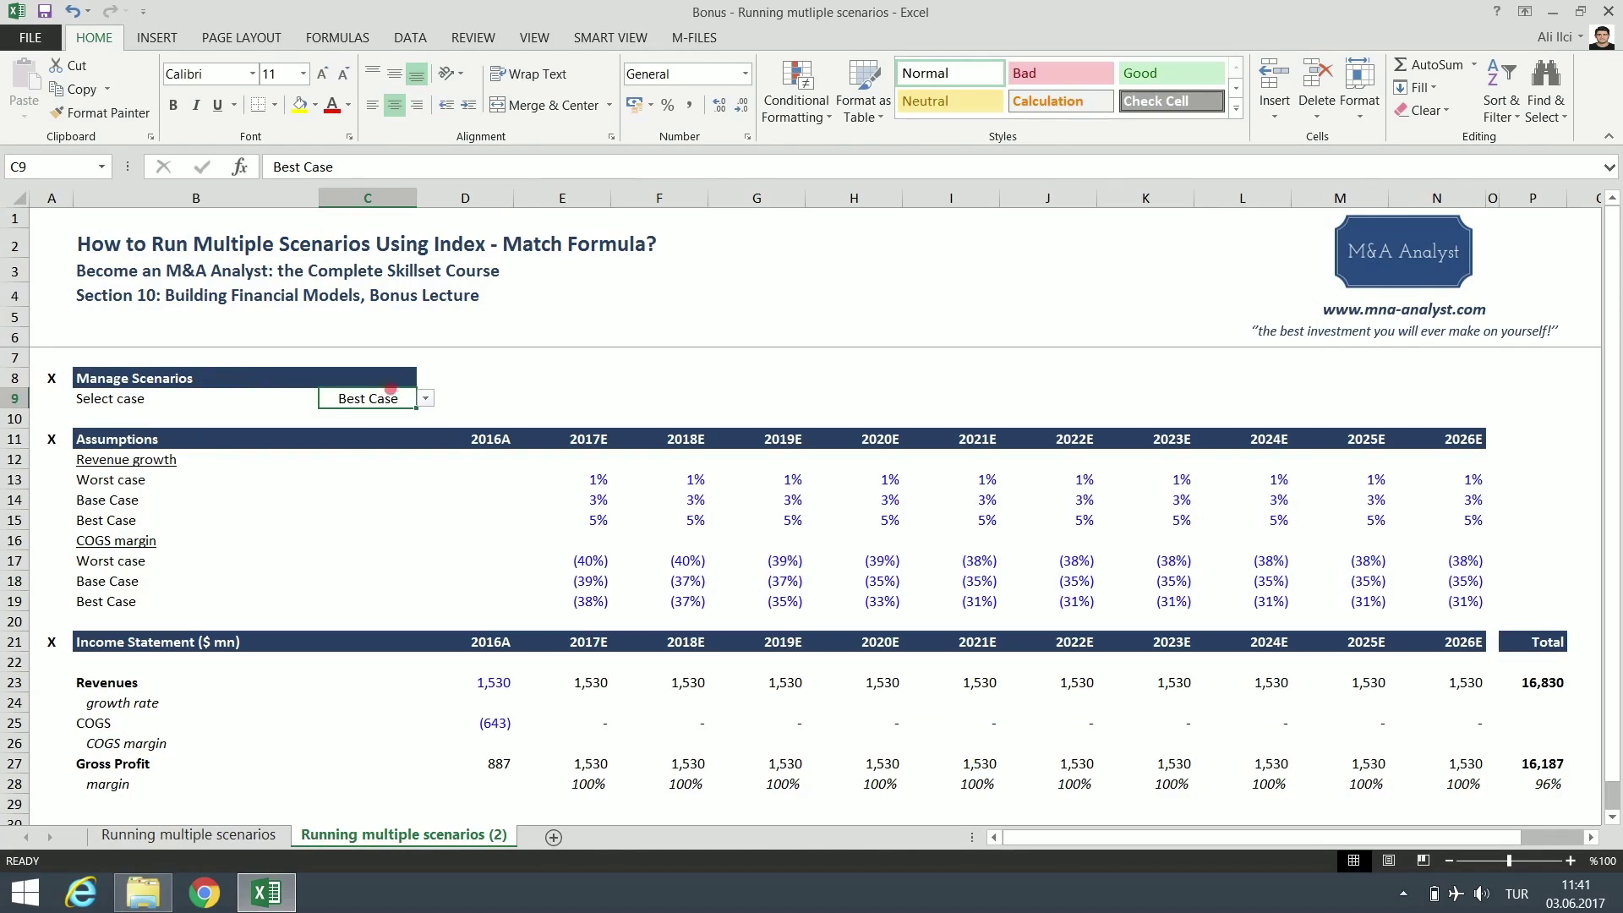
pyautogui.click(594, 705)
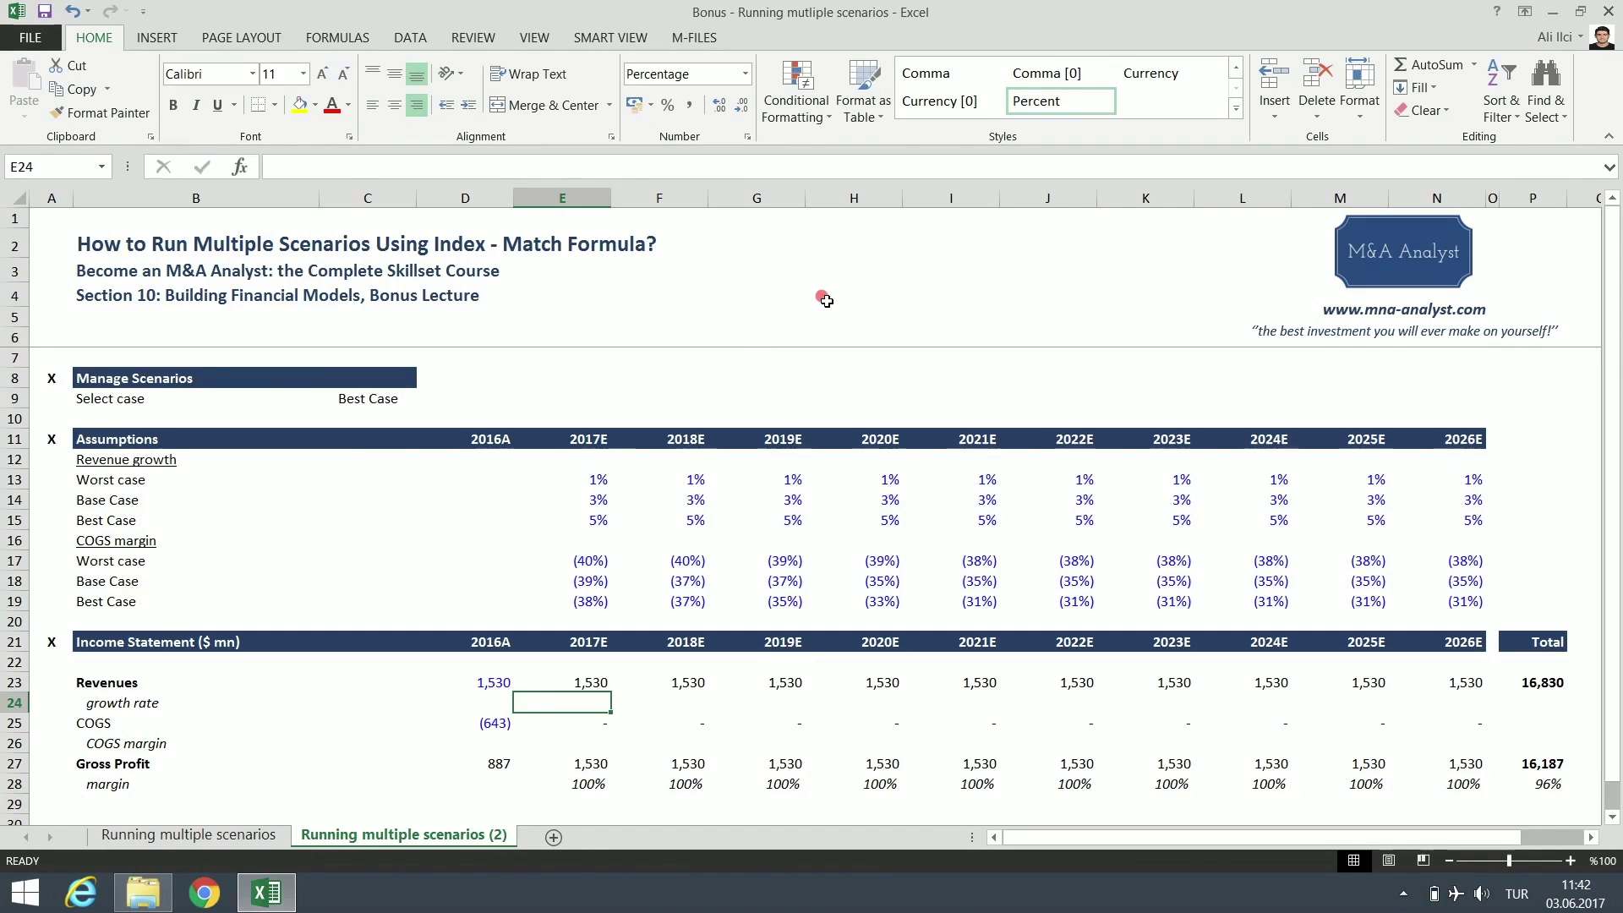
pyautogui.write('=')
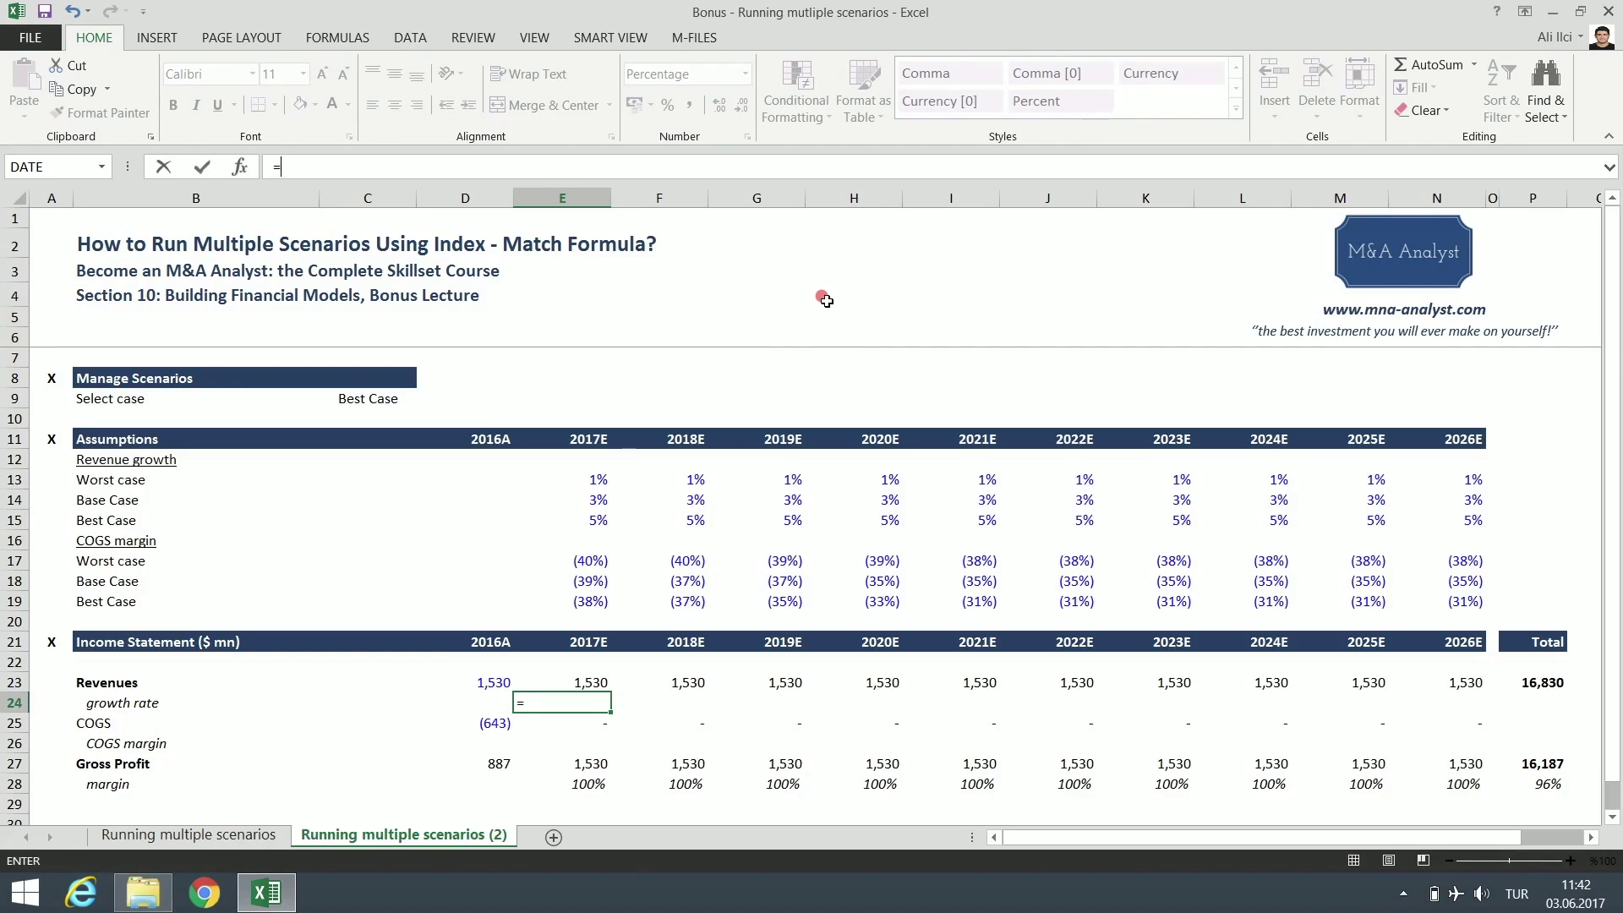
pyautogui.press('Escape')
pyautogui.hotkey('ctrl', 'pageup')
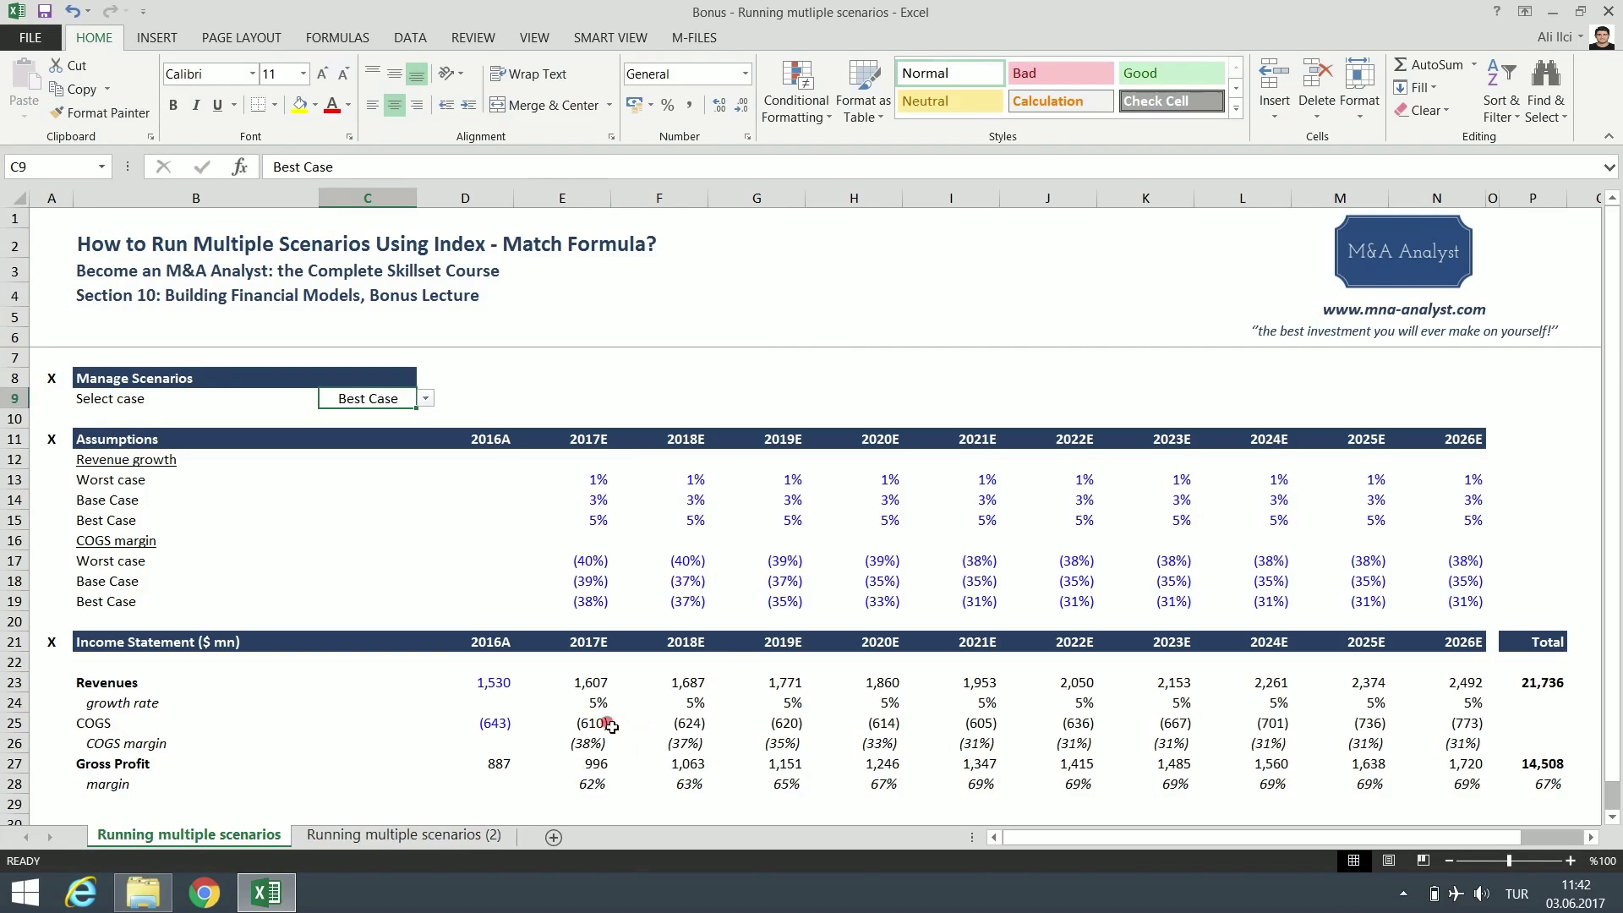
pyautogui.click(593, 703)
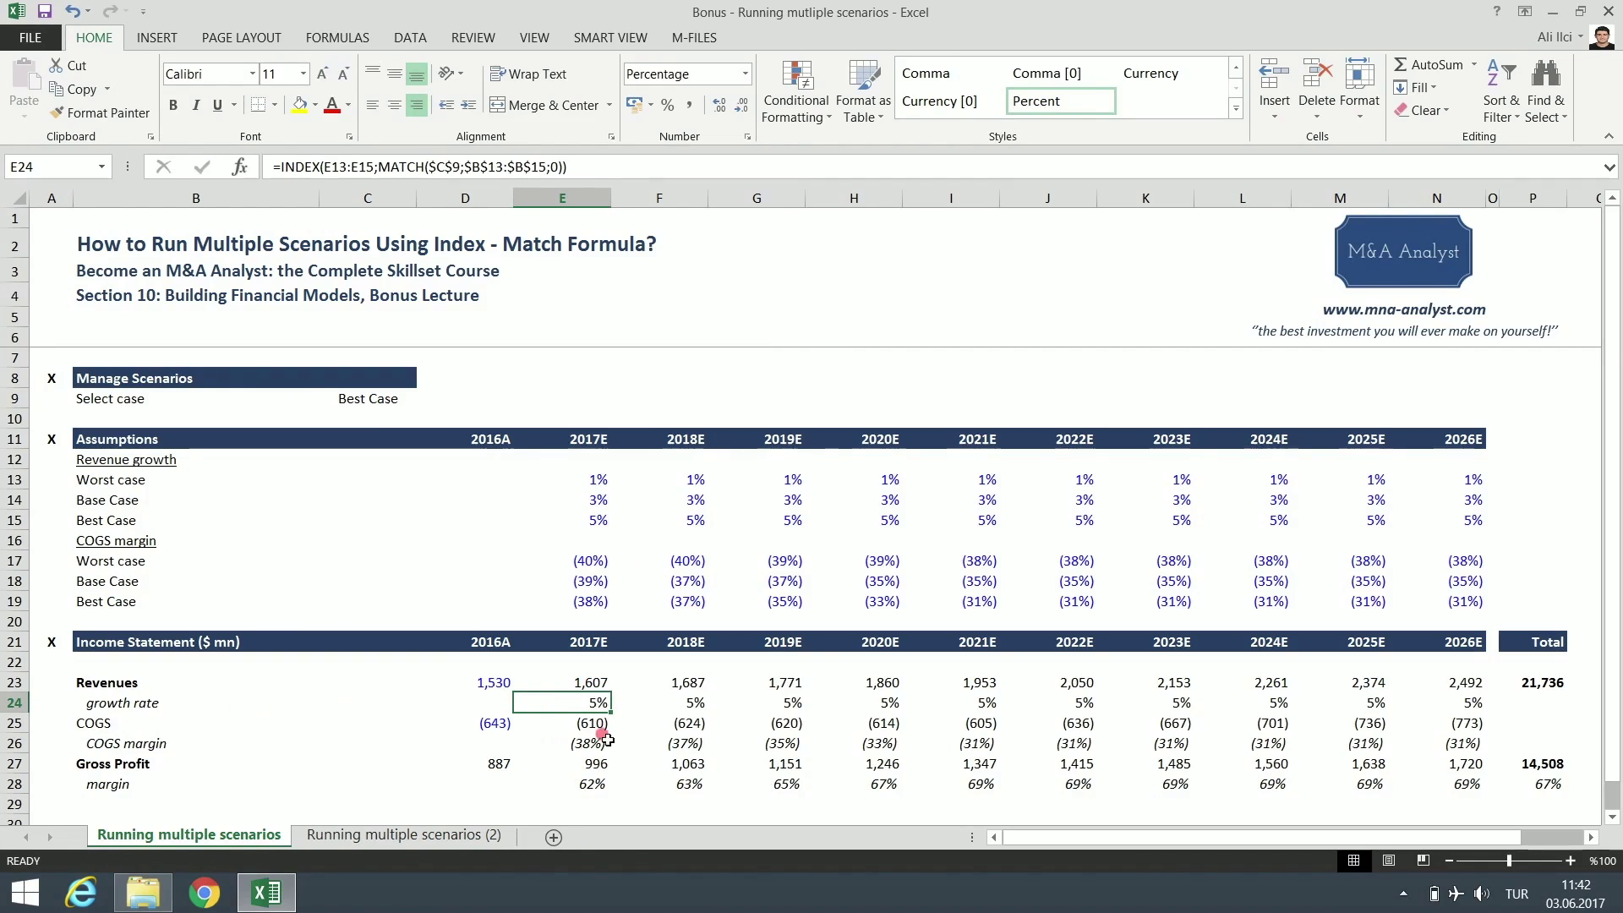
pyautogui.press('F2')
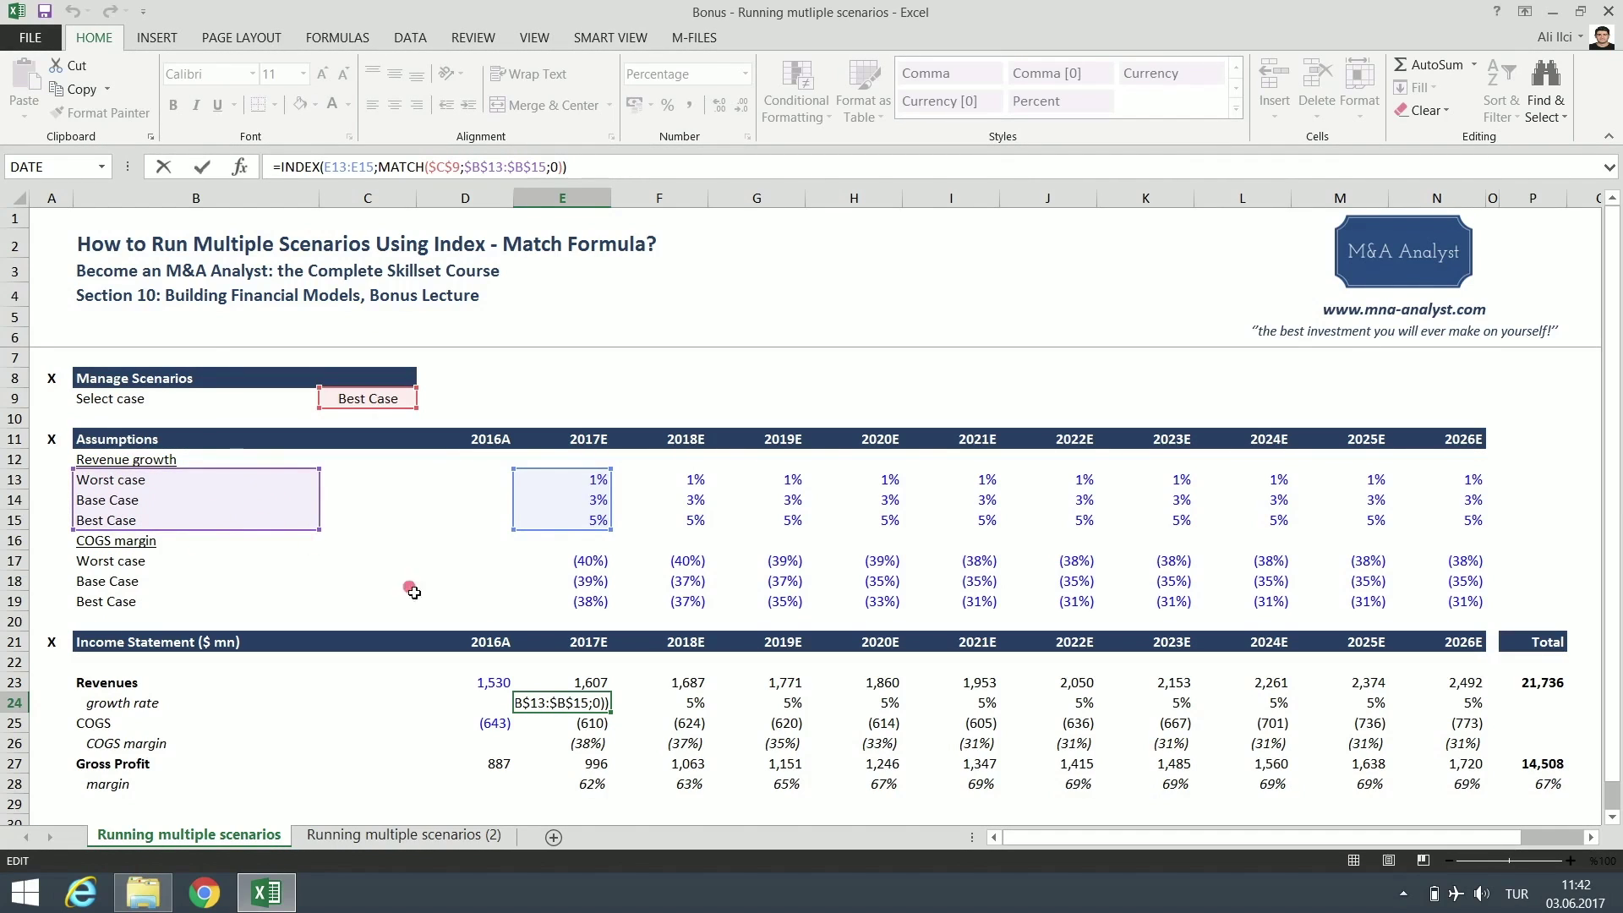
pyautogui.press('Escape')
pyautogui.press('Delete')
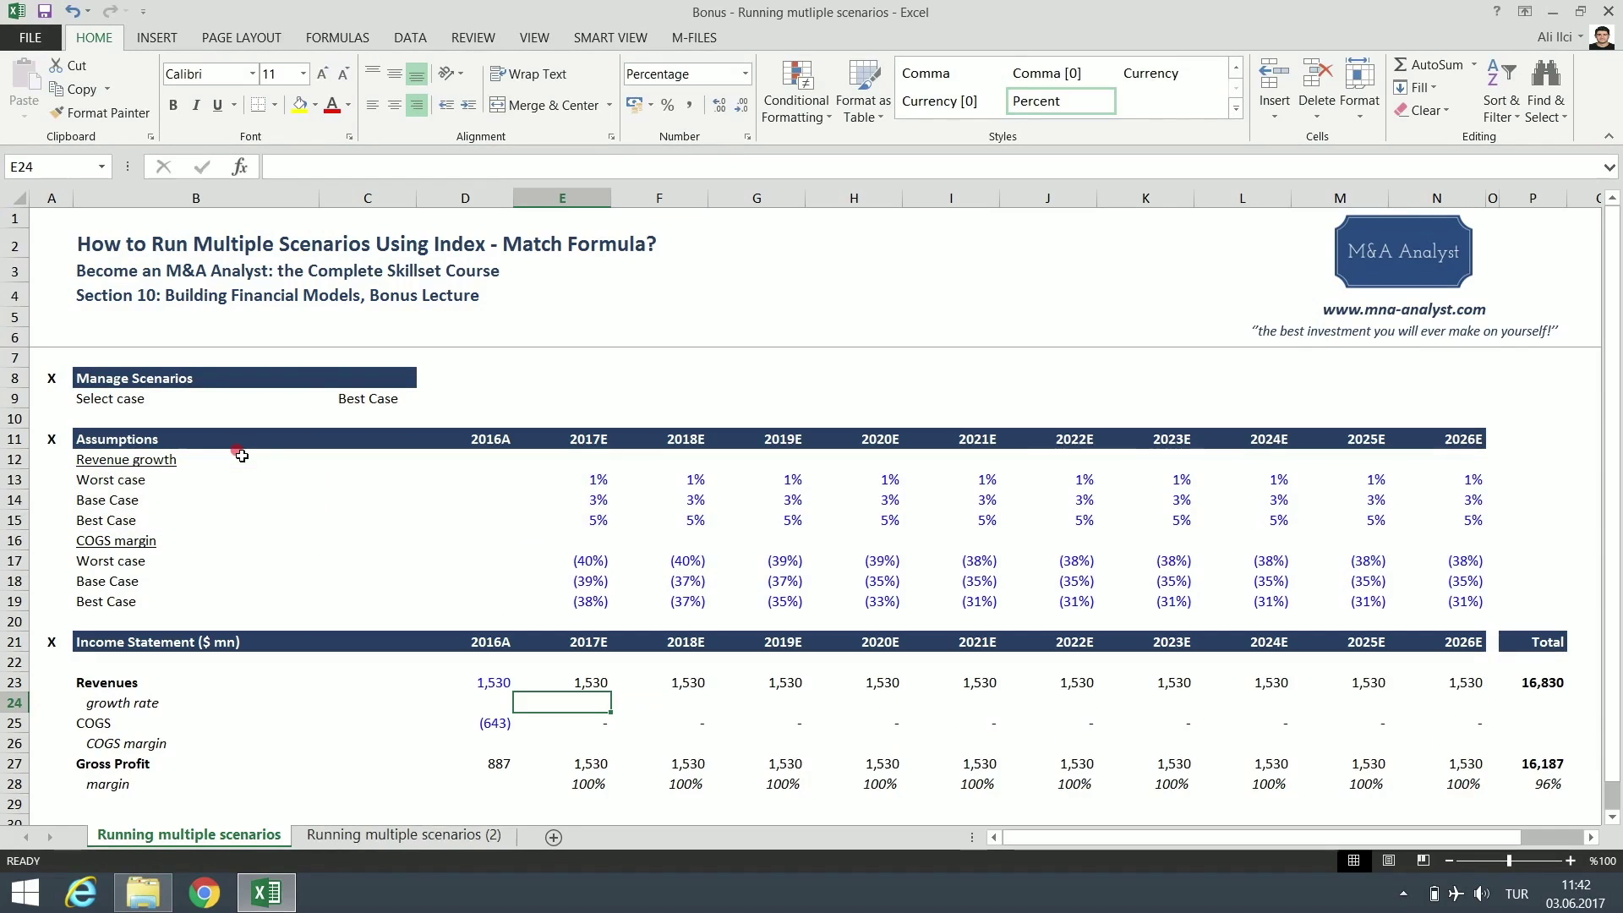
pyautogui.hotkey('ctrl', 'pagedown')
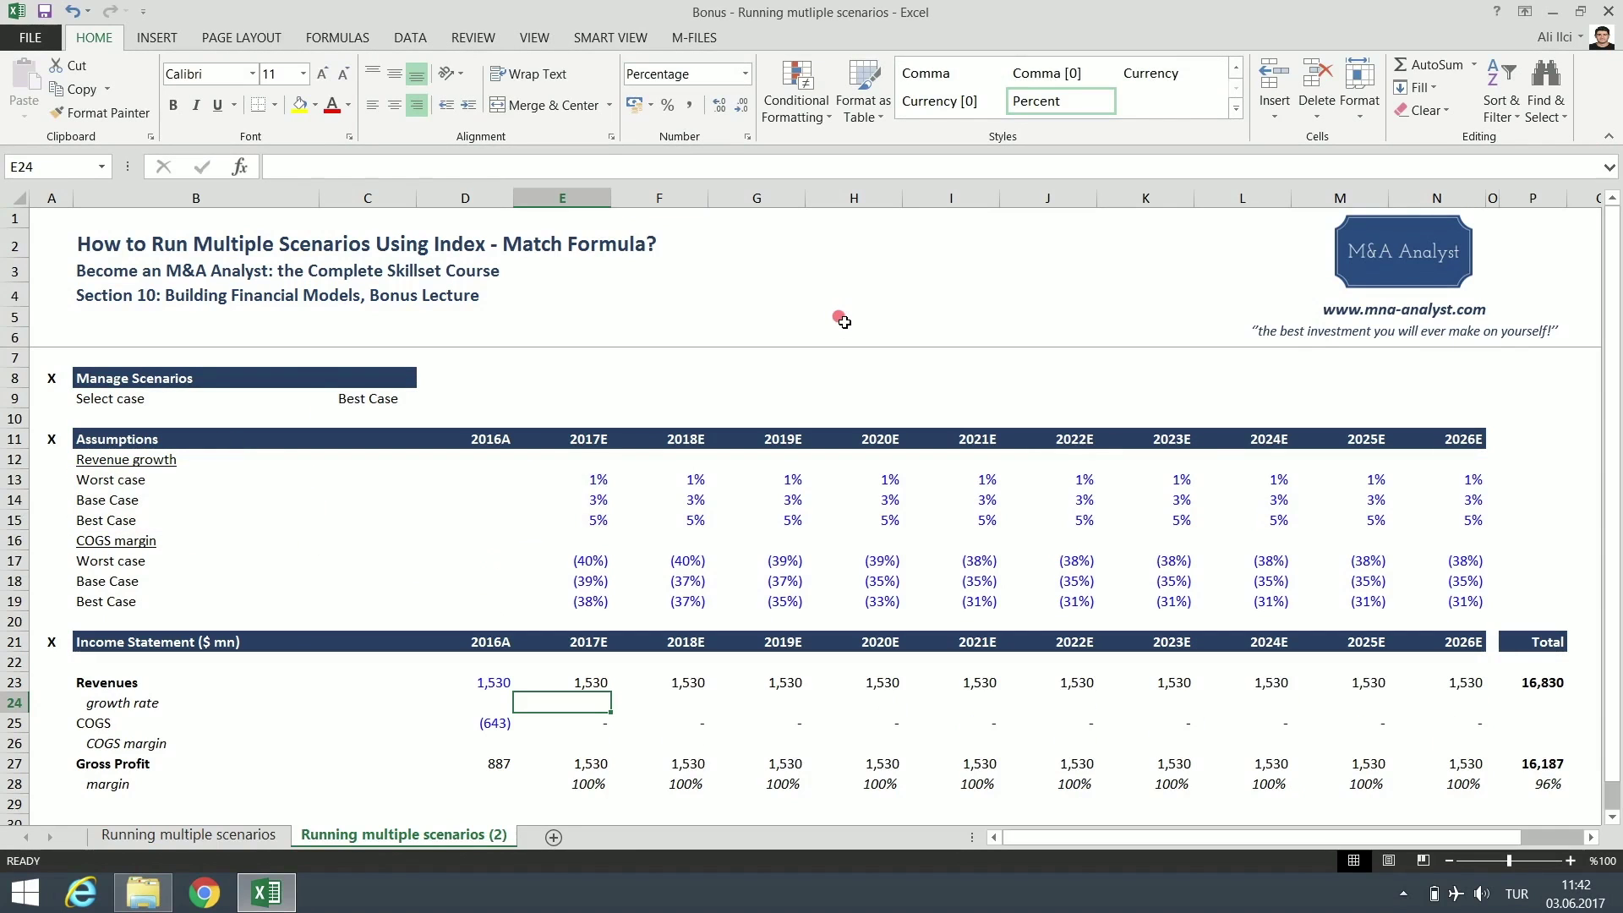
pyautogui.write('=')
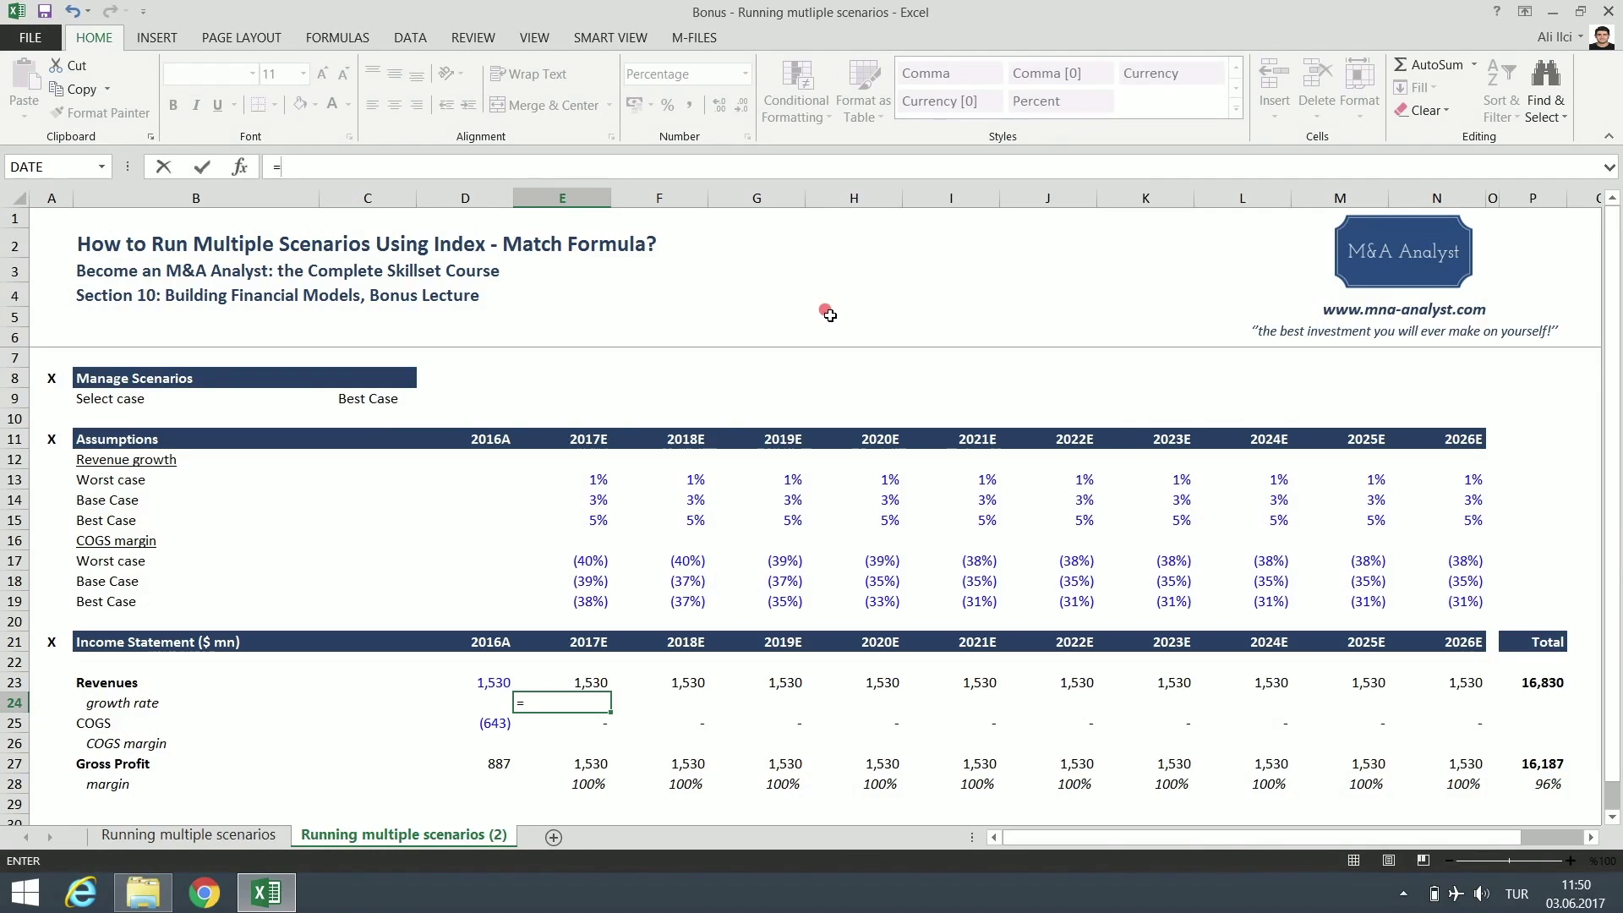
# - In E24, begin =INDEX(E13:E15; over the 2017E growth scenarios and start a MATCH
pyautogui.write('index')
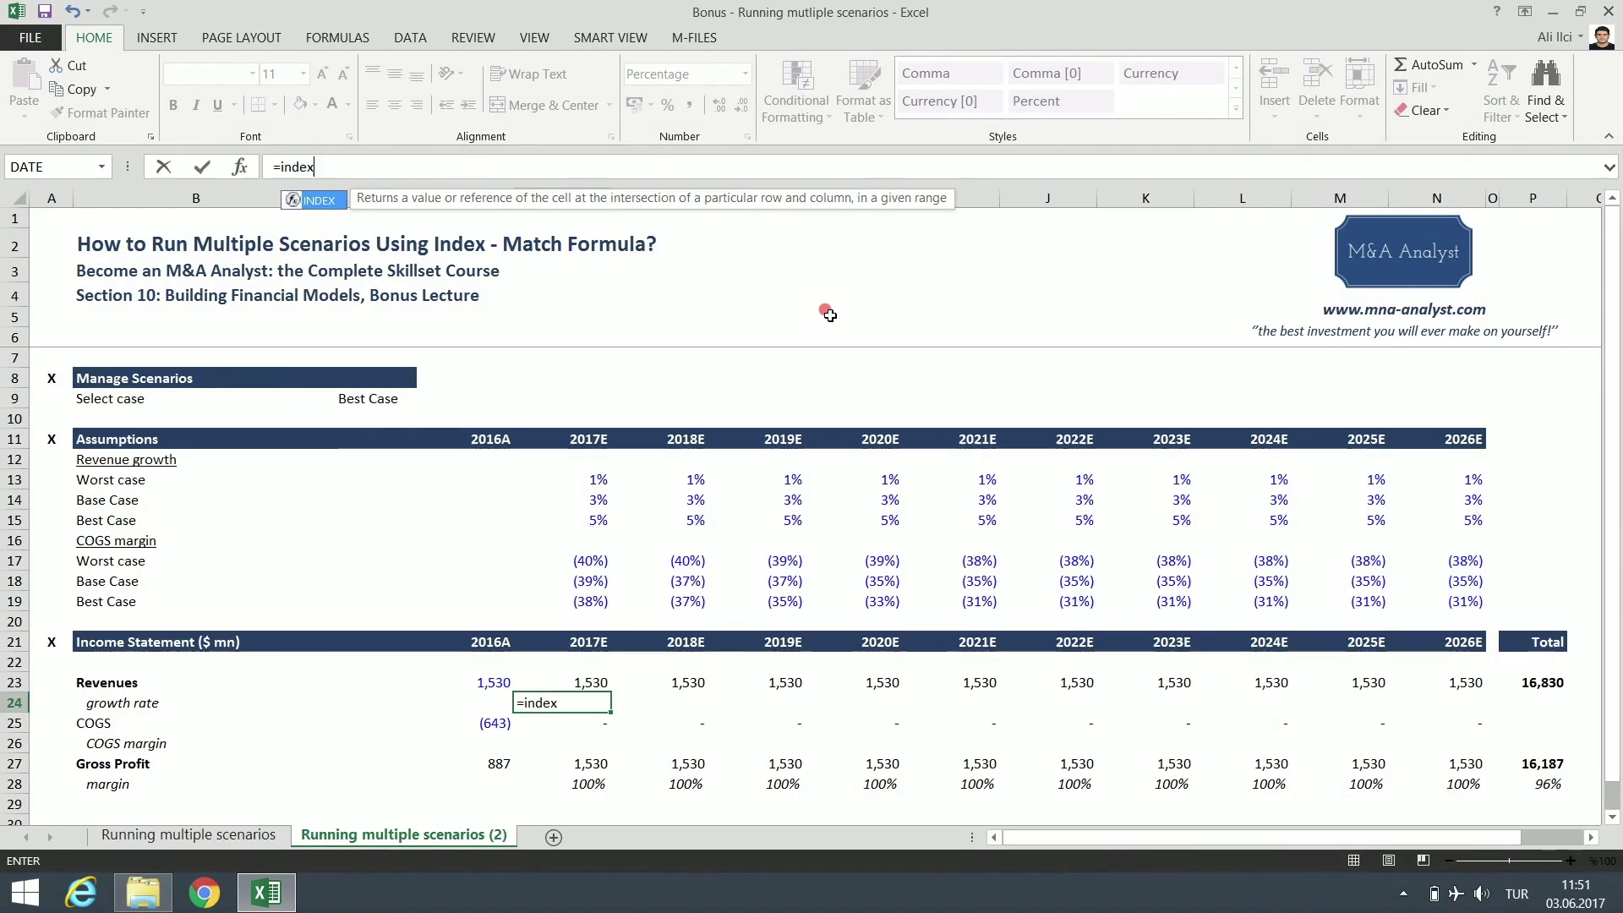
pyautogui.press('Tab')
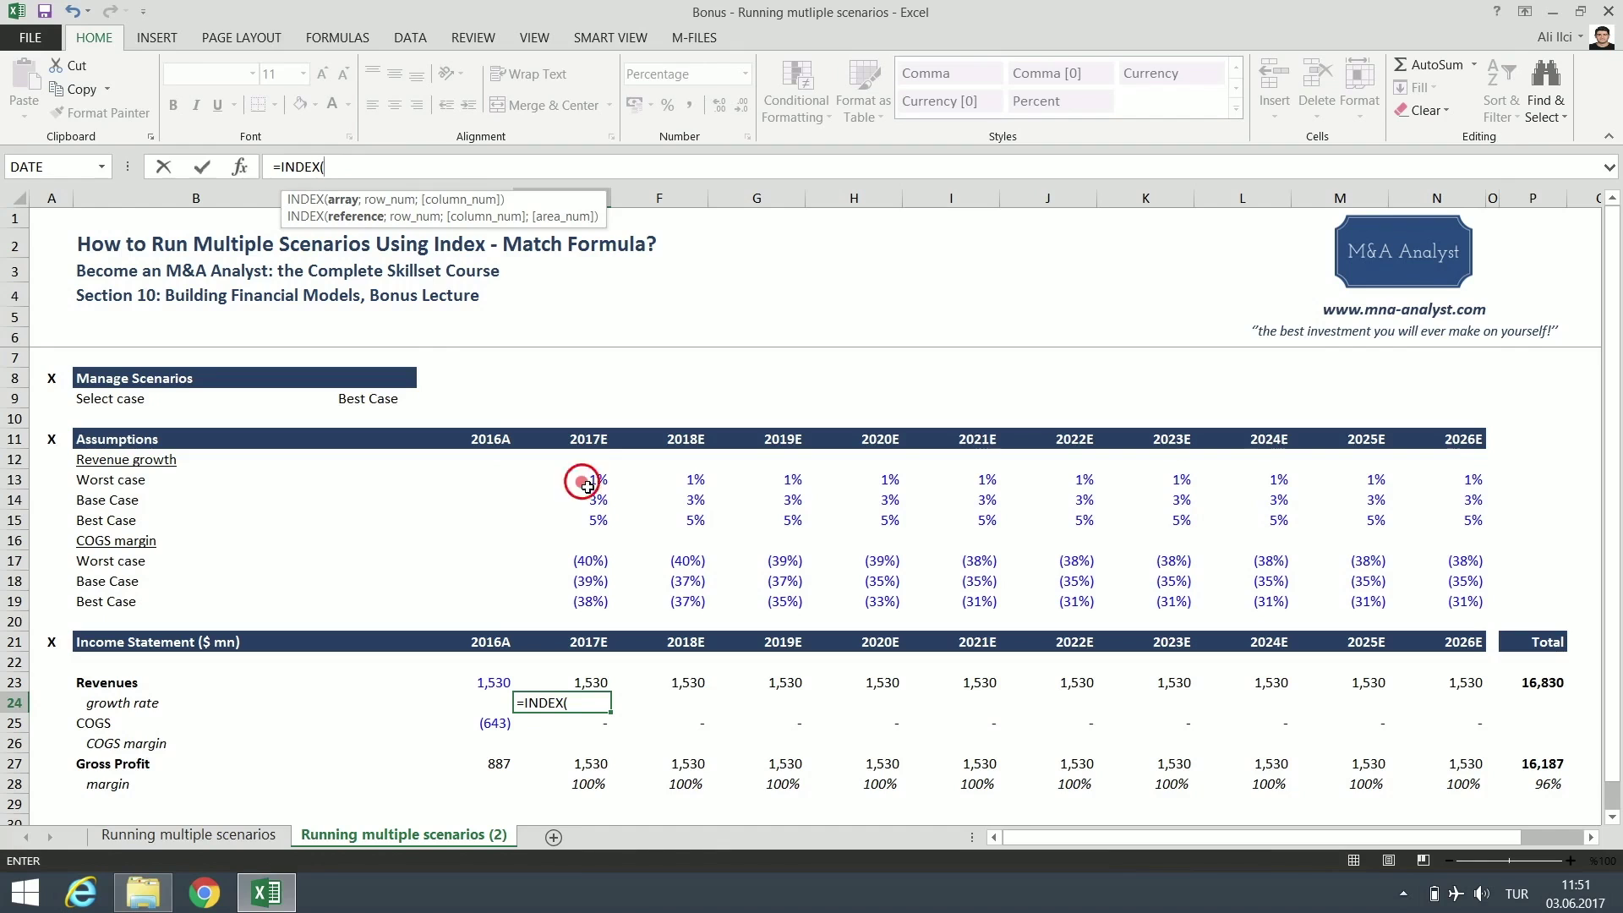
pyautogui.moveTo(587, 486); pyautogui.dragTo(594, 525)
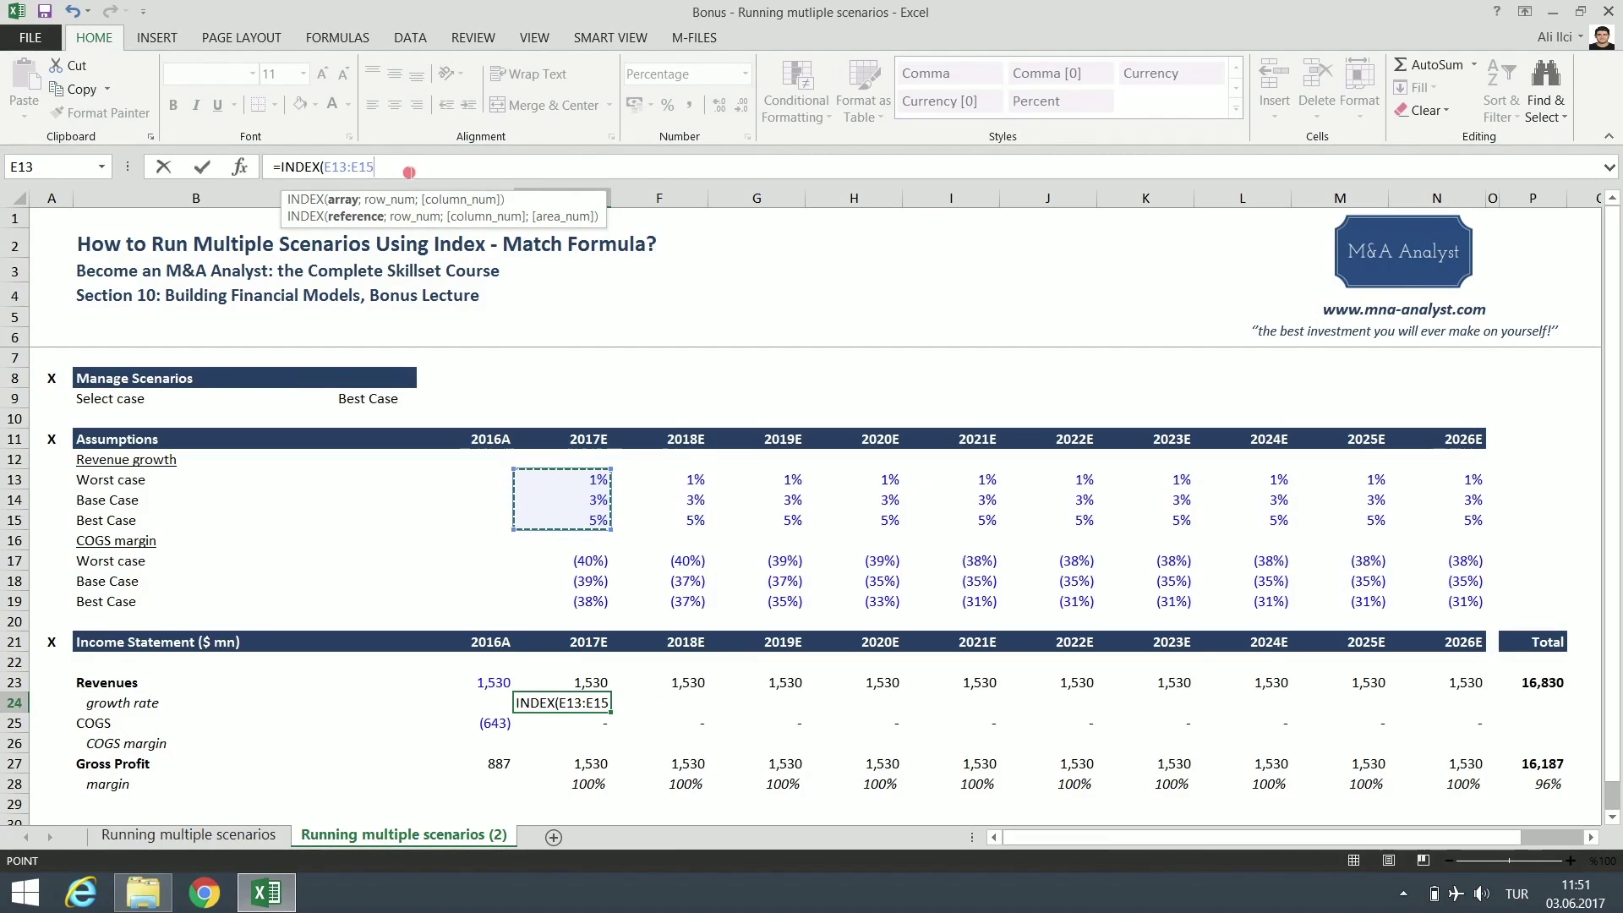
pyautogui.write(';match')
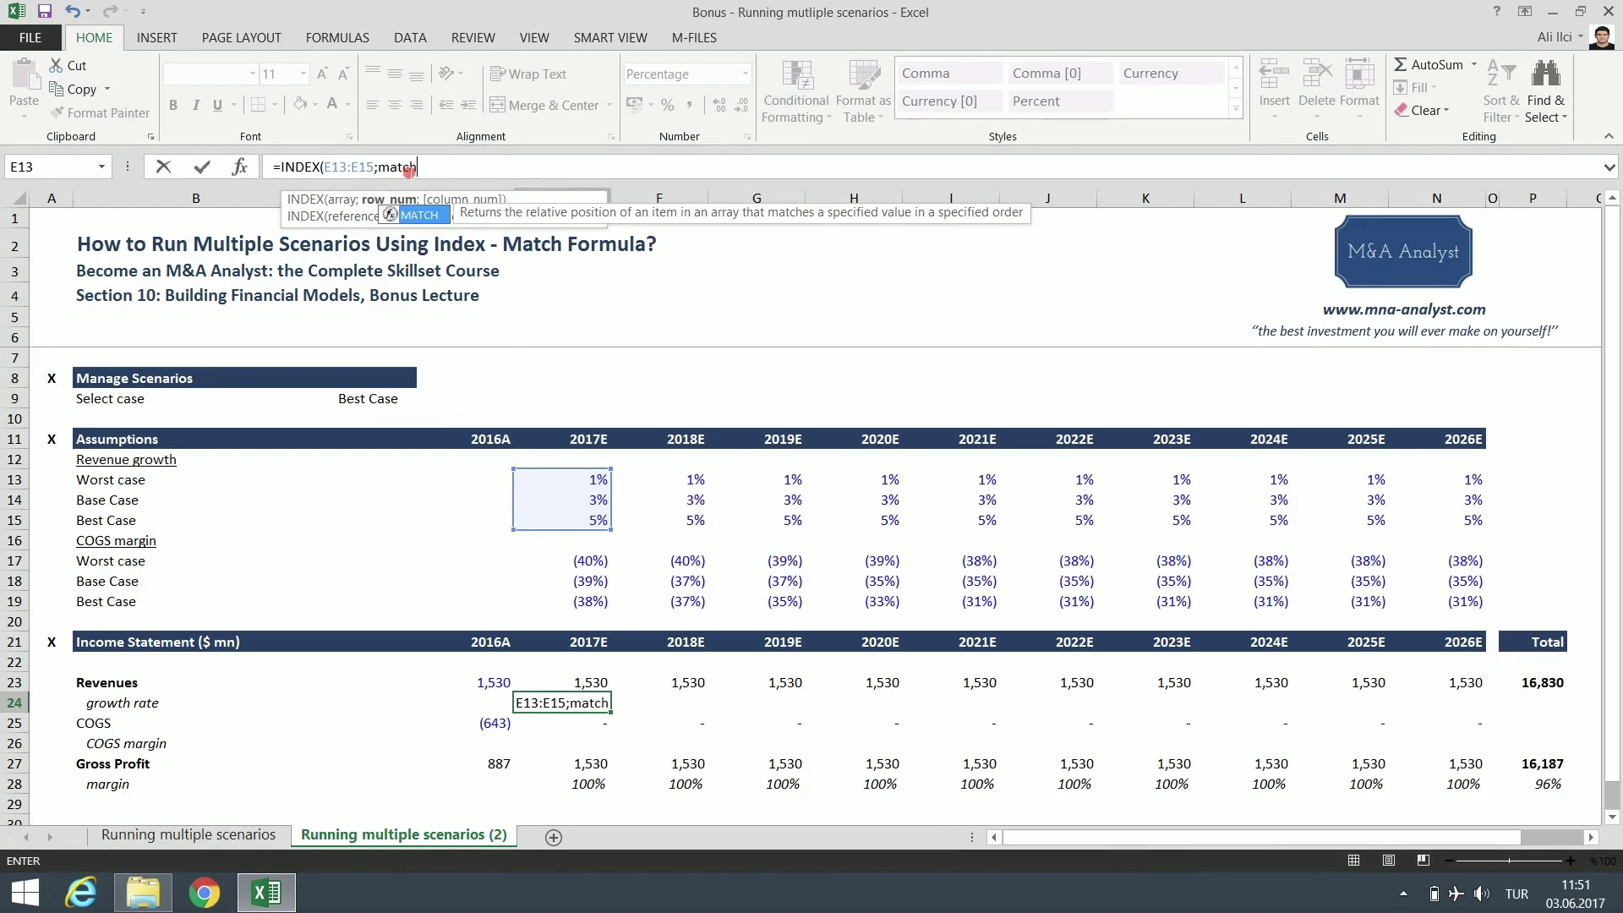
# - Complete E24 as =INDEX(E13:E15;MATCH($C$9;$B$13:$B$15;0)), returning 5% growth
pyautogui.press('Tab')
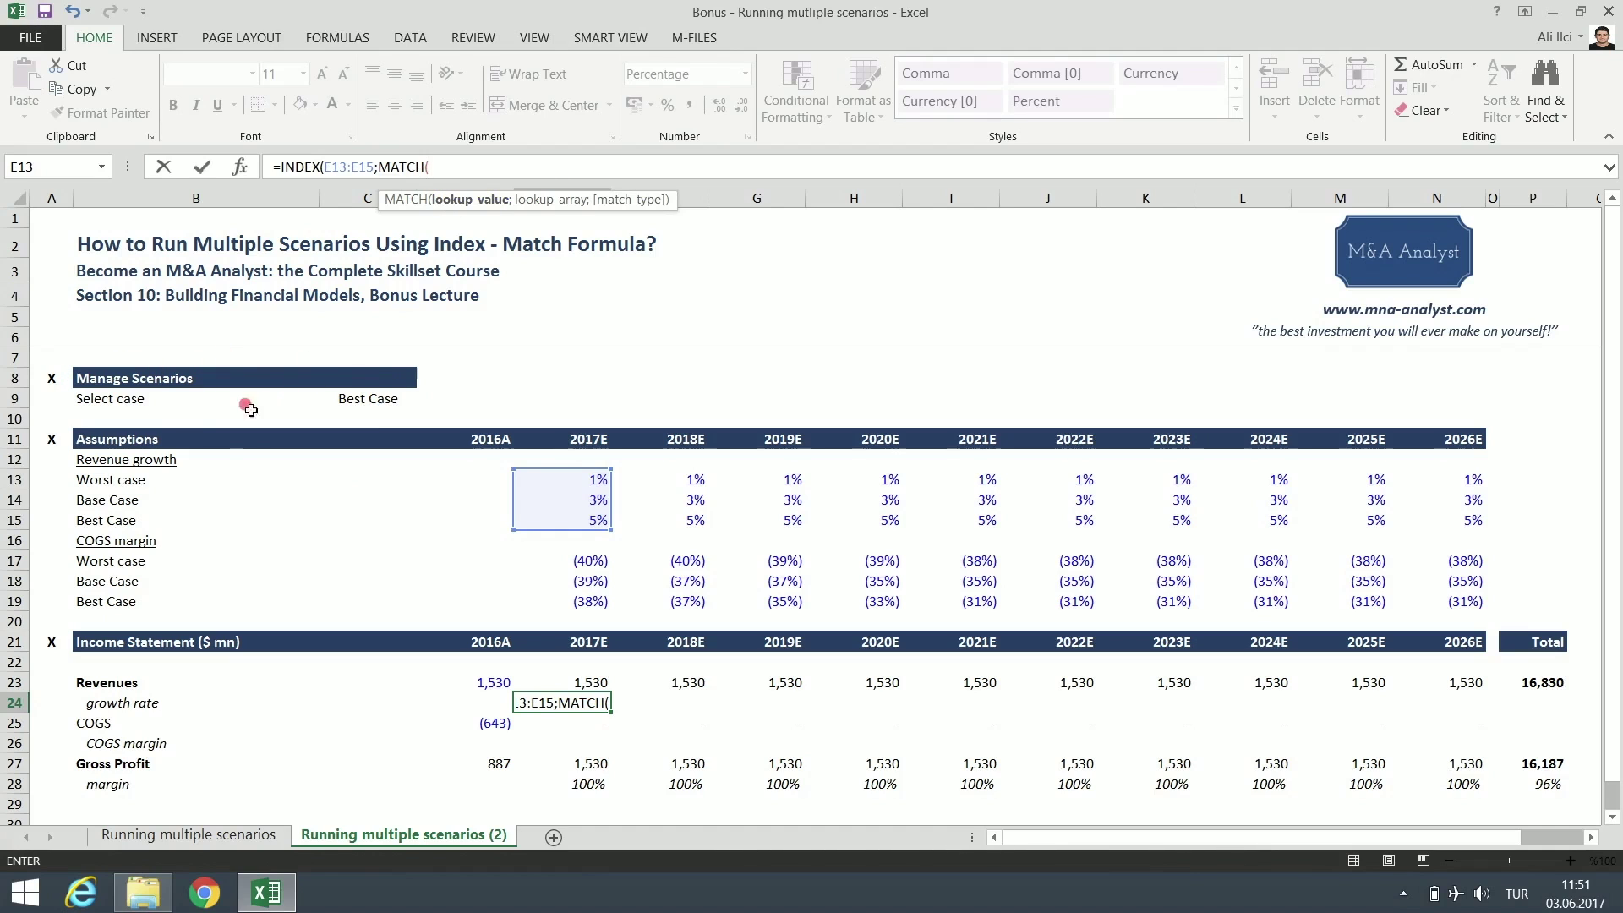
pyautogui.click(368, 398)
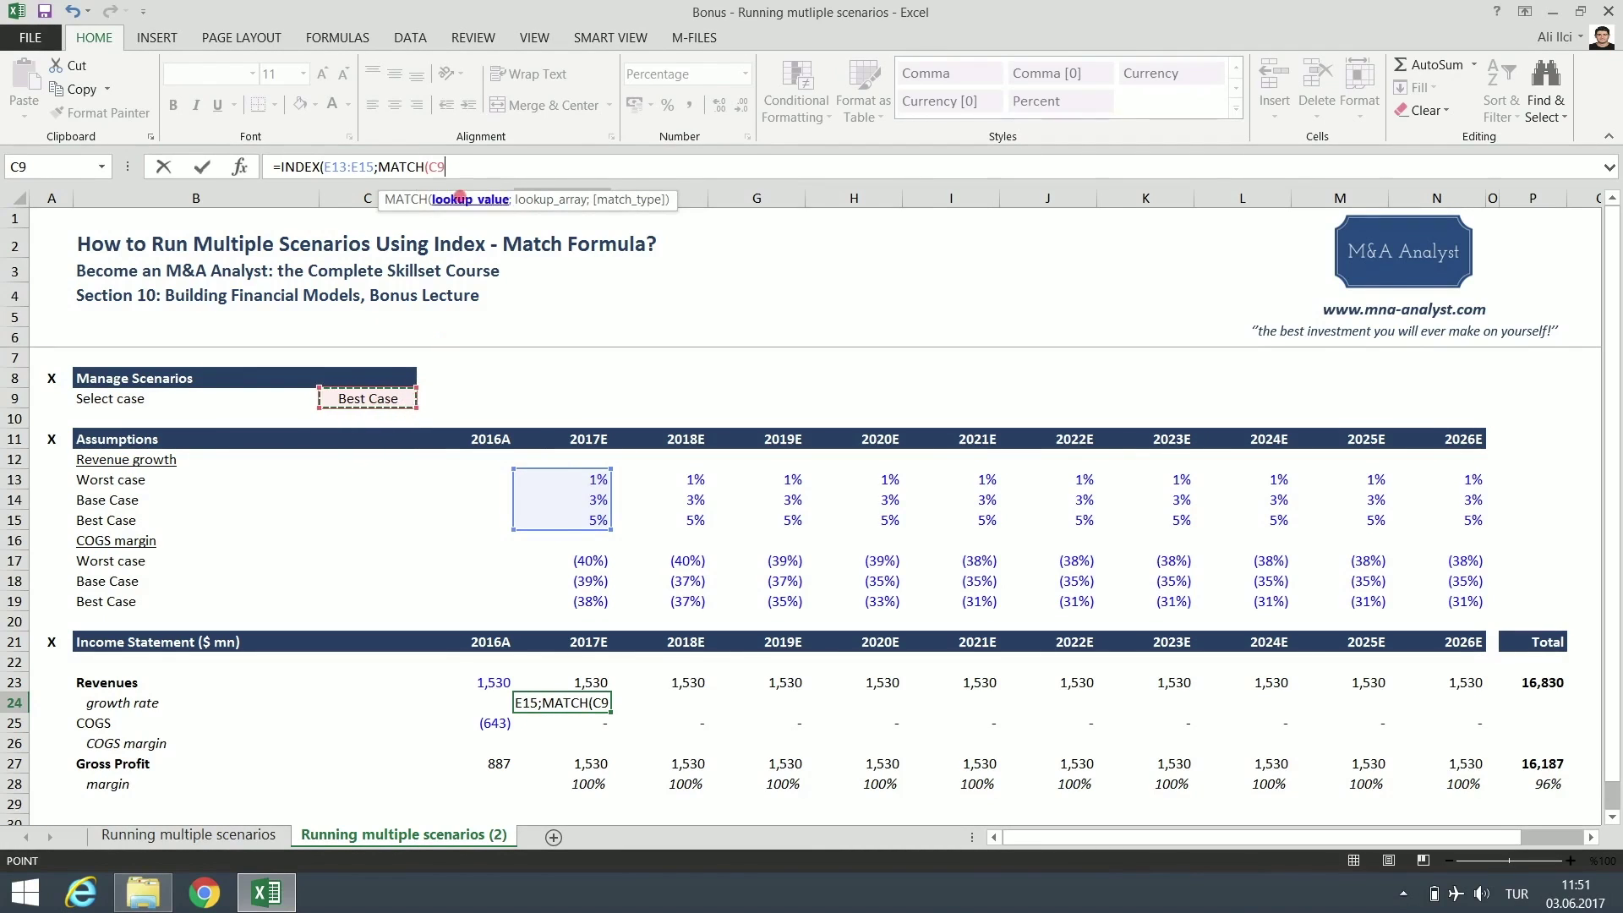
pyautogui.press('F4')
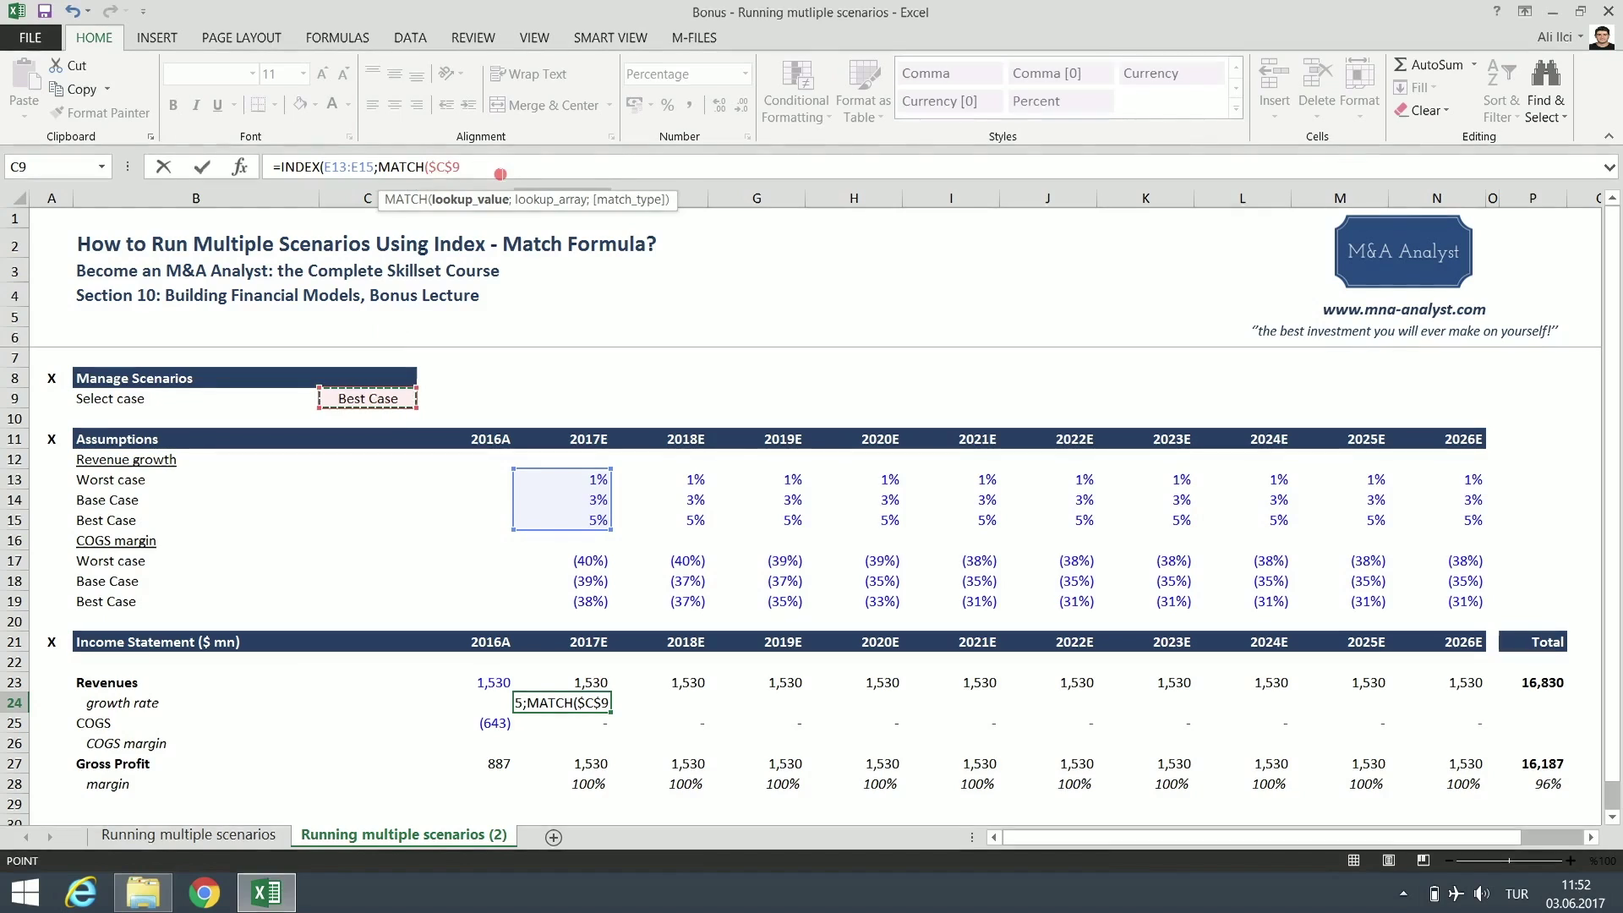
pyautogui.write(';')
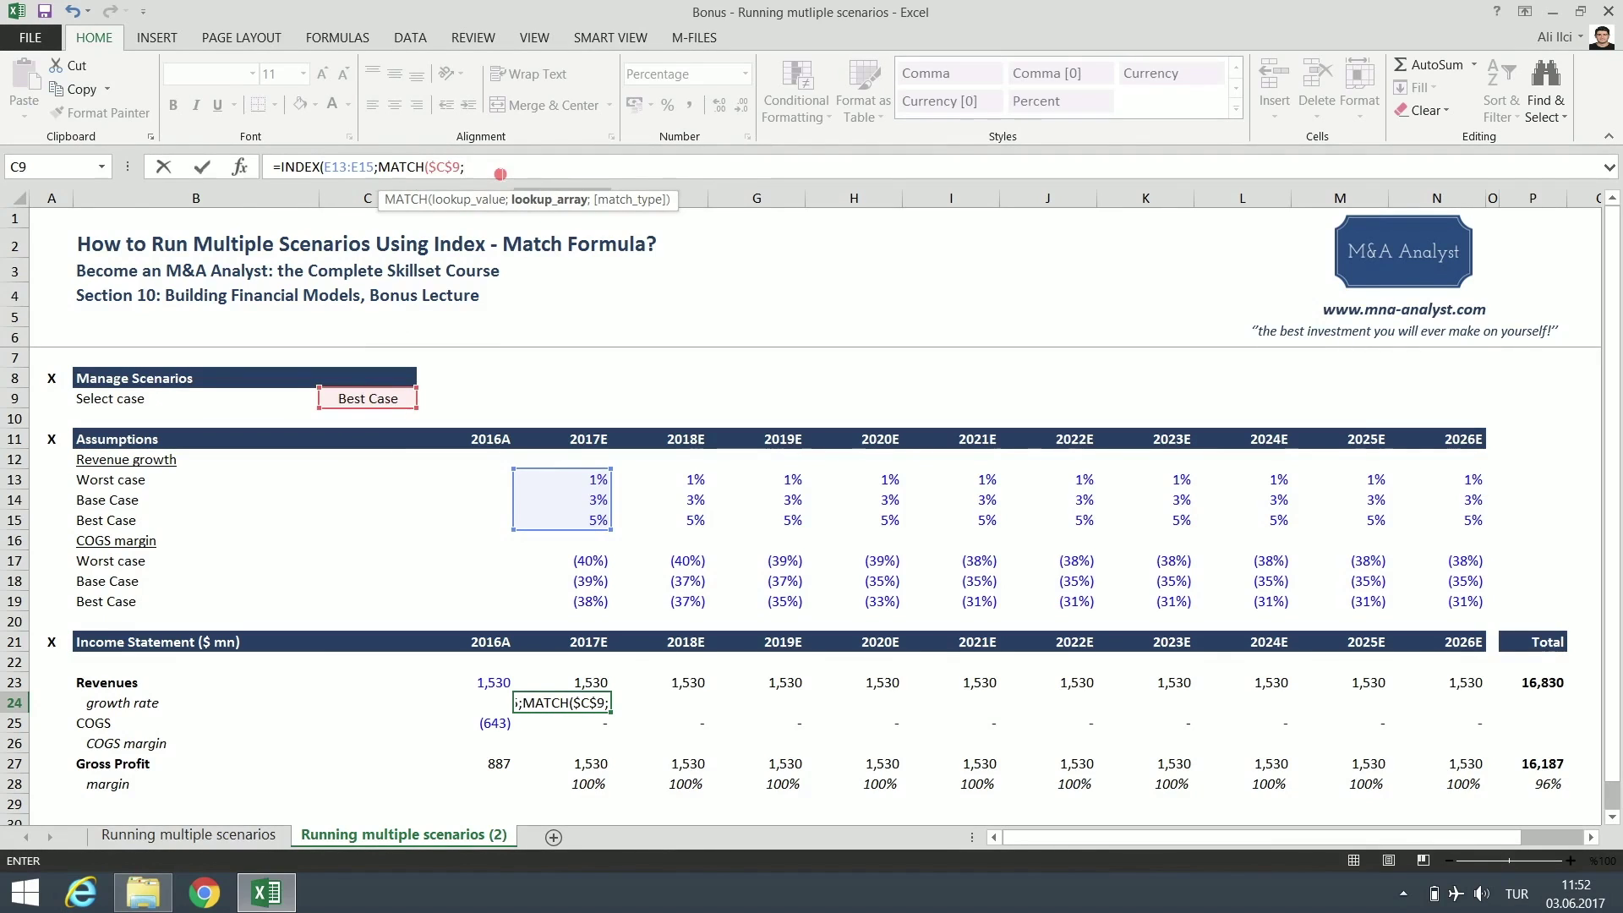
pyautogui.moveTo(236, 484); pyautogui.dragTo(236, 518)
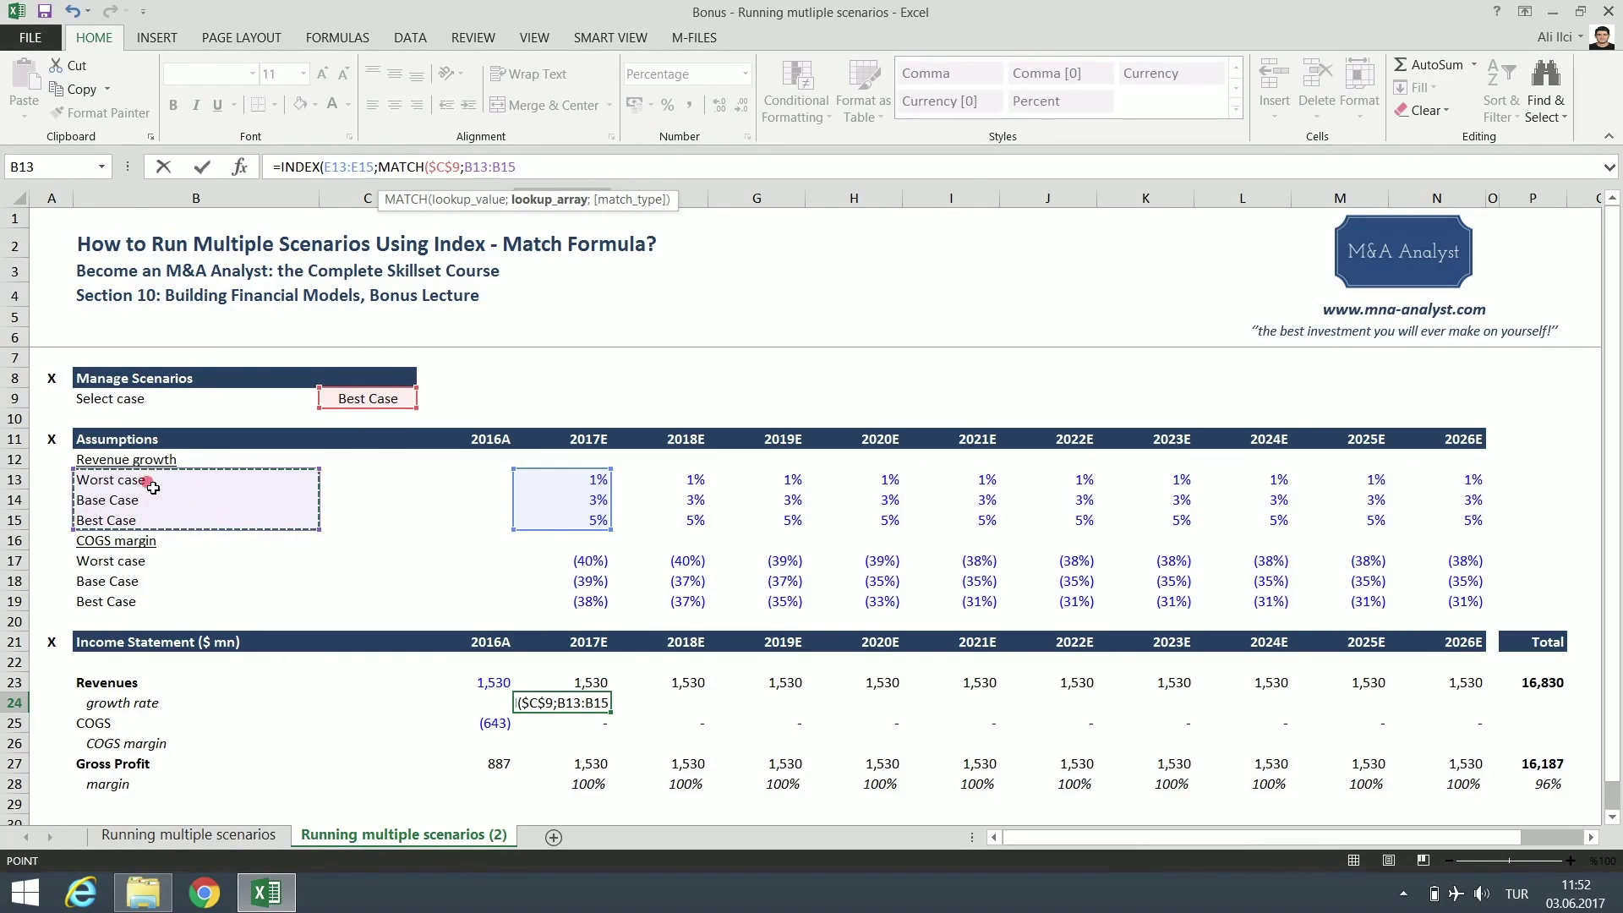
pyautogui.click(491, 173)
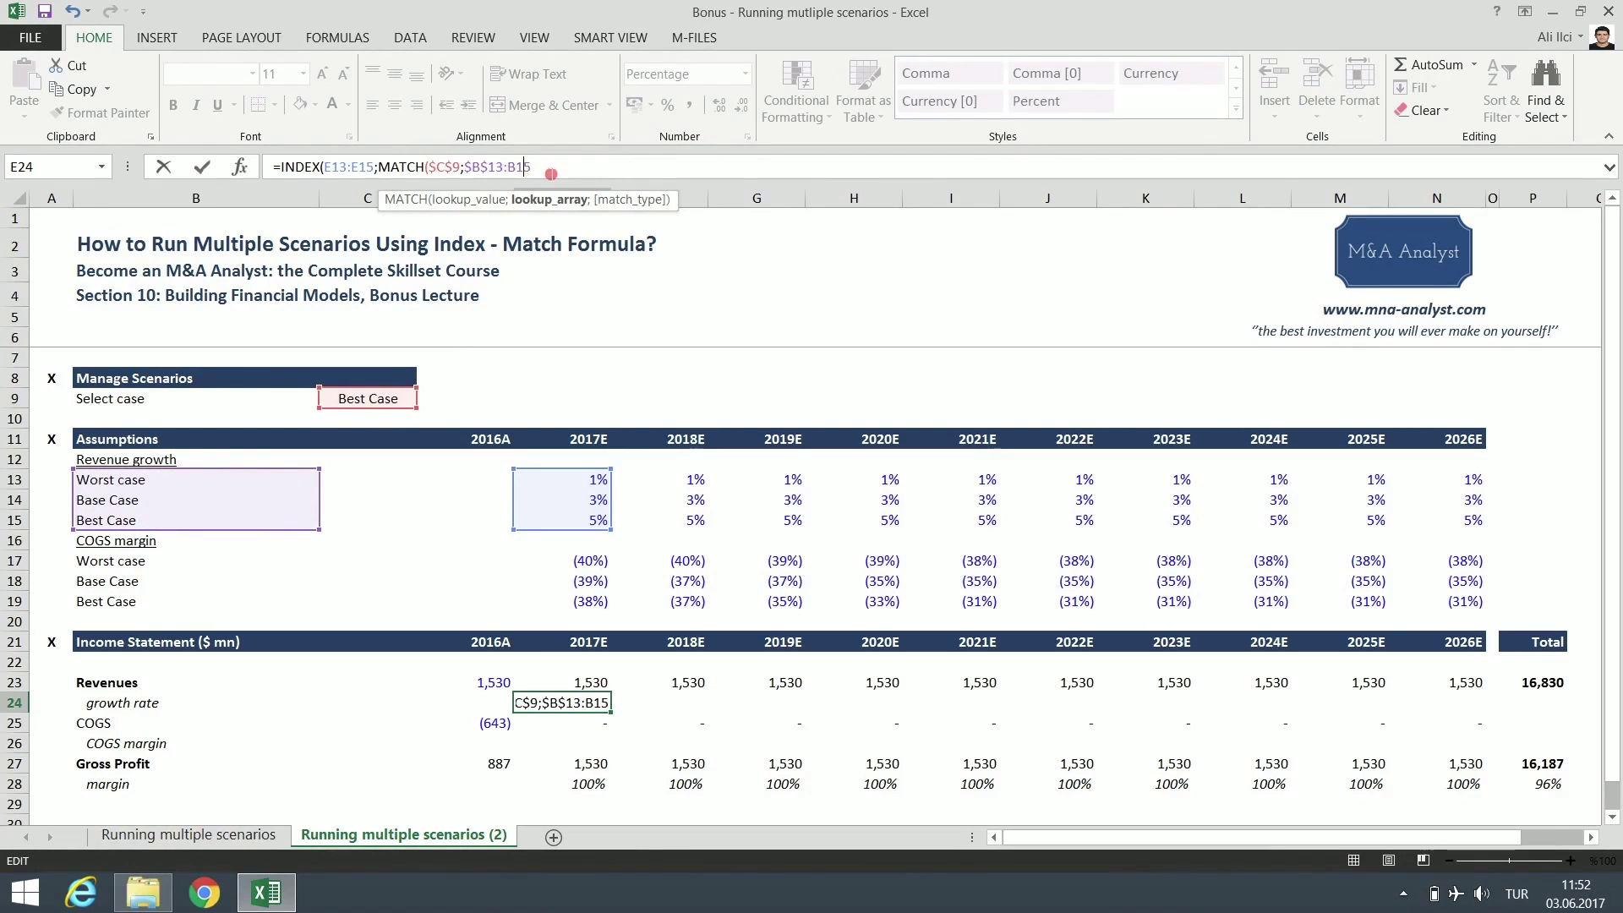
pyautogui.press('F4')
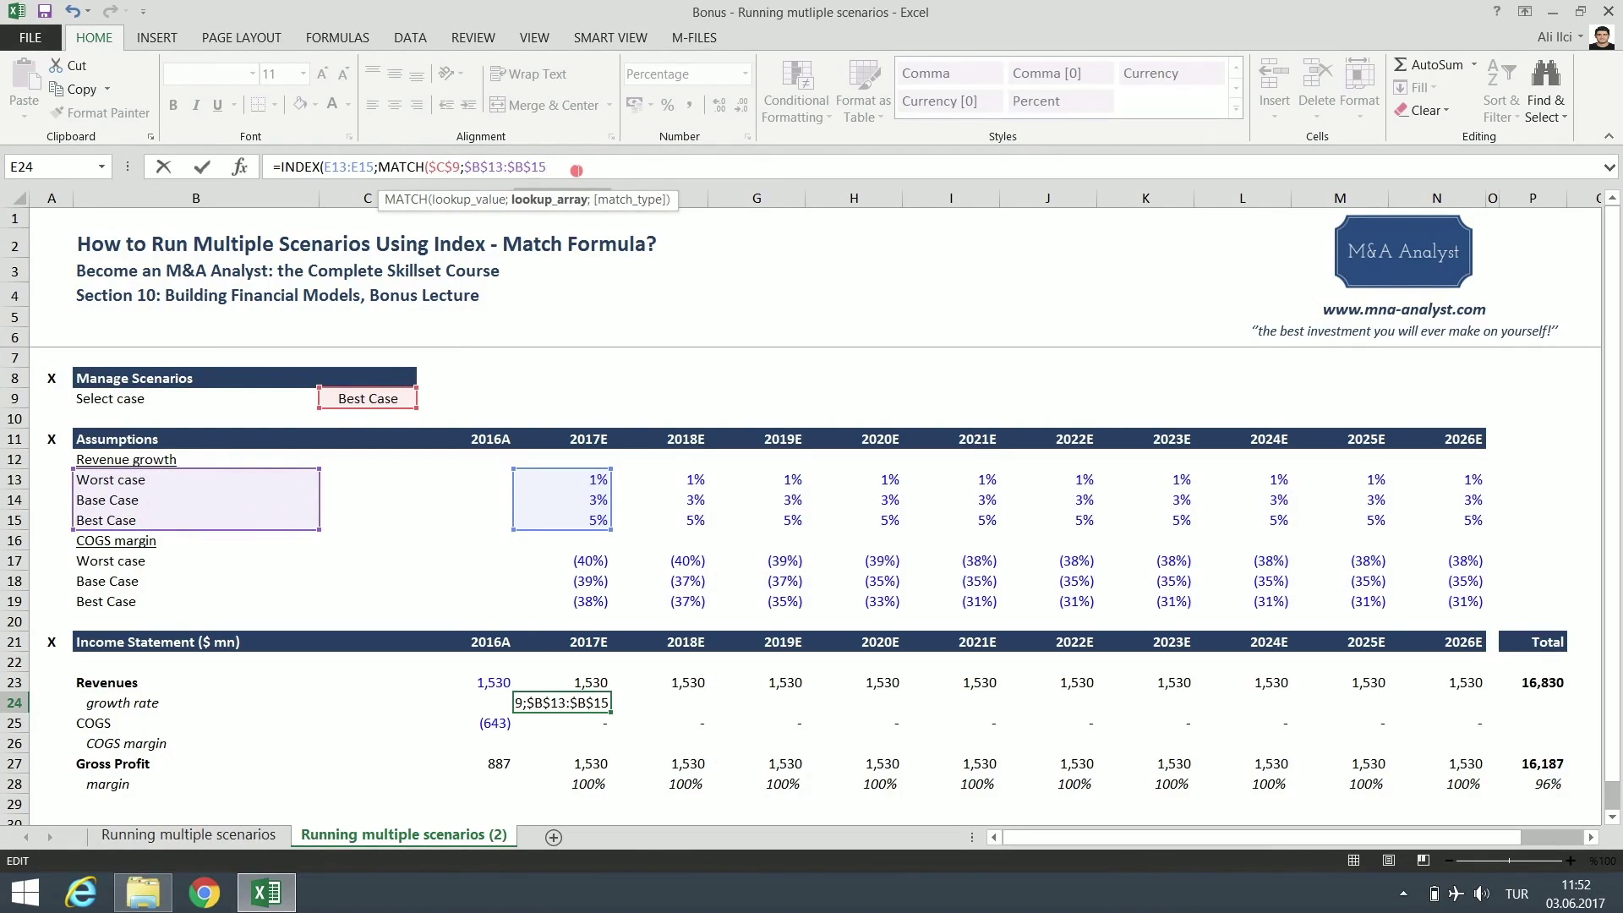
pyautogui.write(';')
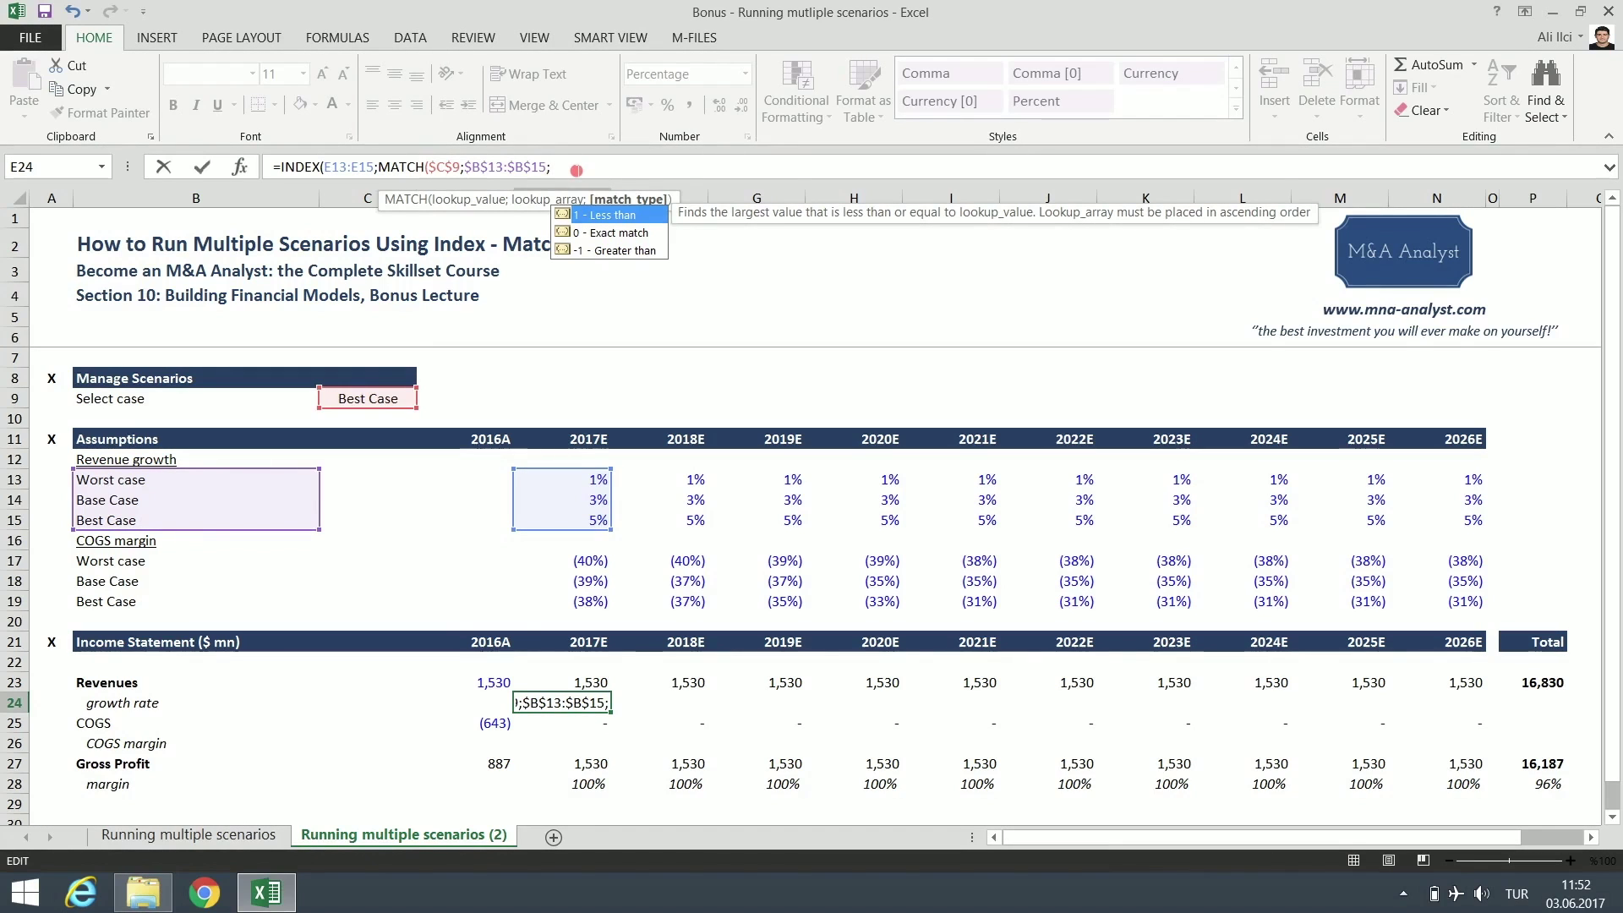
pyautogui.write('0')
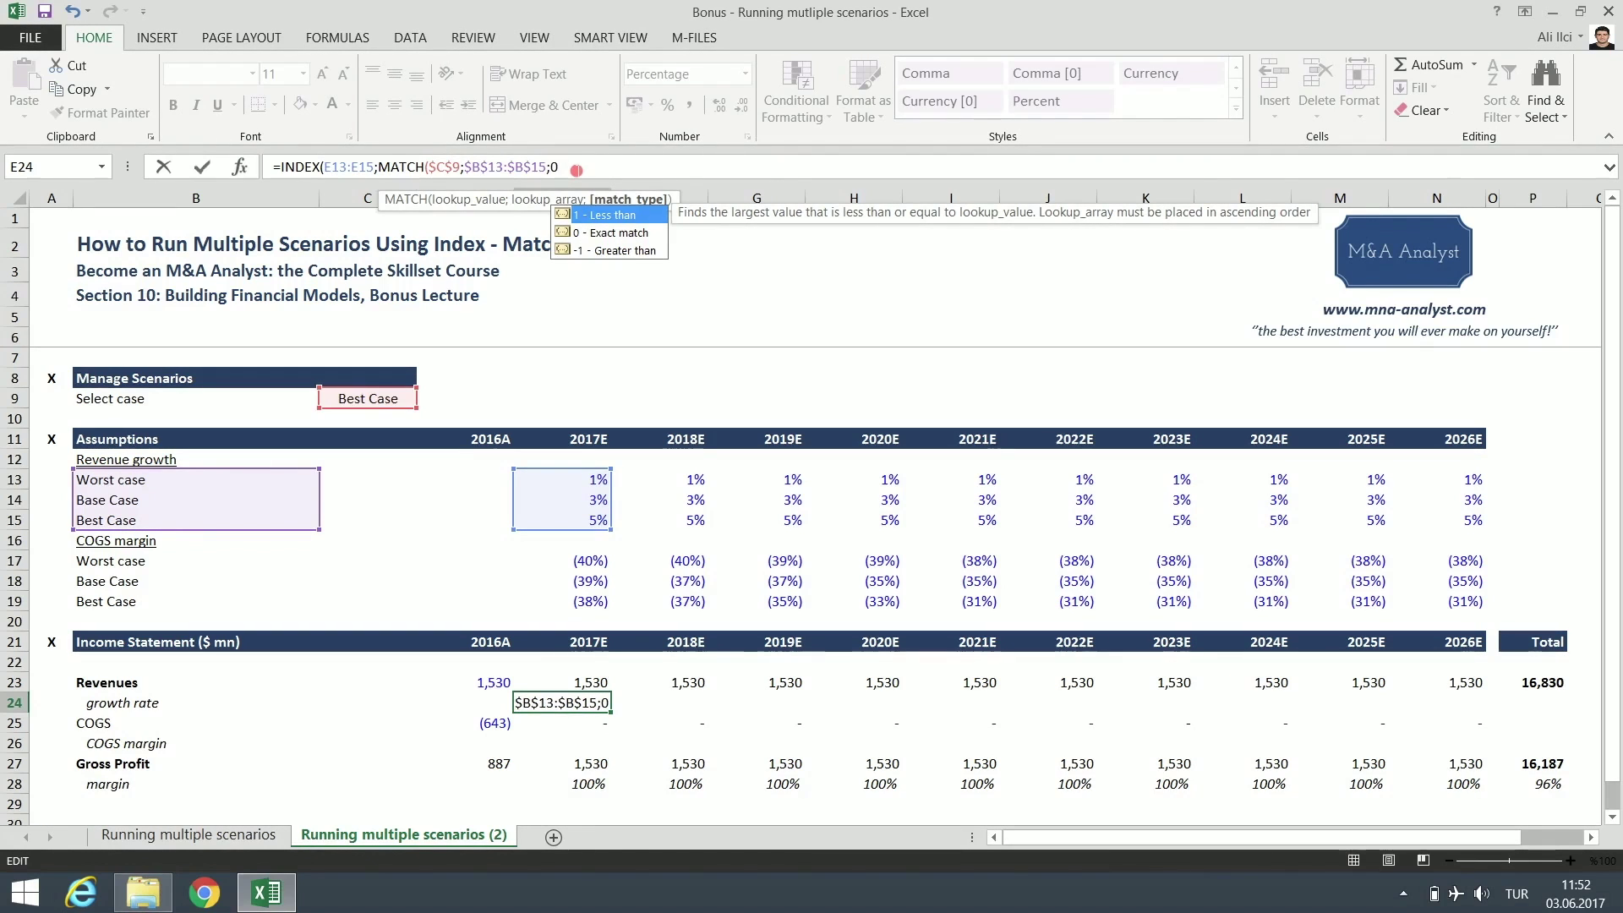
pyautogui.write('))')
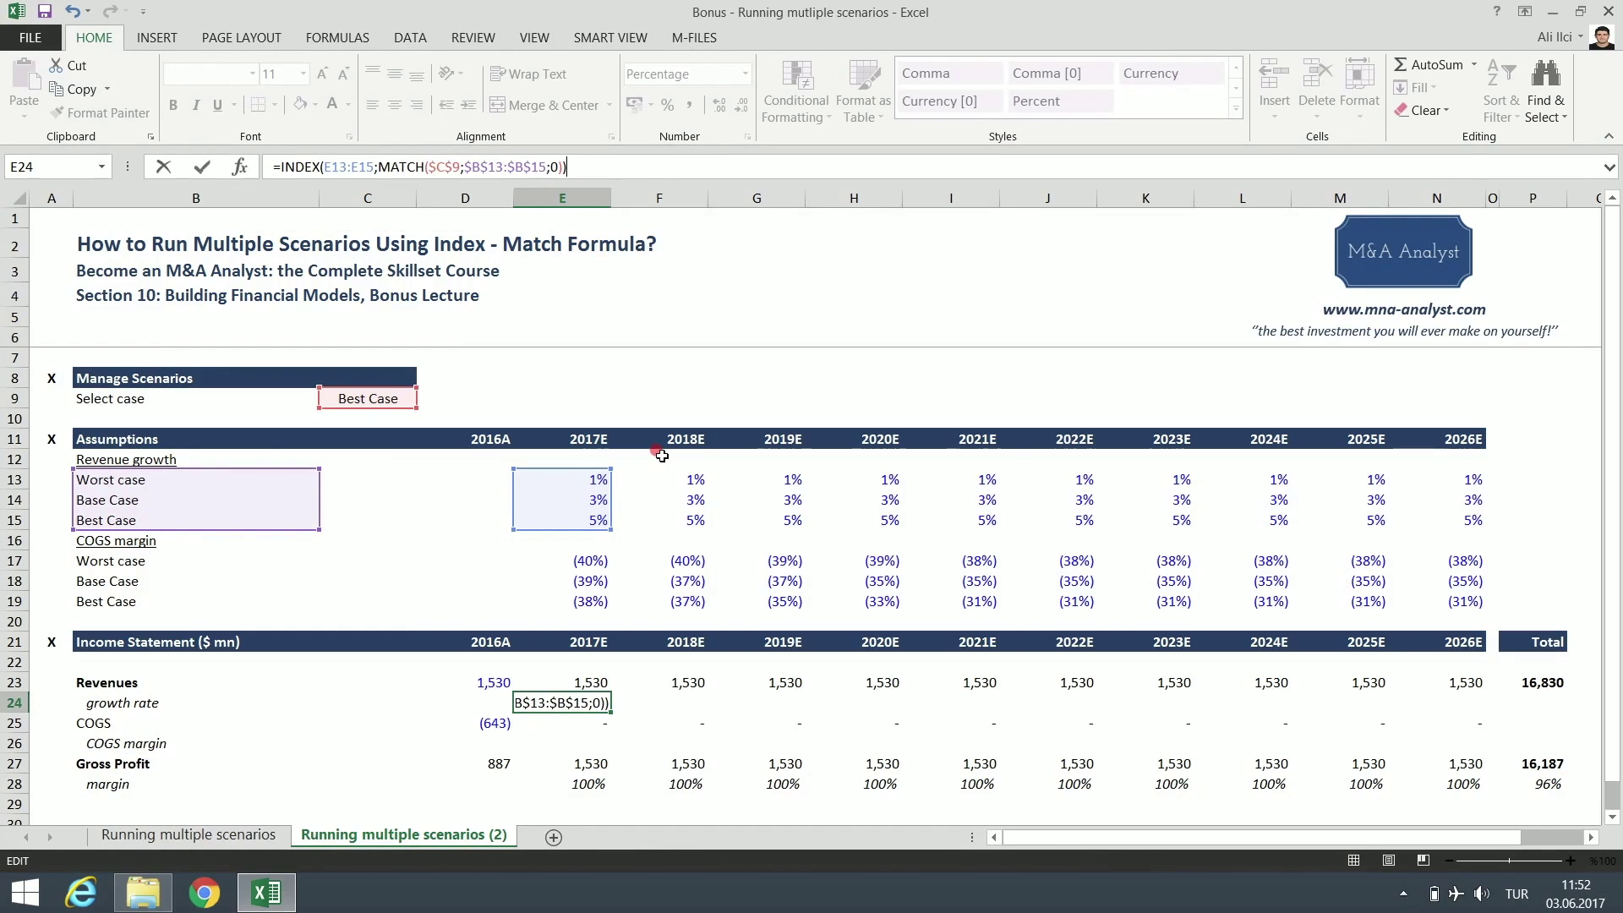
pyautogui.press('Return')
# - Highlight B15, E15 and C9 together to show how the Best Case rate is matched
pyautogui.press('Up')
pyautogui.keyDown('ctrl'); pyautogui.click(272, 519); pyautogui.keyUp('ctrl')
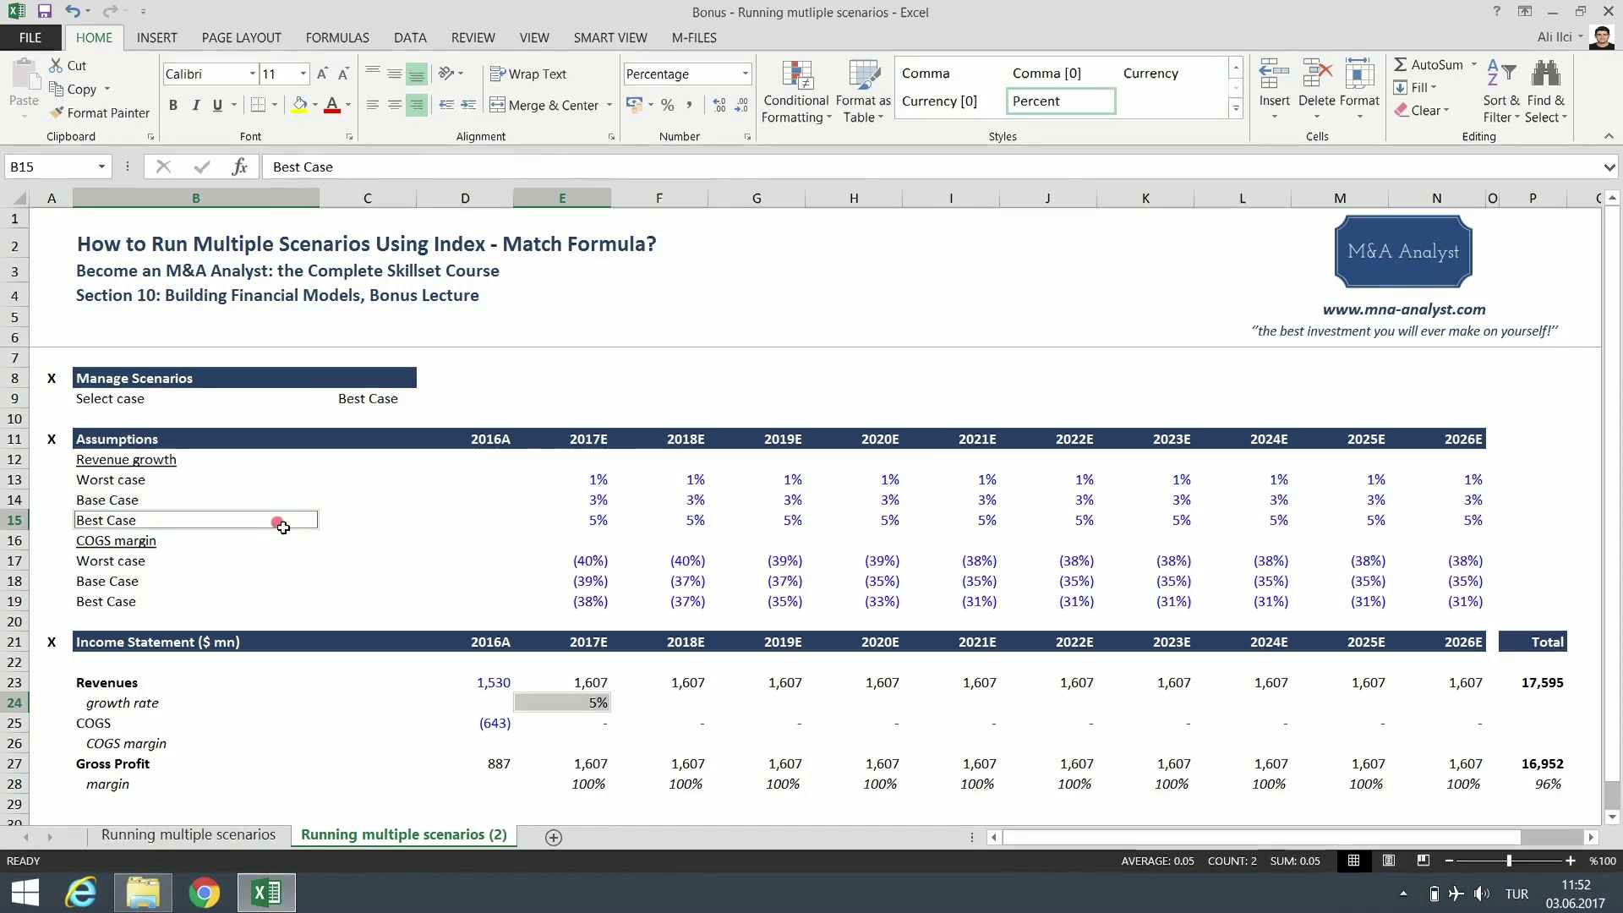
pyautogui.keyDown('ctrl'); pyautogui.click(597, 520); pyautogui.keyUp('ctrl')
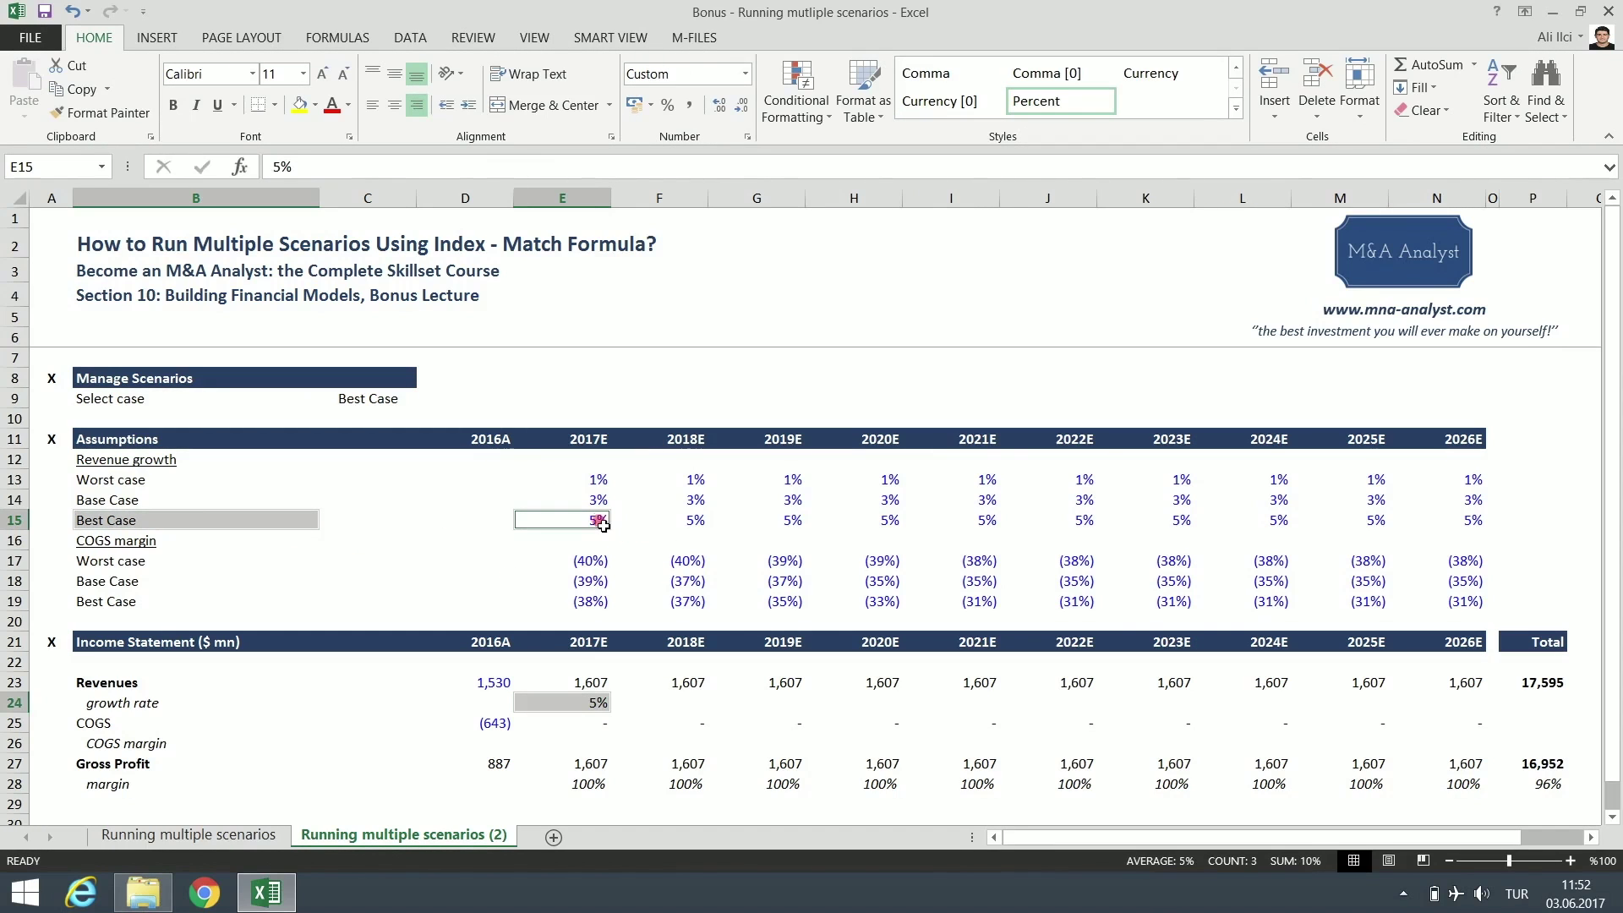
pyautogui.keyDown('ctrl'); pyautogui.click(389, 398); pyautogui.keyUp('ctrl')
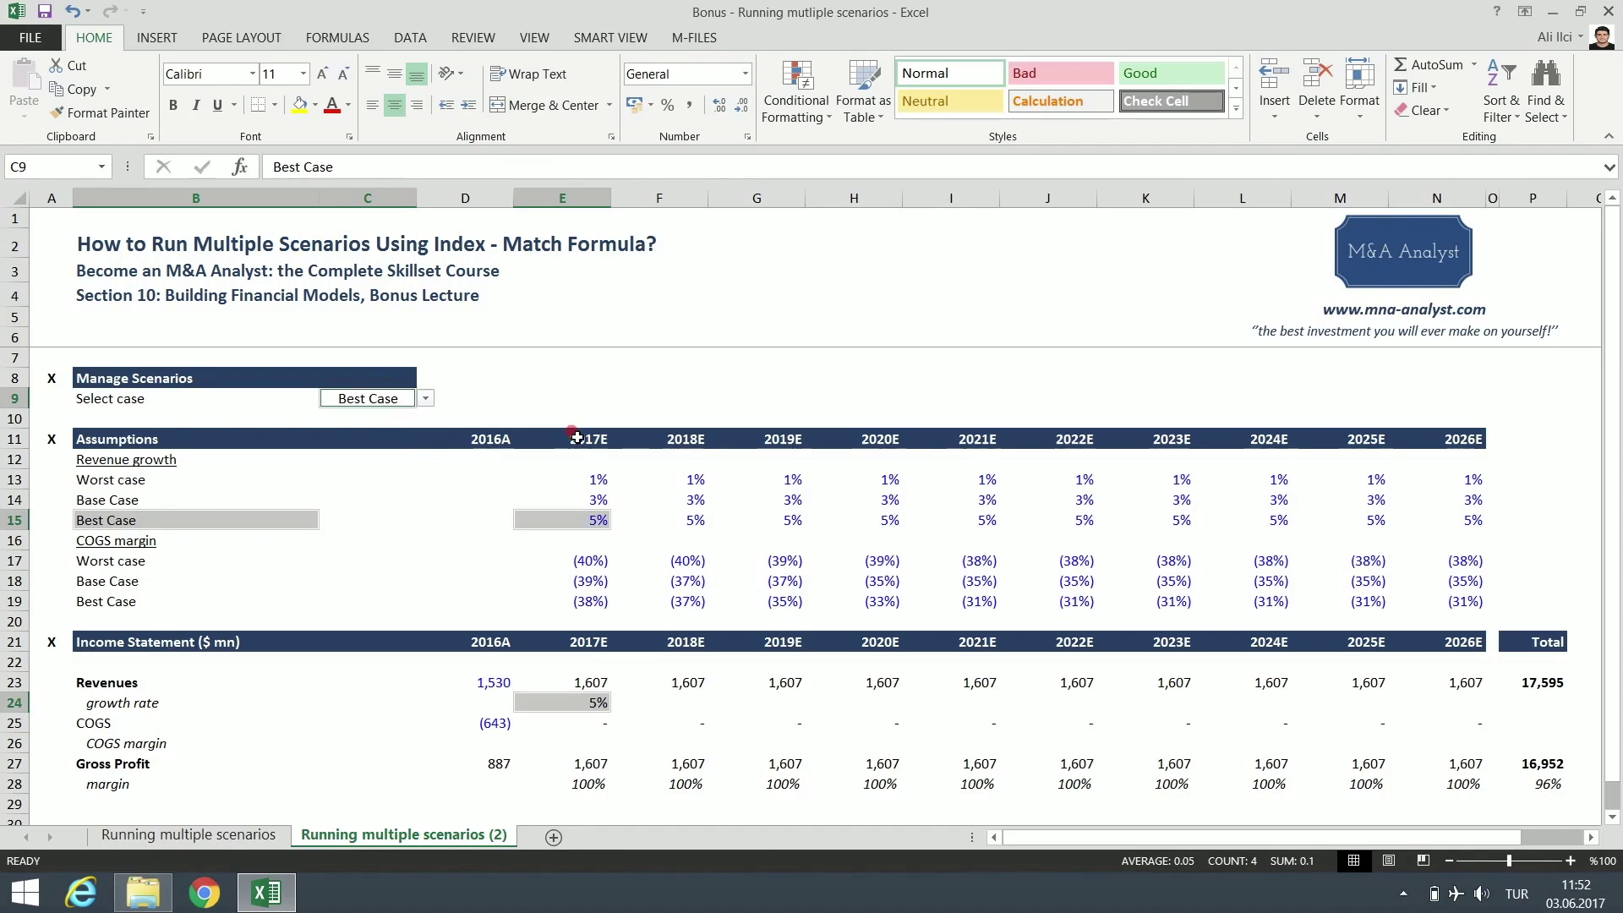
pyautogui.click(598, 400)
# - Fill E24's growth formula right through N24, giving 5% growth each year to 2026E
pyautogui.click(596, 683)
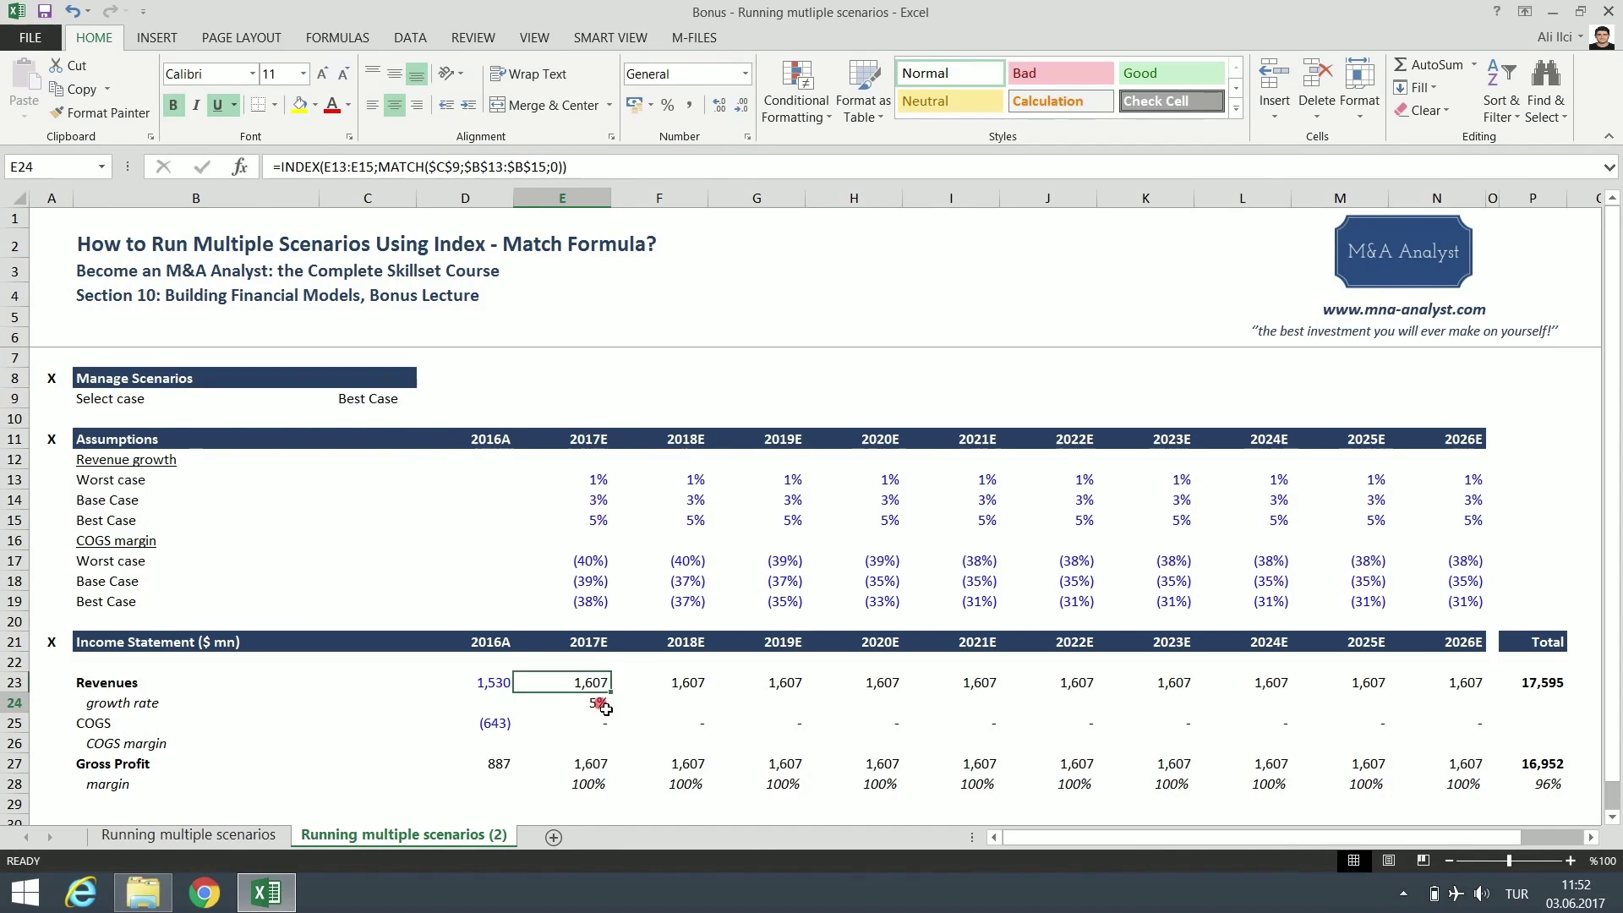
pyautogui.click(600, 705)
pyautogui.moveTo(610, 712); pyautogui.dragTo(1454, 725)
pyautogui.click(592, 706)
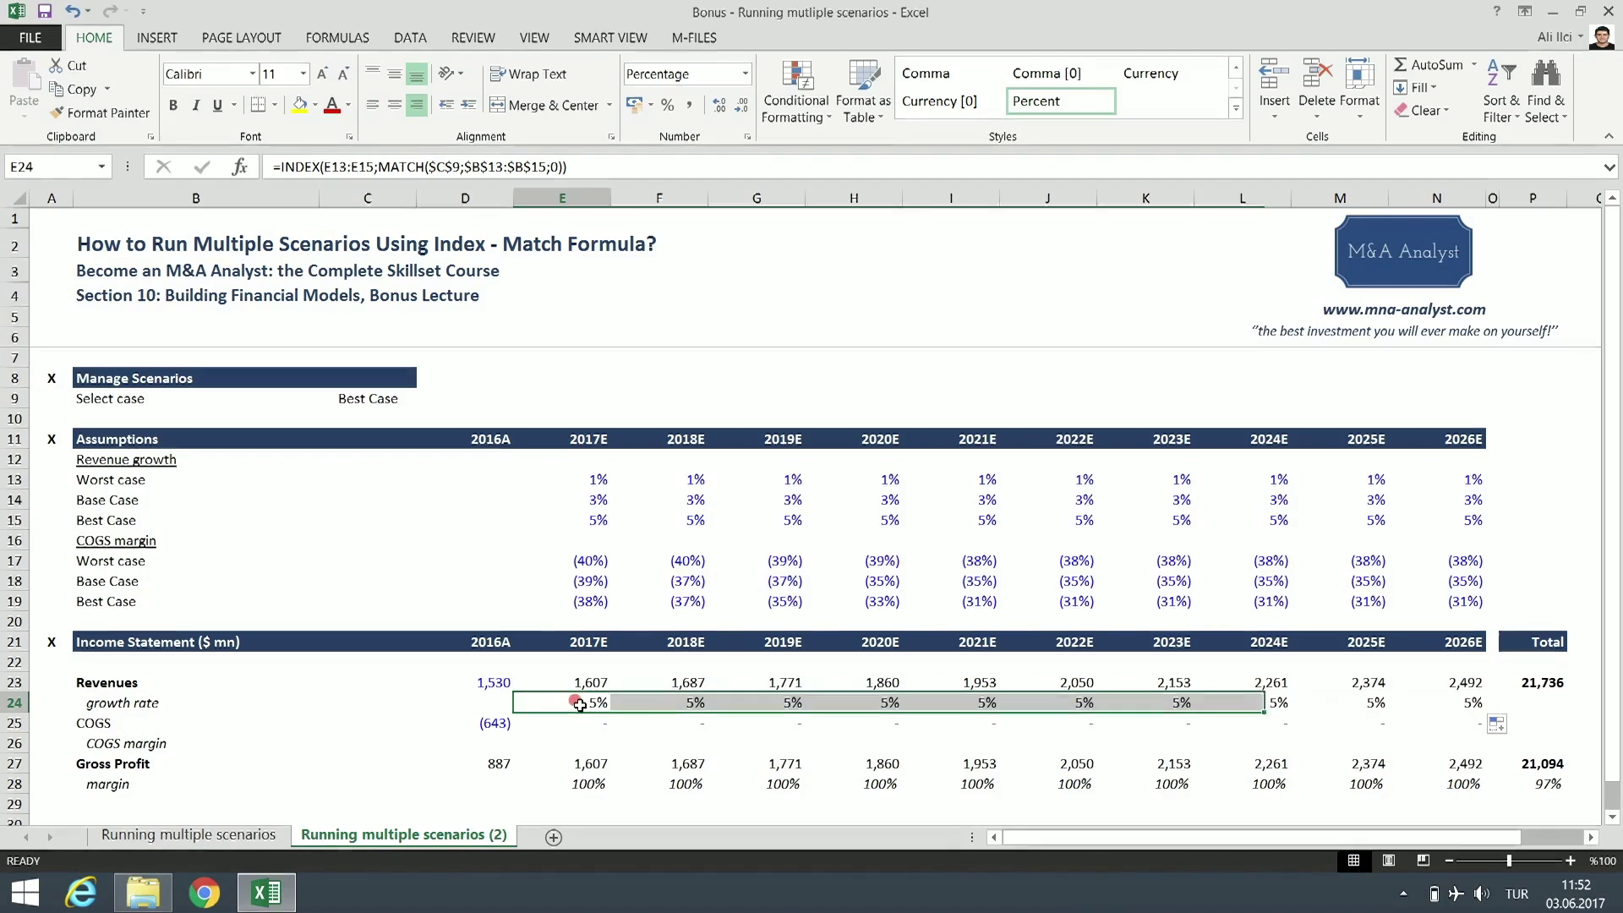
pyautogui.press('Right')
pyautogui.press('Right')
pyautogui.press('Right')
pyautogui.press('Right')
pyautogui.press('Right')
pyautogui.press('Right')
pyautogui.press('Right')
pyautogui.press('Right')
pyautogui.press('Right')
pyautogui.press('Right')
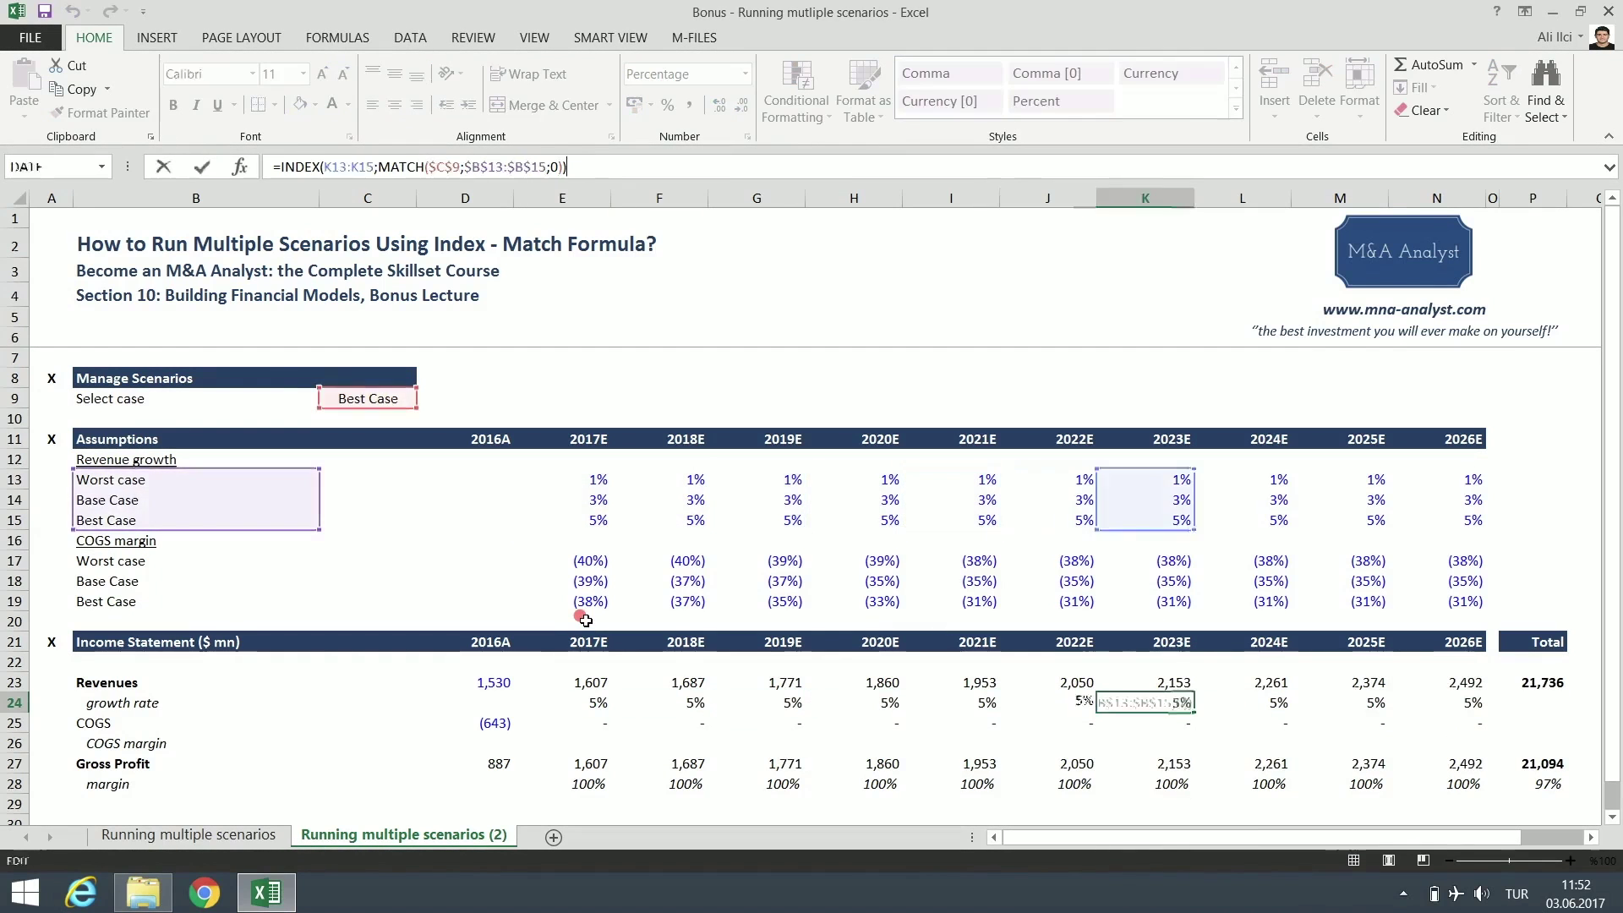
# - Inspect F24's formula to confirm its references shifted correctly, leaving it unchanged
pyautogui.click(602, 706)
pyautogui.press('F2')
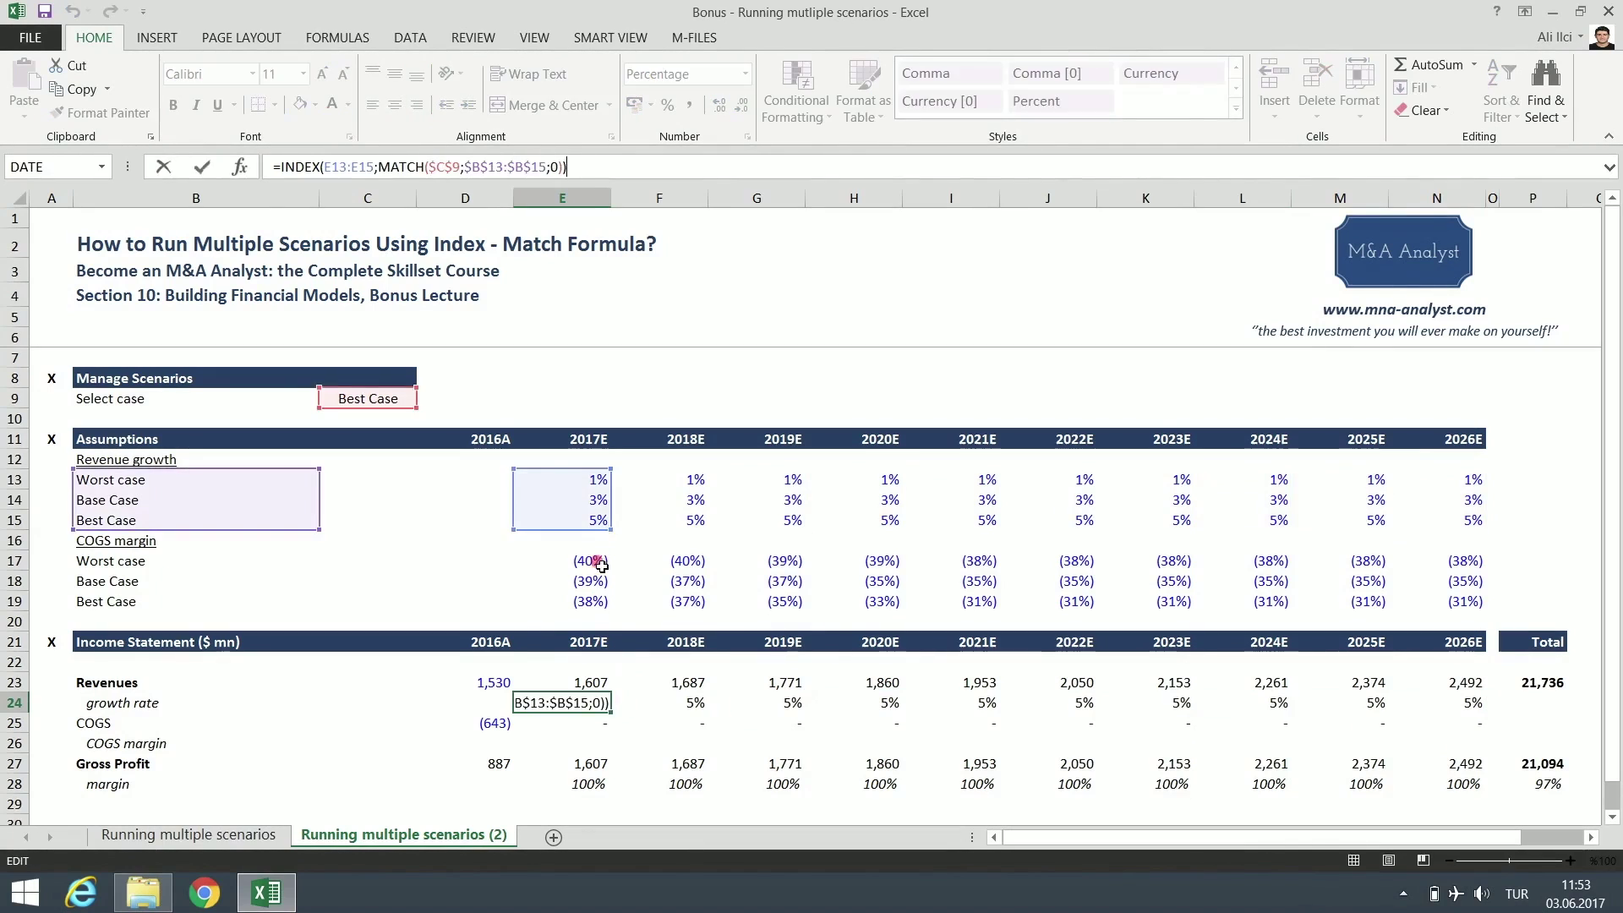
pyautogui.press('Tab')
pyautogui.press('F2')
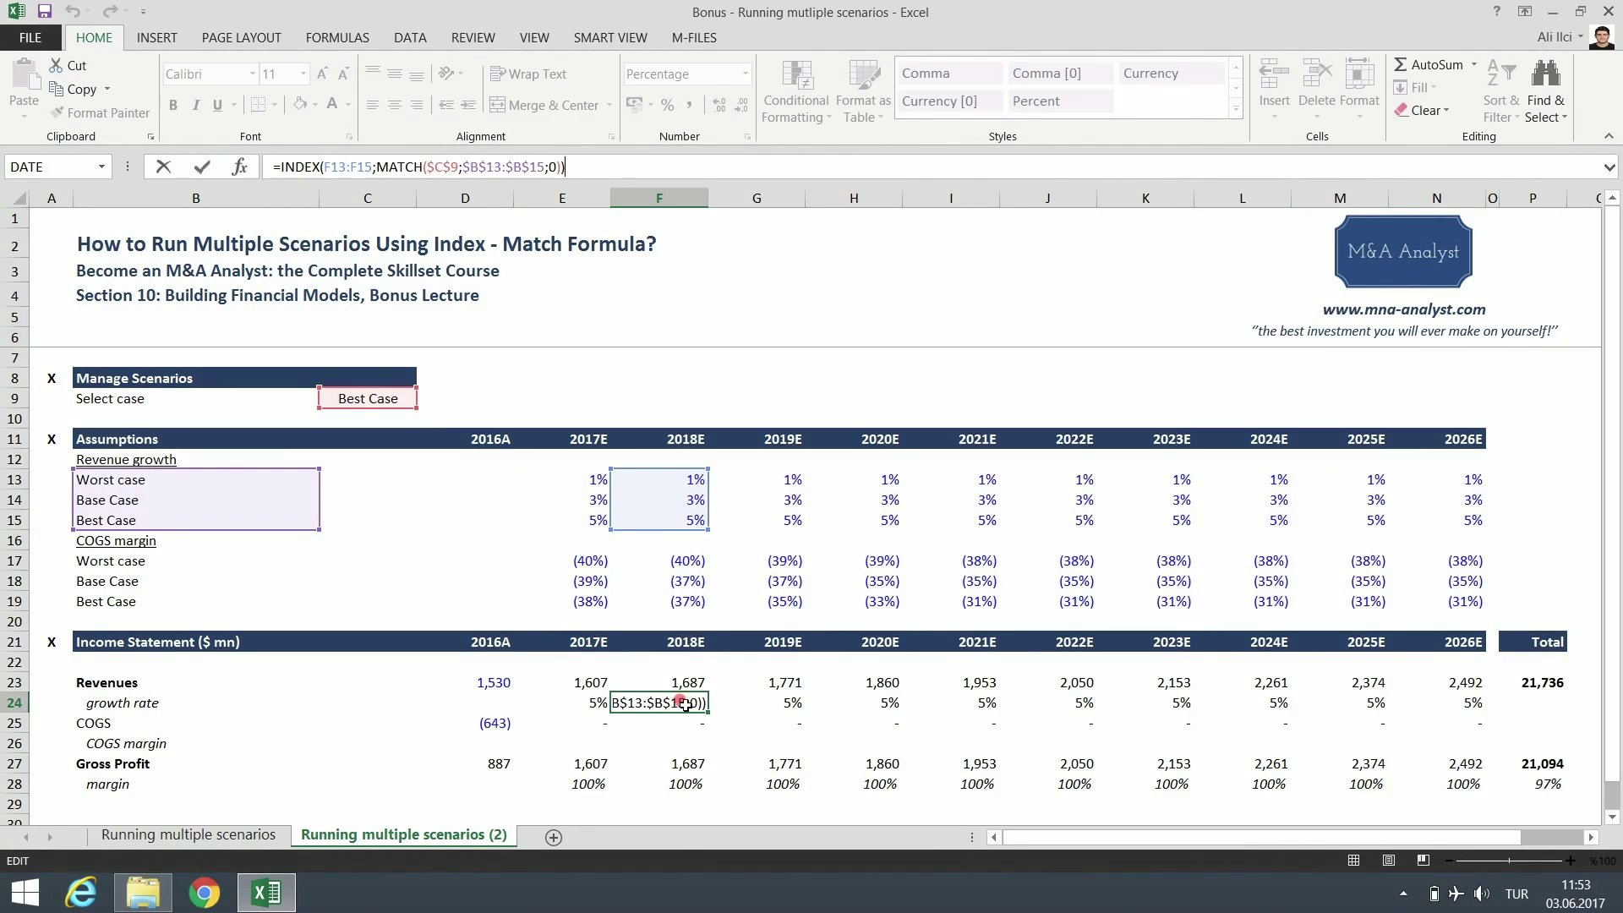
pyautogui.press('Escape')
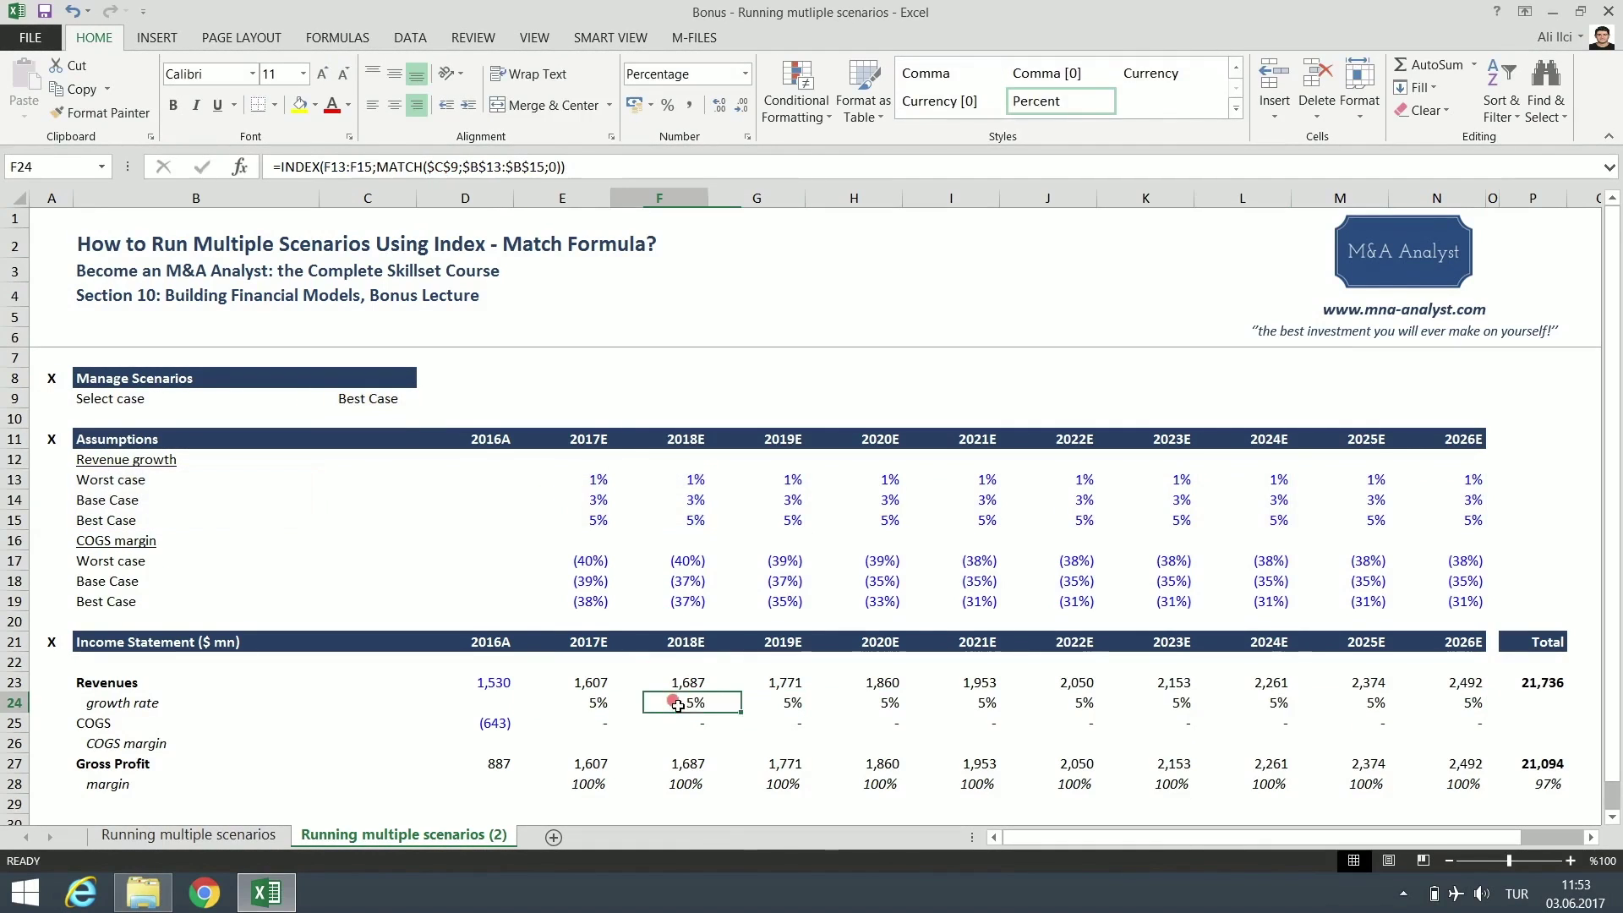
pyautogui.press('F2')
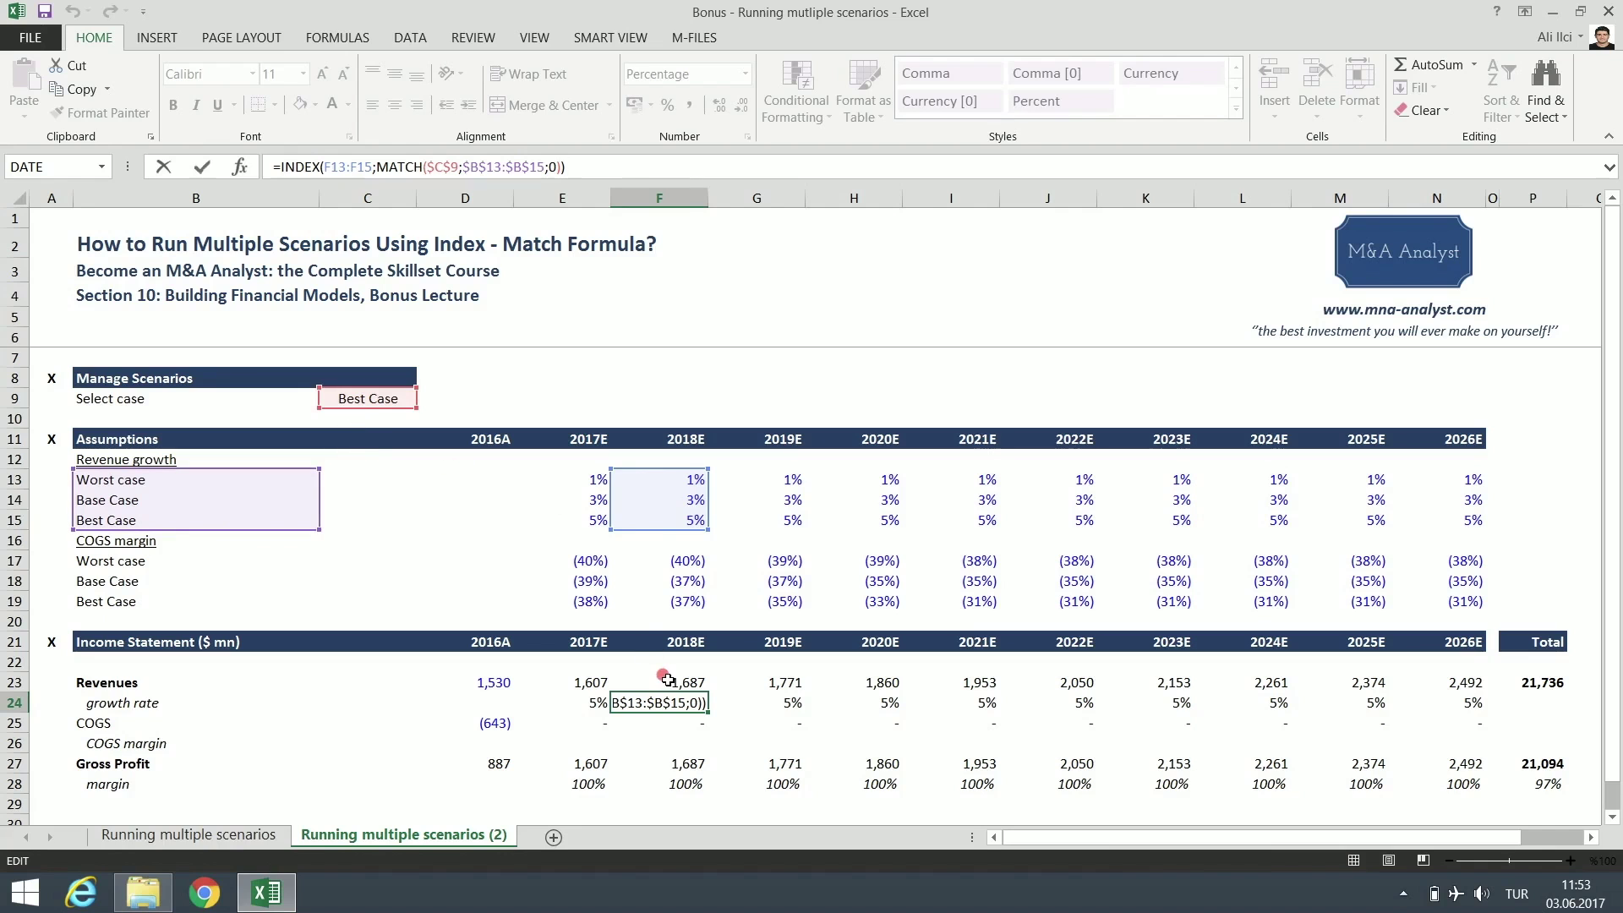
pyautogui.click(591, 702)
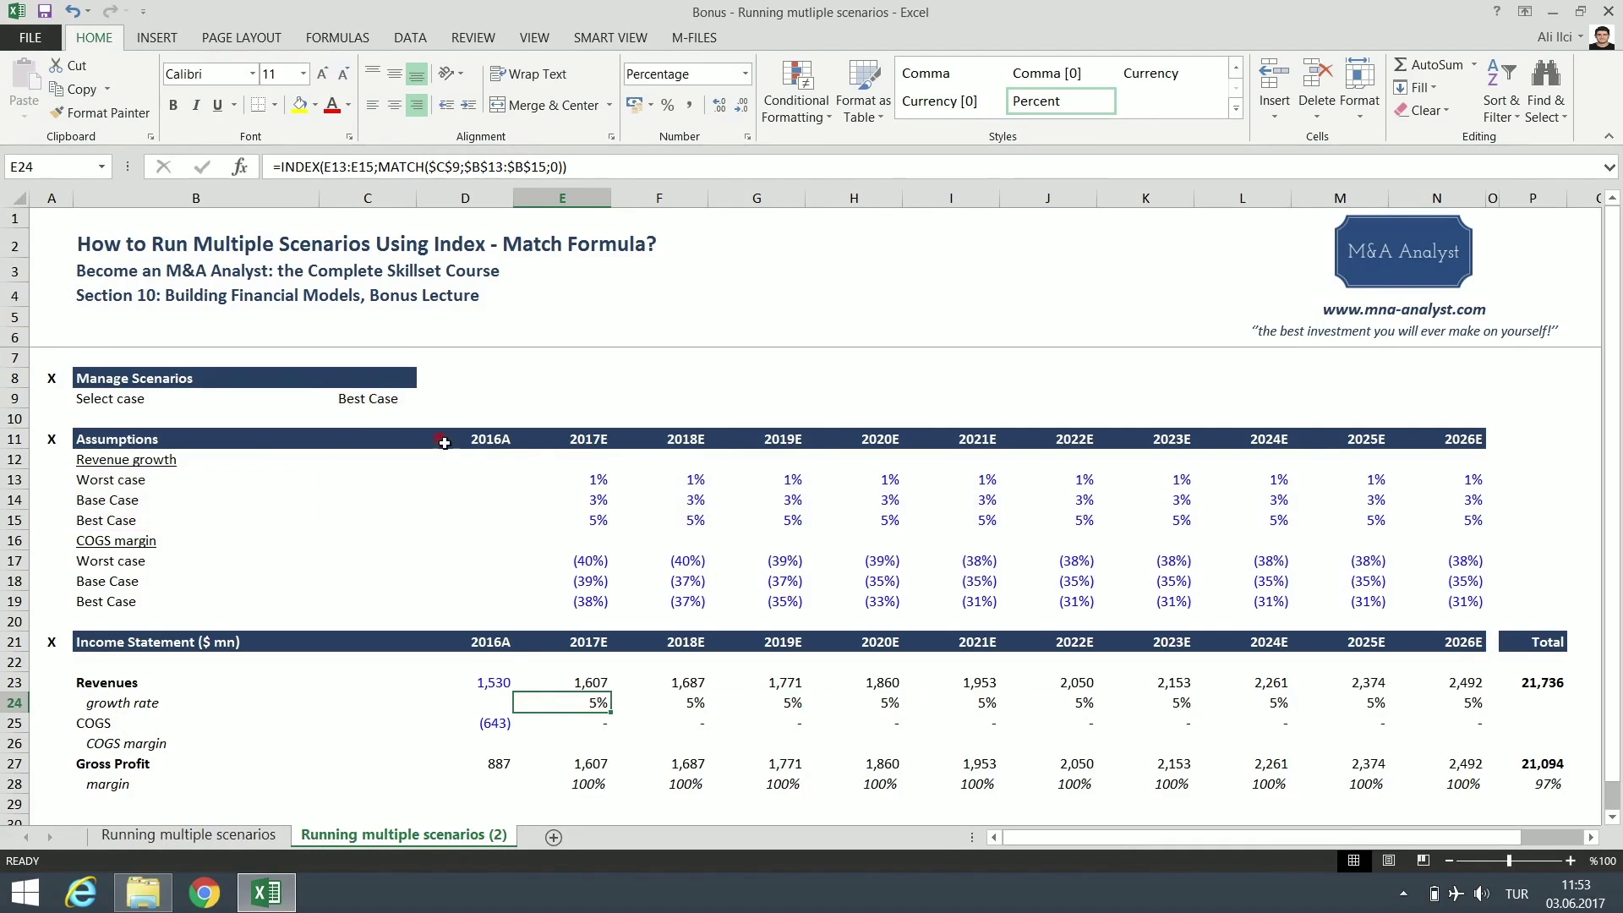
# - Choose Worst case in C9, dropping growth to 1% and total revenues to 17,697
pyautogui.click(379, 399)
pyautogui.click(425, 398)
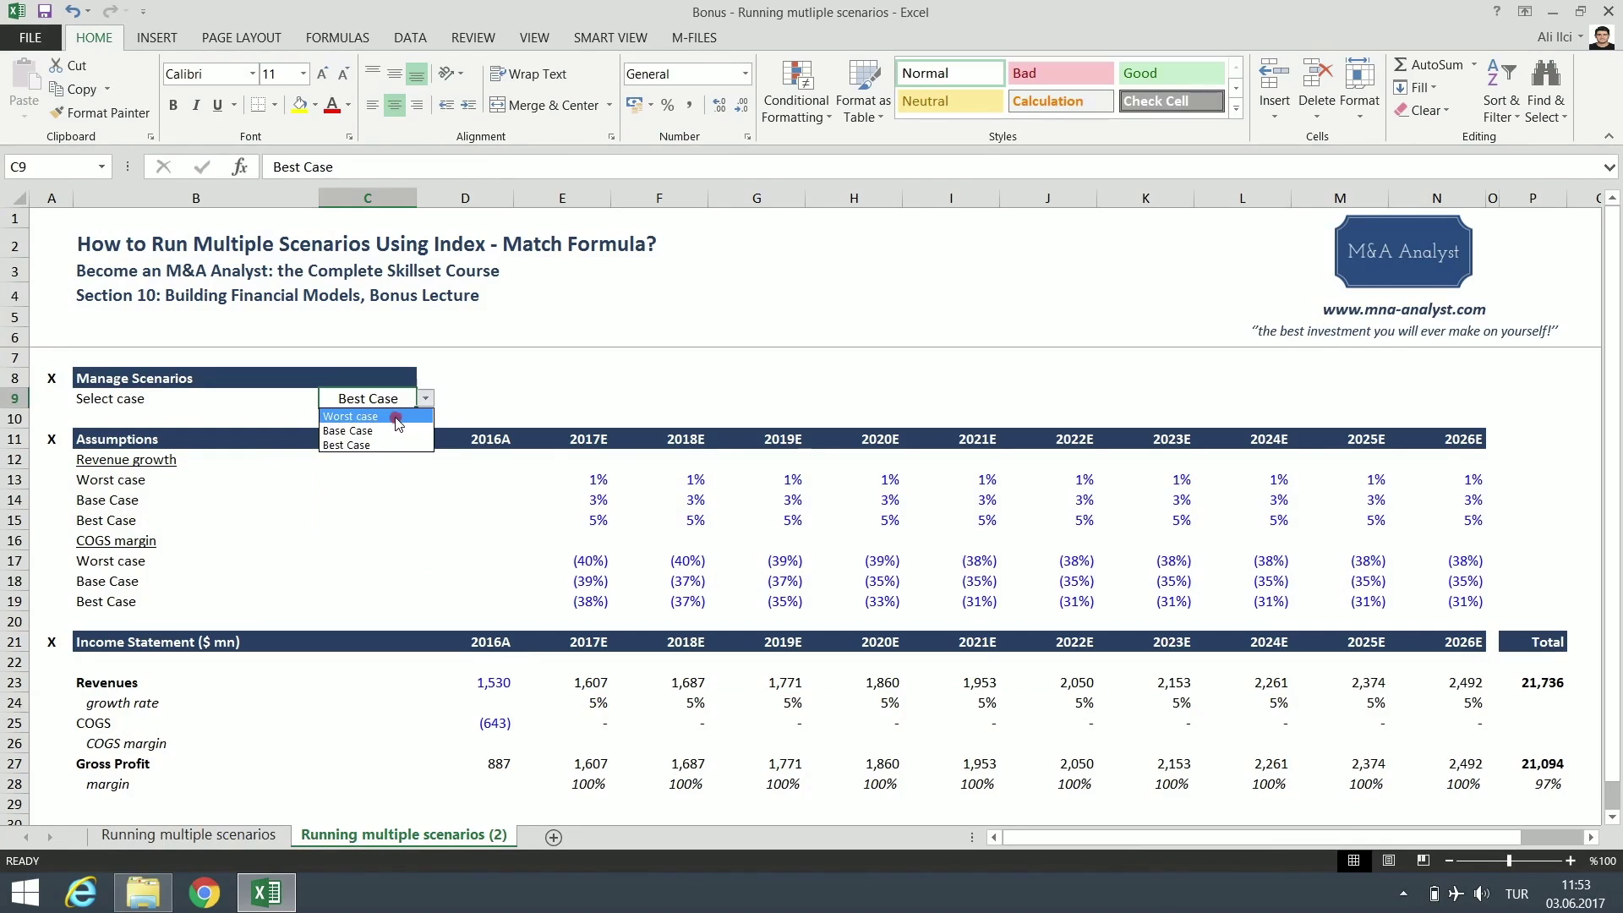
pyautogui.click(397, 416)
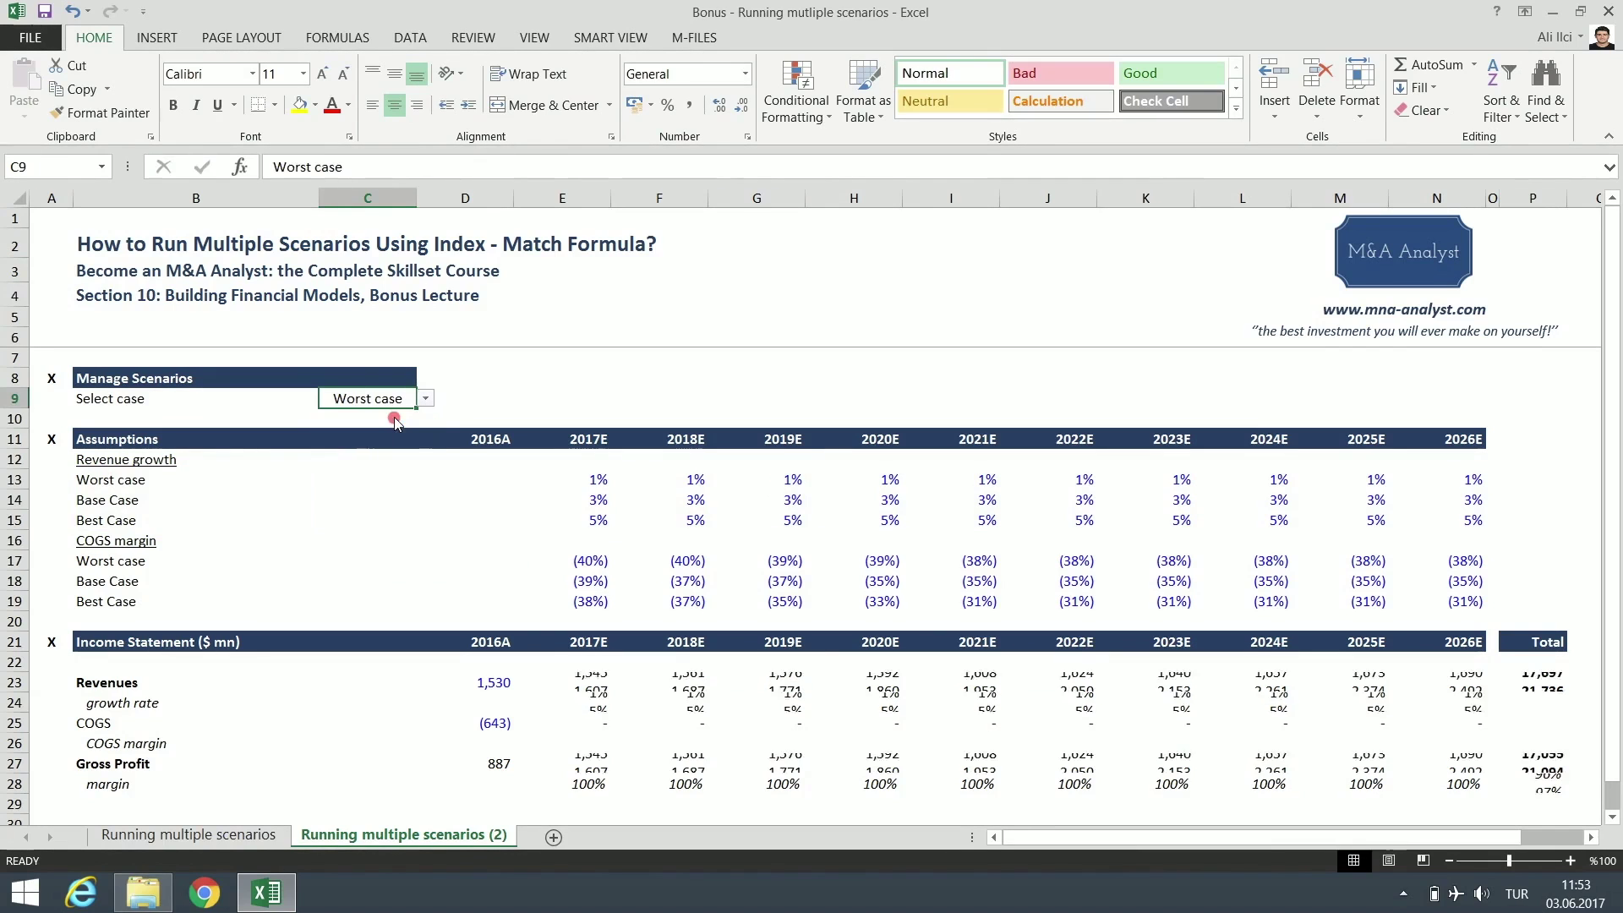
pyautogui.click(599, 704)
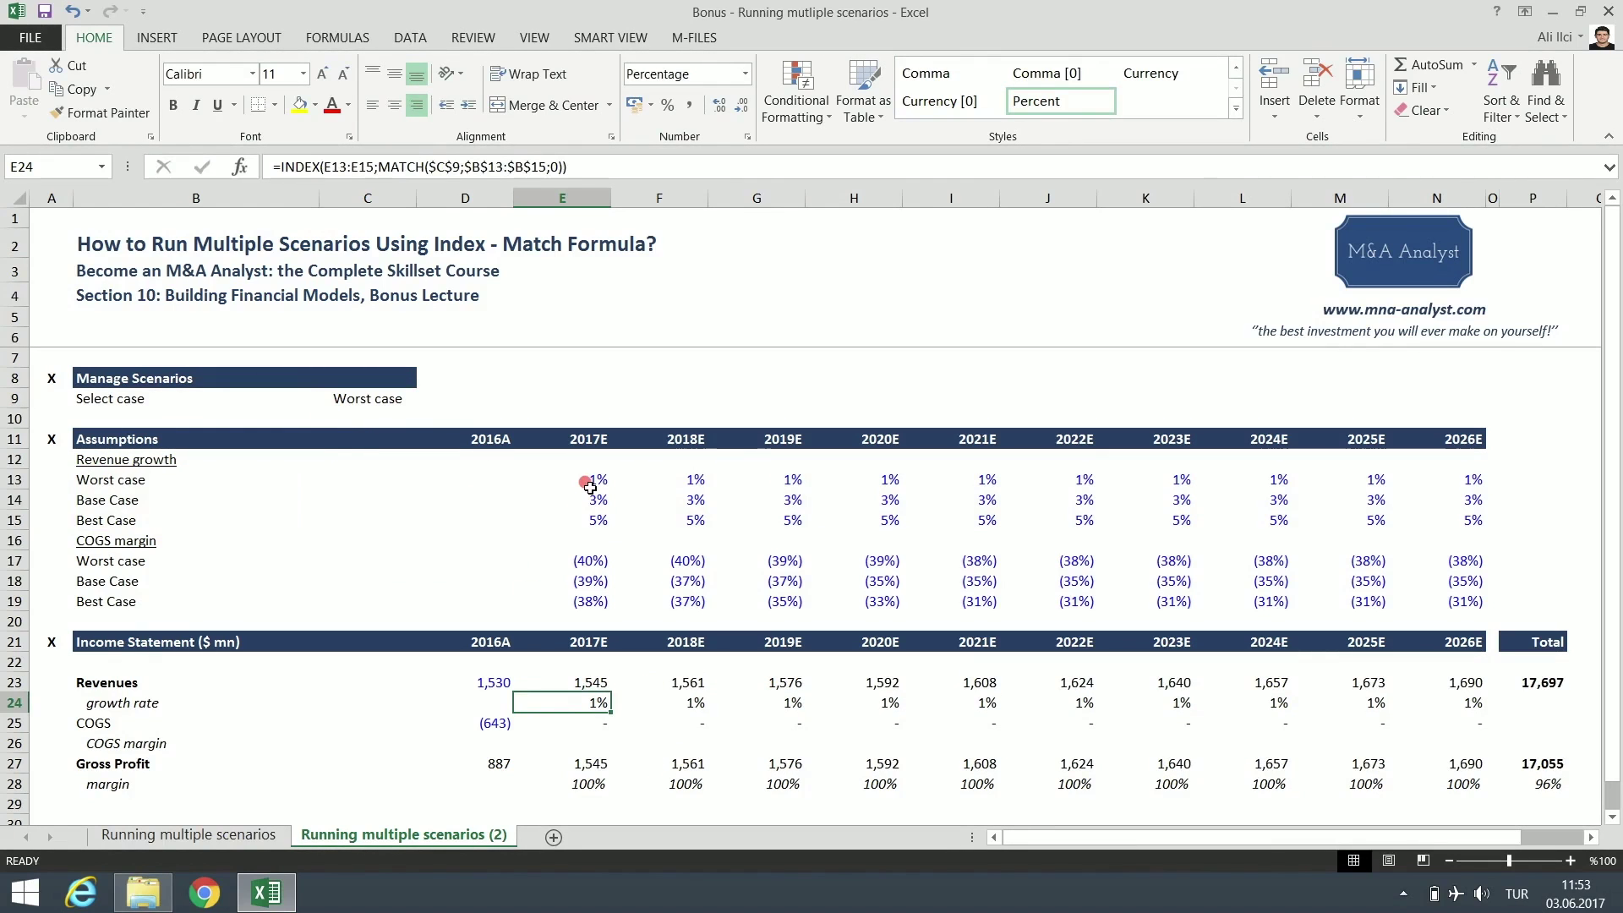
pyautogui.moveTo(592, 479); pyautogui.dragTo(1411, 476)
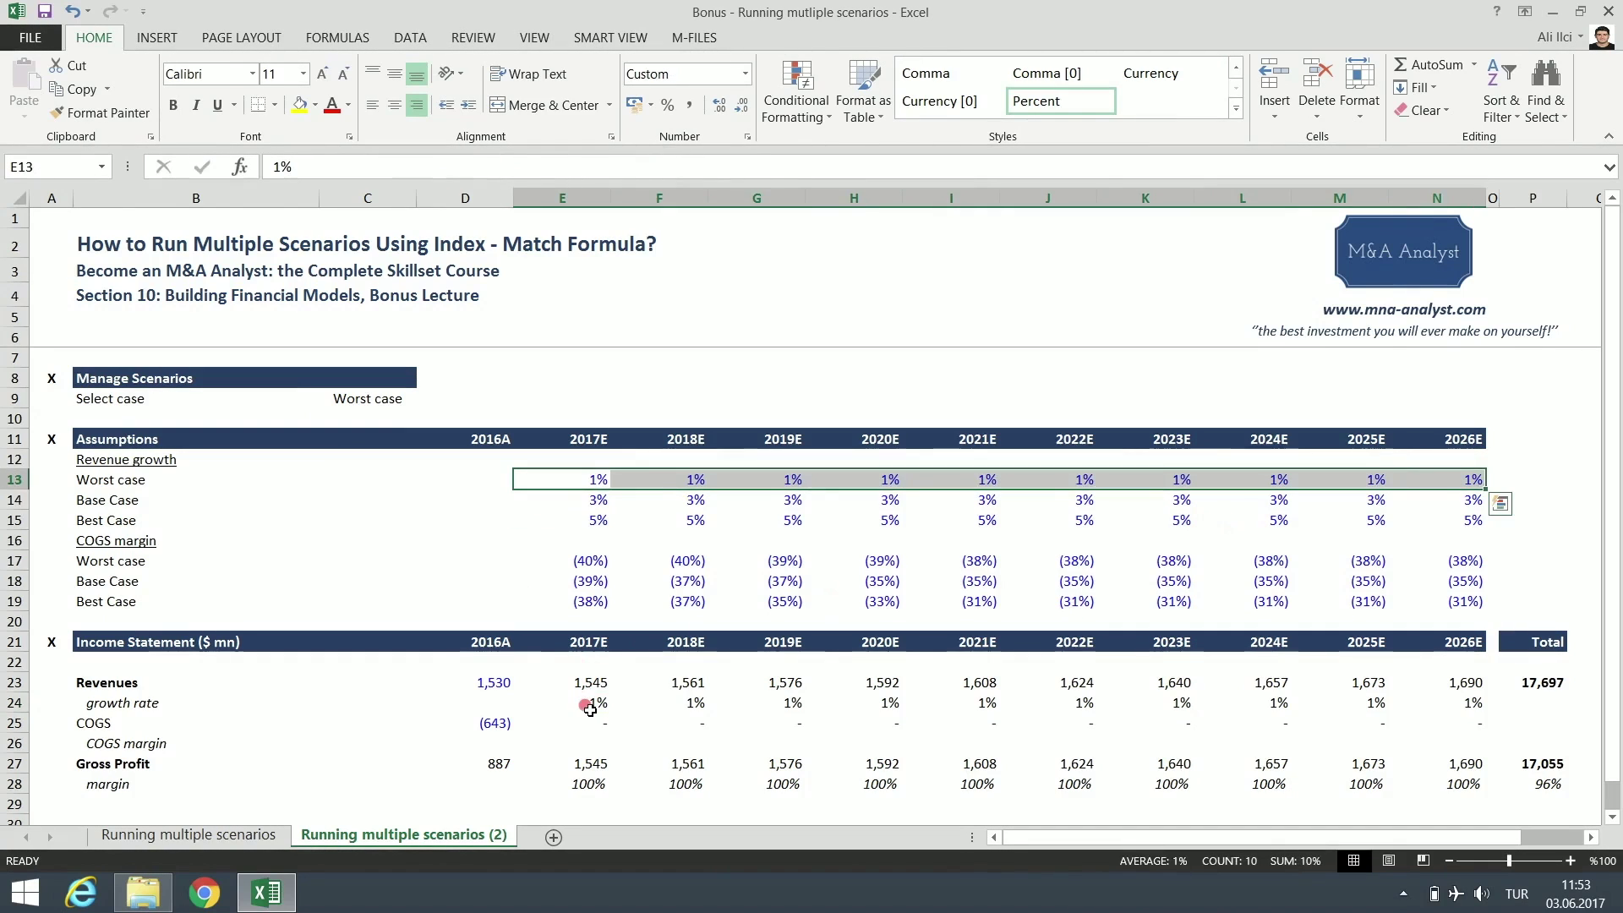
pyautogui.doubleClick(554, 704)
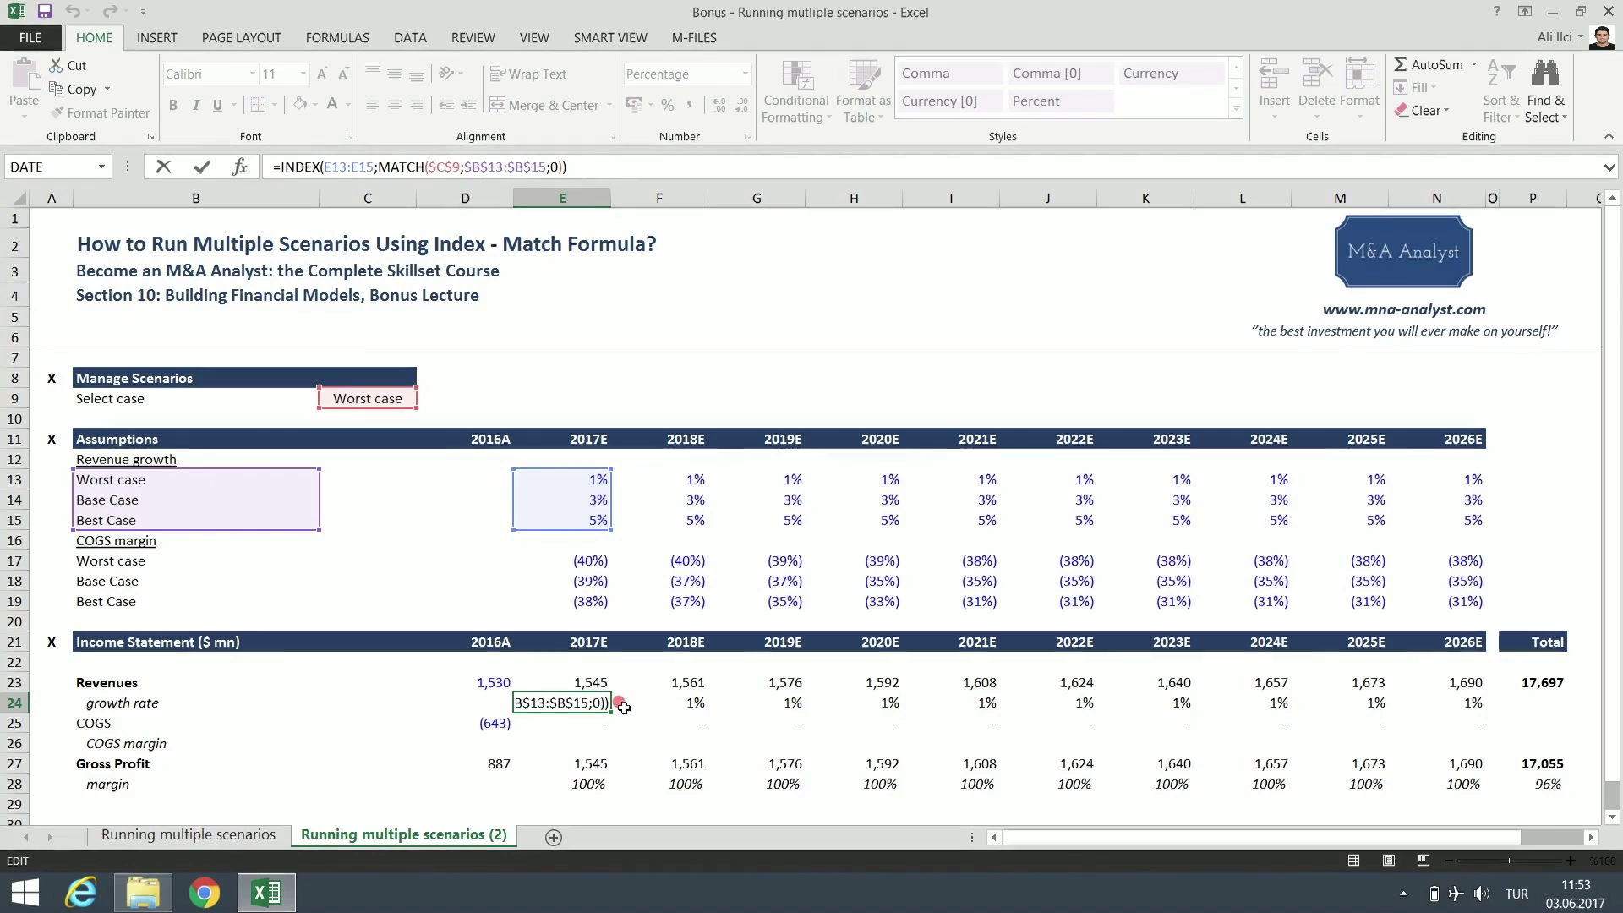
pyautogui.hotkey('ctrl', 'Return')
# - Enter =INDEX(E17:E19;MATCH($C$9;$B$17:$B$19;0)) in E26 for the 2017E COGS margin
pyautogui.click(587, 743)
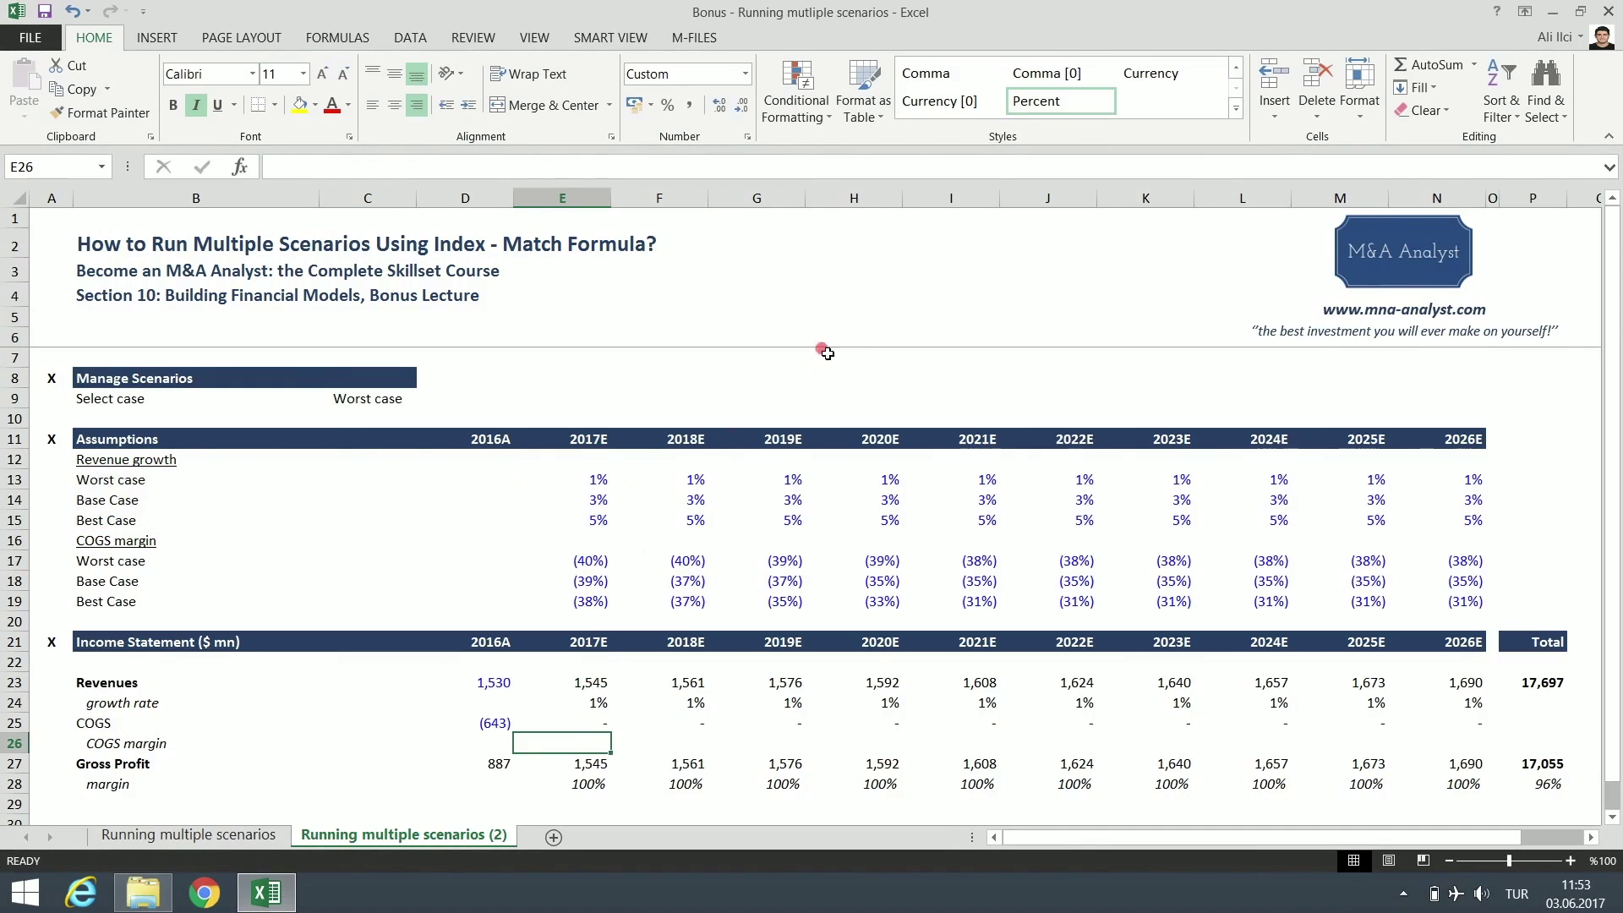
pyautogui.write('=ind')
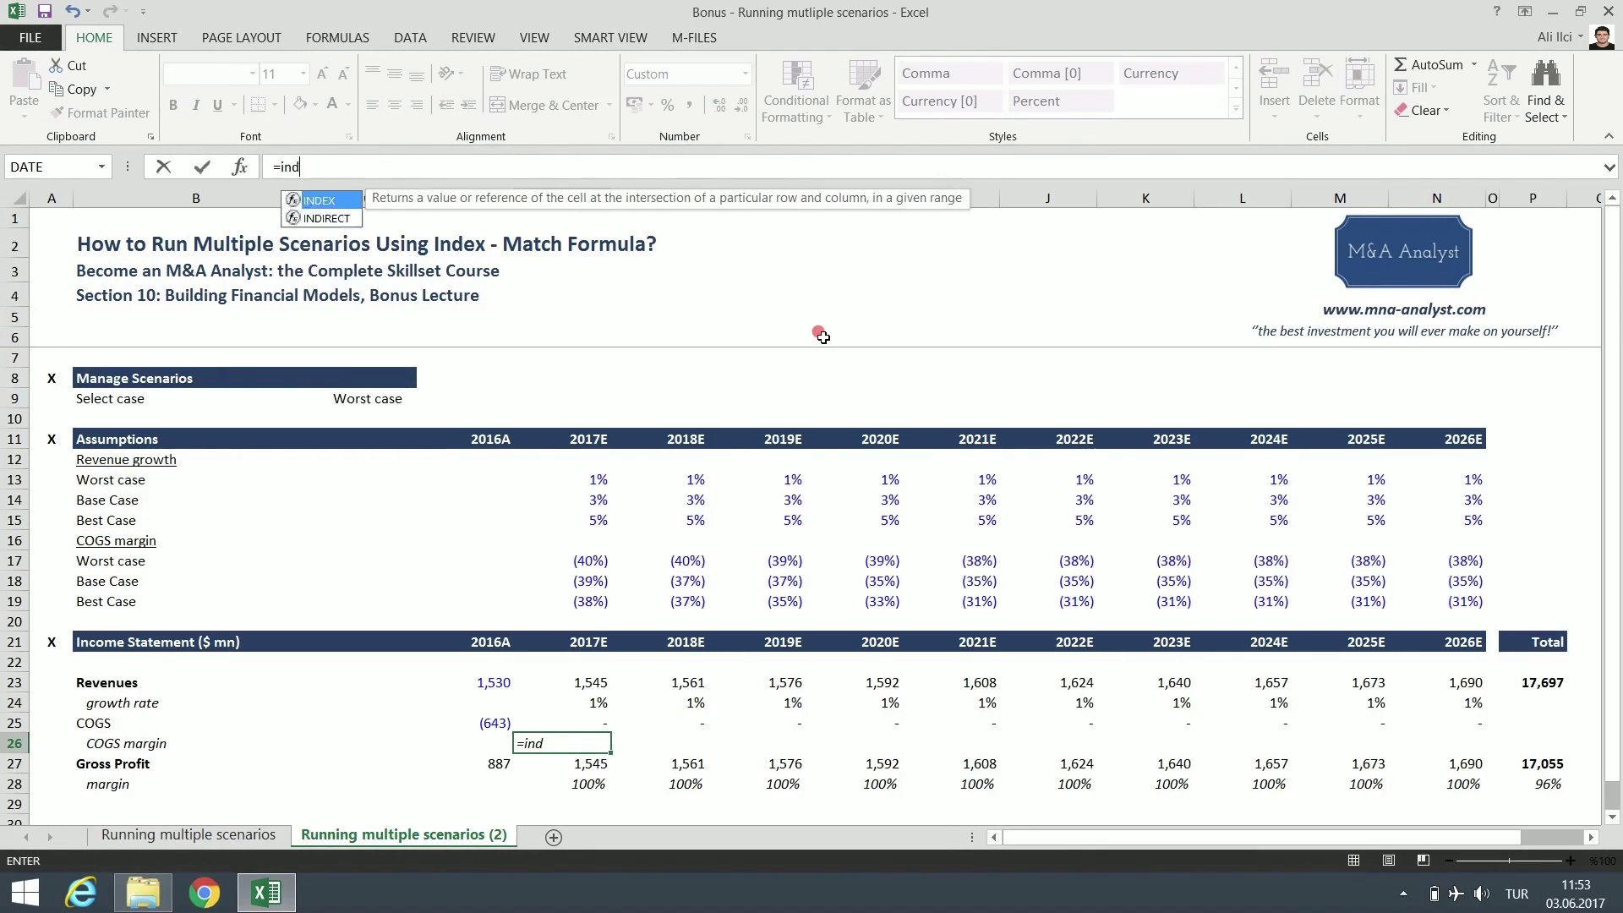
pyautogui.press('Tab')
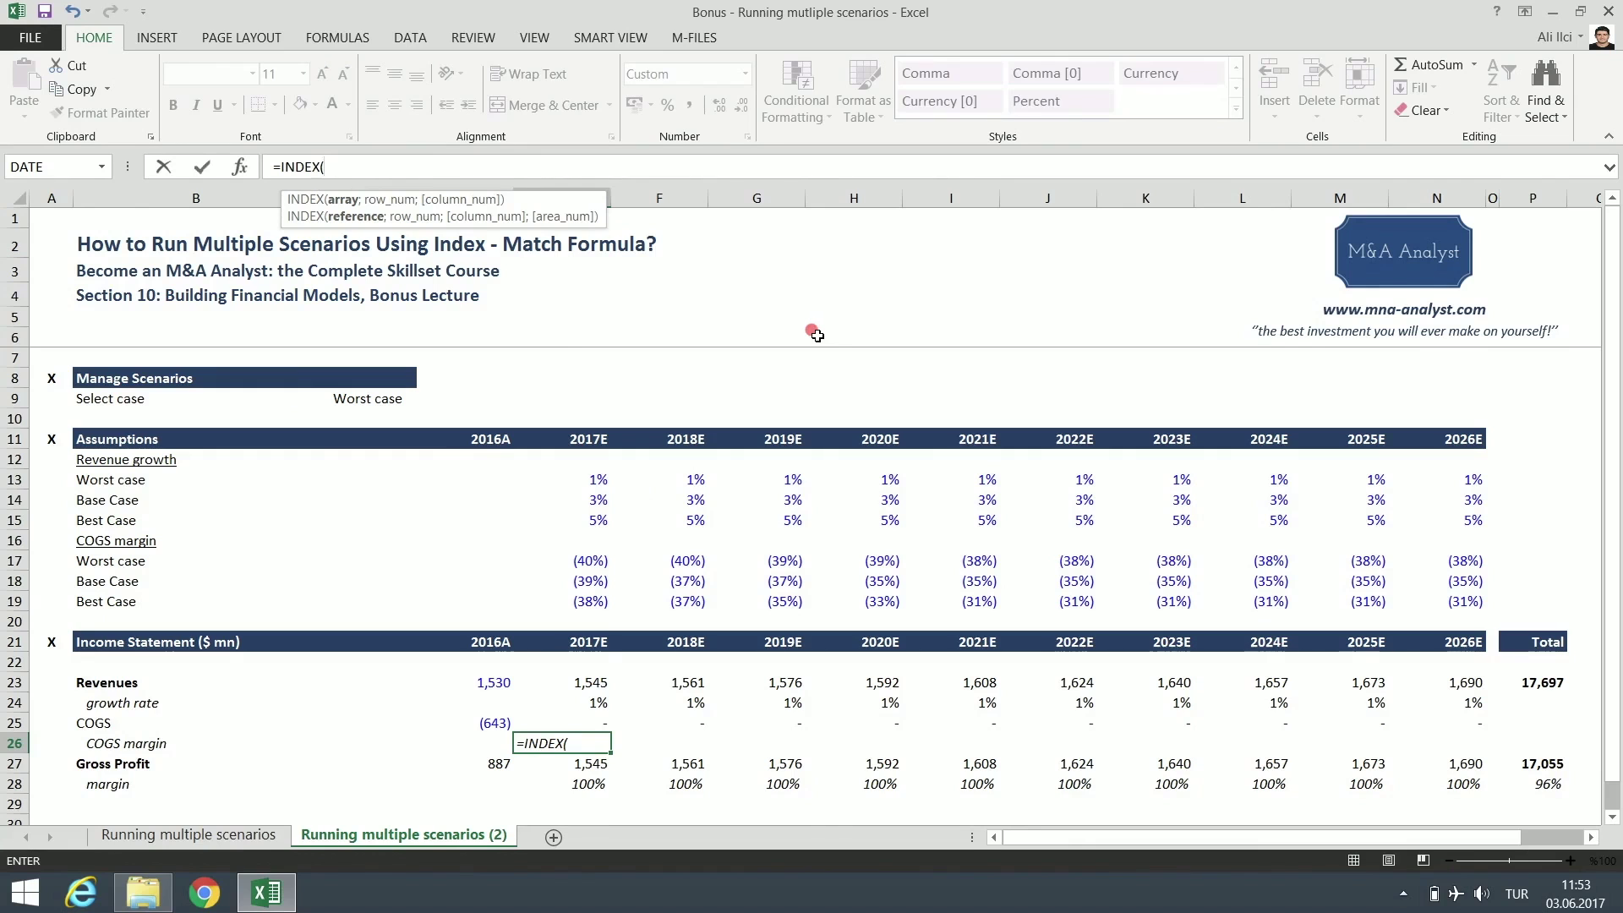
pyautogui.moveTo(597, 561); pyautogui.dragTo(602, 602)
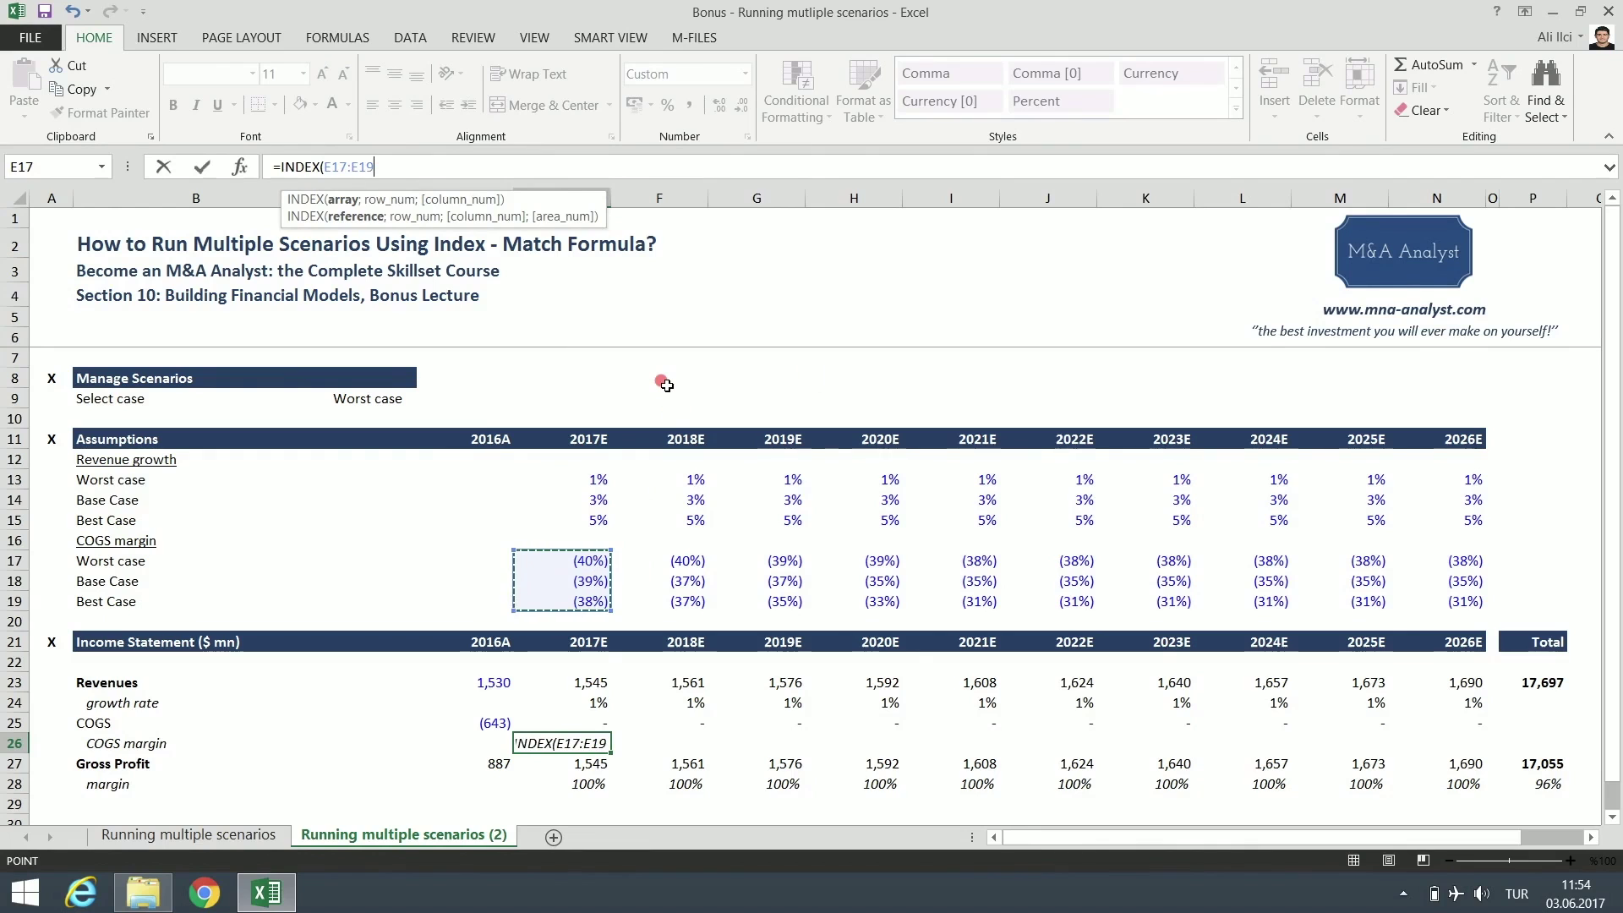
pyautogui.write(';MATCH(')
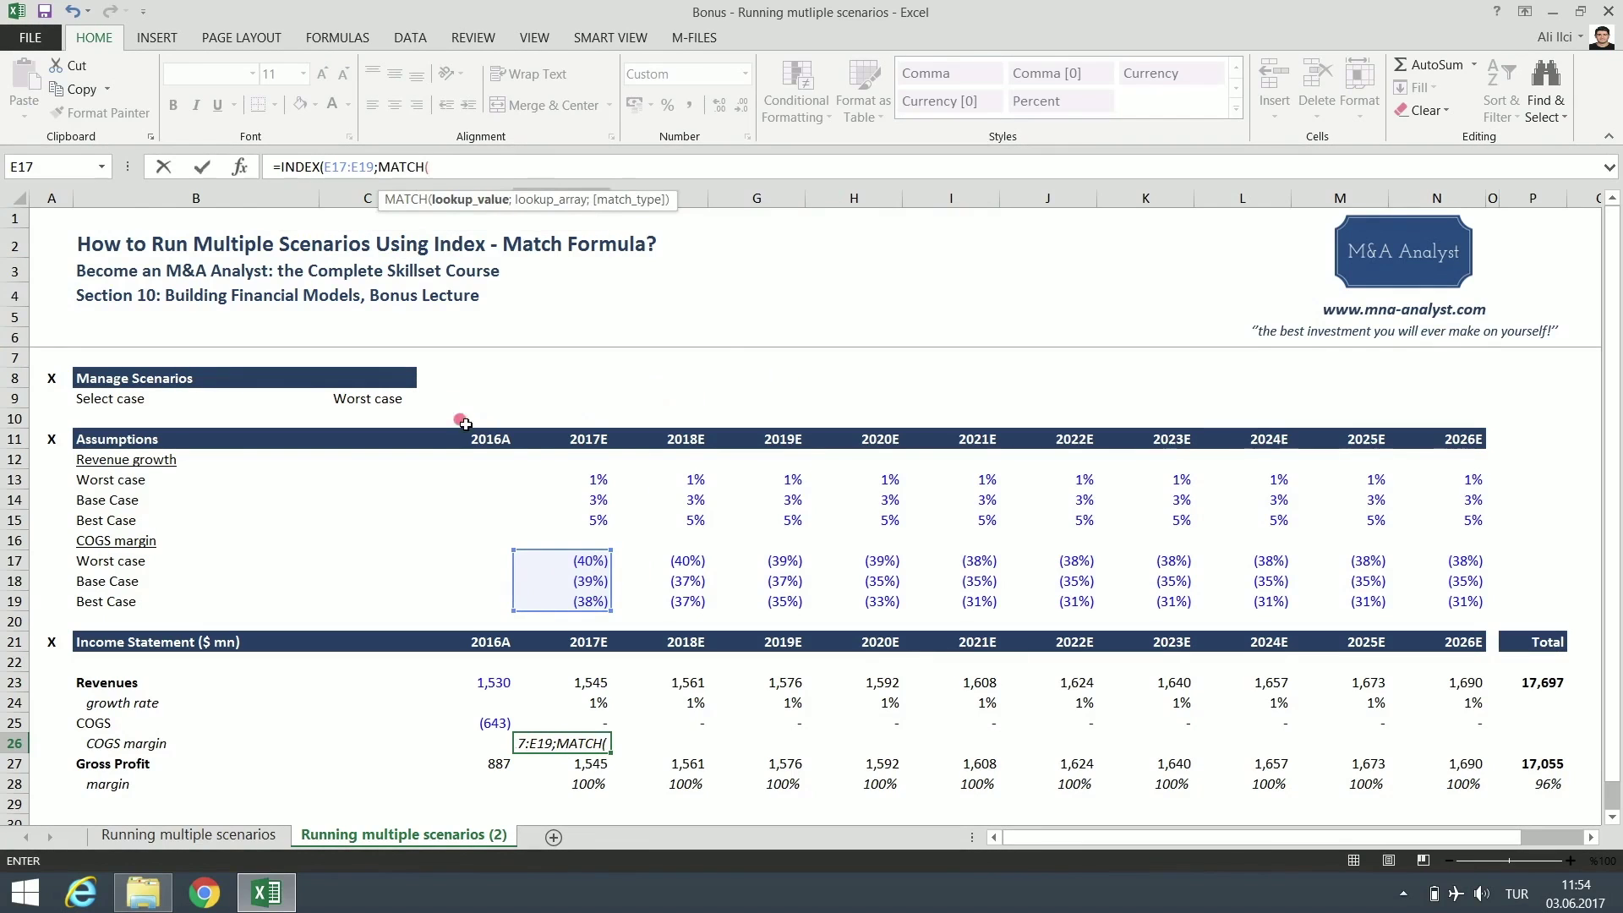
pyautogui.click(394, 402)
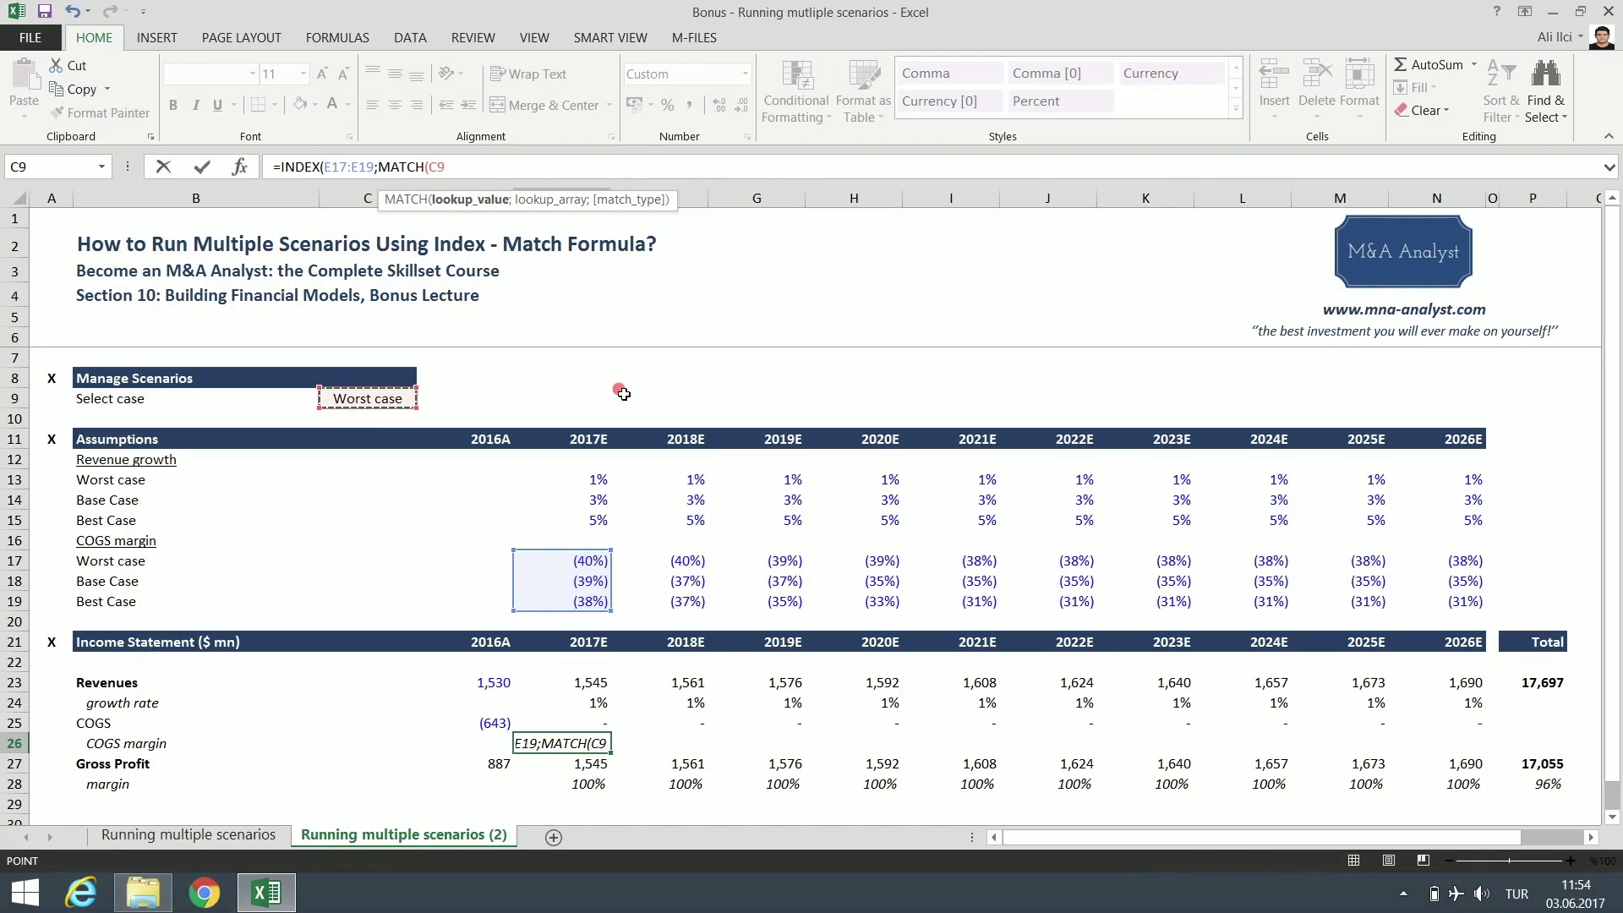
pyautogui.press('F4')
pyautogui.write(';')
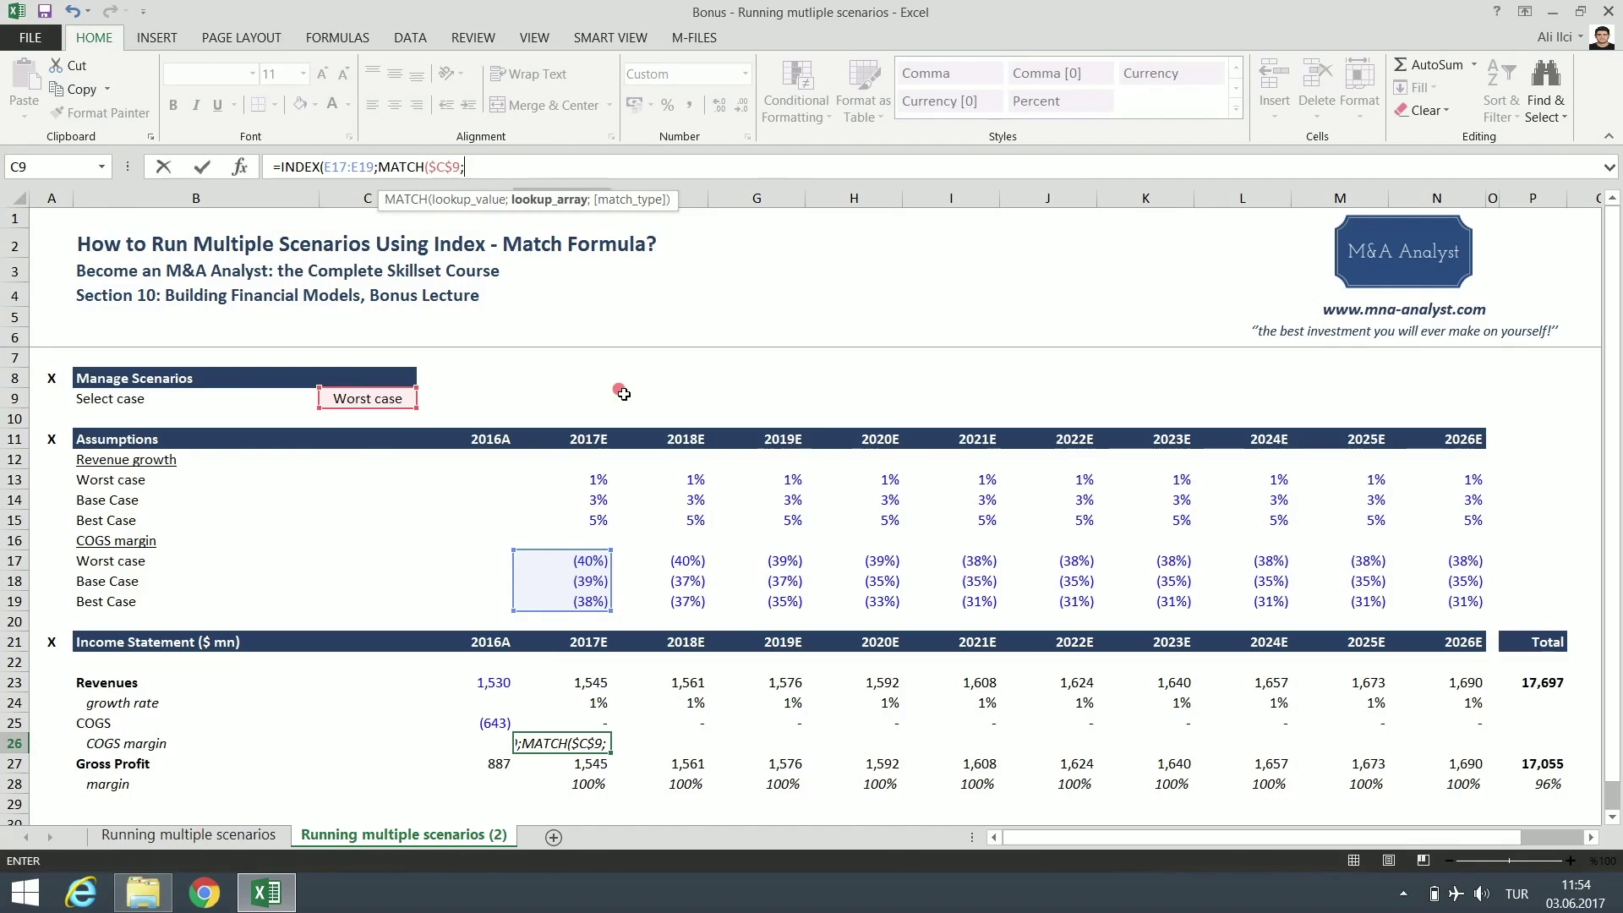
pyautogui.moveTo(207, 562); pyautogui.dragTo(290, 603)
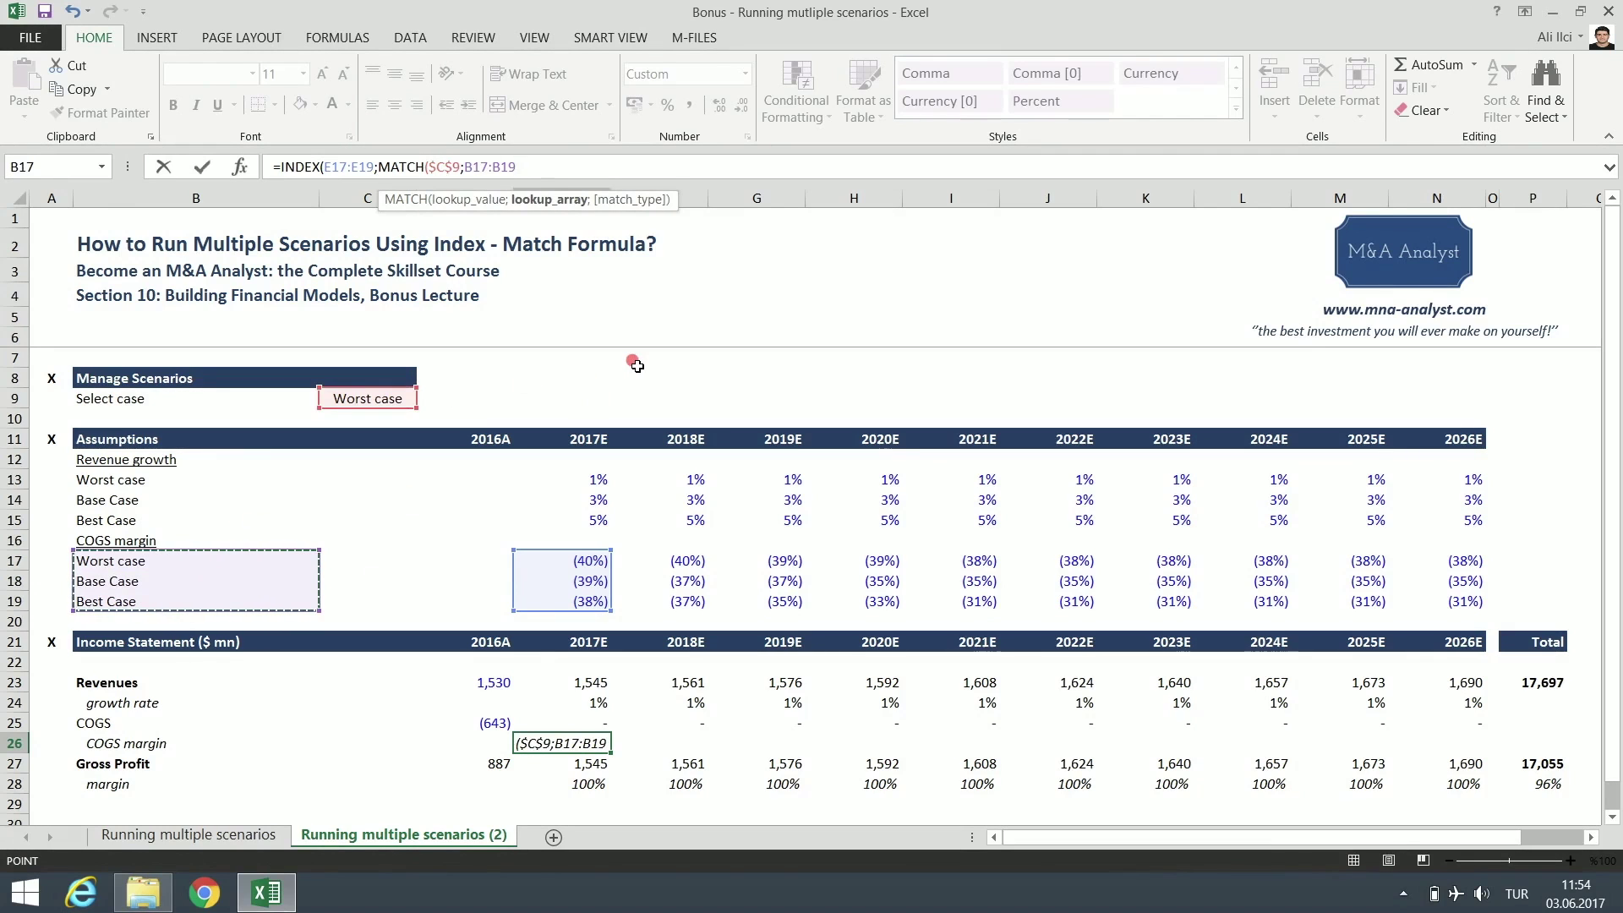
pyautogui.press('F4')
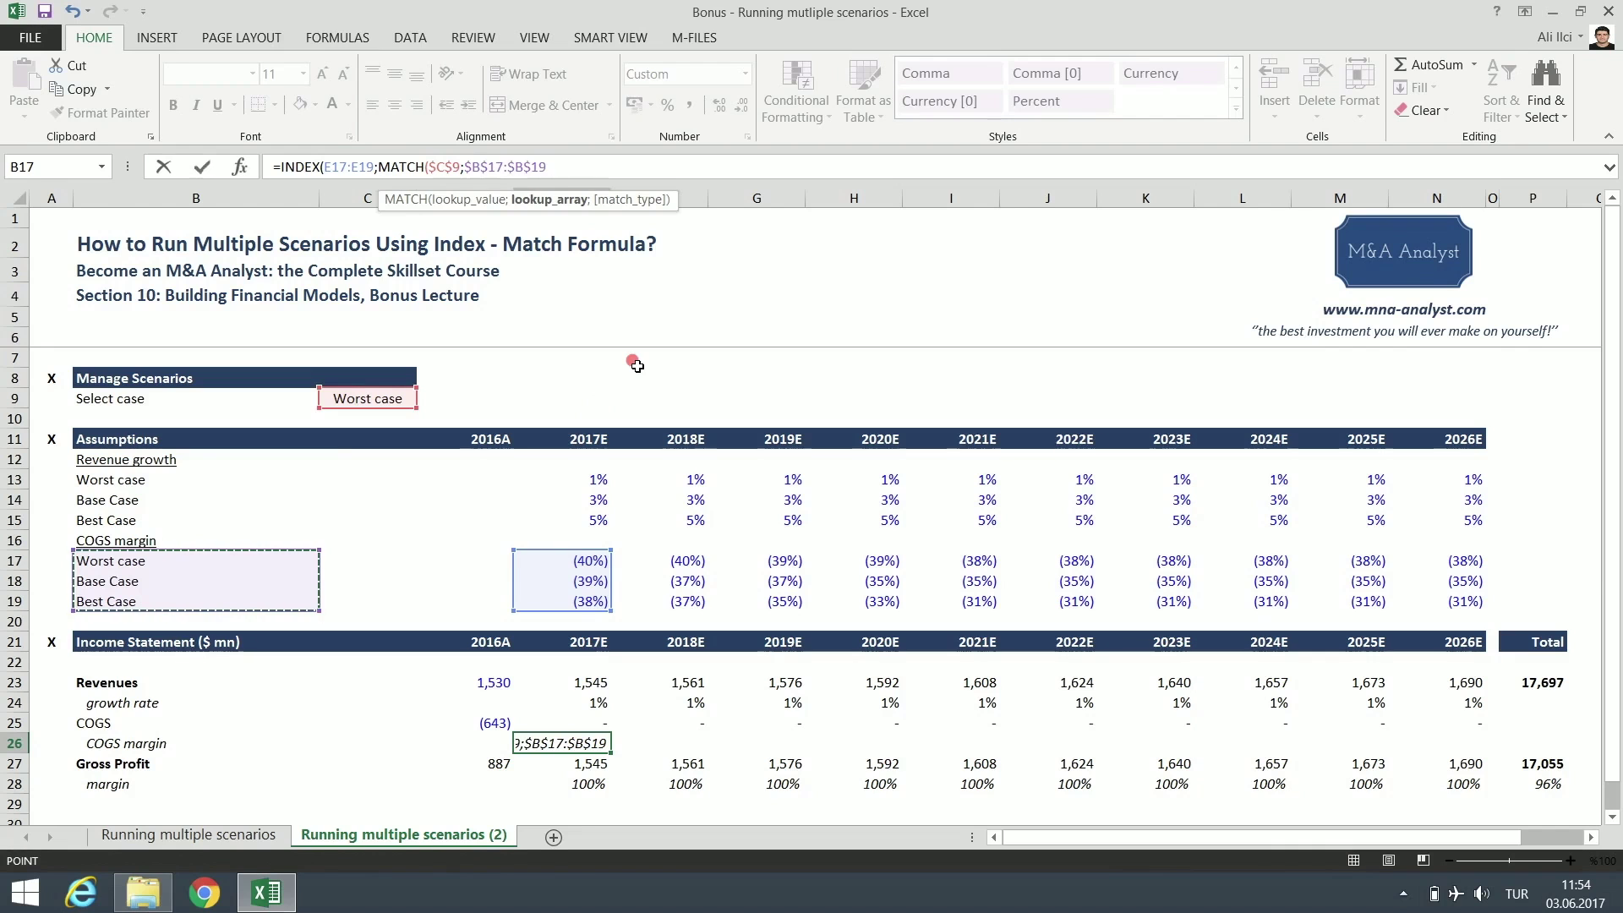
pyautogui.write(';0))')
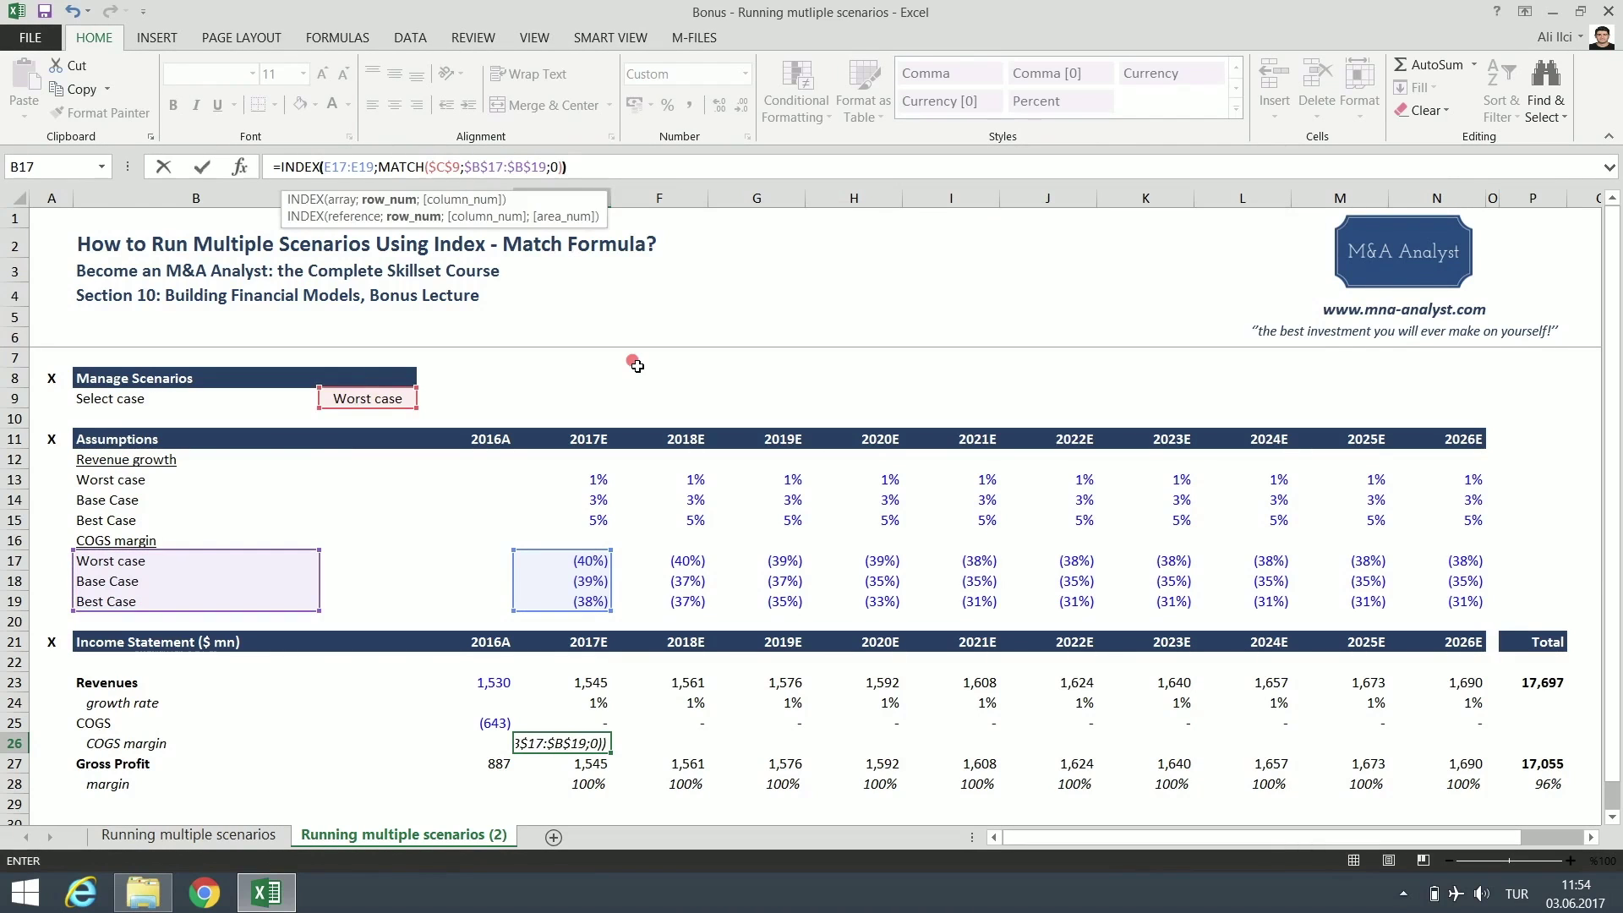
pyautogui.press('Return')
# - Review the E26 formula and fill it across to N26, giving margins (40%) to (38%)
pyautogui.press('Up')
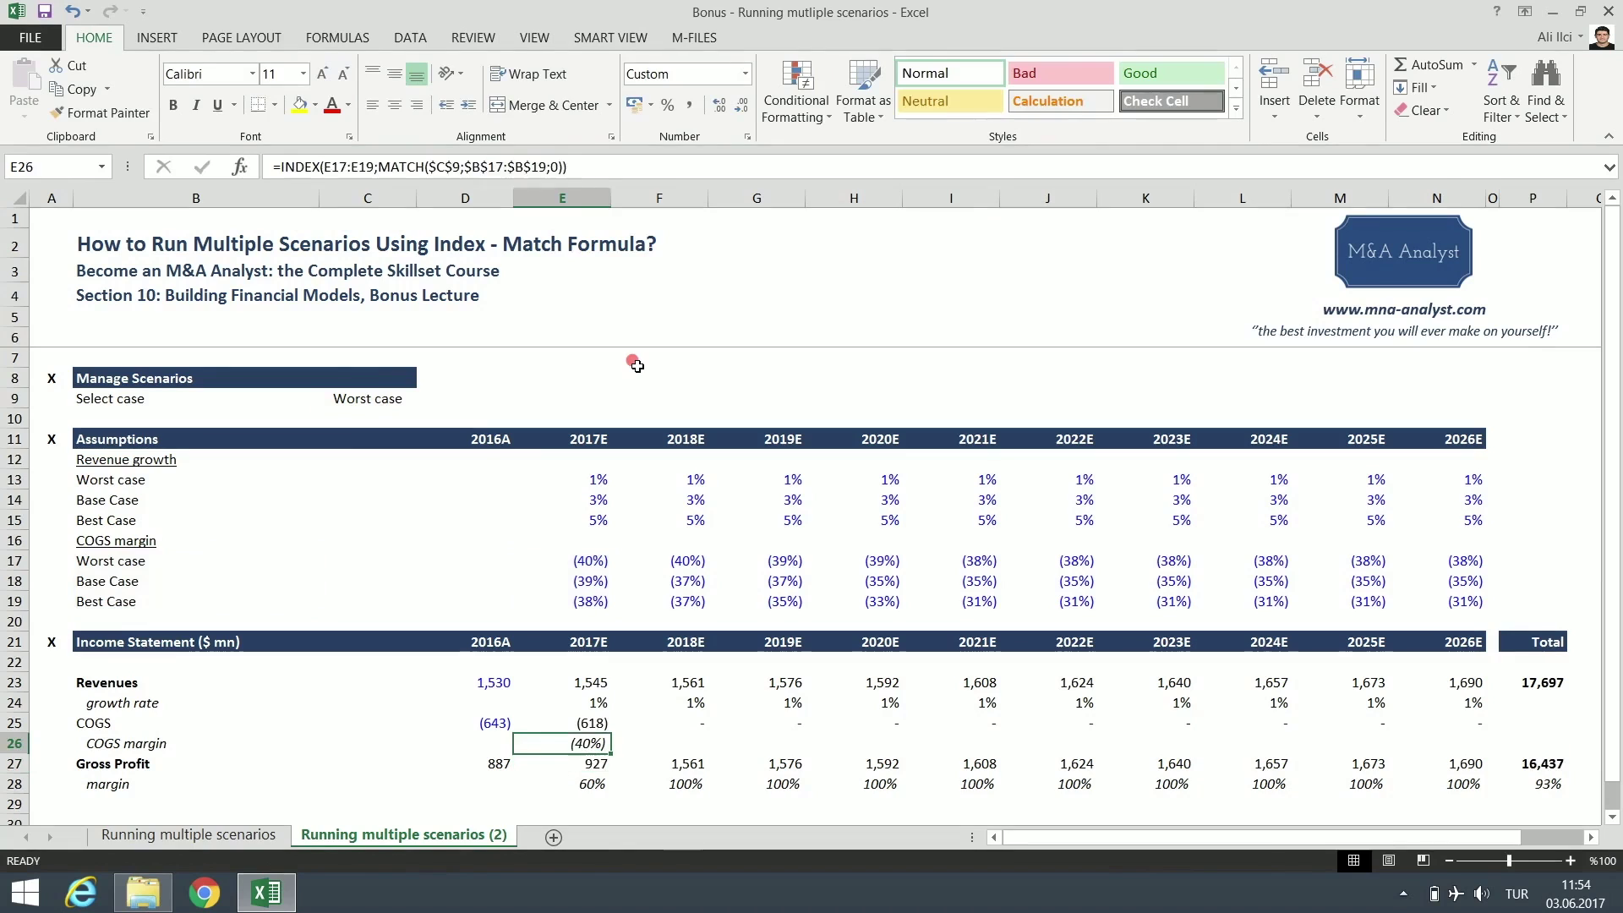
pyautogui.press('F2')
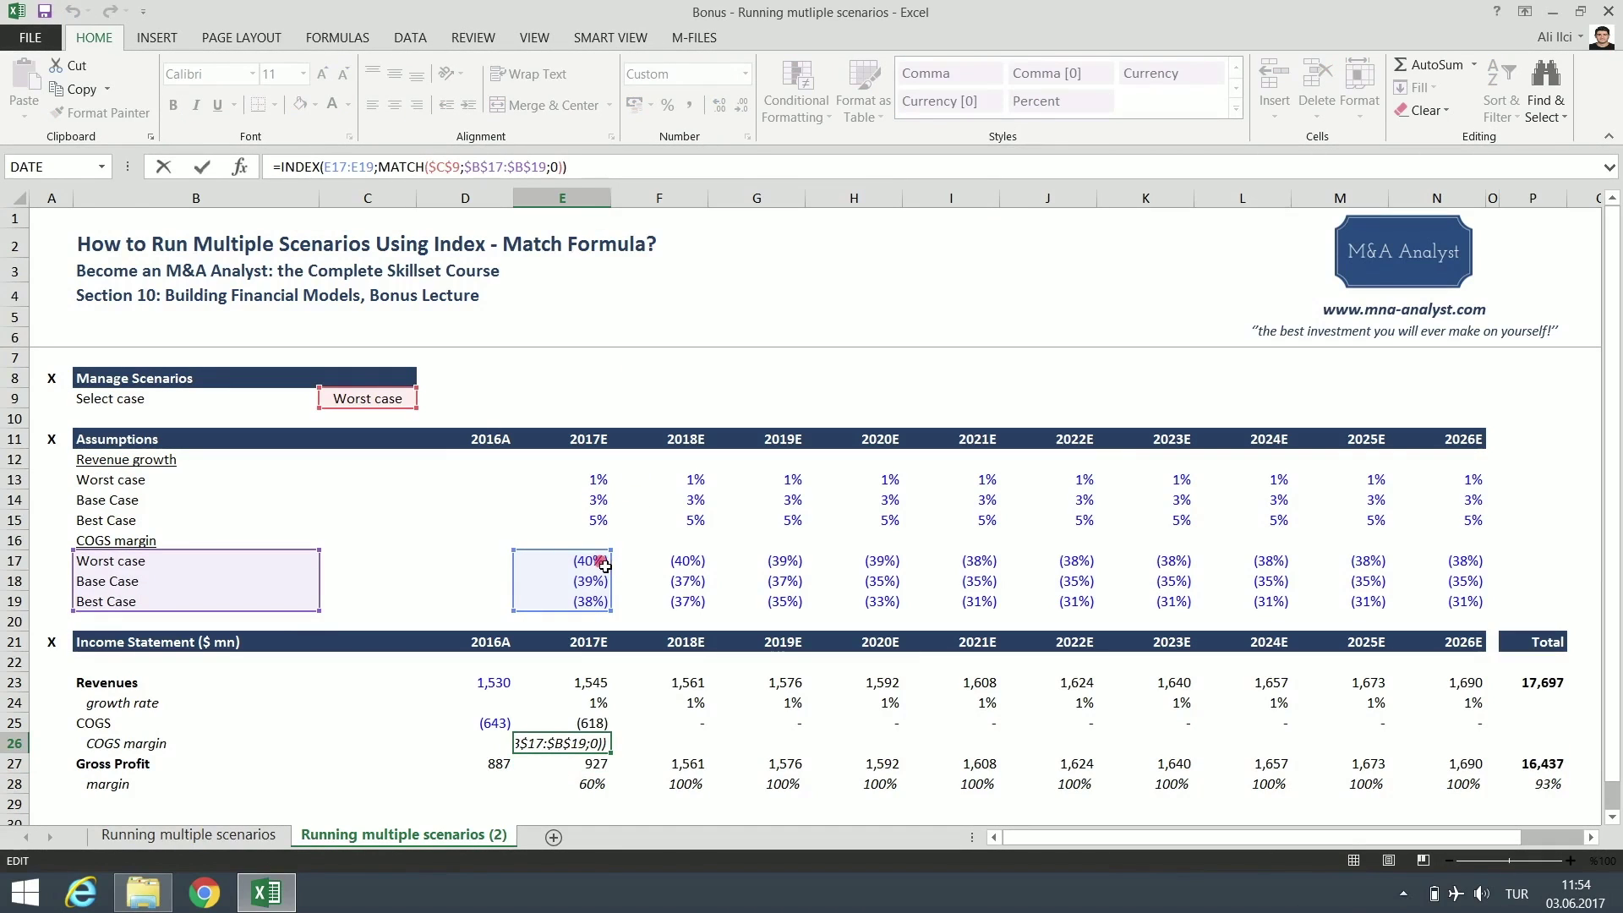
pyautogui.press('Escape')
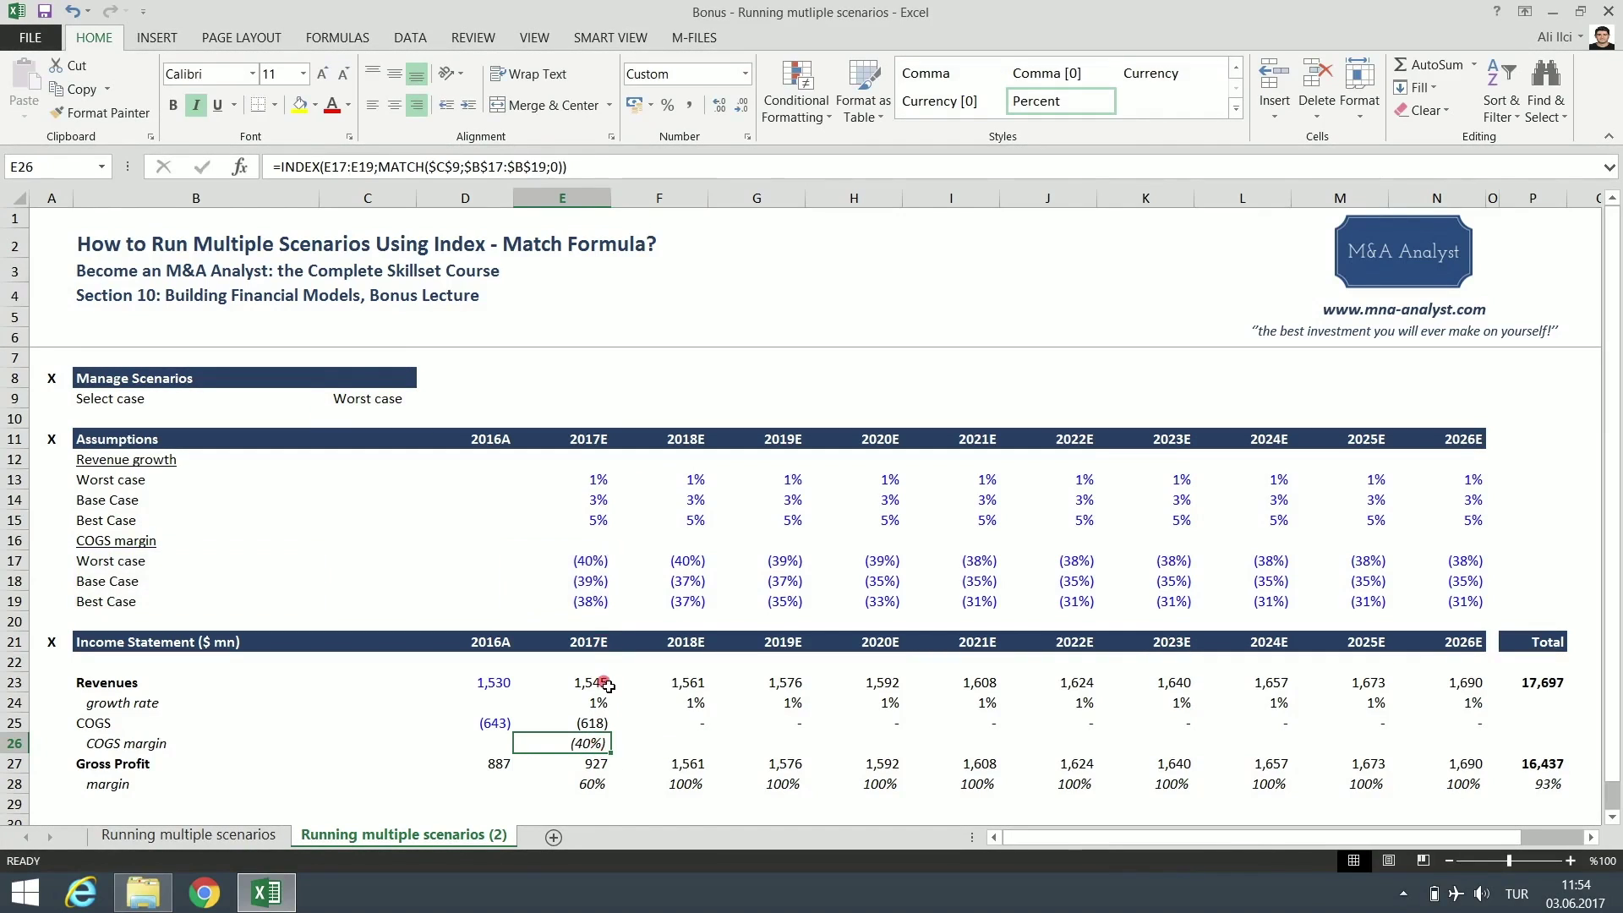
pyautogui.press('F2')
pyautogui.press('Escape')
pyautogui.moveTo(610, 752); pyautogui.dragTo(1471, 761)
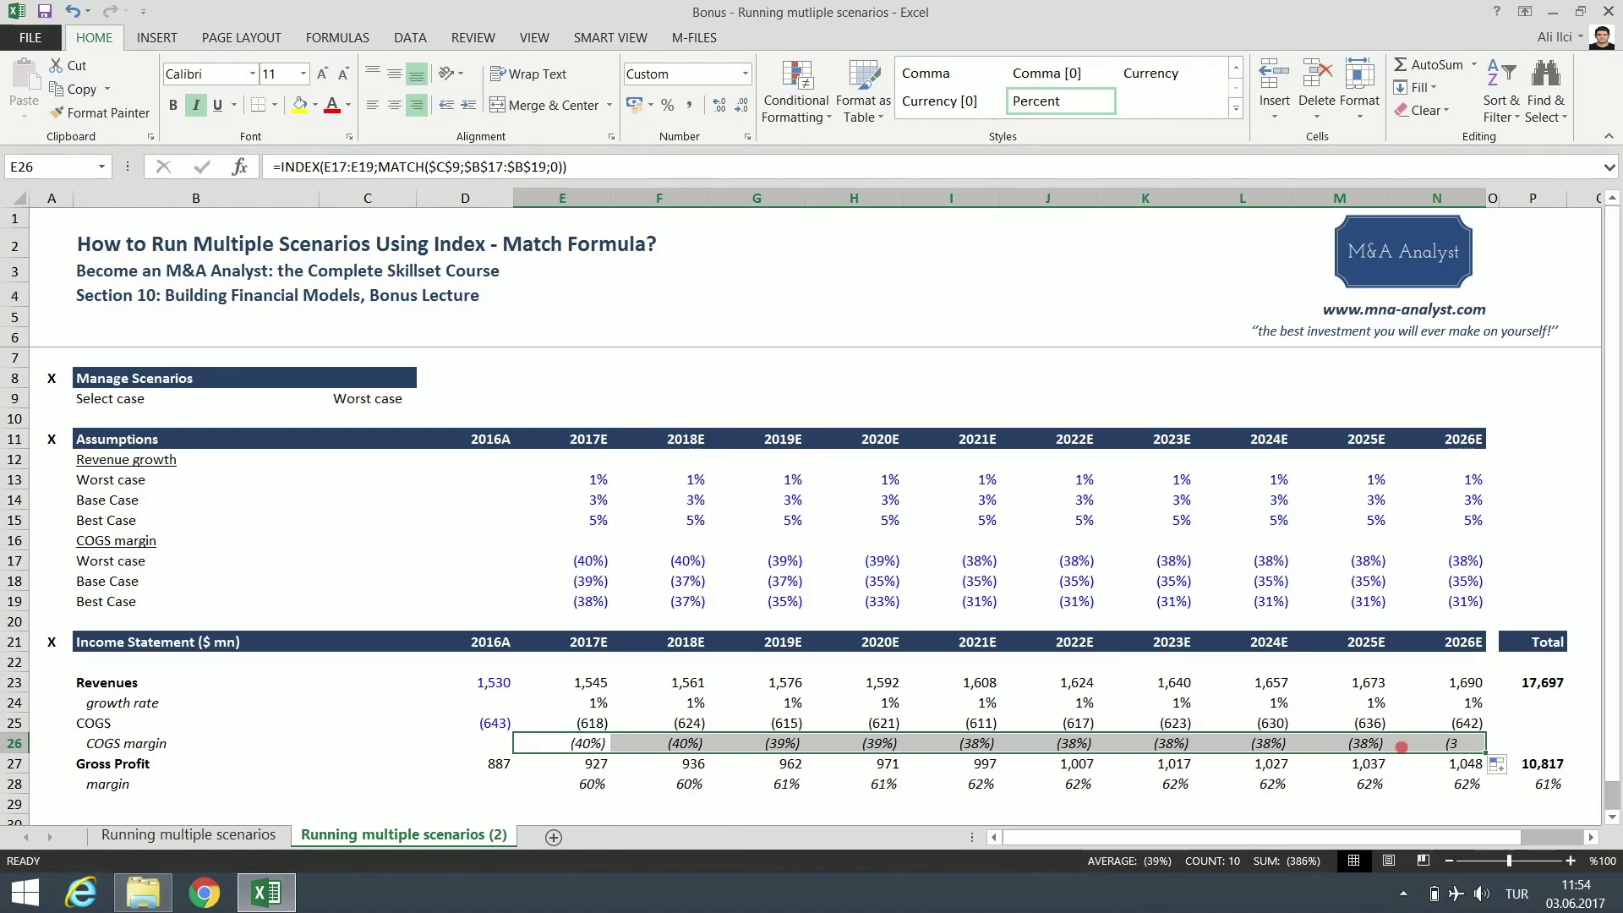
pyautogui.click(1515, 737)
# - Inspect the revenue total and gross profit total formulas under the Worst case scenario
pyautogui.click(1524, 687)
pyautogui.click(667, 392)
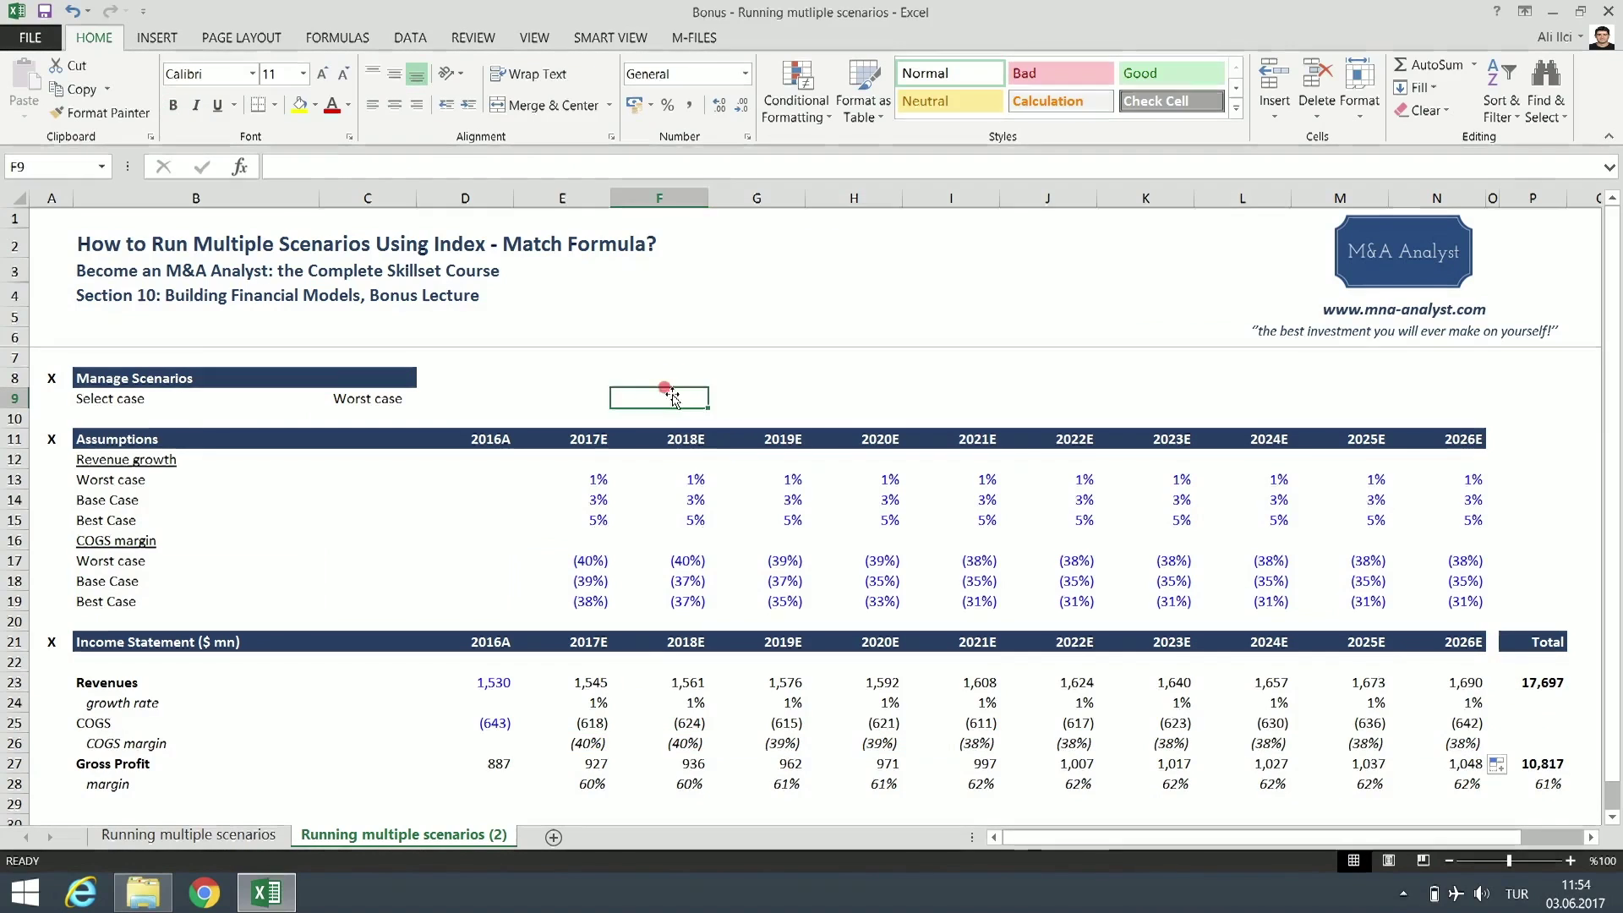
pyautogui.press('Right')
pyautogui.press('Left')
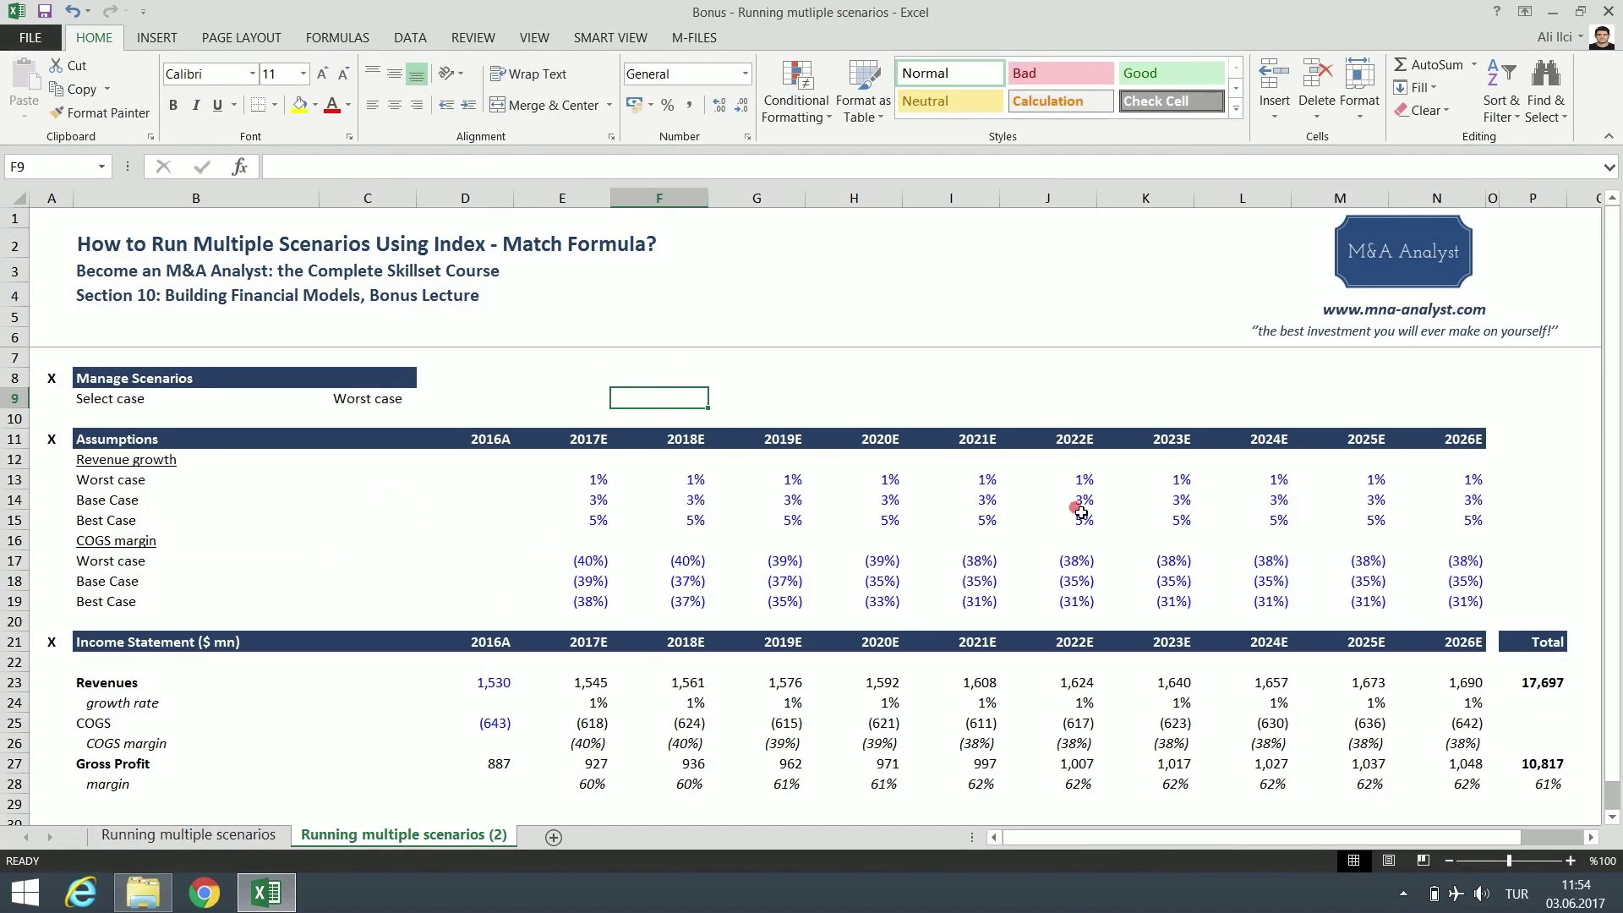
pyautogui.click(1552, 686)
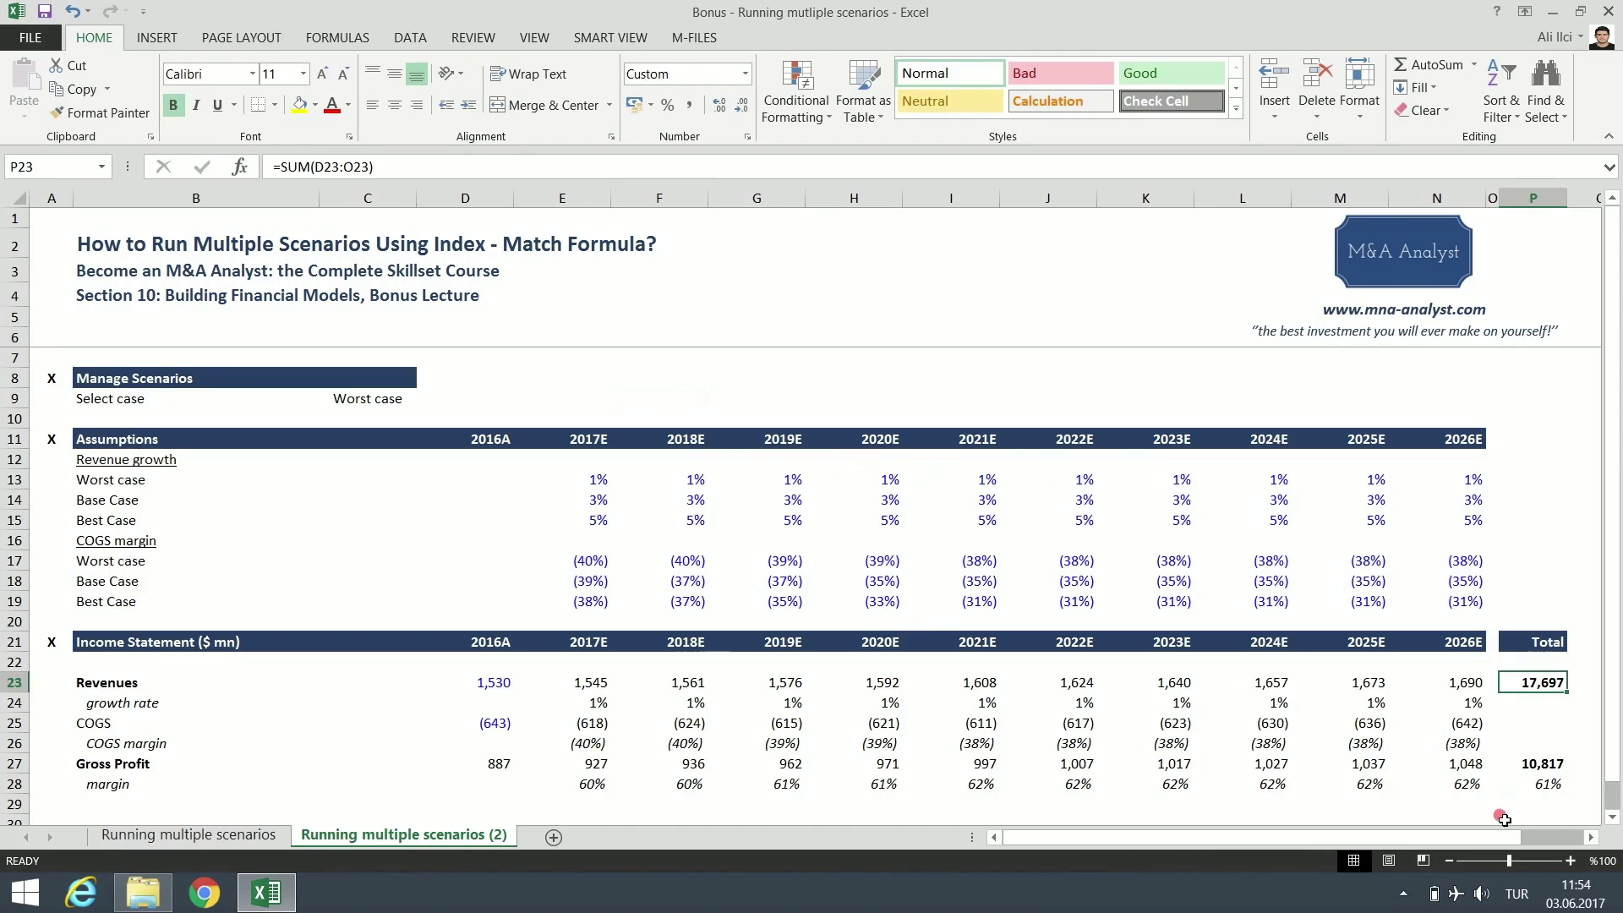
pyautogui.click(1544, 766)
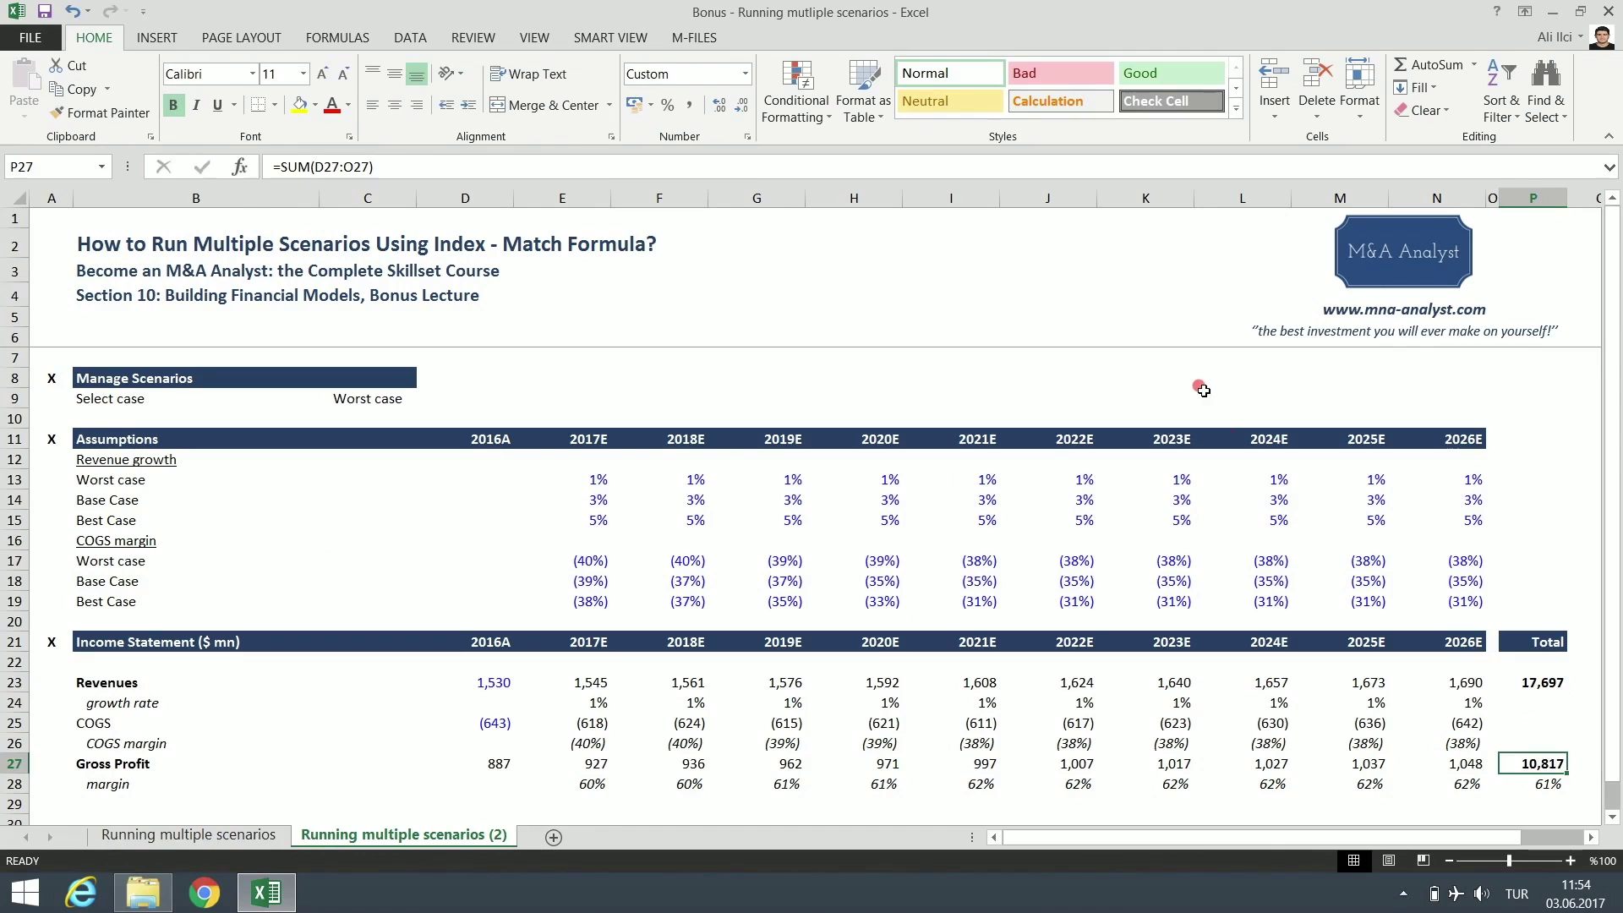
# - Switch the C9 scenario to Base Case and highlight its revenue growth and COGS margin rows
pyautogui.click(399, 400)
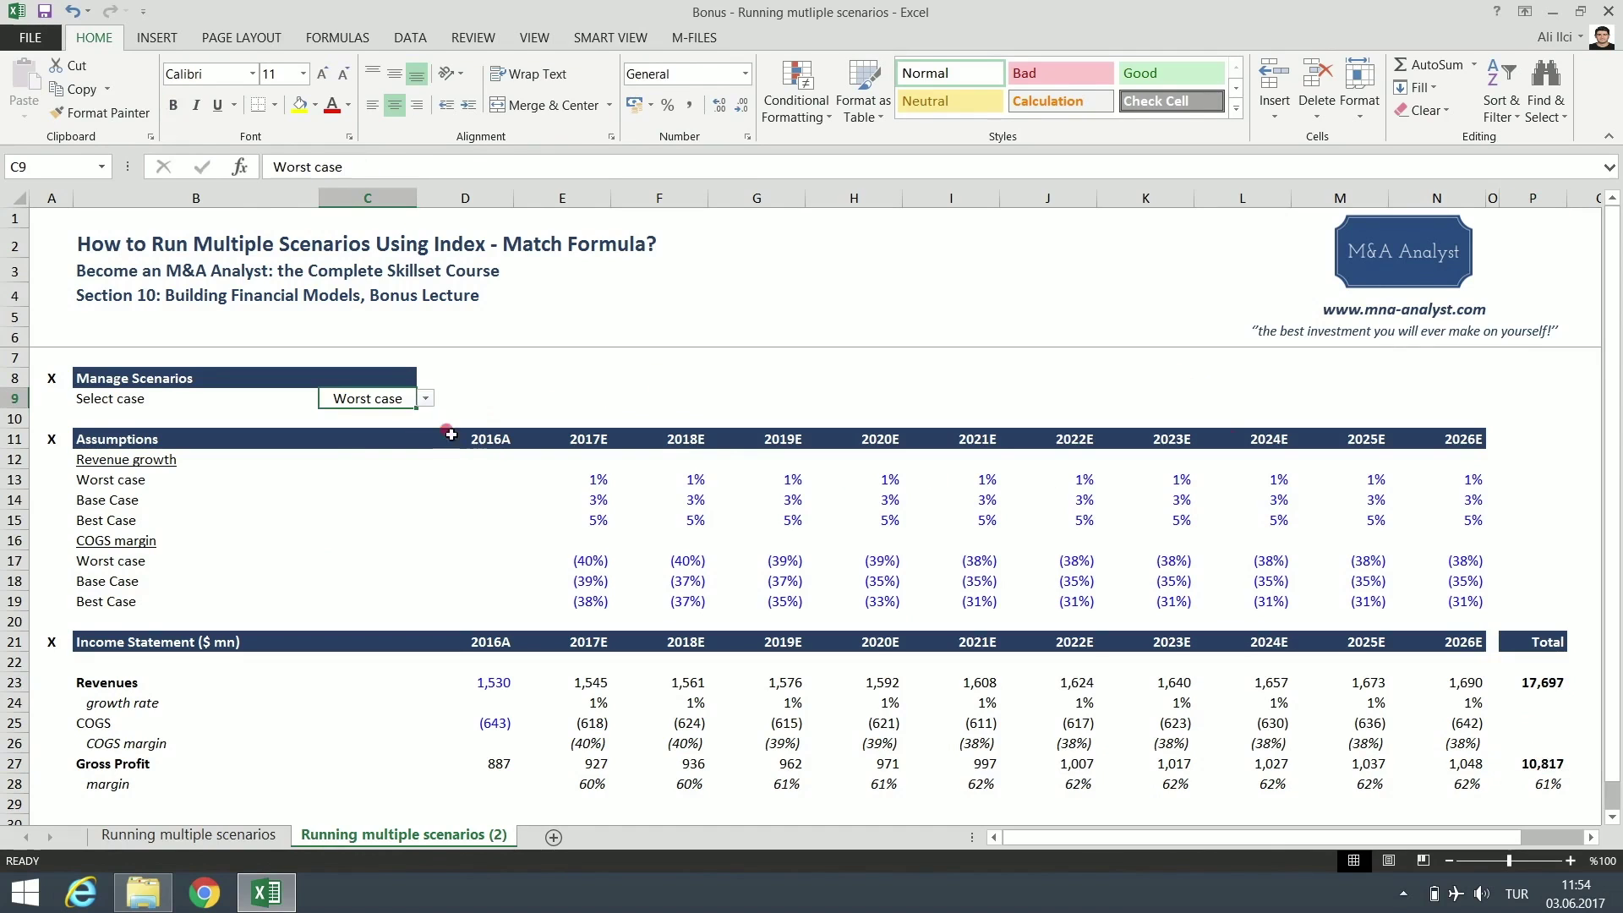
pyautogui.click(428, 402)
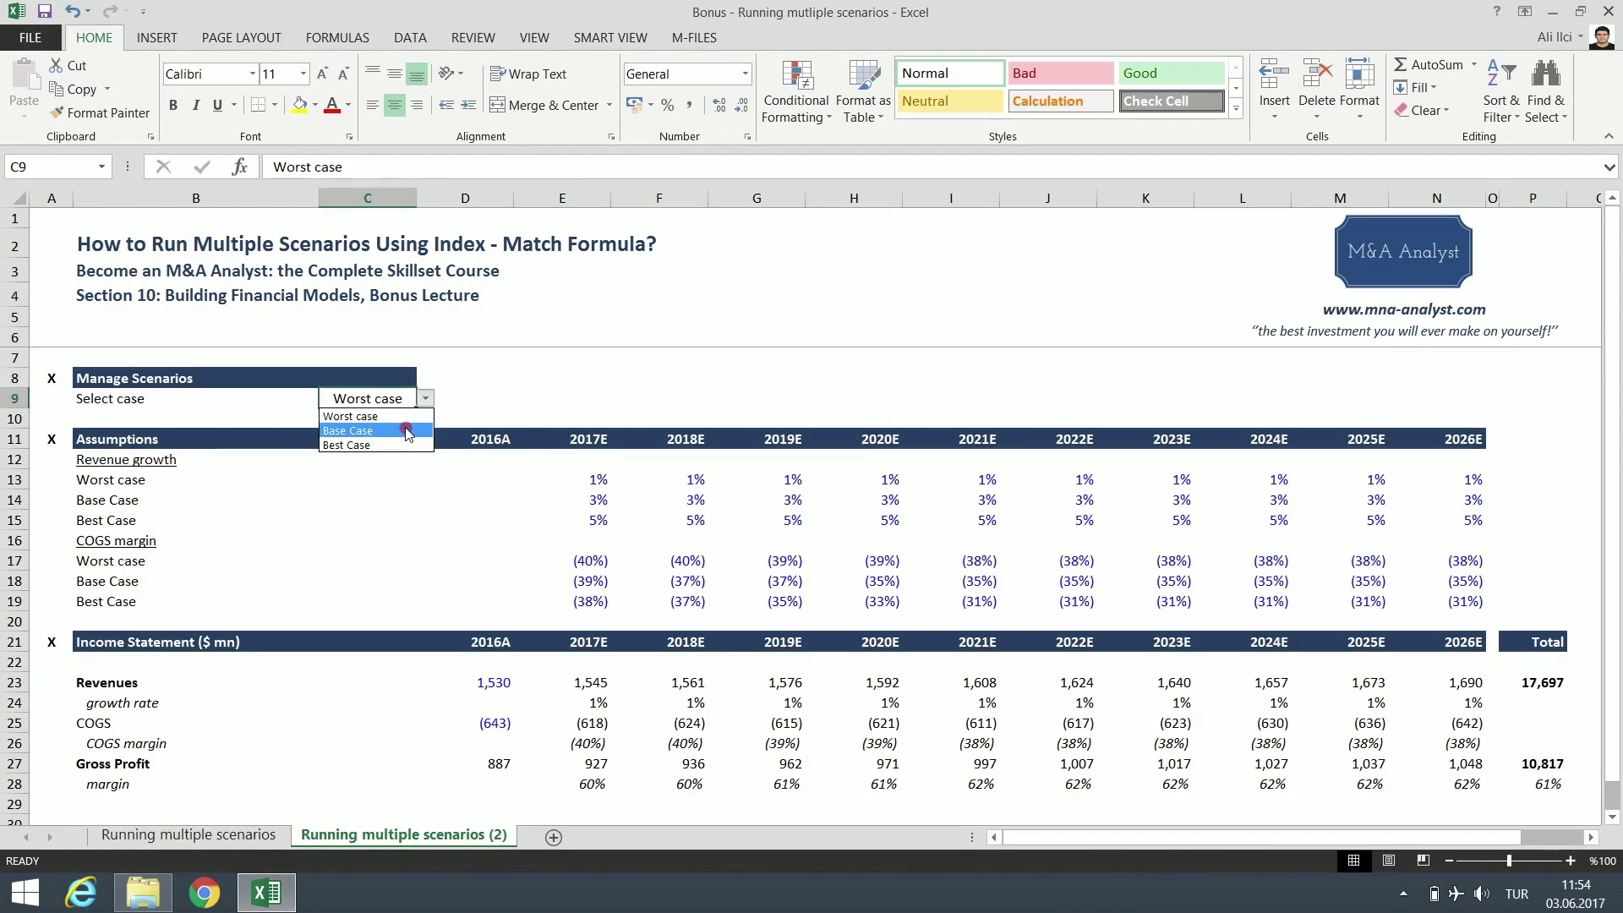
pyautogui.click(407, 429)
pyautogui.click(592, 704)
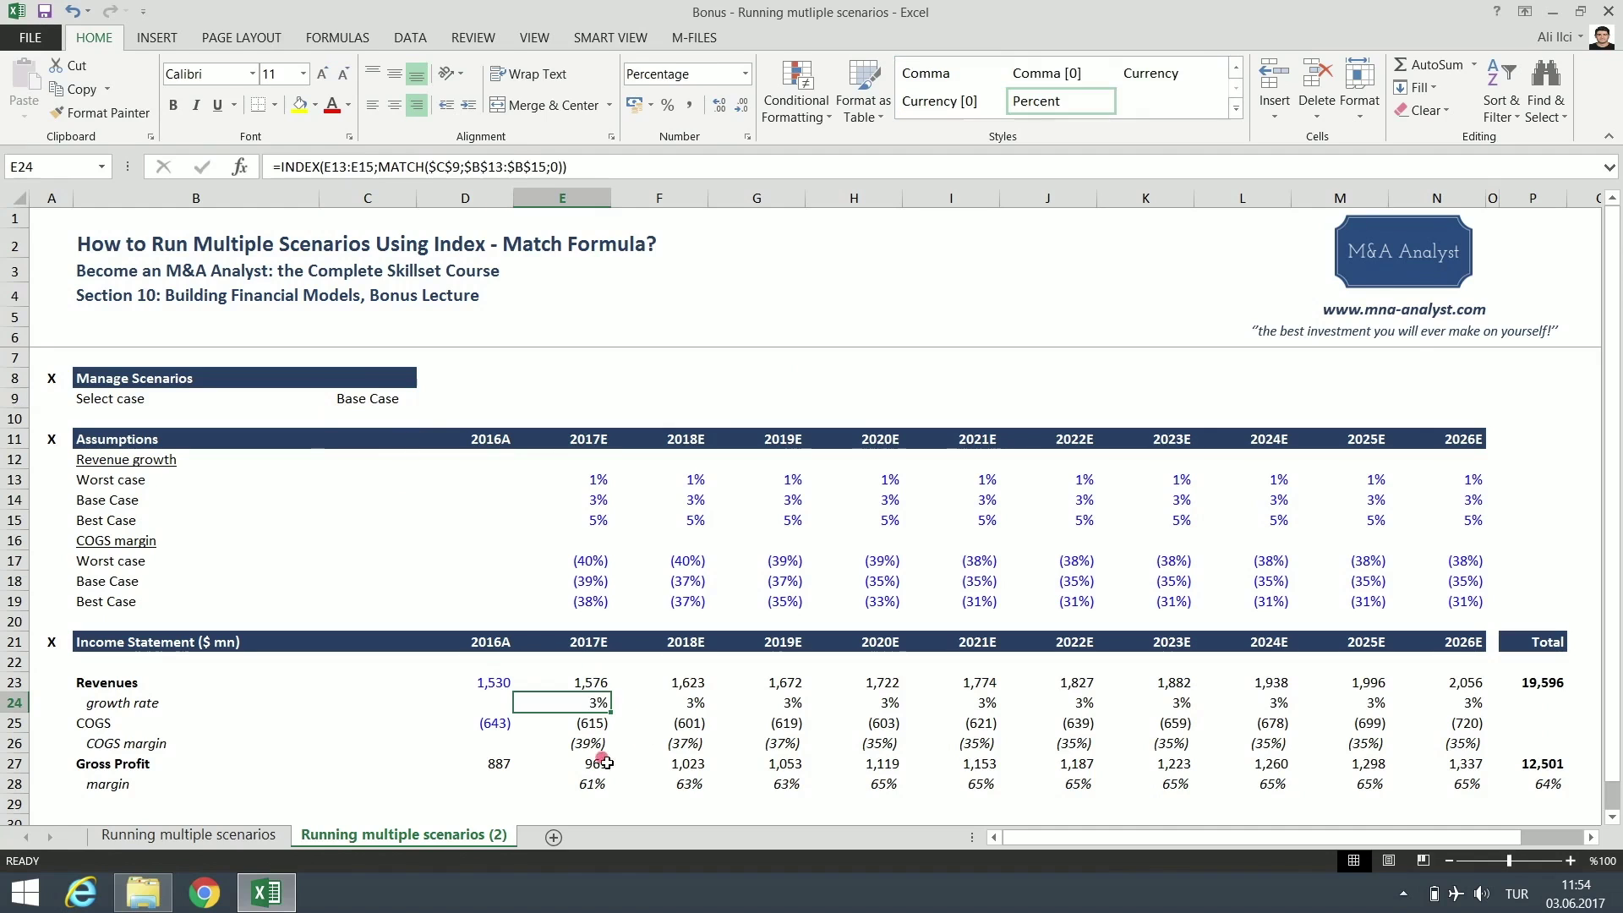
pyautogui.click(155, 499)
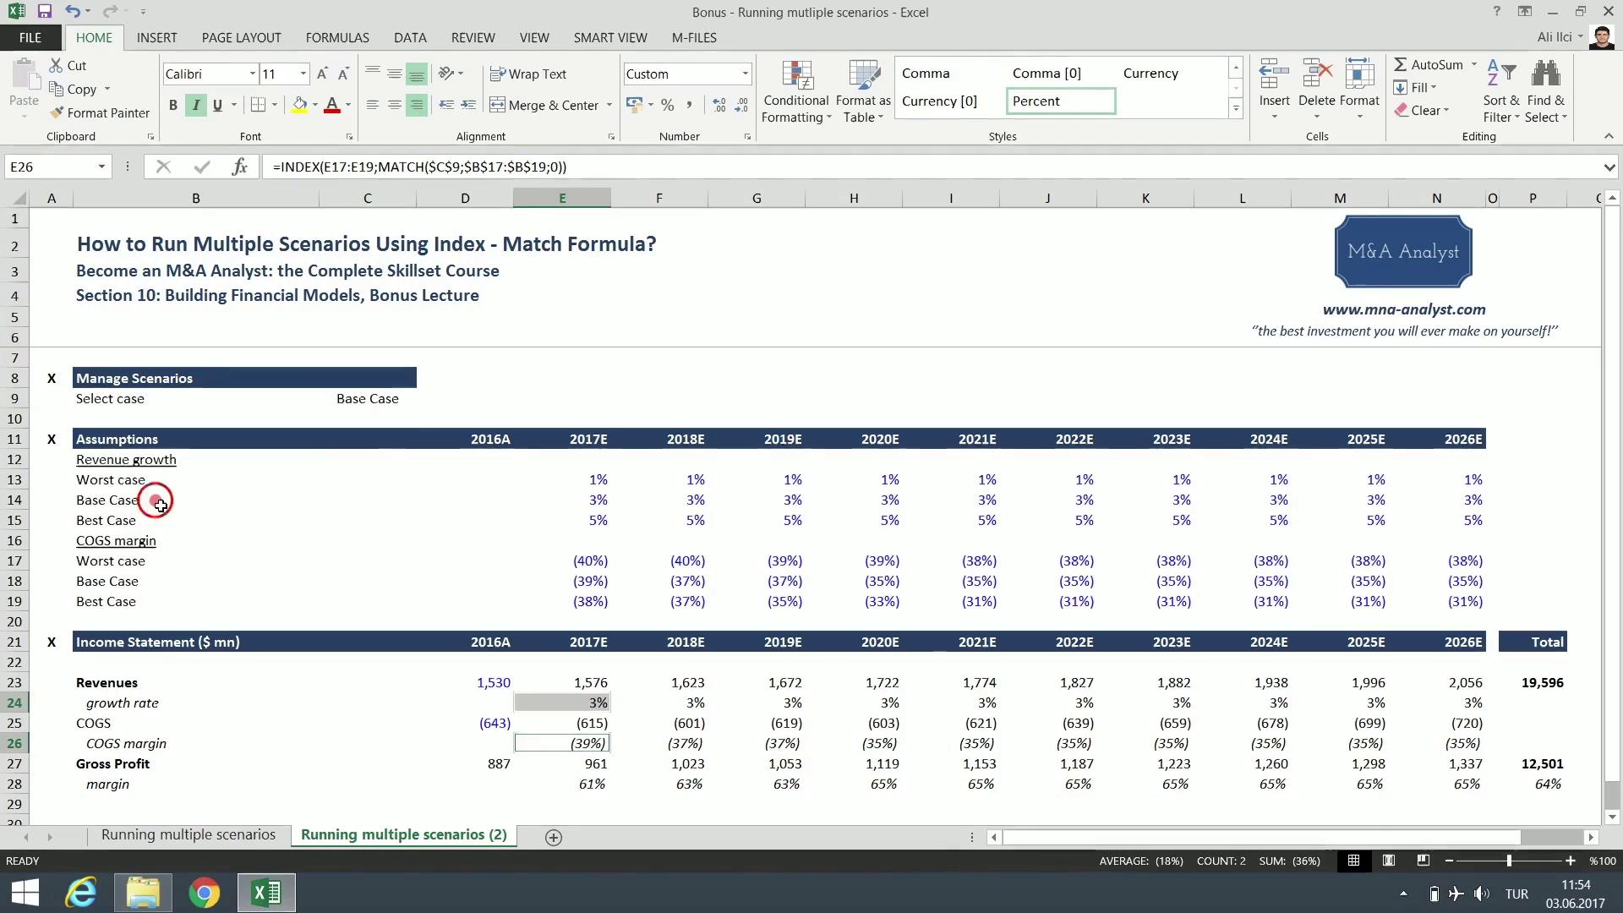
pyautogui.keyDown('ctrl'); pyautogui.click(156, 580); pyautogui.keyUp('ctrl')
pyautogui.moveTo(591, 500); pyautogui.dragTo(1442, 501)
pyautogui.moveTo(596, 581); pyautogui.dragTo(1428, 581)
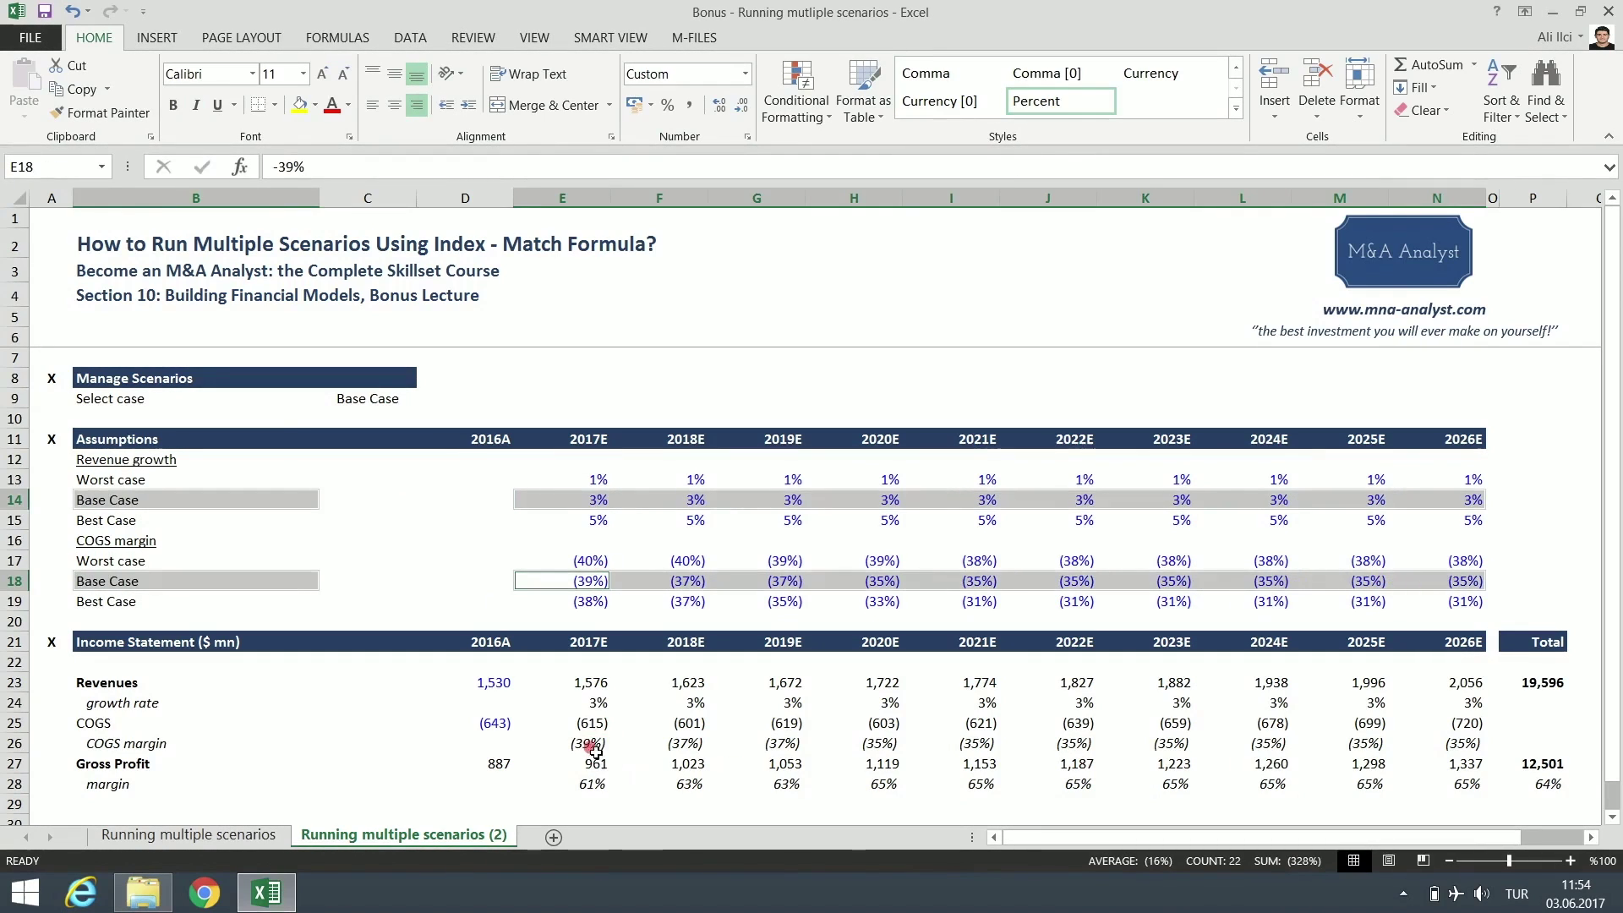
# - Check the COGS and total figures, then switch C9 to Best Case, giving gross profit 14,508
pyautogui.click(592, 723)
pyautogui.click(1543, 682)
pyautogui.click(1543, 763)
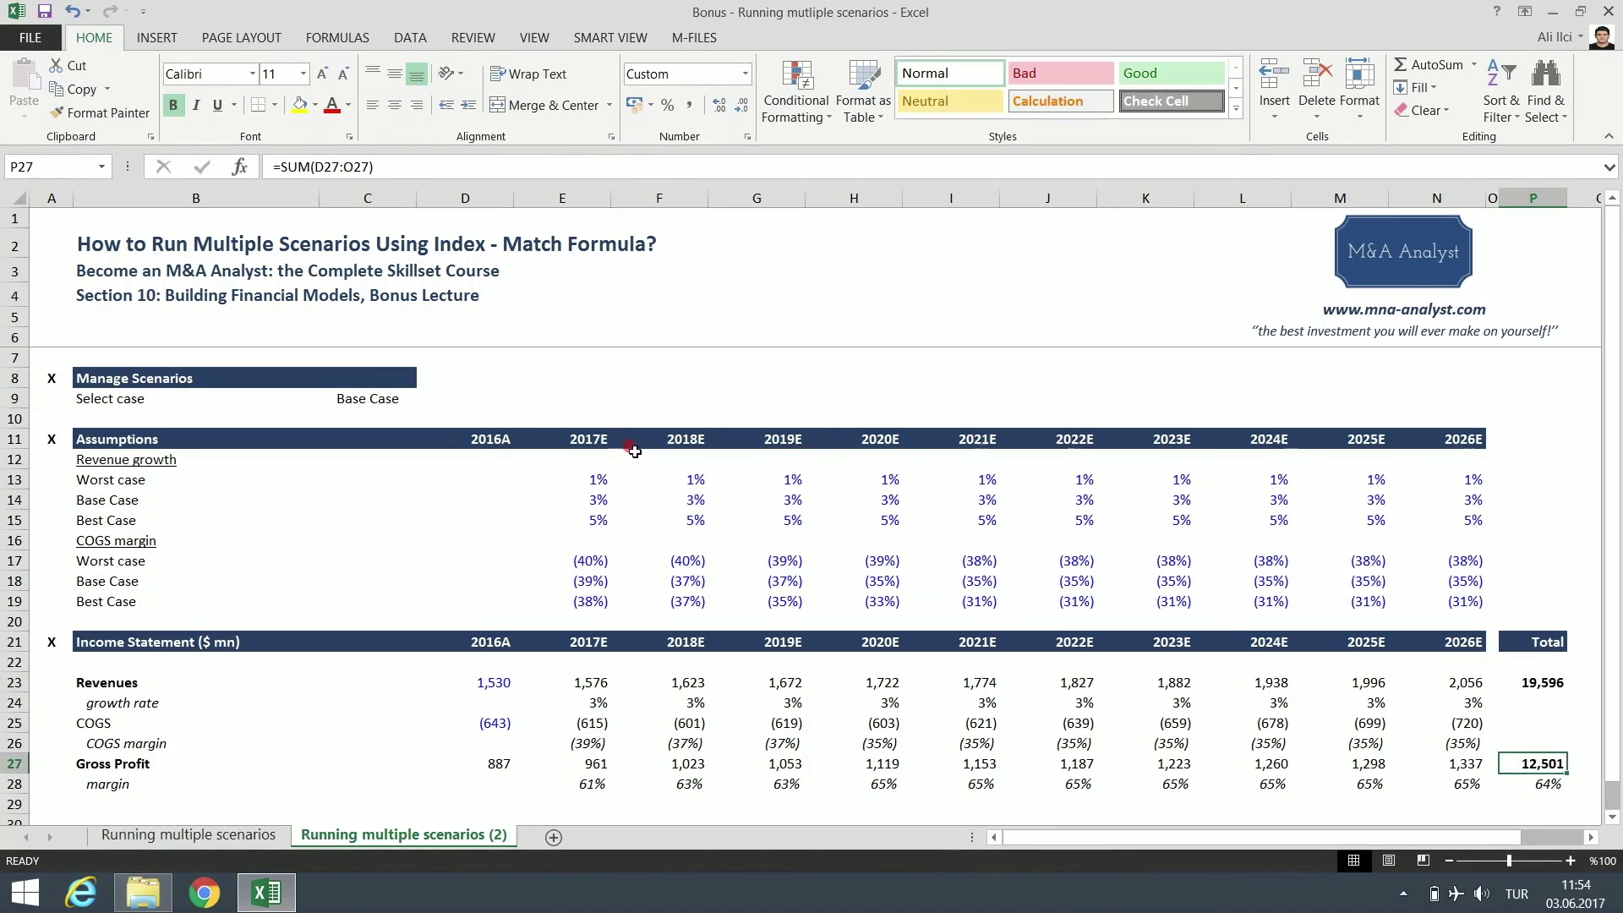
pyautogui.click(545, 398)
pyautogui.click(358, 398)
pyautogui.click(425, 398)
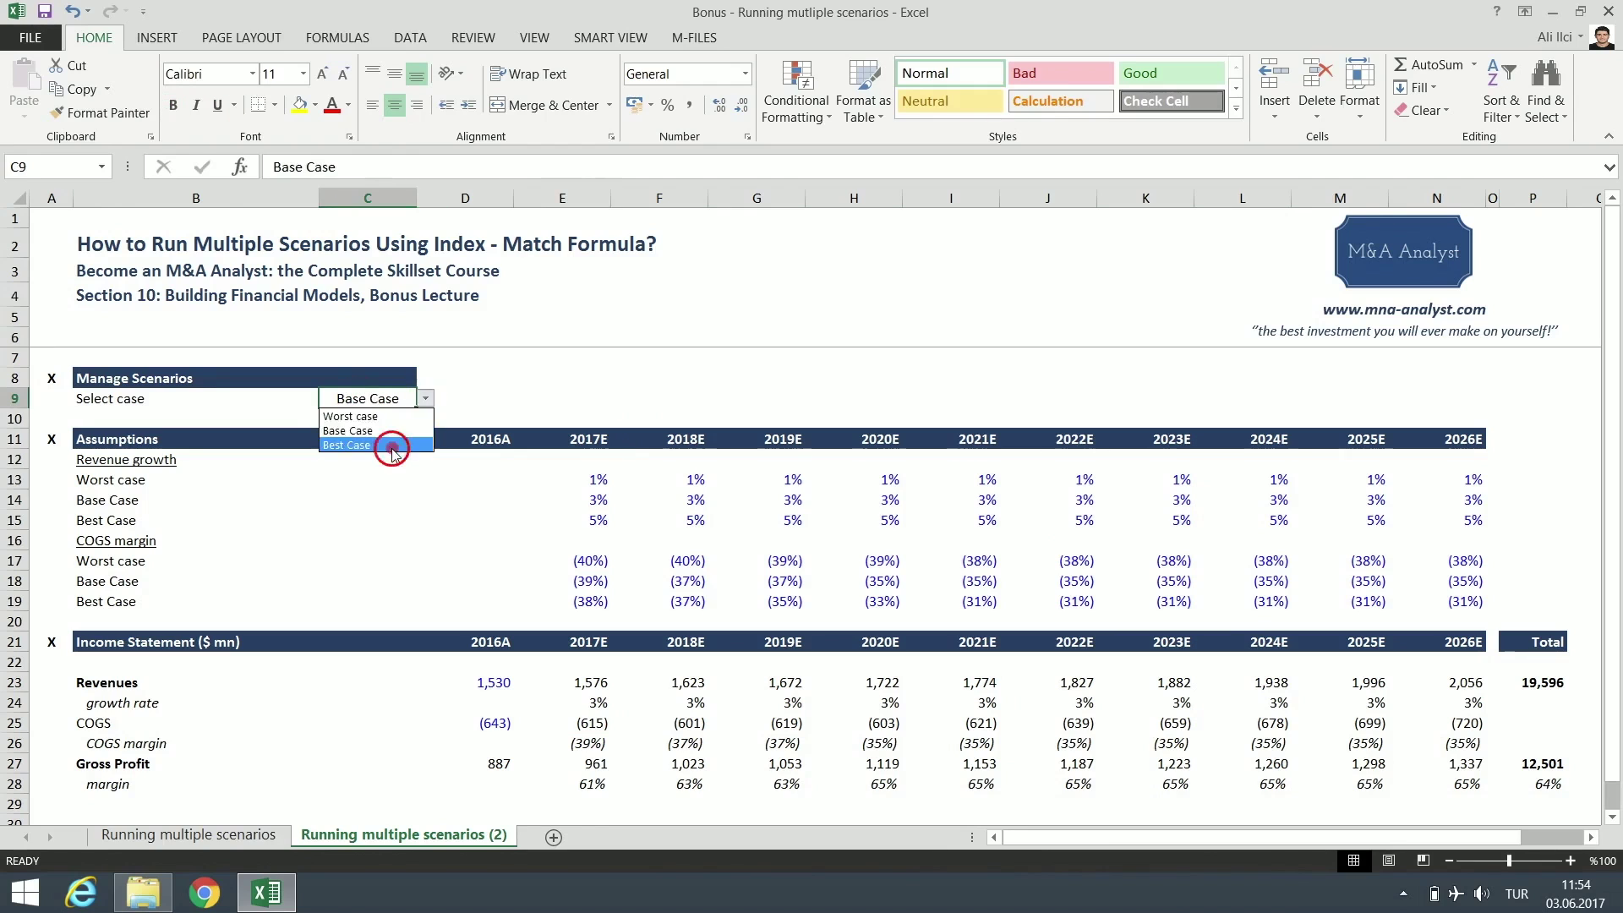
pyautogui.click(384, 445)
pyautogui.click(489, 382)
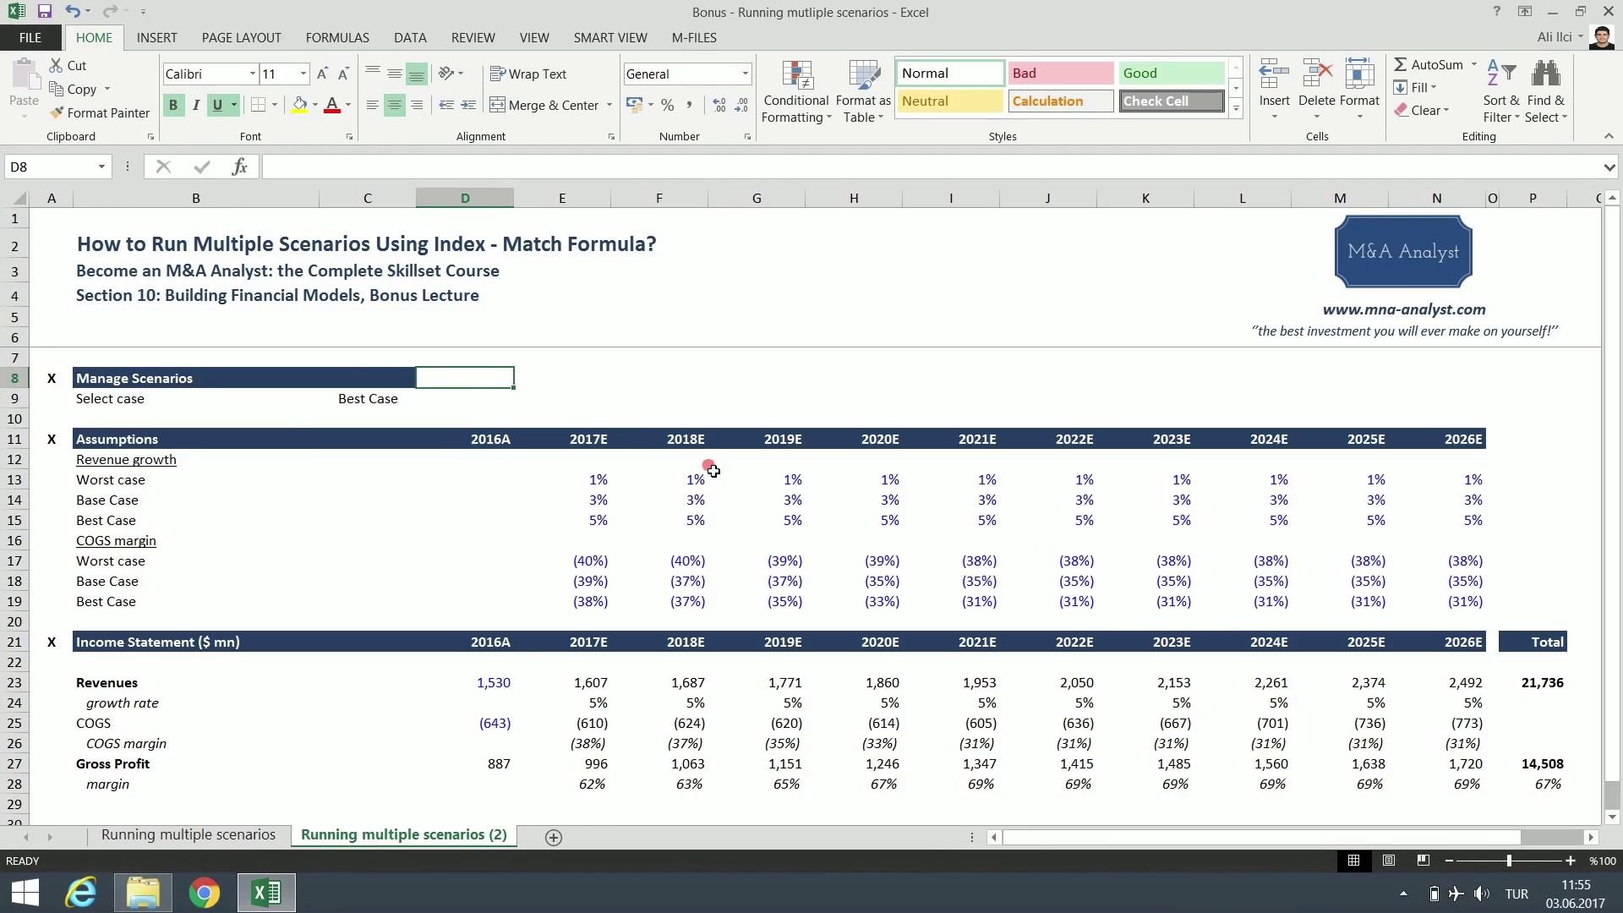
pyautogui.press('Right')
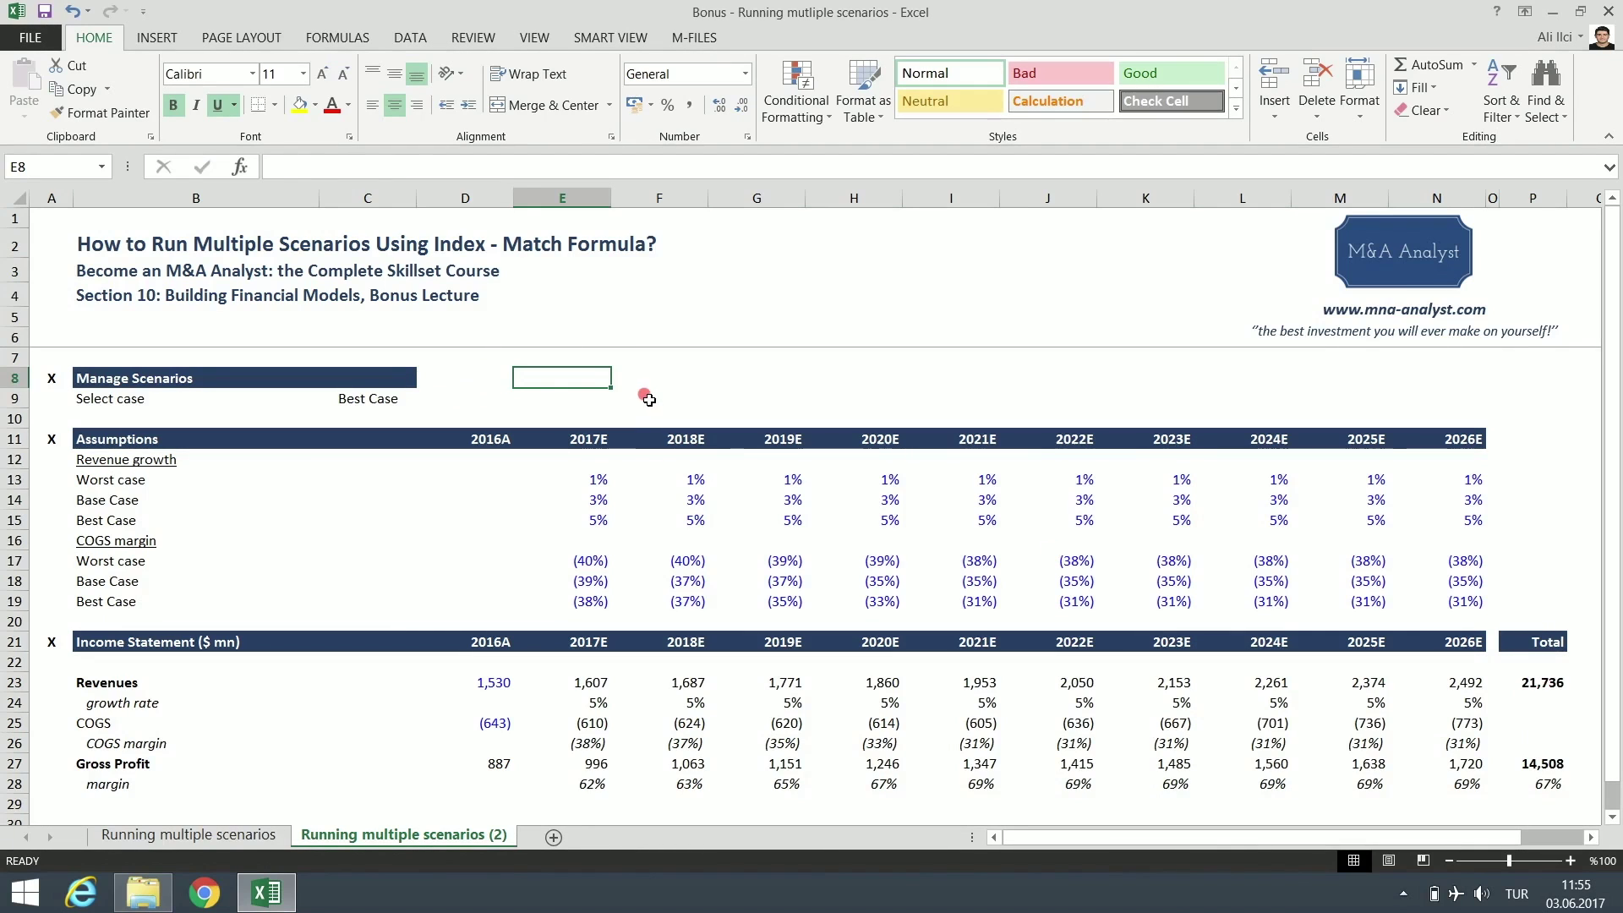